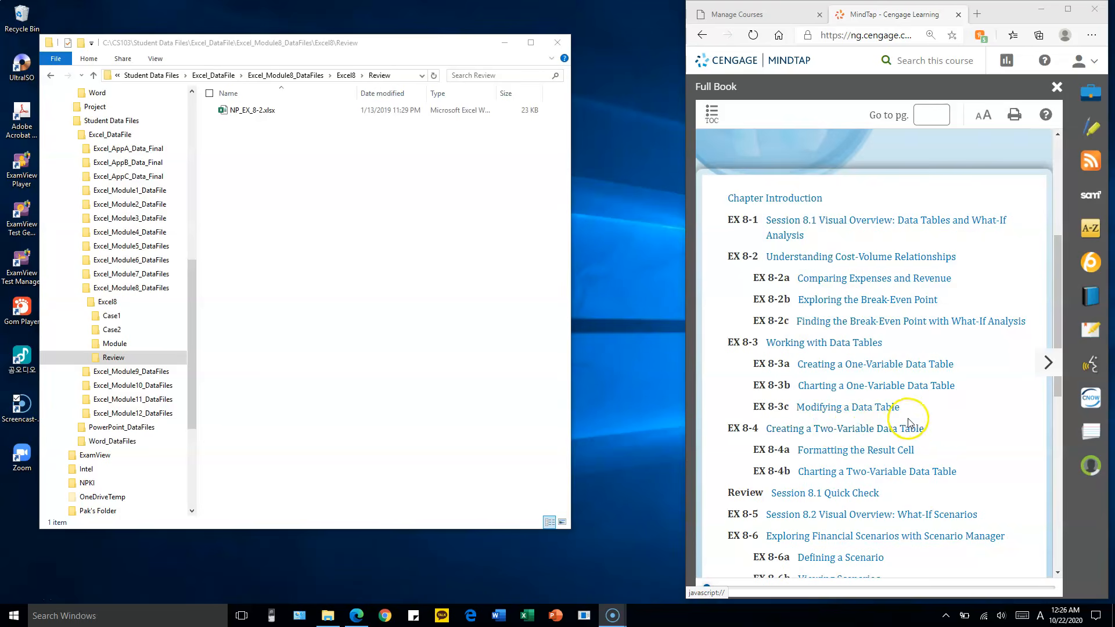
Open section EX 8-14a, Practice: Review Assignments, from the book's table of contents and bring its first instructions into view
scroll(929, 425, "down", 2)
scroll(935, 424, "down", 1)
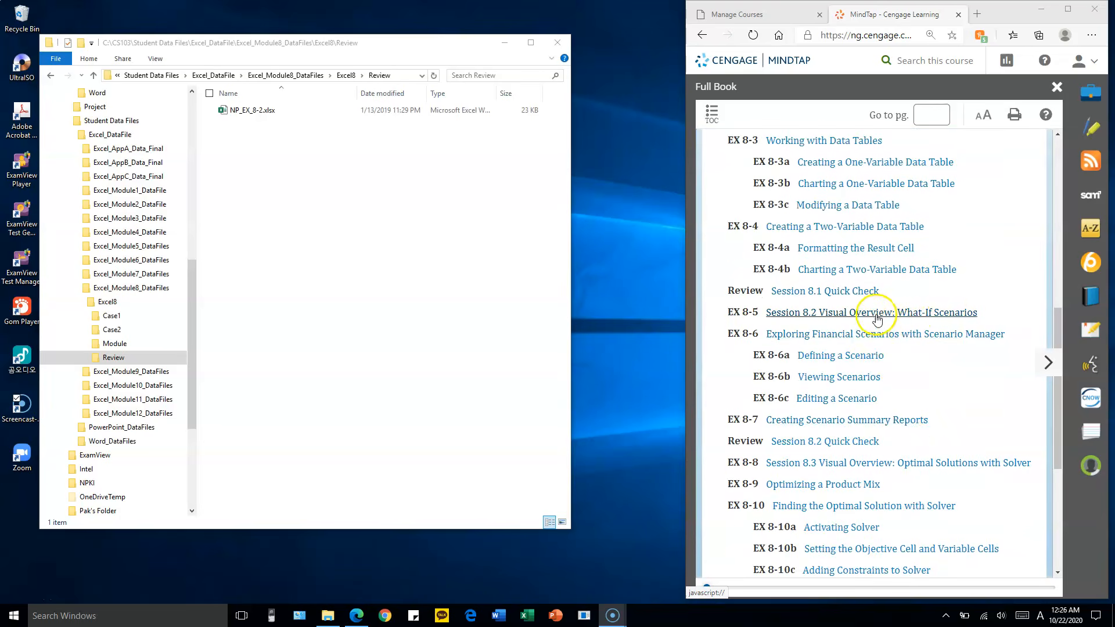
scroll(918, 336, "down", 3)
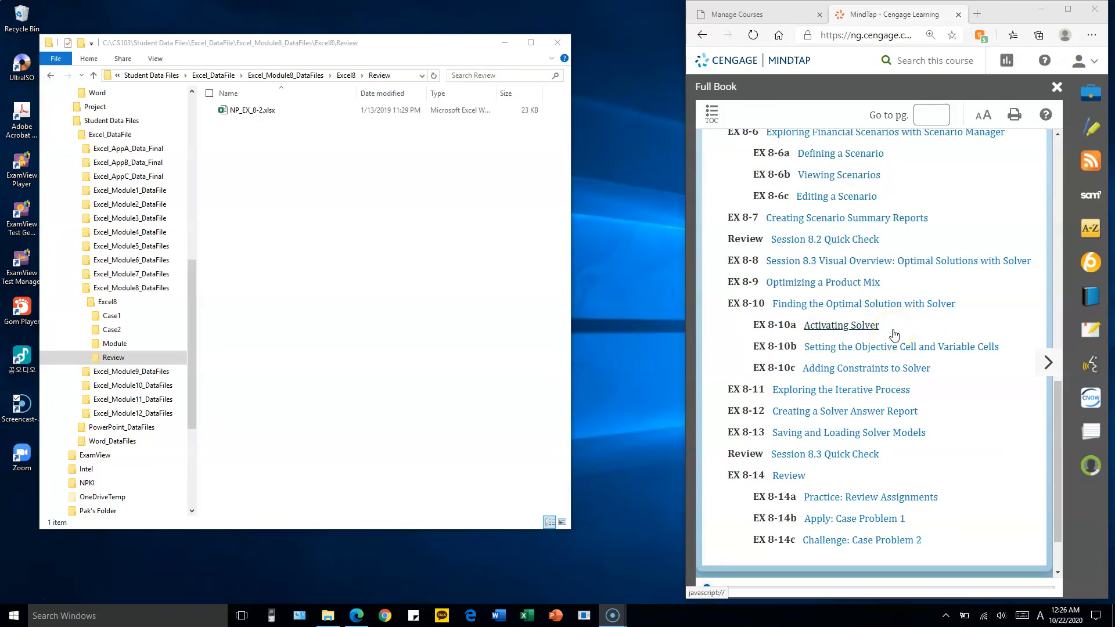
scroll(893, 335, "down", 1)
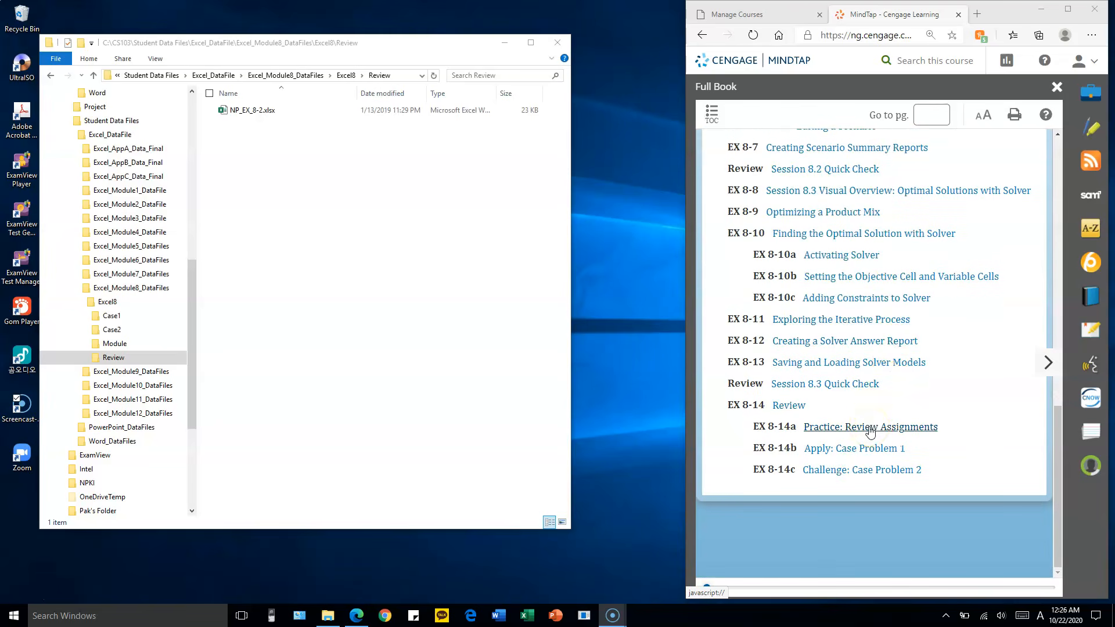
left_click(869, 427)
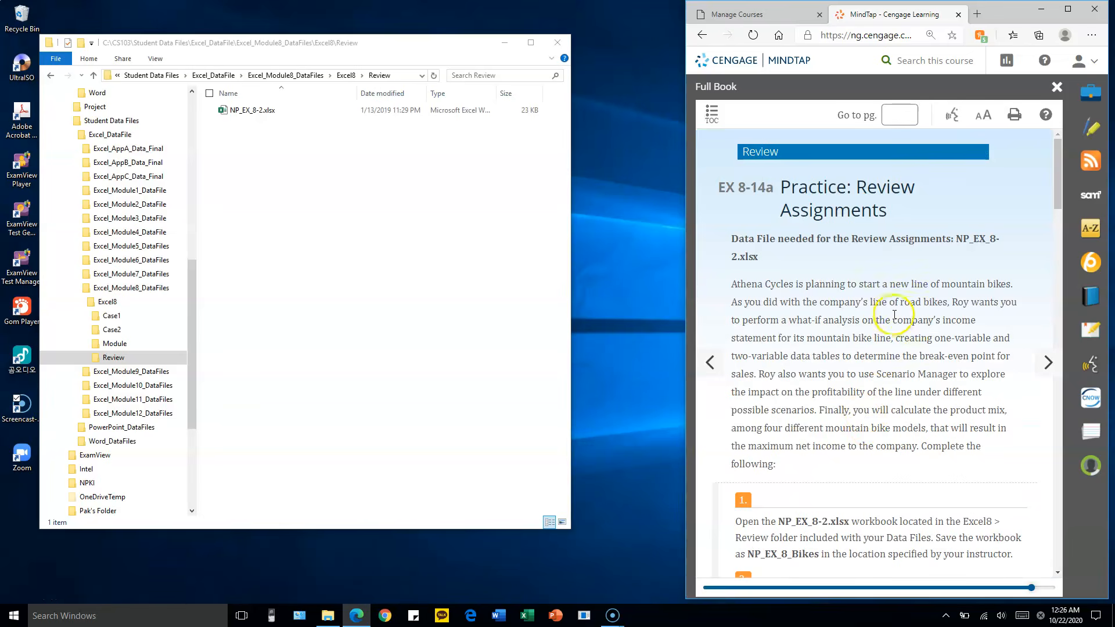
scroll(894, 453, "down", 1)
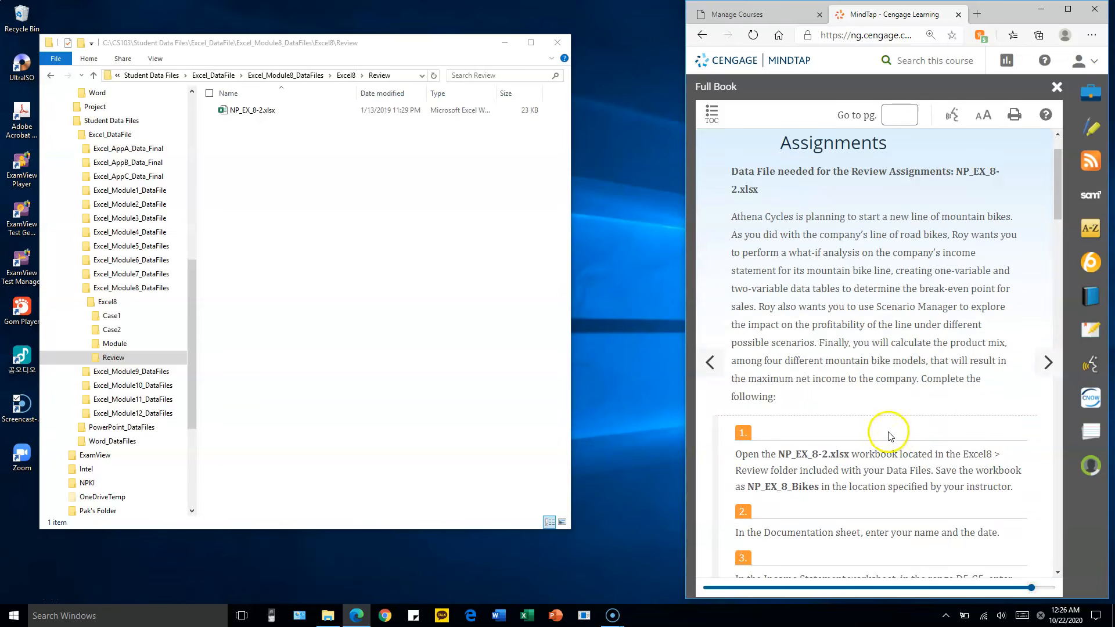
Copy NP_EX_8-2.xlsx from the Excel8 Review folder into the CS103 Homework folder
left_click(247, 110)
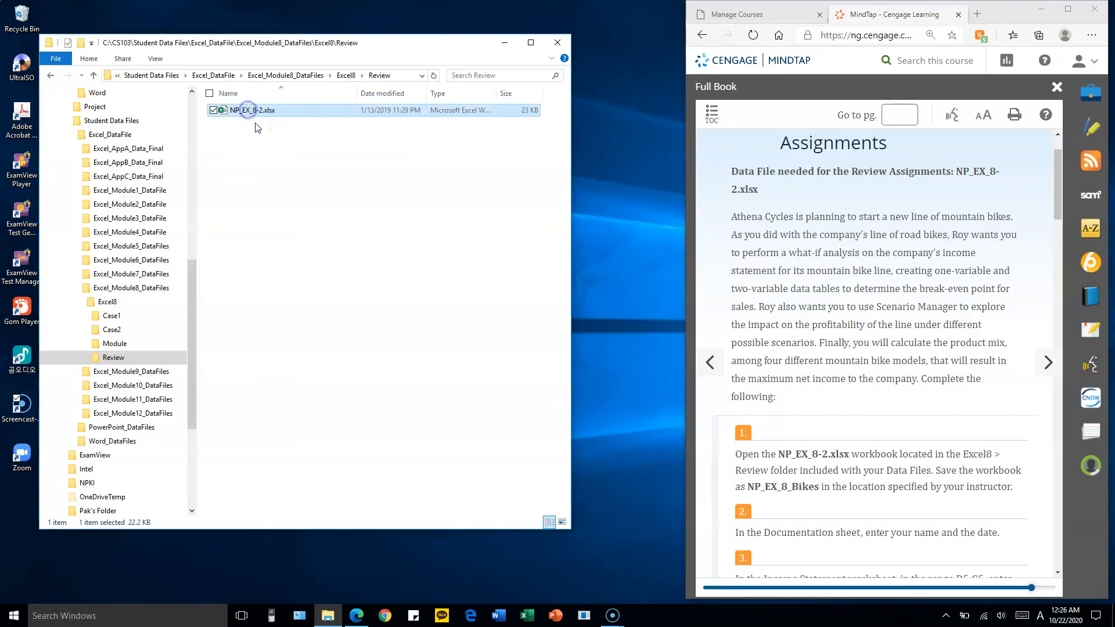
left_click_drag(192, 300, 196, 212)
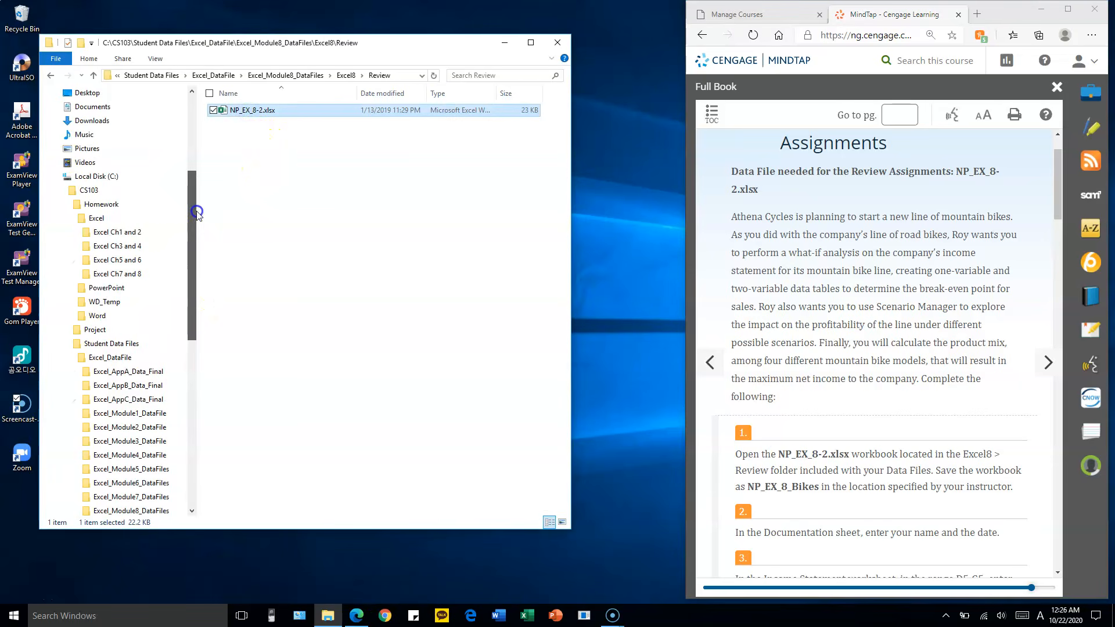
left_click(129, 210)
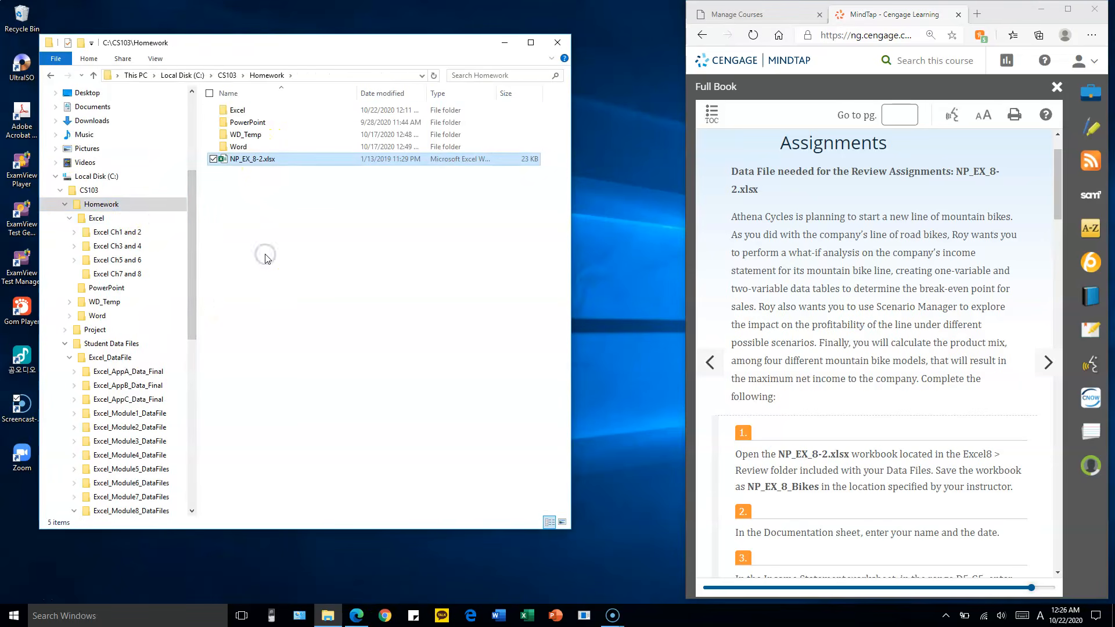
Rename the workbook copy in the Homework folder as NP_EX_8_Bikes.xlsx and open it in Excel
key("F2")
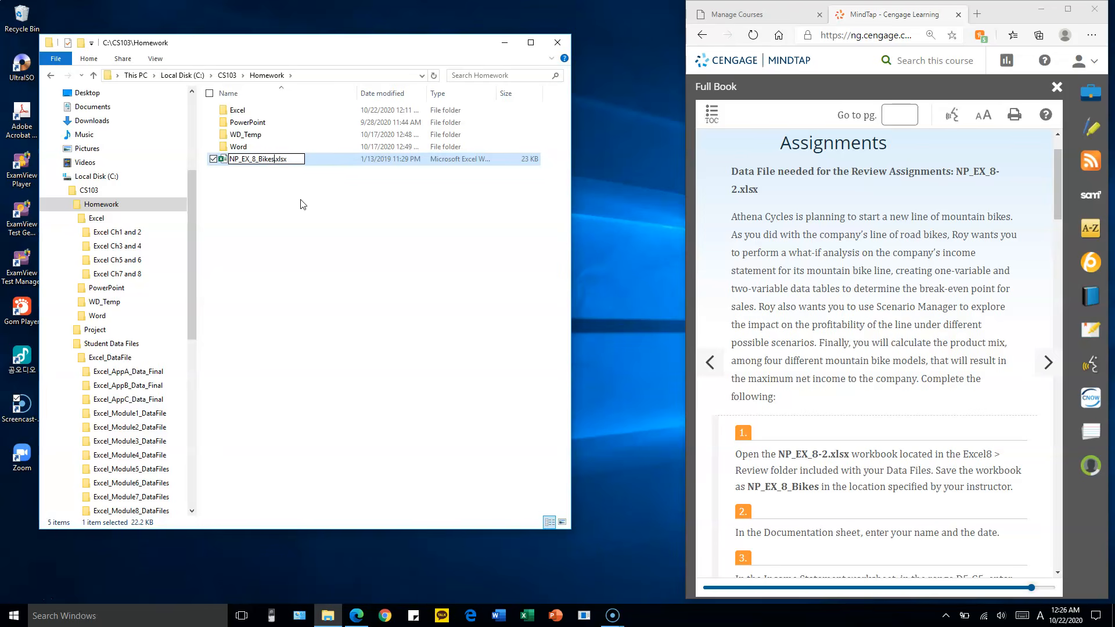
key("Return")
key("Return")
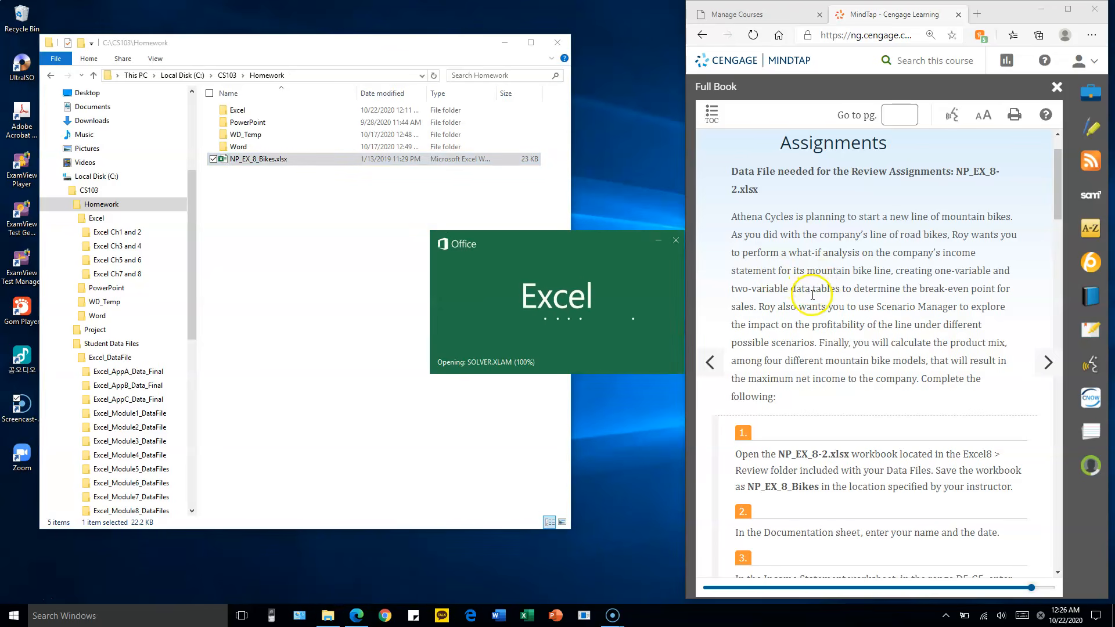
Enter the author's full name in B3 and the date 10/21/2020 in B4 of the Documentation sheet
scroll(818, 310, "down", 5)
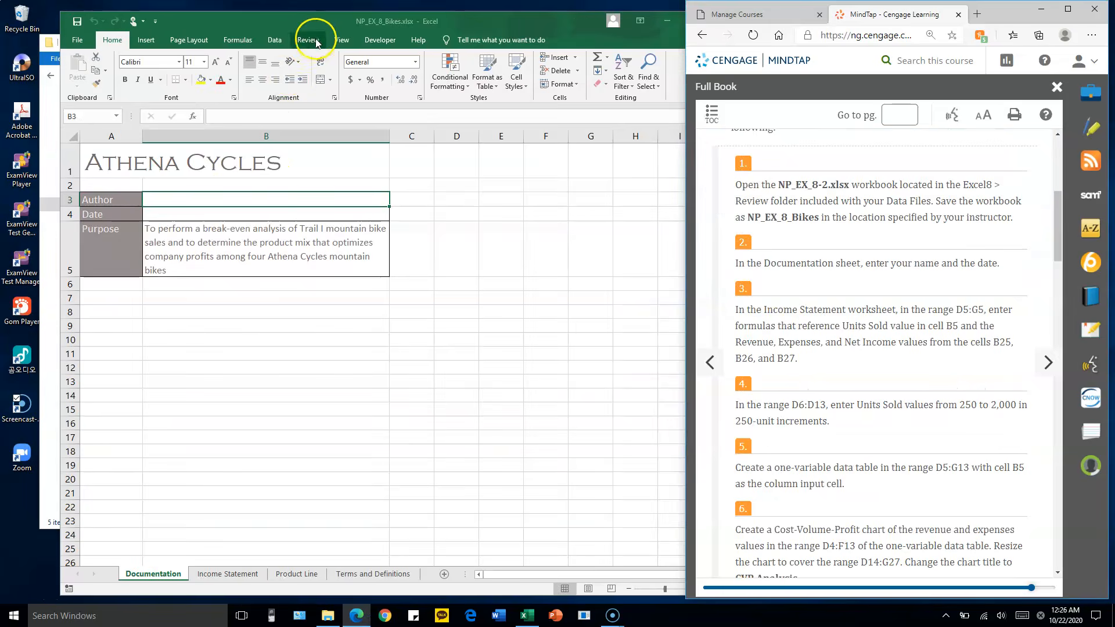
left_click_drag(322, 25, 280, 16)
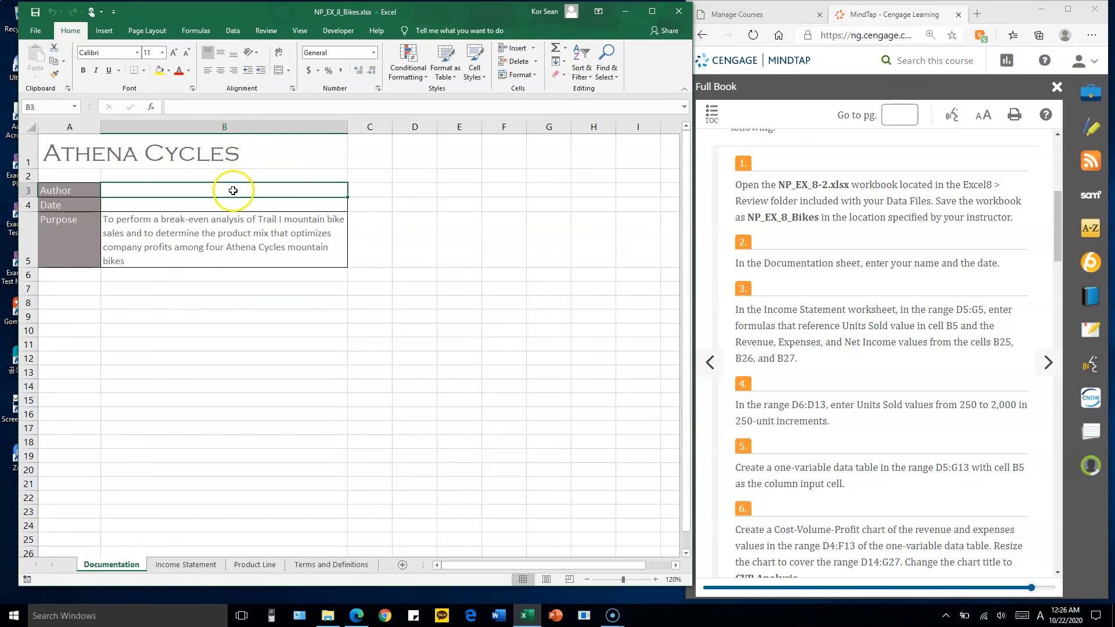
type("Sean Pak")
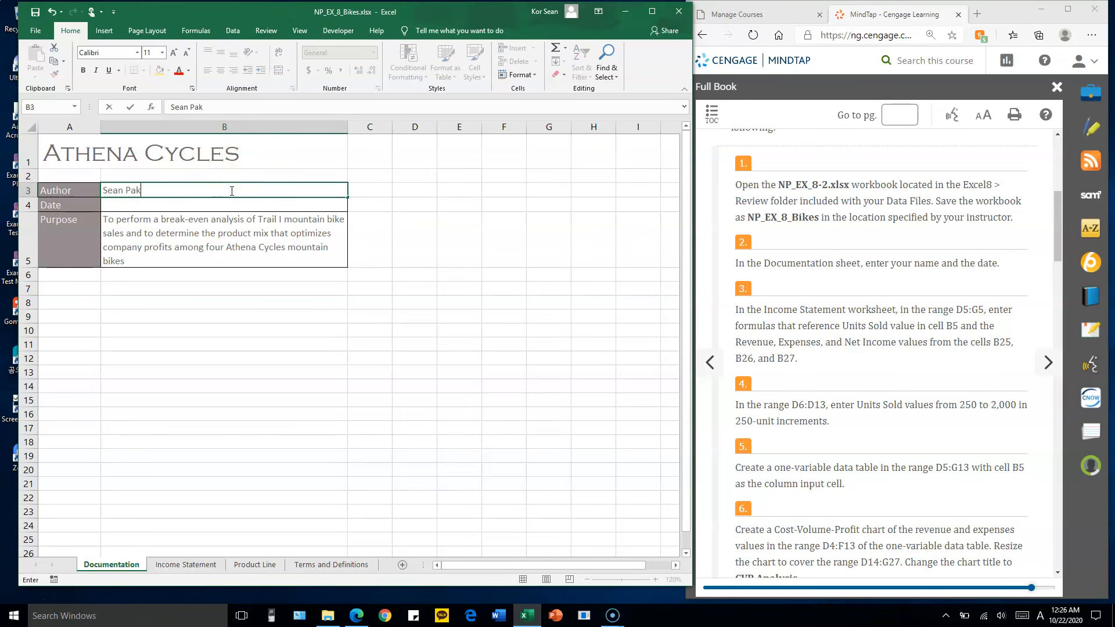
key("Tab")
key("Return")
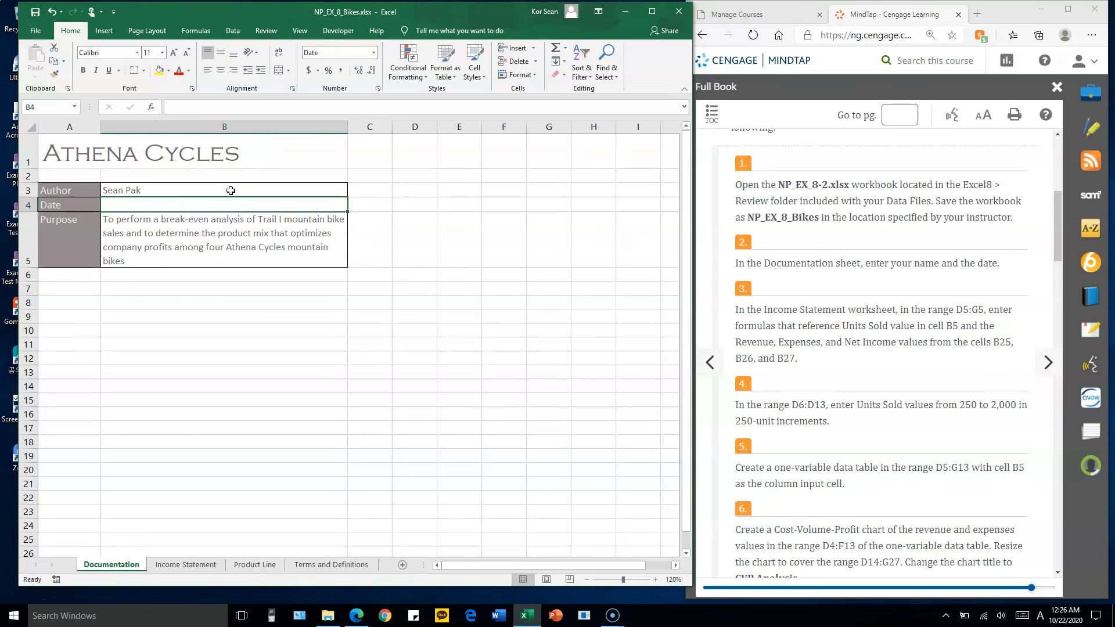
type("10/21/2020")
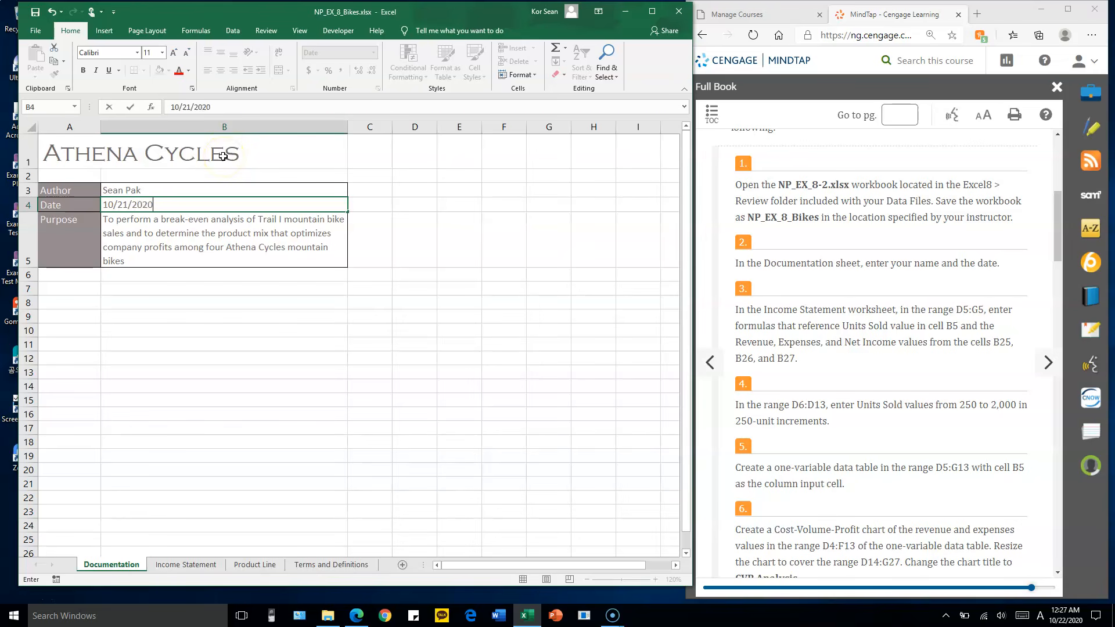
key("Return")
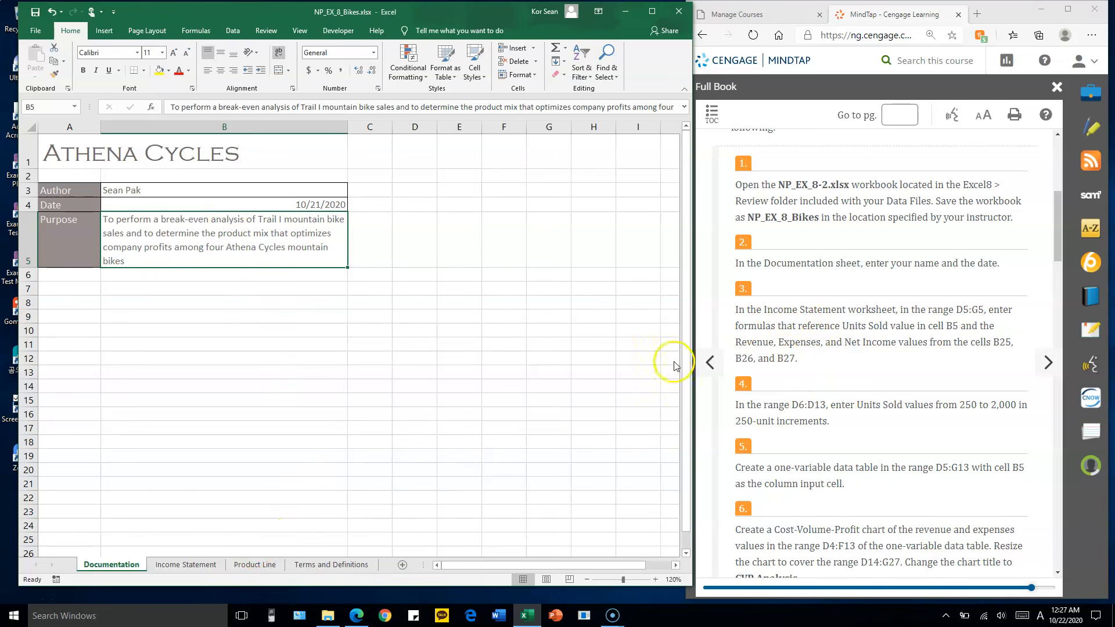
Go to the Income Statement sheet and examine its income figures and the break-even and net income analysis areas
left_click(204, 567)
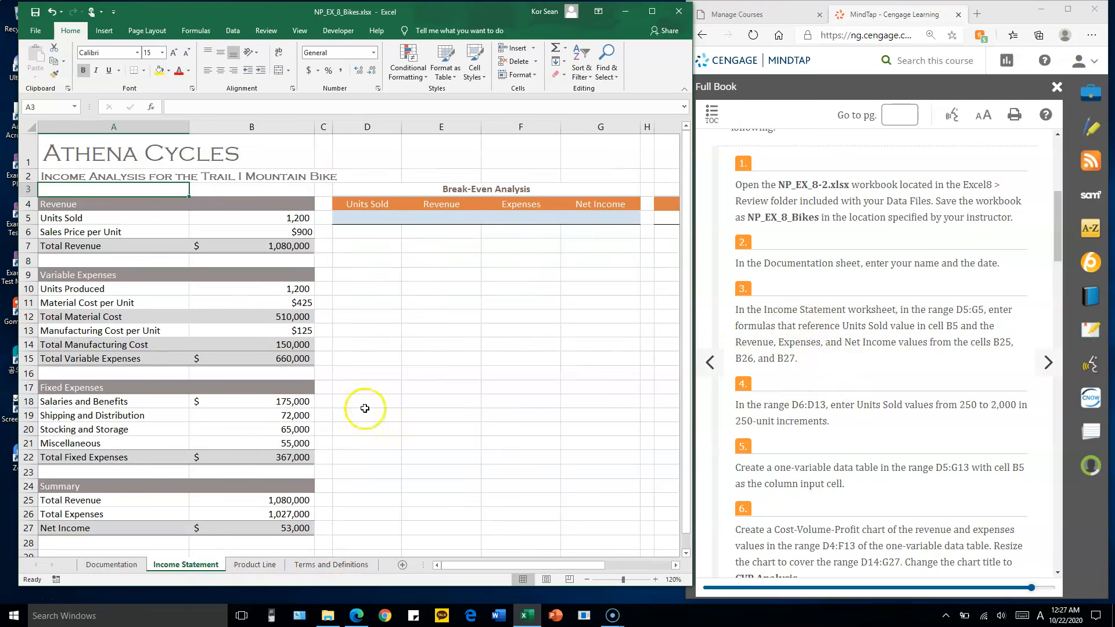
scroll(451, 333, "down", 2)
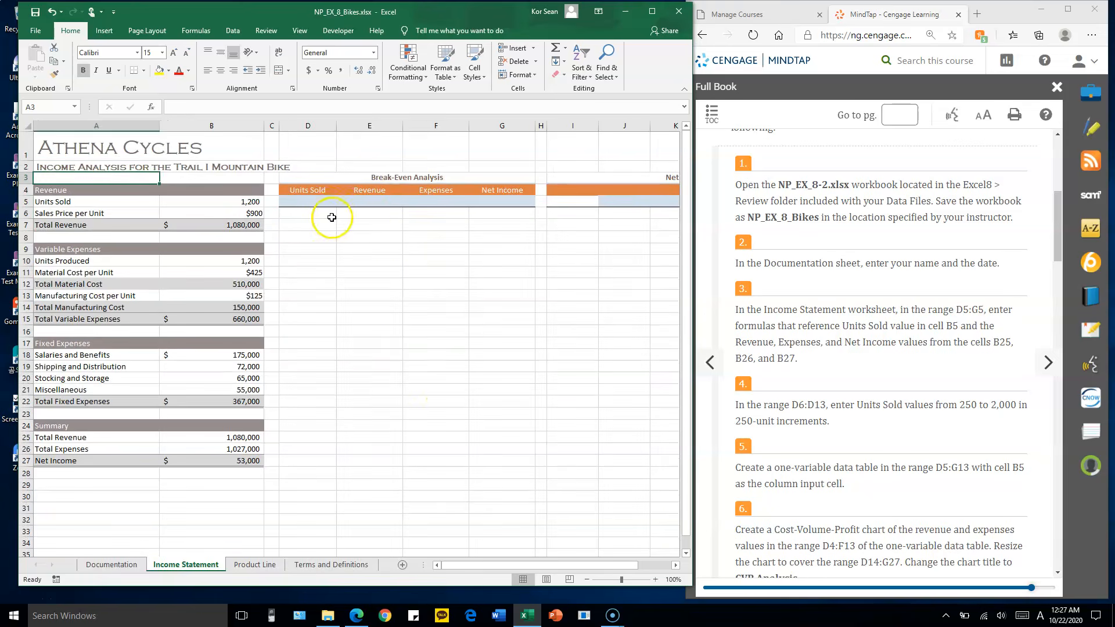
left_click_drag(331, 216, 411, 371)
left_click_drag(580, 217, 654, 363)
mouse_move(597, 566)
left_mouse_down()
mouse_move(642, 565)
mouse_move(596, 567)
left_mouse_up()
left_click(370, 223)
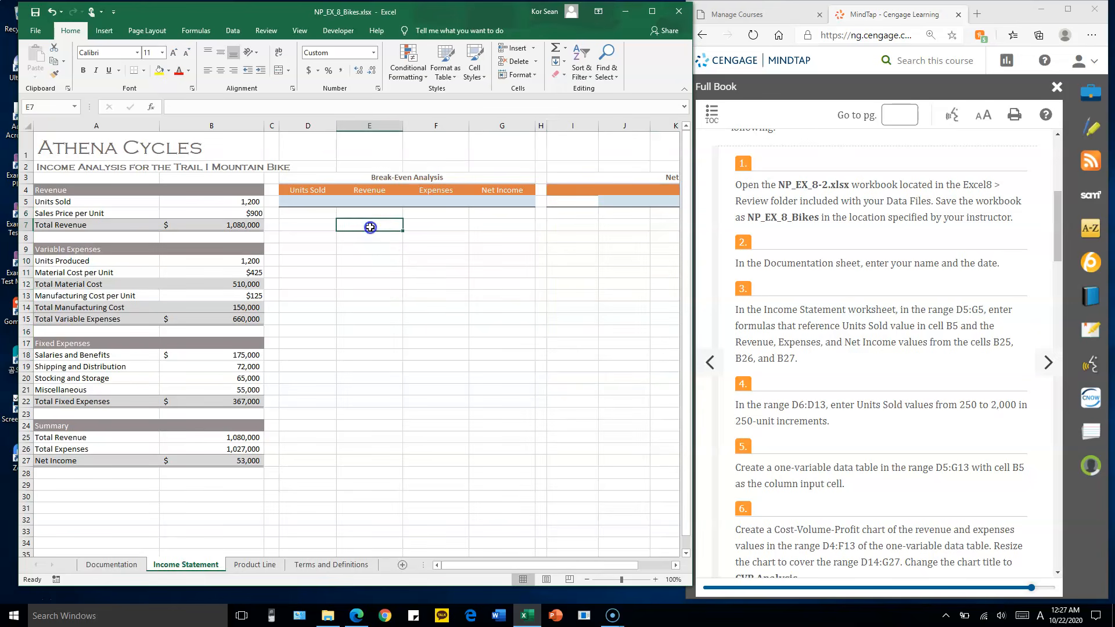
left_click(318, 213)
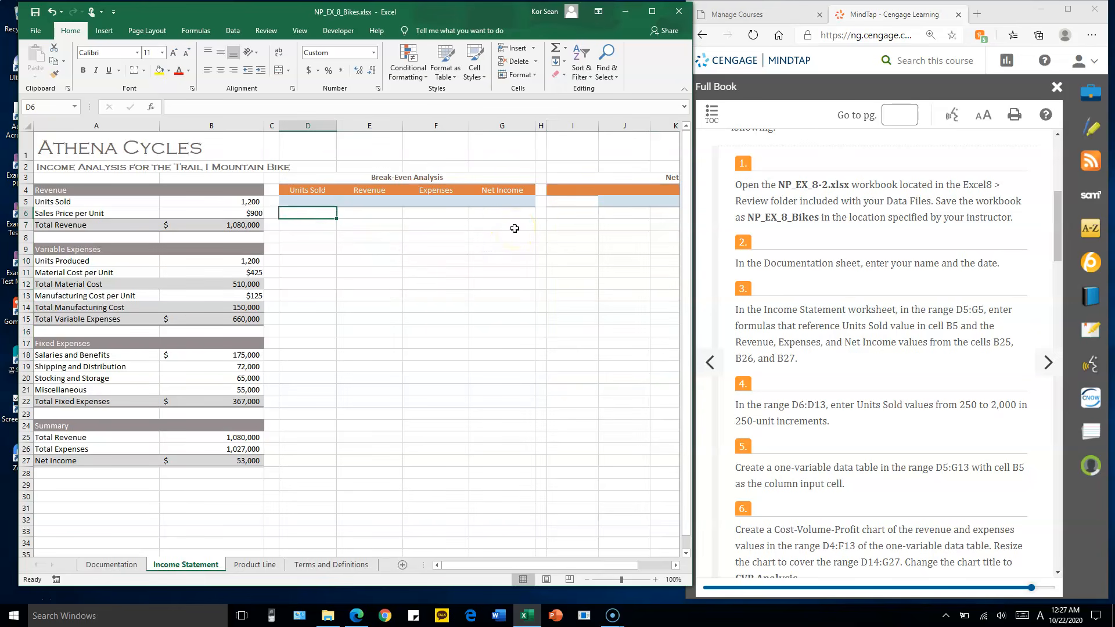
scroll(514, 228, "up", 1)
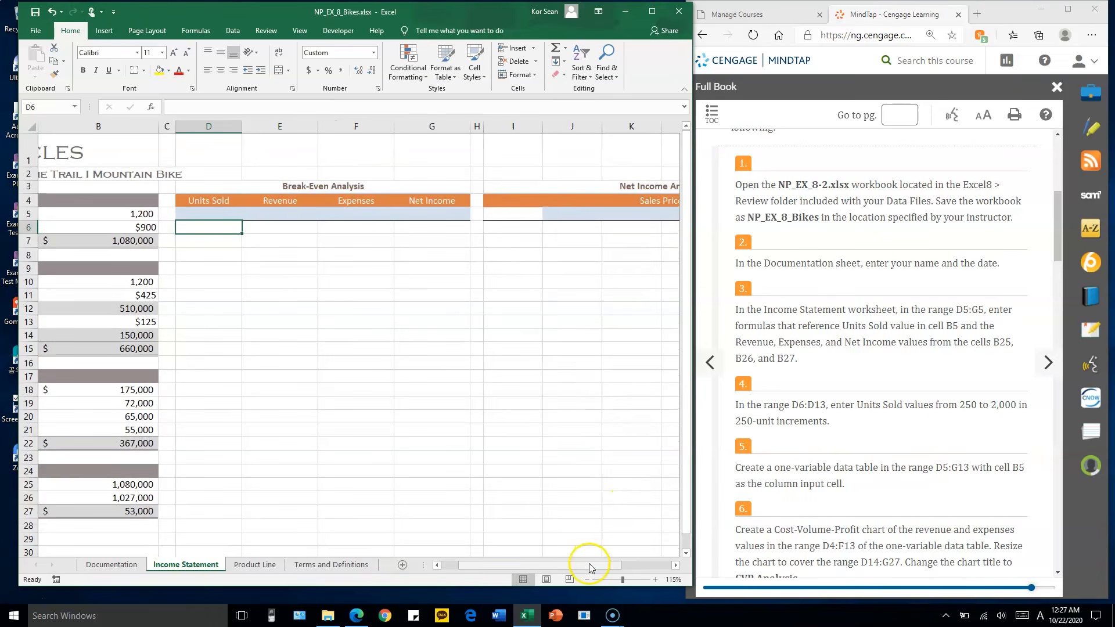
left_click_drag(584, 565, 485, 567)
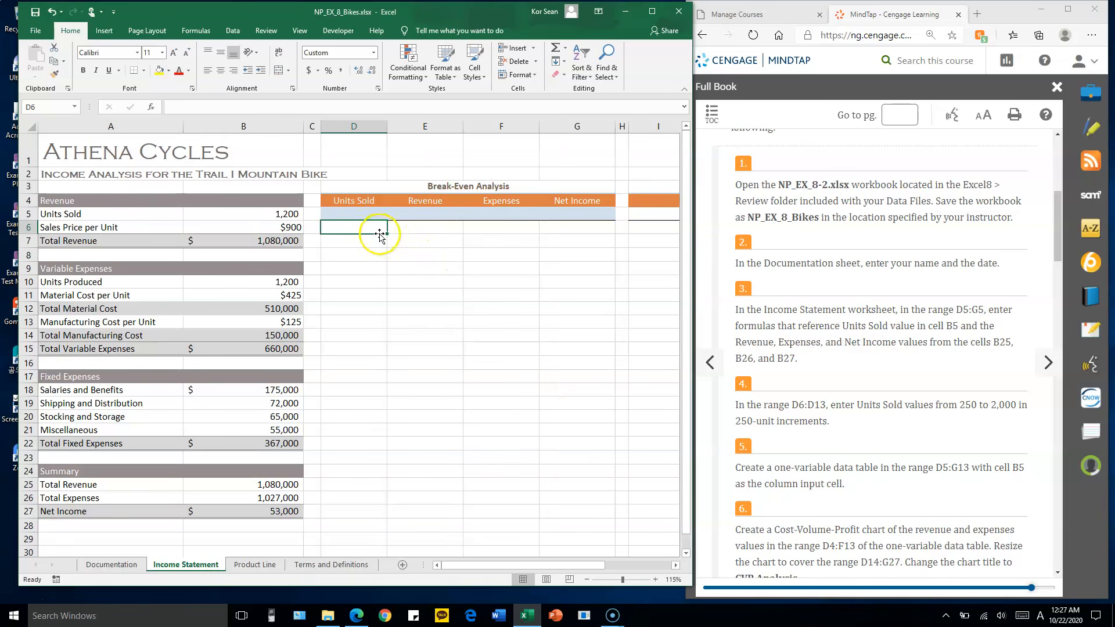
Enter a formula in D5 under the break-even Units Sold heading that references Units Sold in B5
left_click(371, 214)
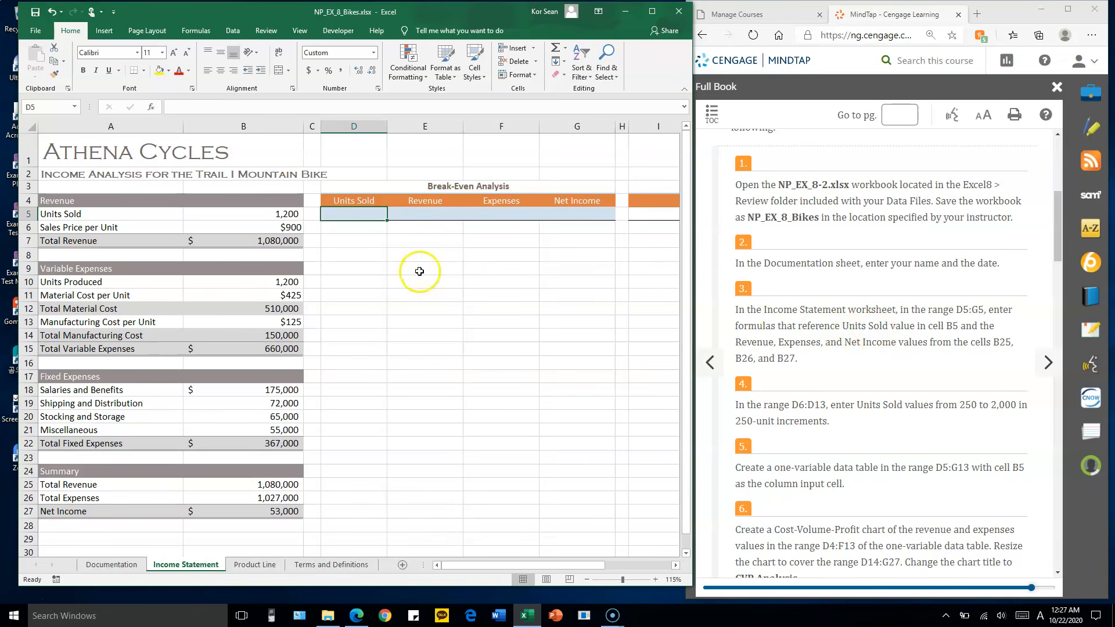
type("=")
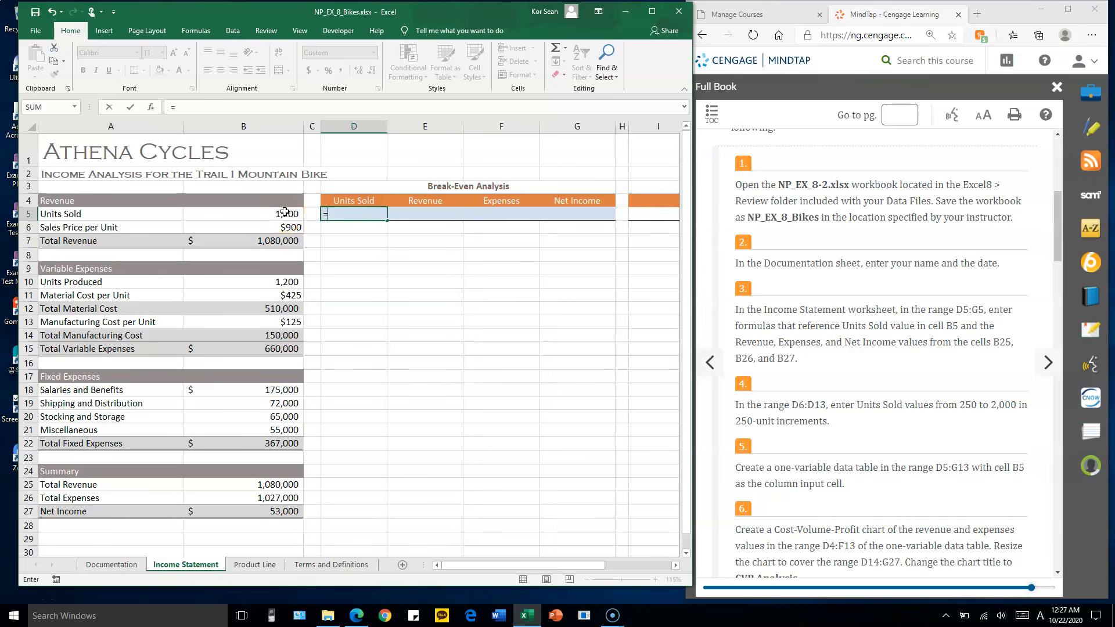
left_click(284, 213)
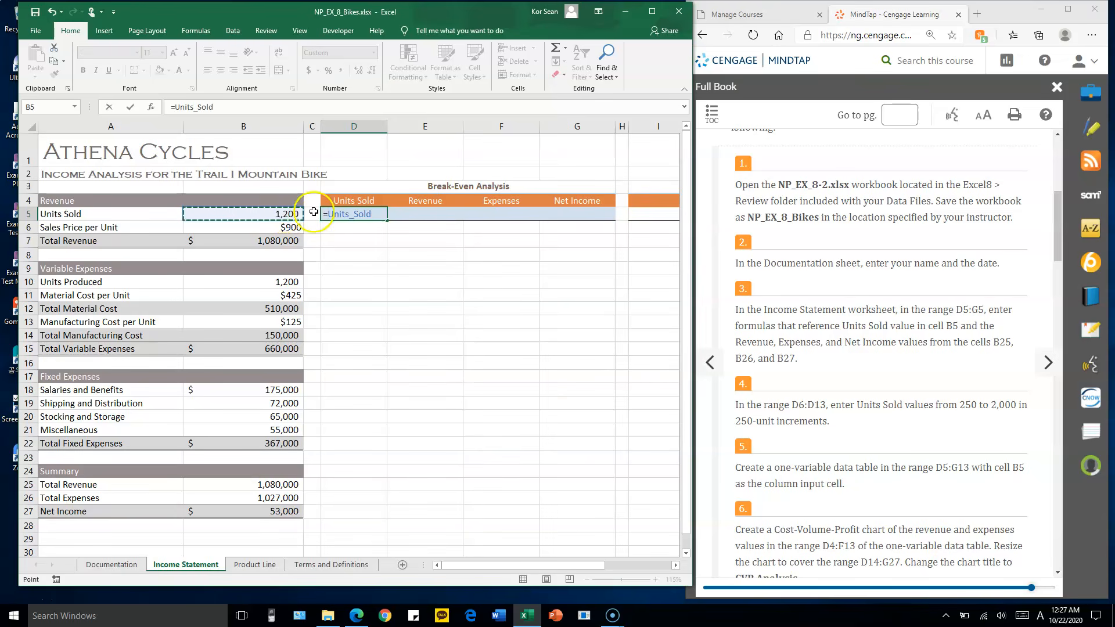
key("Tab")
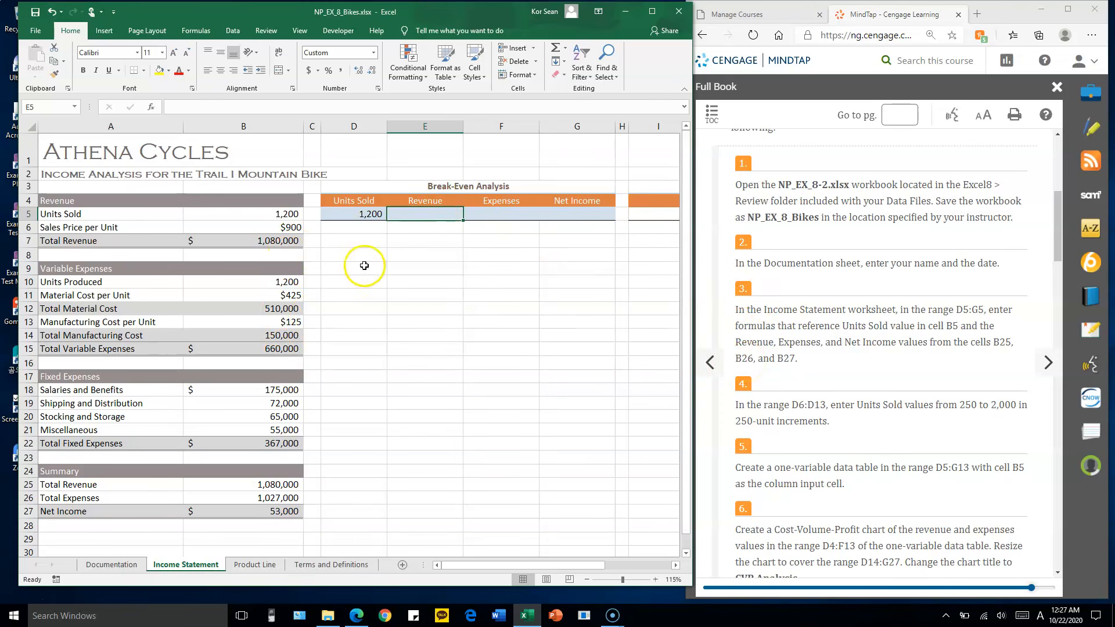
Enter a formula in E5 under the break-even Revenue heading that references Total Revenue in B25
type("=")
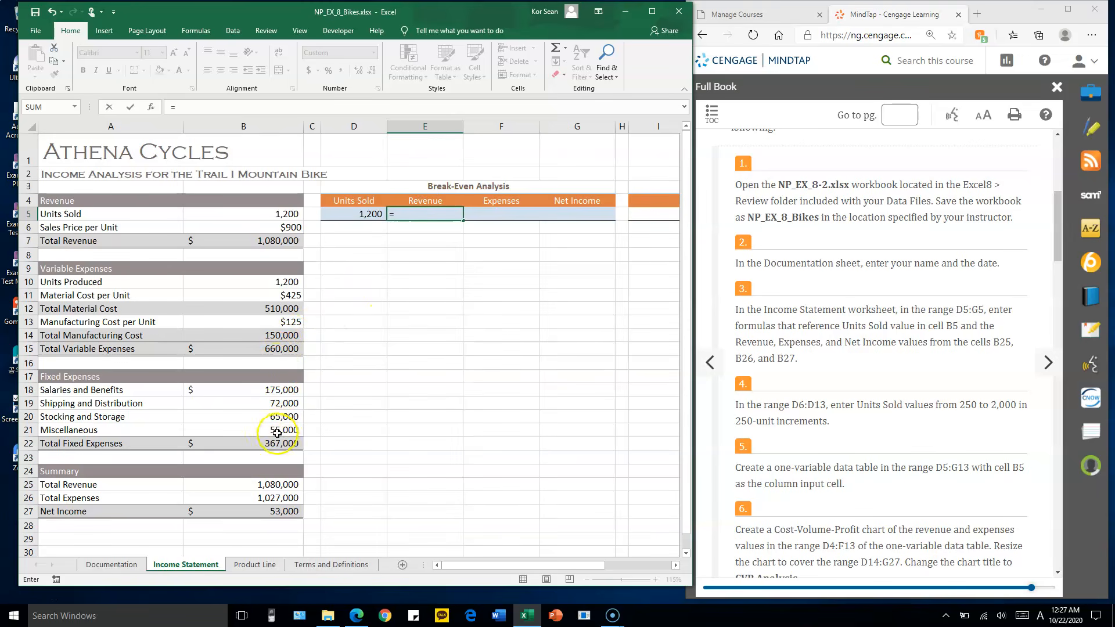
left_click(269, 486)
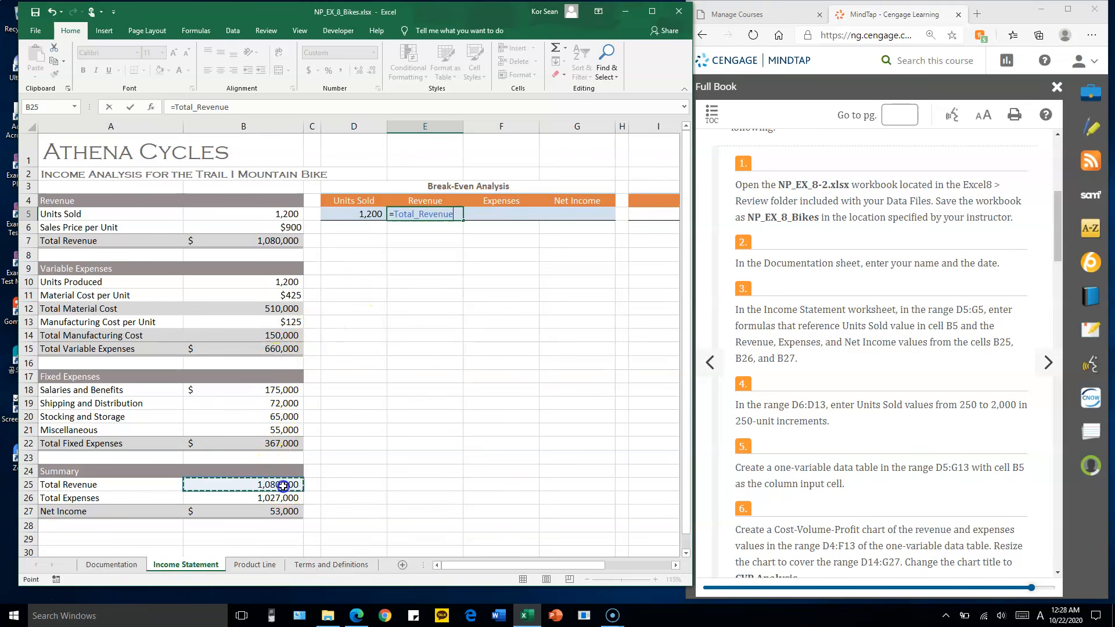
left_click(518, 213)
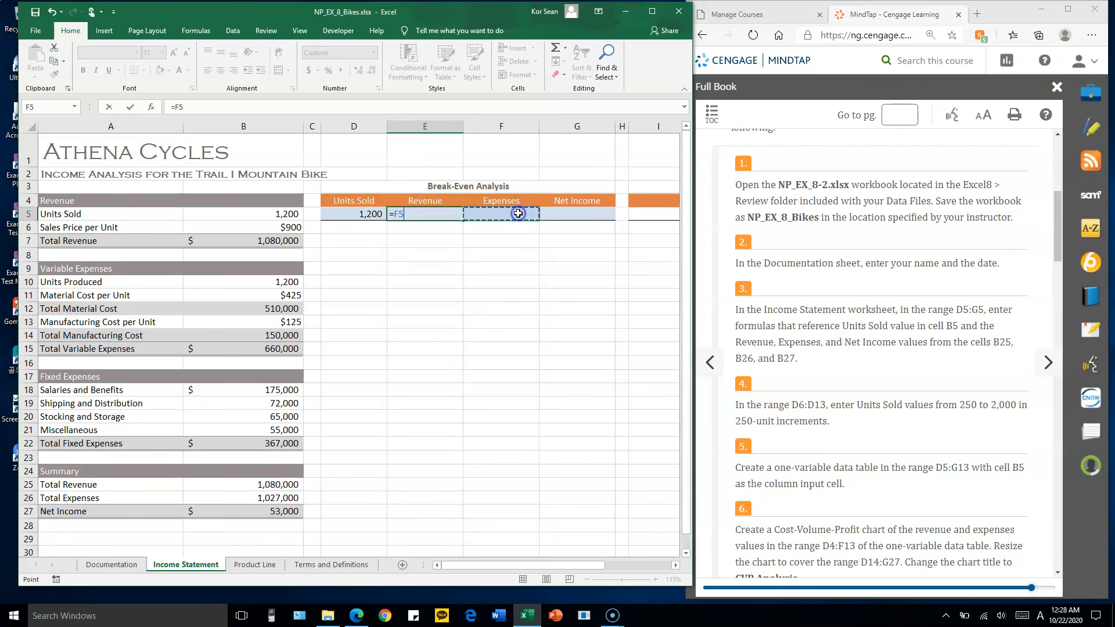
left_click(442, 214)
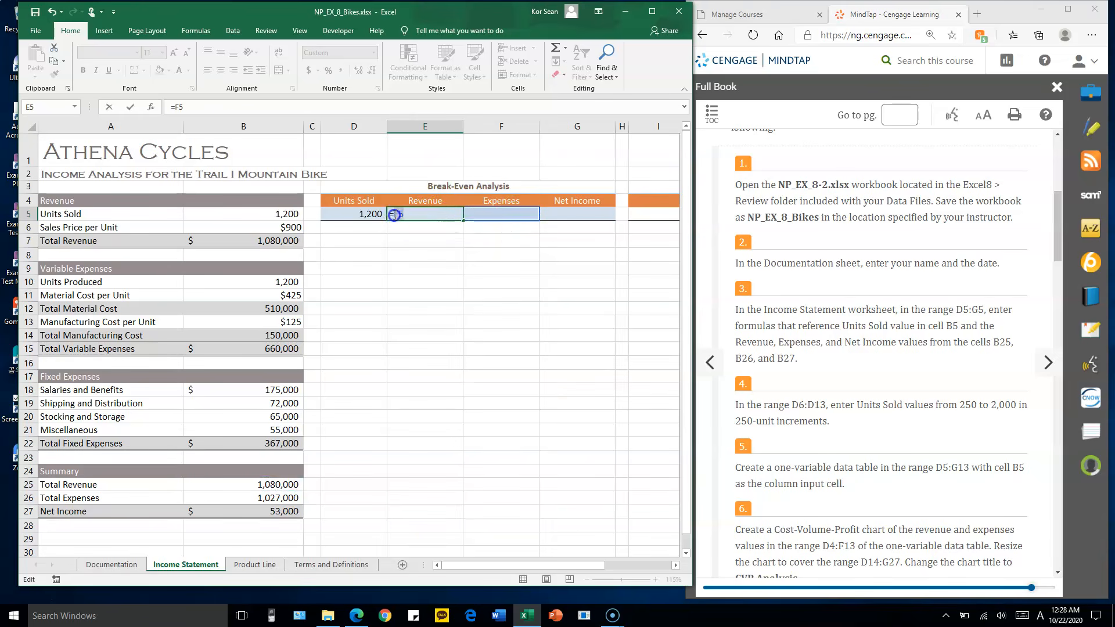
left_click(266, 485)
key("Tab")
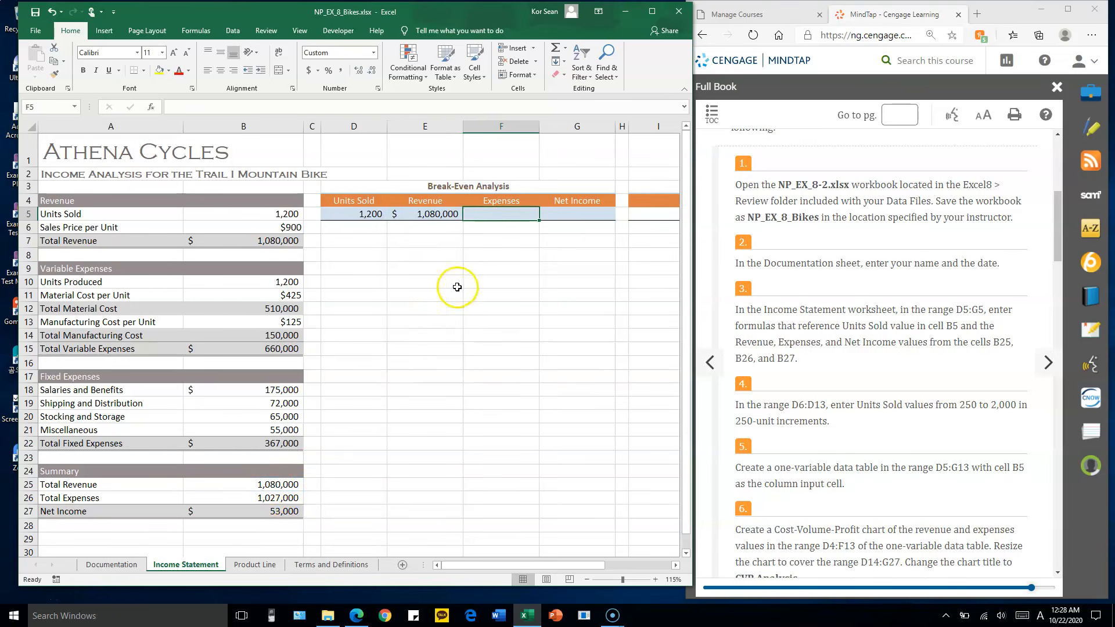
Enter a formula in F5 under the break-even Expenses heading that references Total Expenses in B26
type("=")
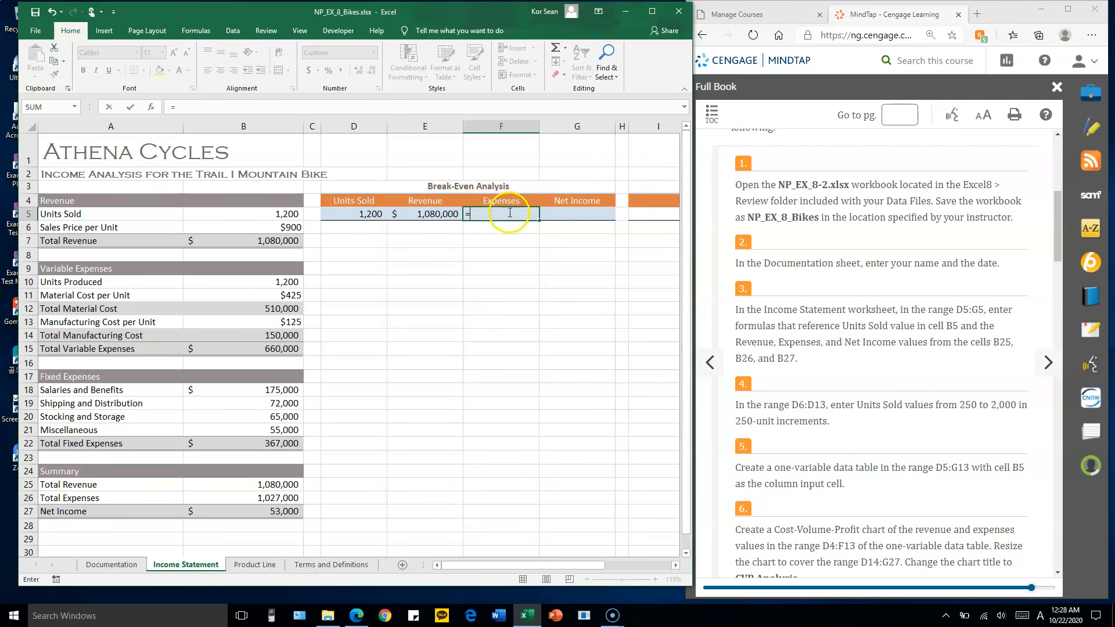
left_click(279, 498)
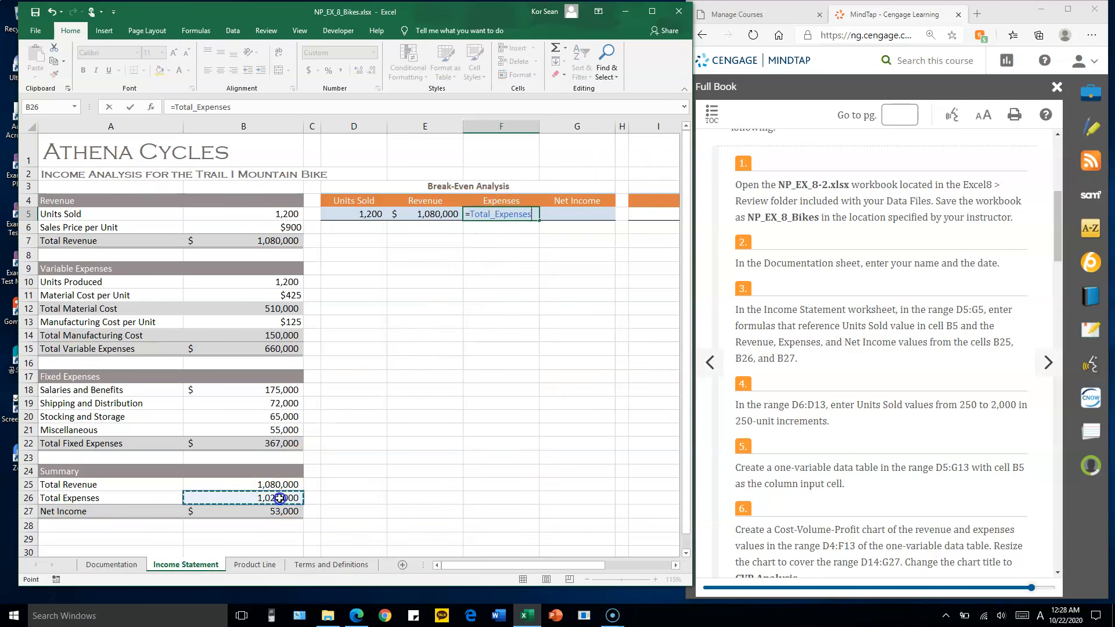
key("Tab")
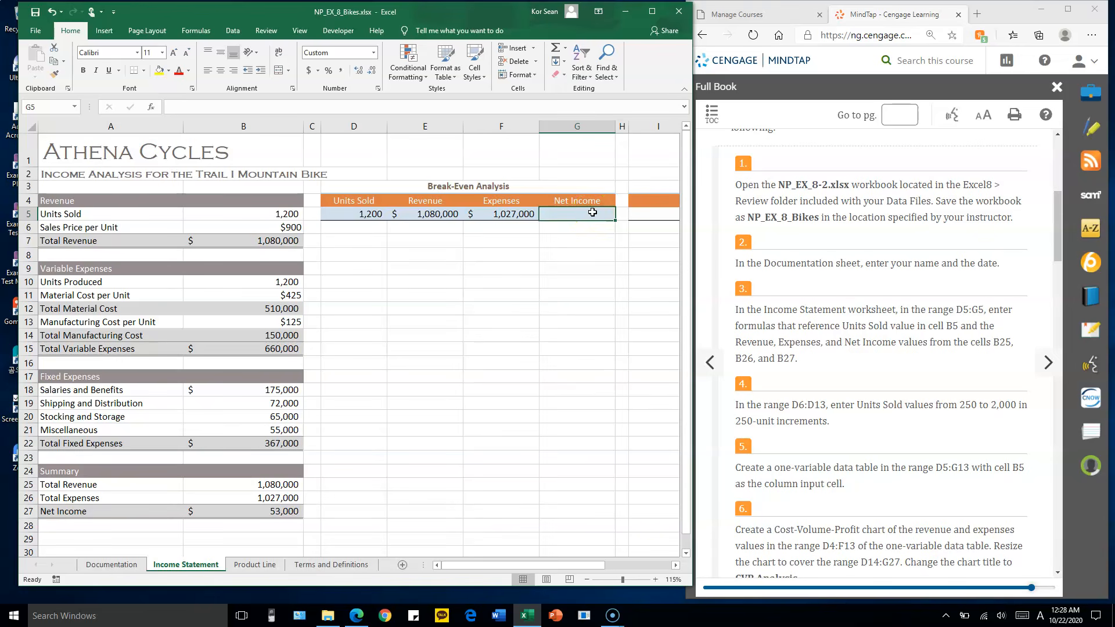
Enter a formula in G5 under the break-even Net Income heading that references Net Income in B27
type("=")
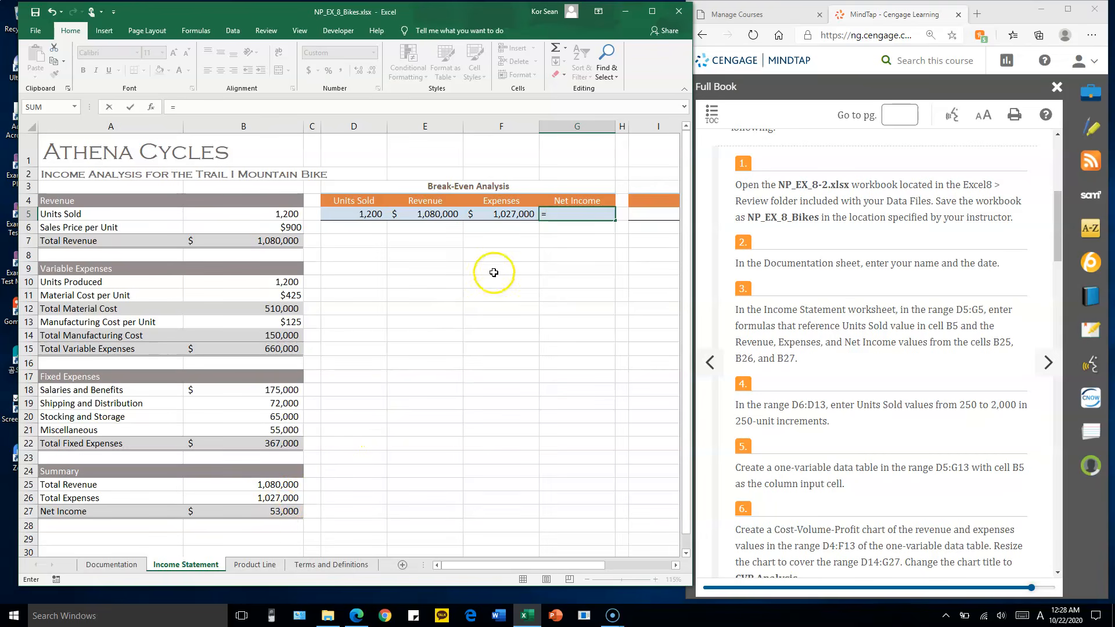
left_click(261, 513)
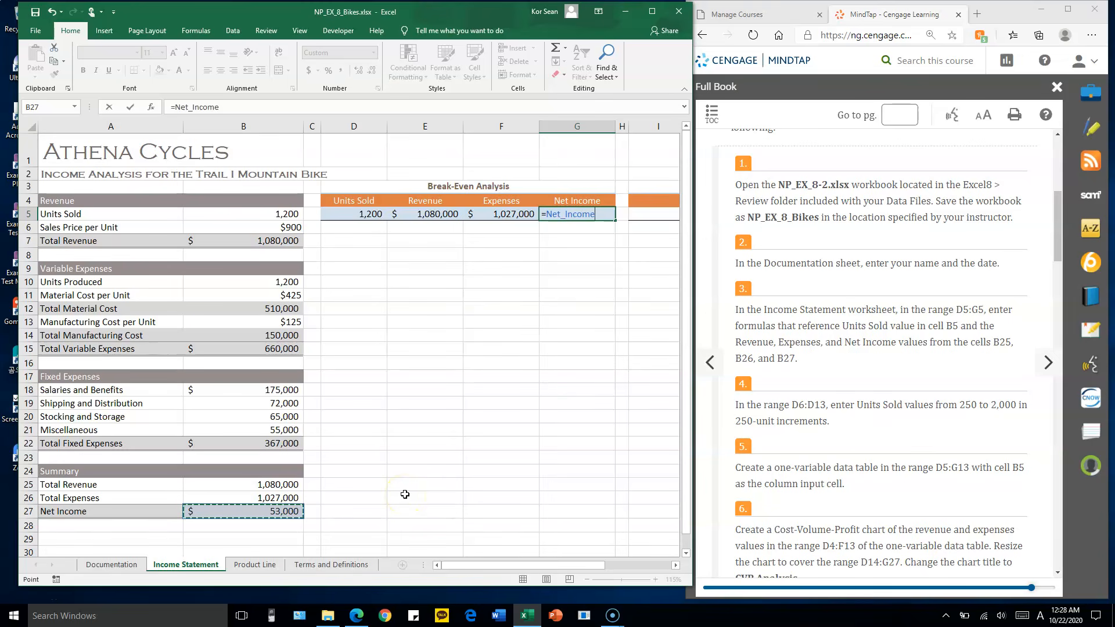
key("Return")
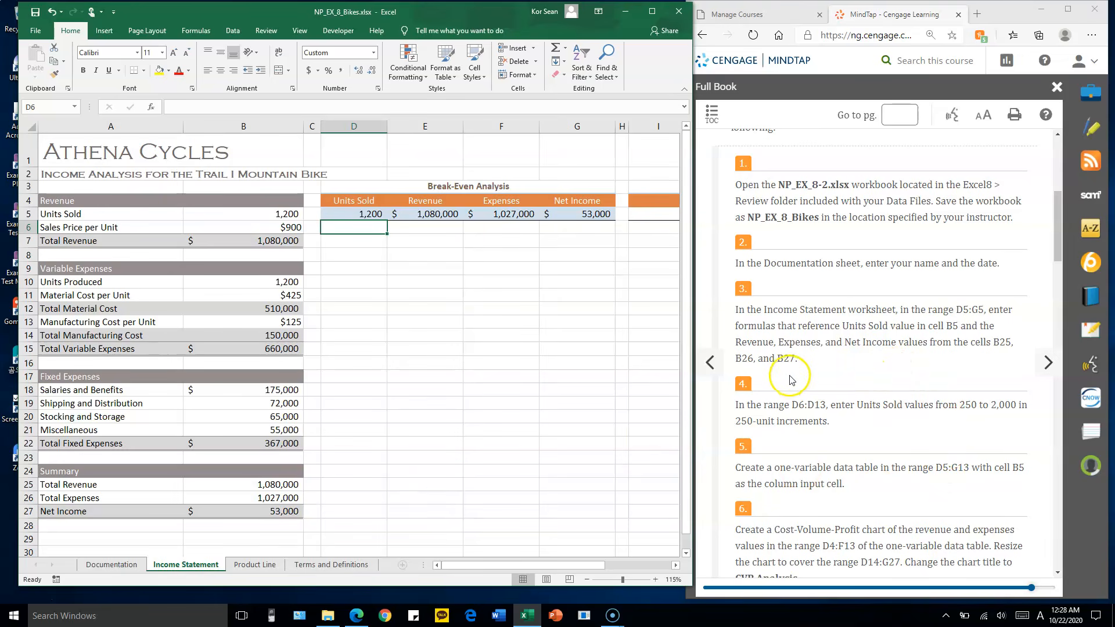
Check the break-even formula row D5:G5 against assignment step 3 and read the instruction for the Units Sold values
left_click_drag(369, 214, 580, 214)
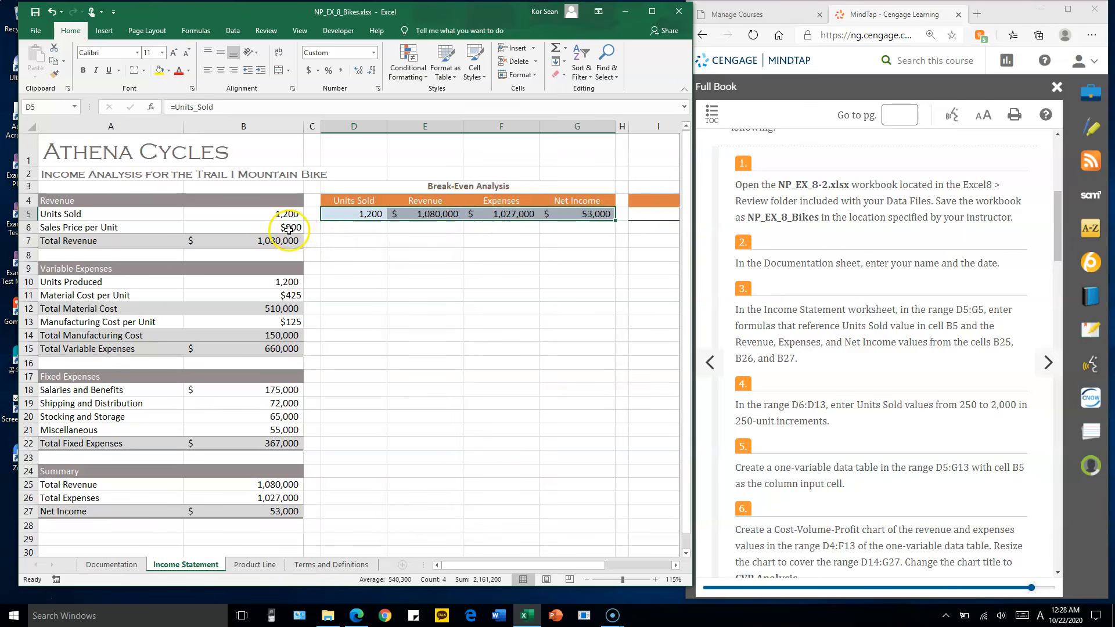
left_click(360, 212)
left_click(367, 203)
left_click(367, 213)
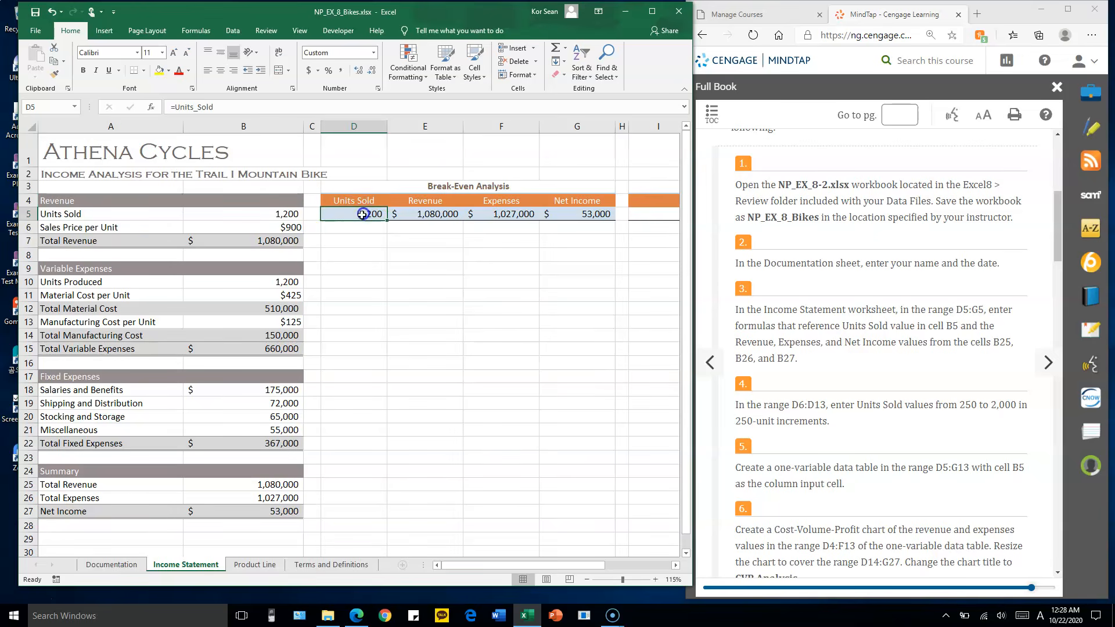
left_click(780, 353)
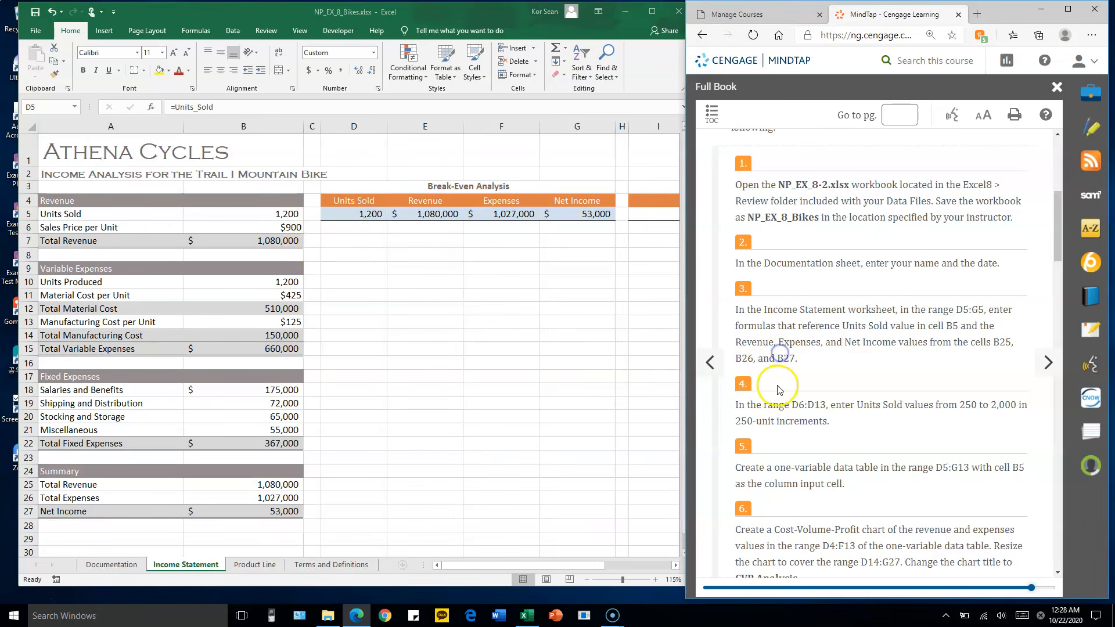
scroll(776, 348, "down", 1)
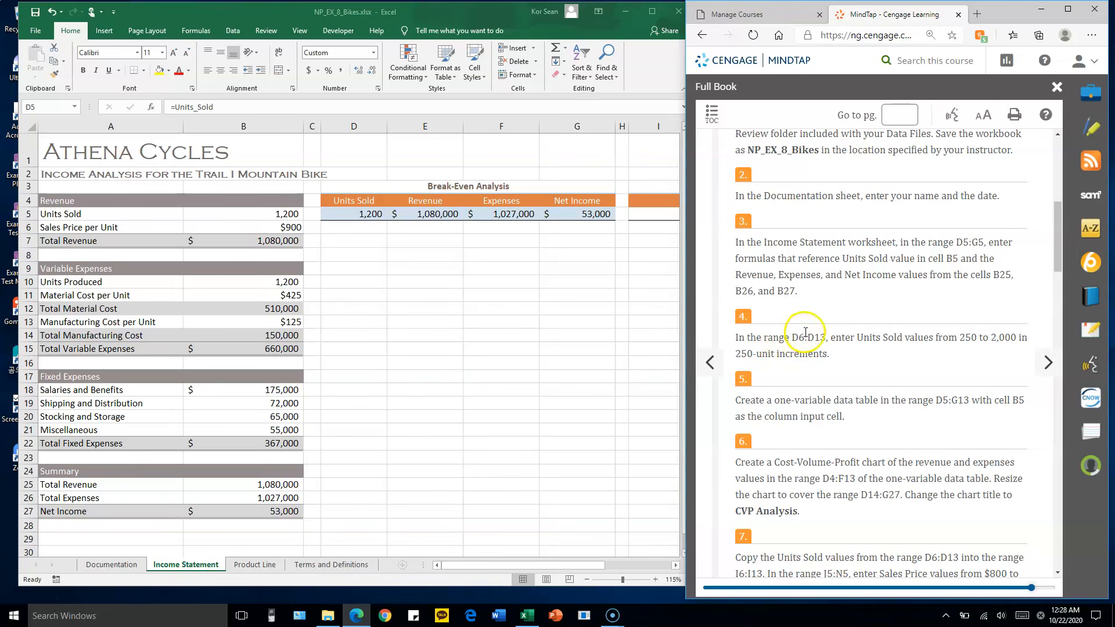
Fill D6:D13 with Units Sold values from 250 to 2,000 in 250-unit increments, starting with 250 and 500
left_click_drag(367, 229, 361, 352)
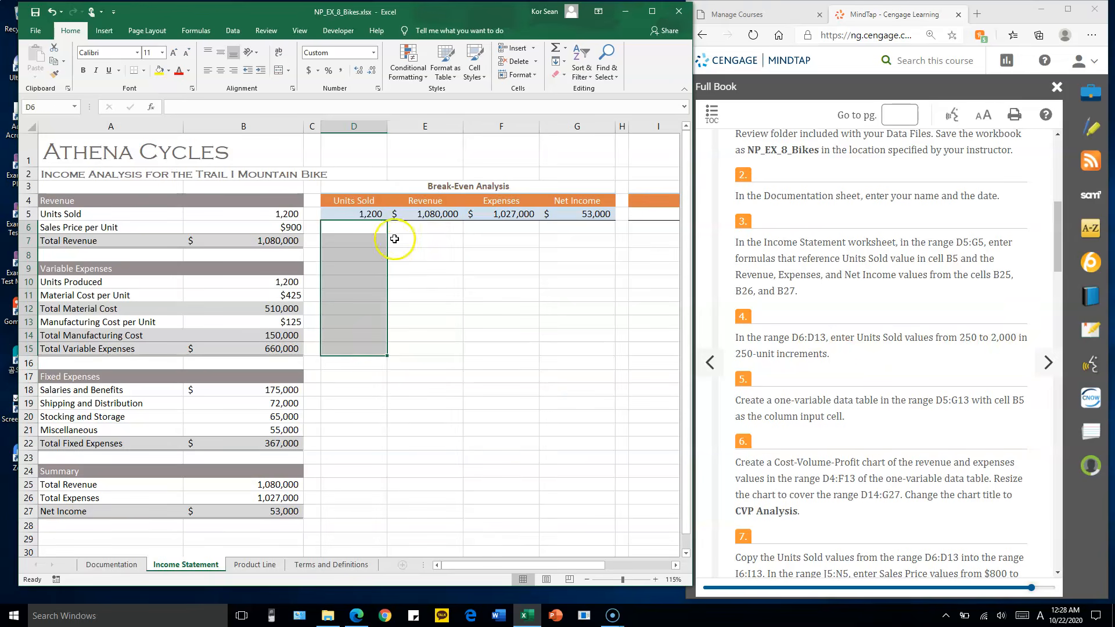
left_click(372, 229)
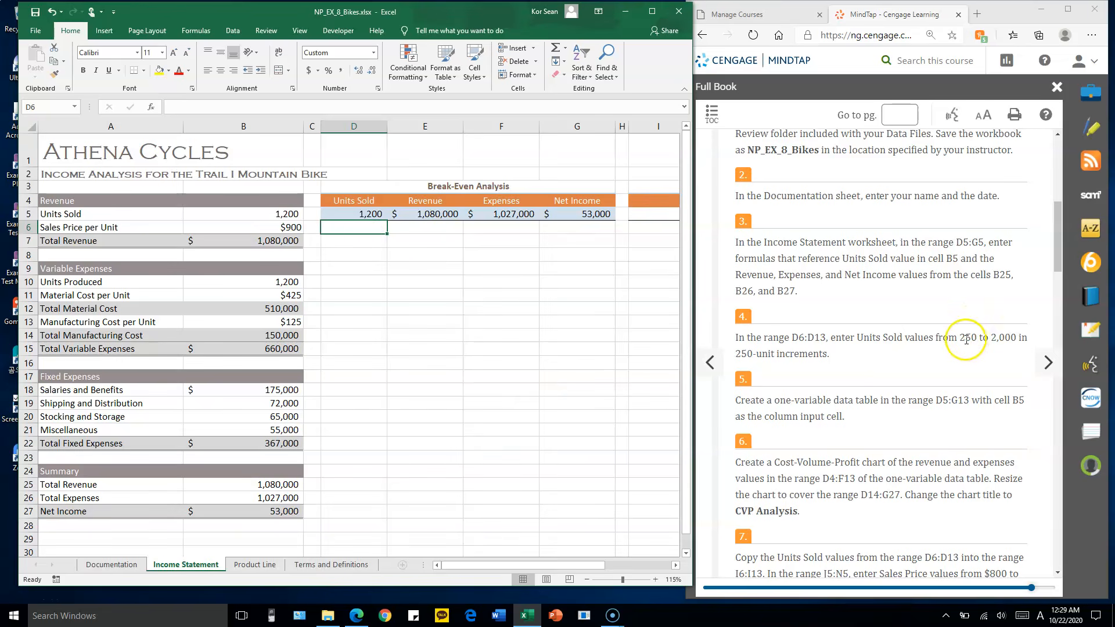
type("250")
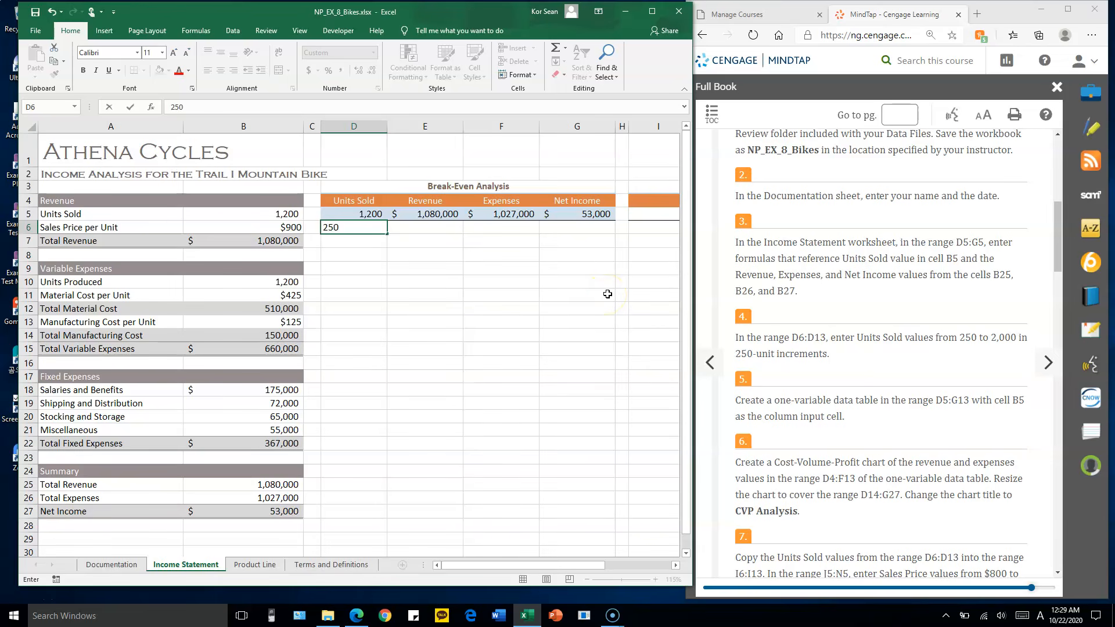
key("Return")
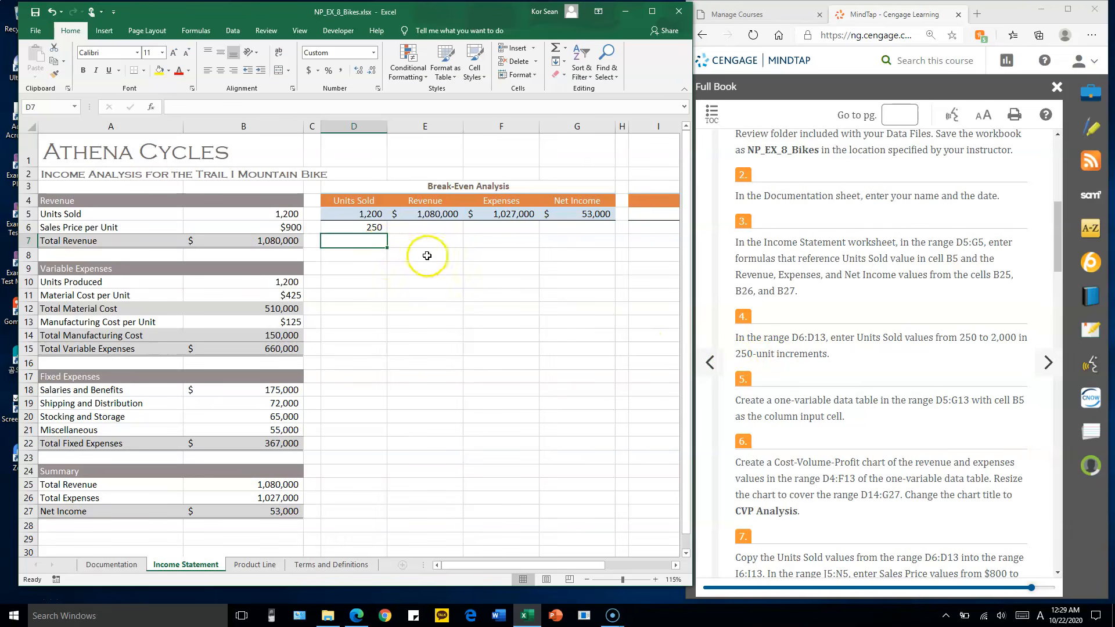
type("500")
key("Return")
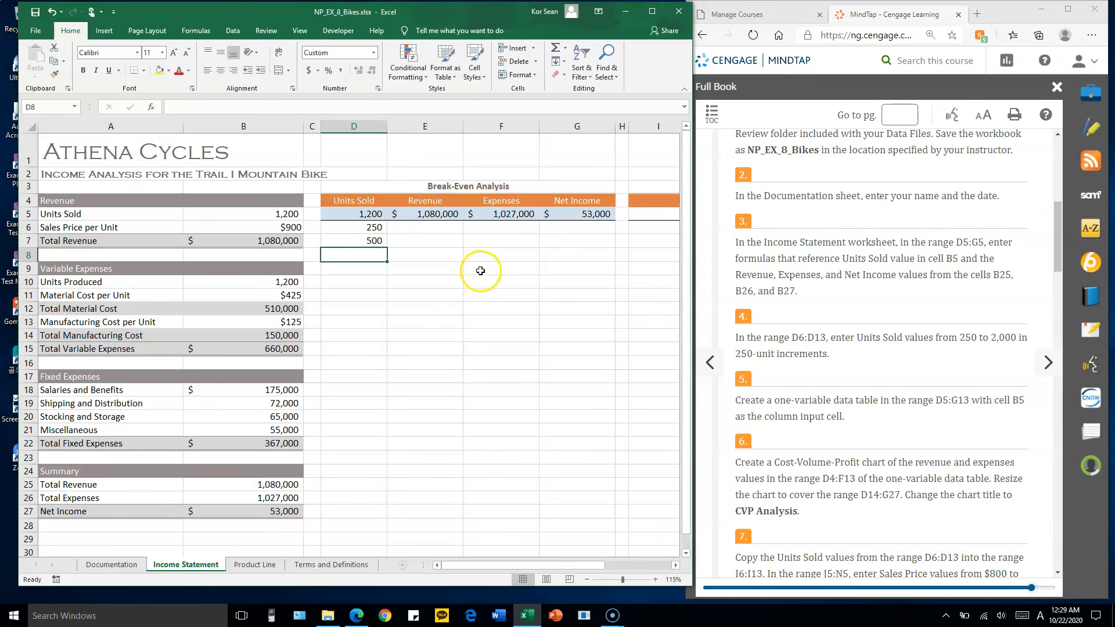
left_click_drag(371, 228, 384, 330)
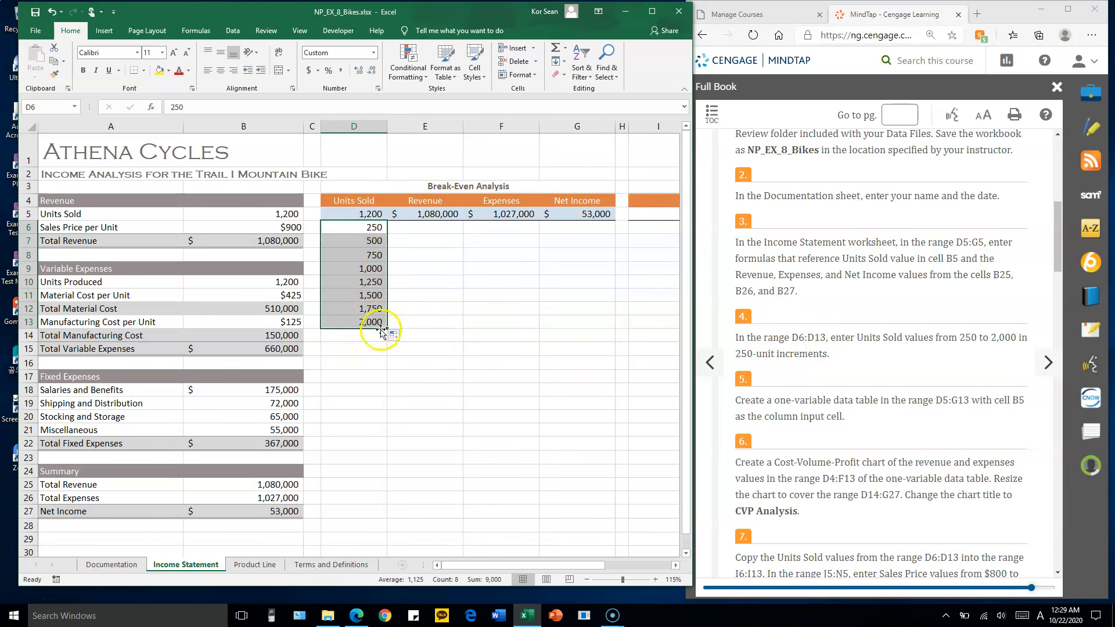
Review the Units Sold series in D6:D13 against assignment step 4 and read the one-variable data table instruction
left_click_drag(892, 337, 889, 335)
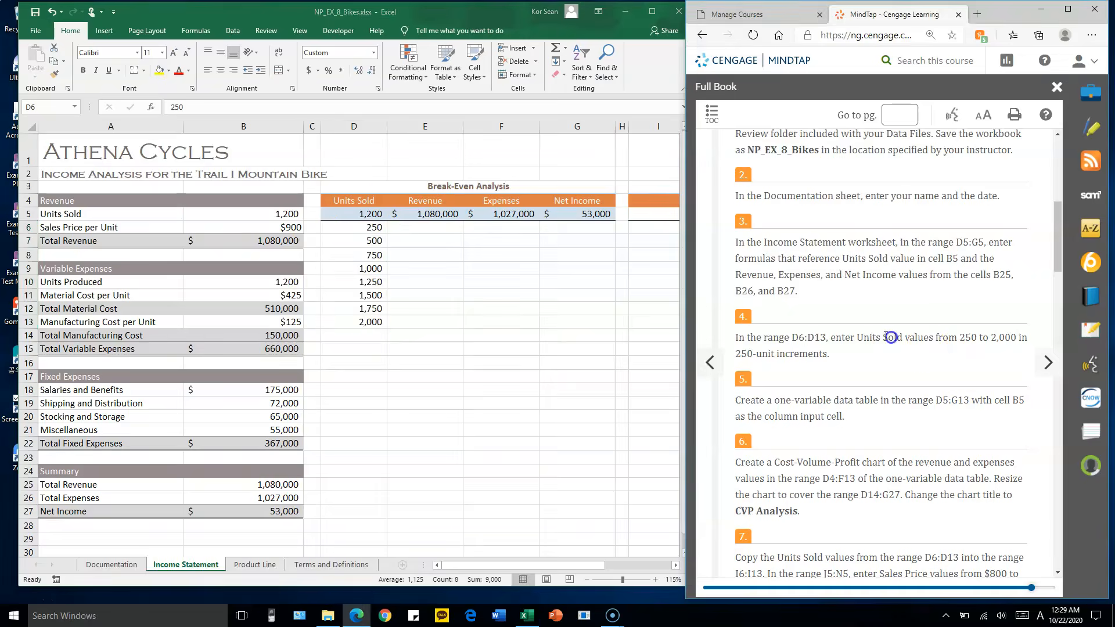
scroll(888, 335, "down", 1)
scroll(889, 336, "down", 1)
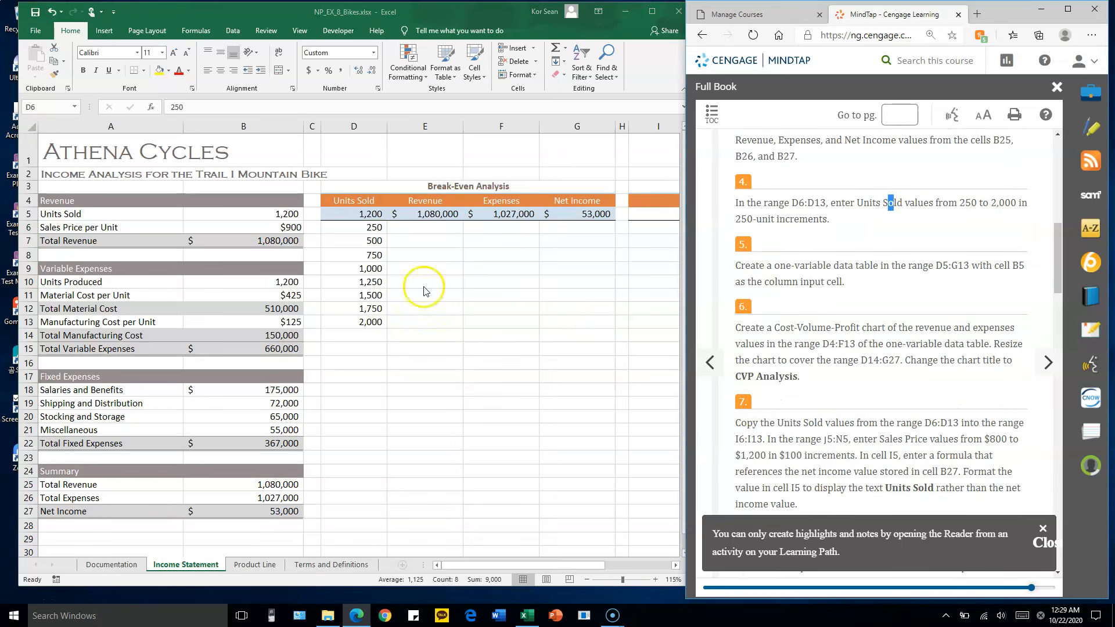
left_click(370, 222)
left_click_drag(370, 229, 357, 325)
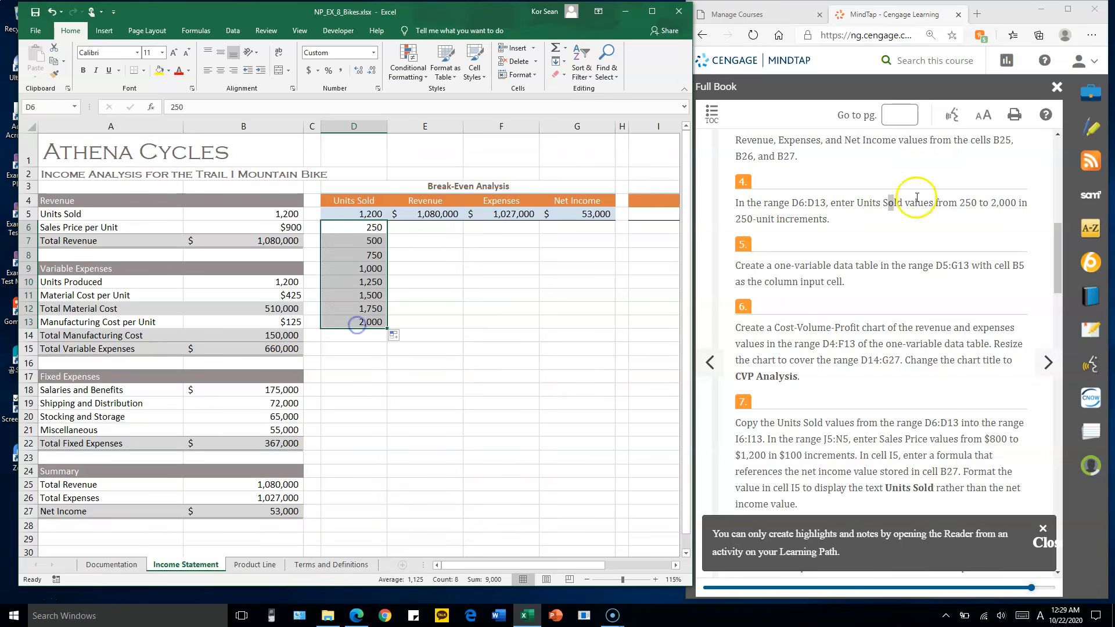
left_click(894, 207)
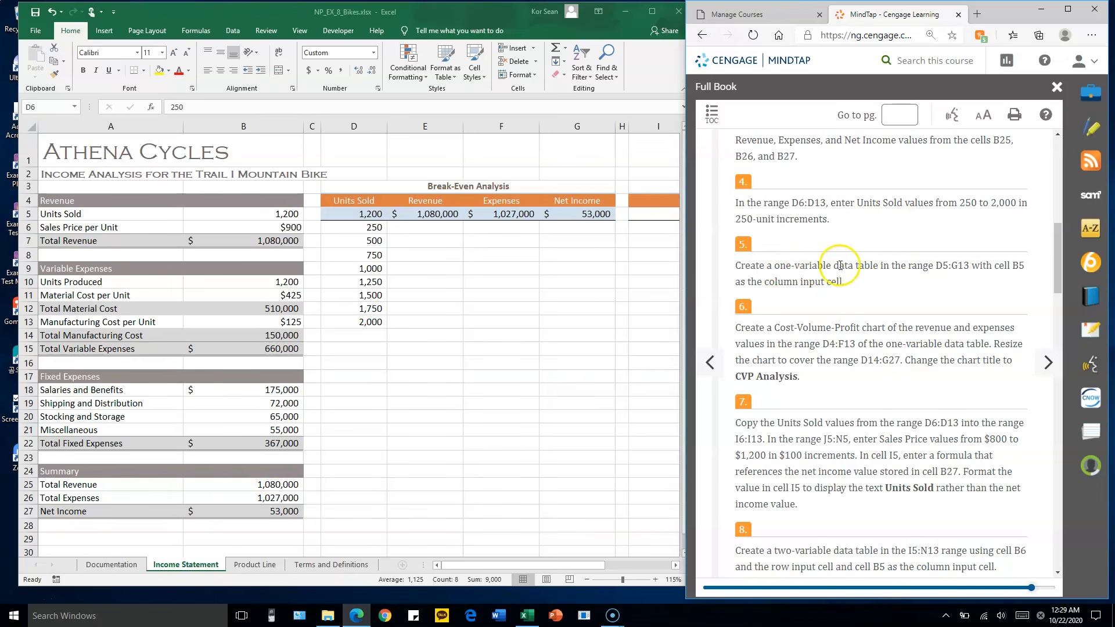
left_click(469, 267)
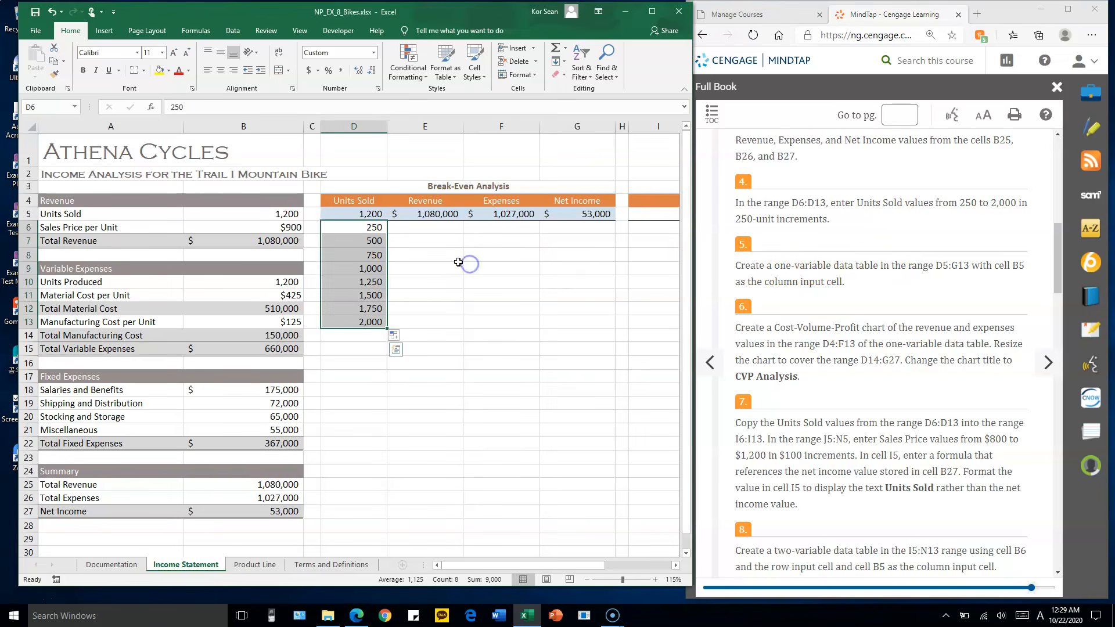
Create a one-variable What-If data table in D5:G13 with B5 as the column input cell
left_click_drag(370, 215, 565, 320)
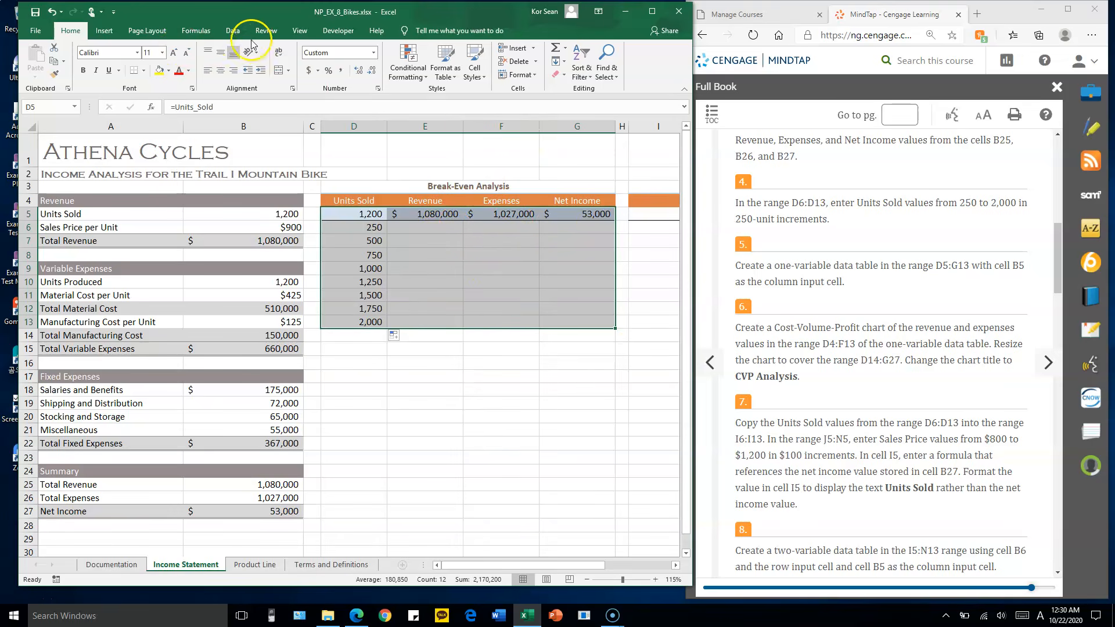
left_click(232, 30)
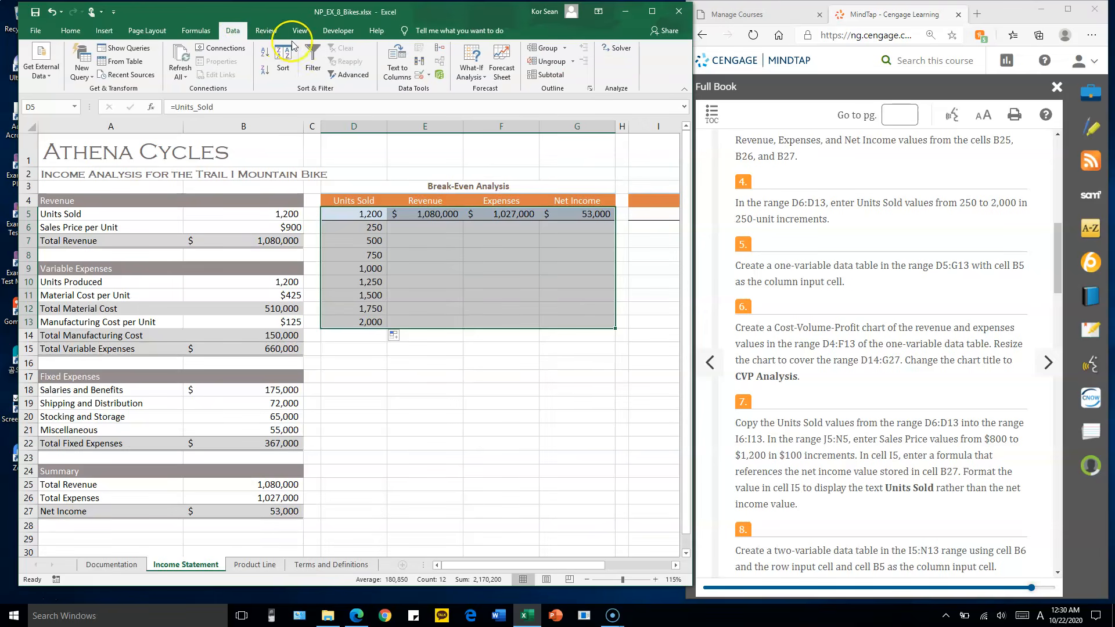
left_click(477, 77)
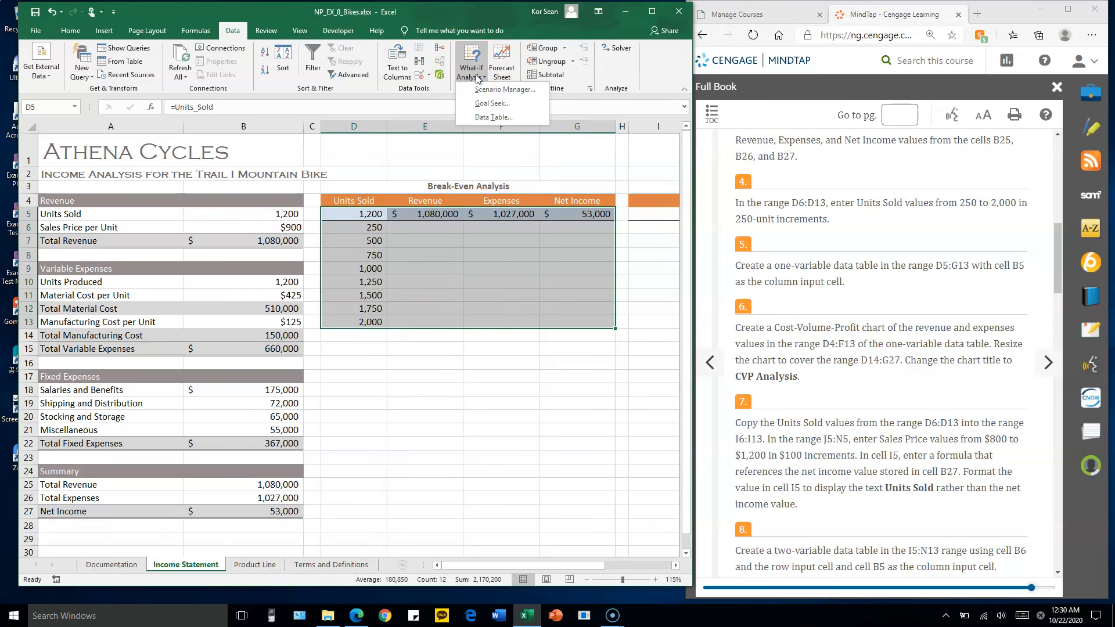
left_click(504, 118)
left_click_drag(560, 279, 511, 104)
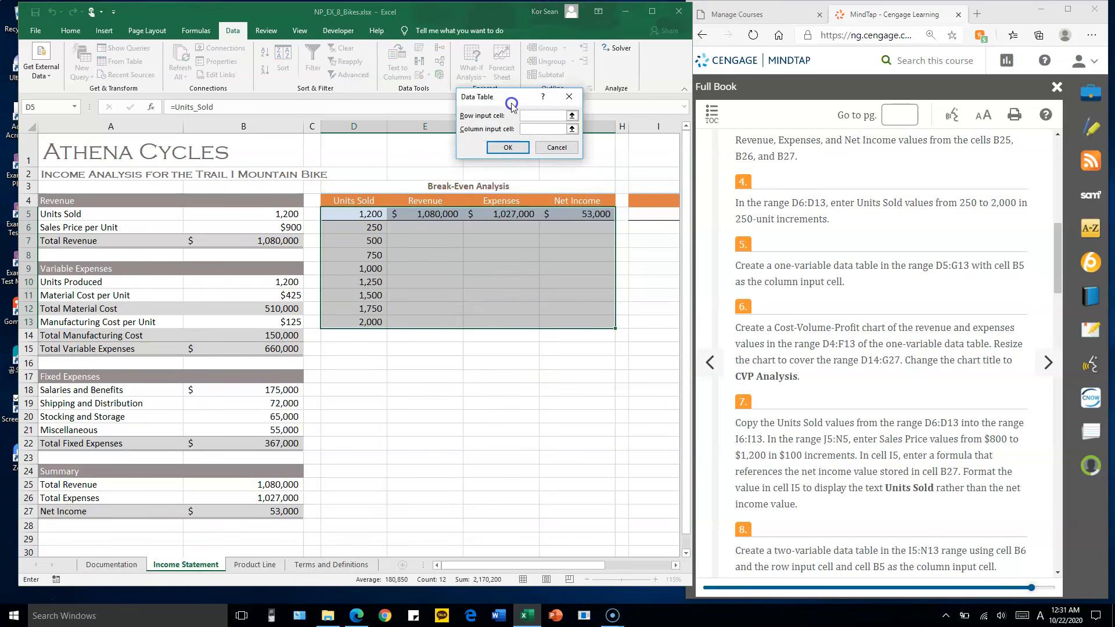
left_click(515, 104)
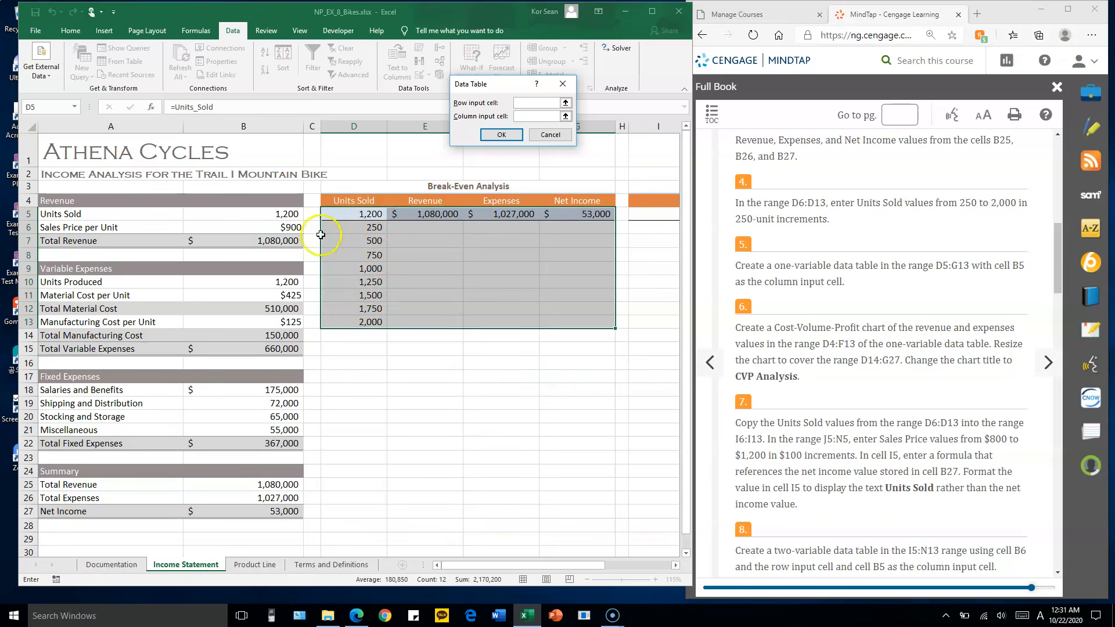
left_click(270, 215)
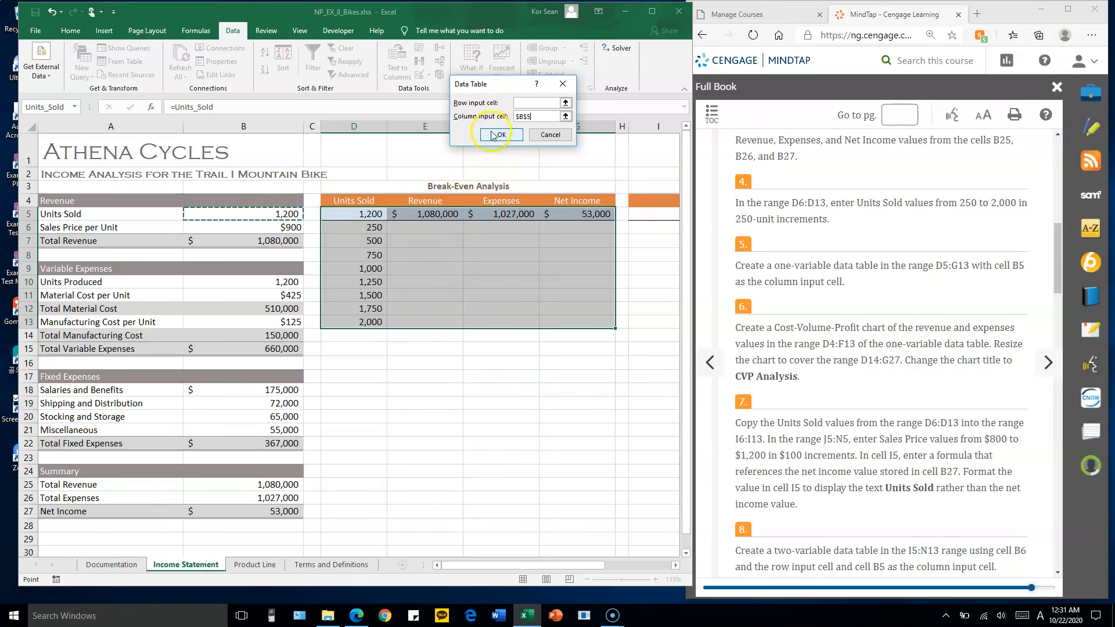
left_click(291, 207)
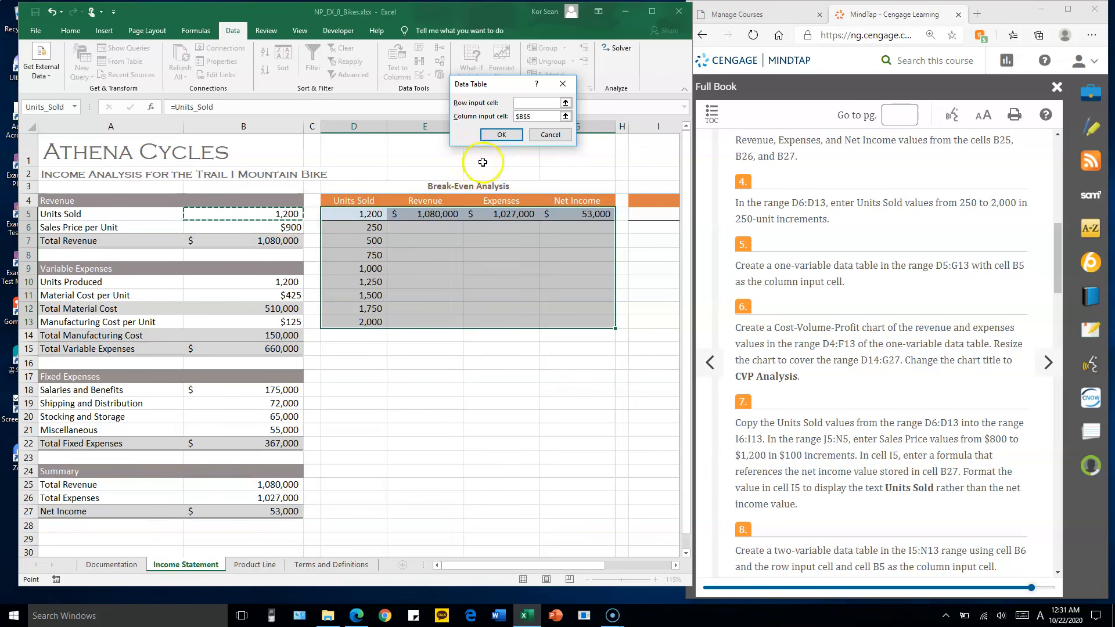
left_click(501, 134)
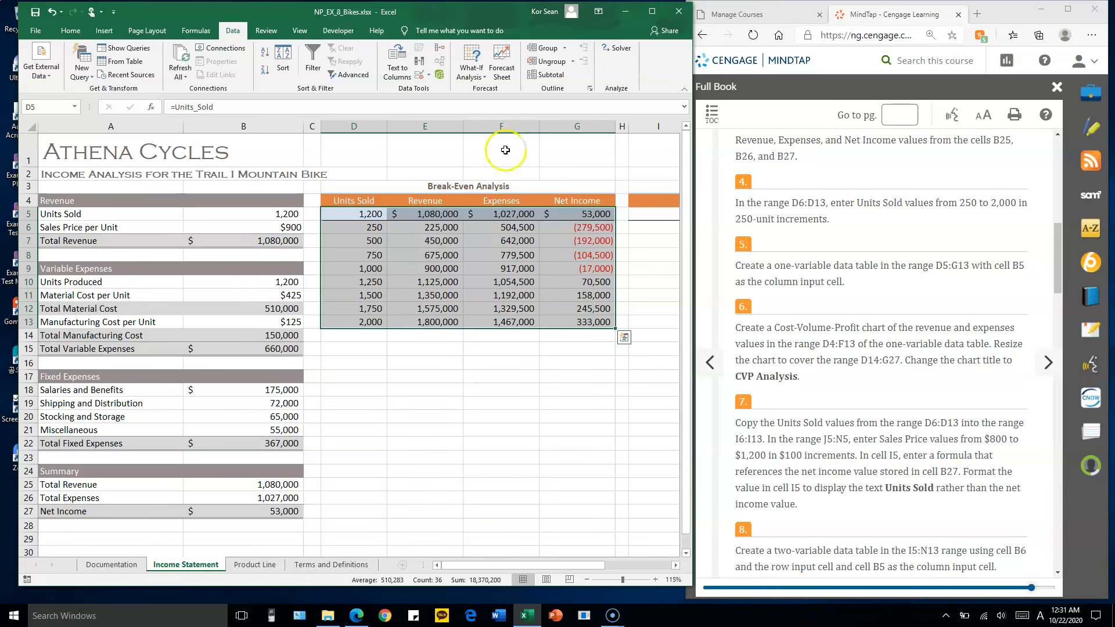
Examine the data table's formulas in row 6 and how D5 relates to the Units Sold input in B5
left_click(442, 228)
left_click(497, 224)
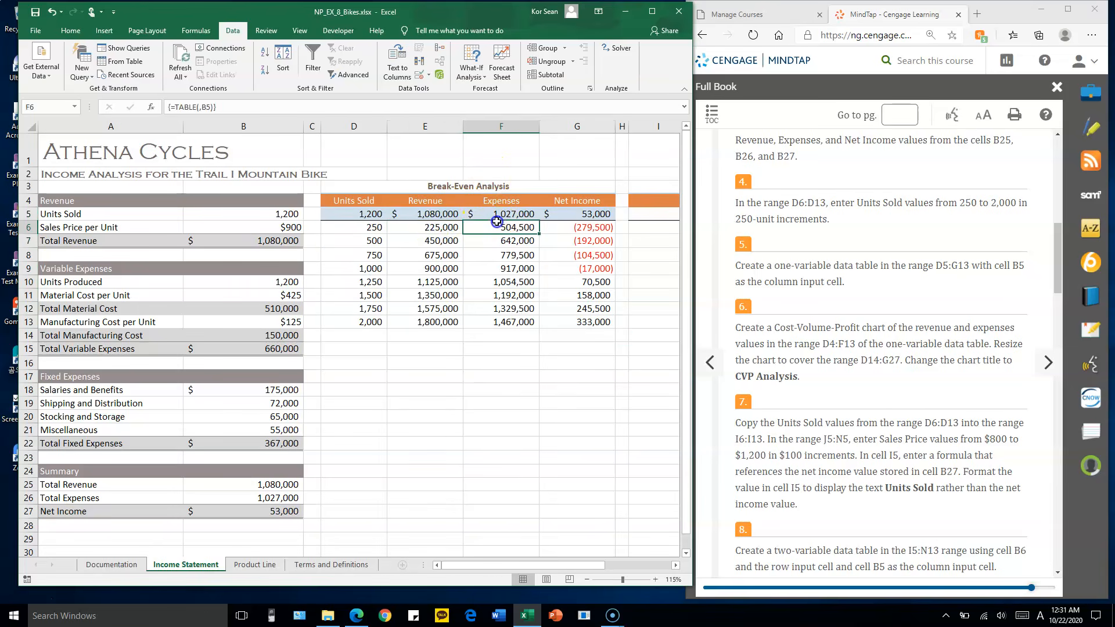
left_click(569, 216)
left_click(435, 225)
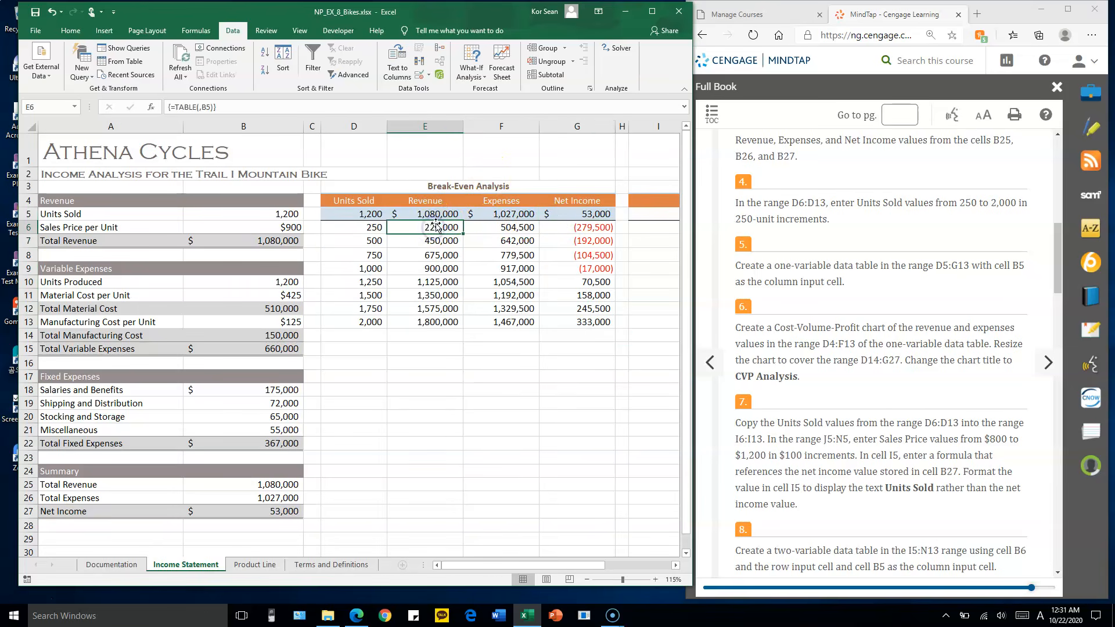
left_click(370, 213)
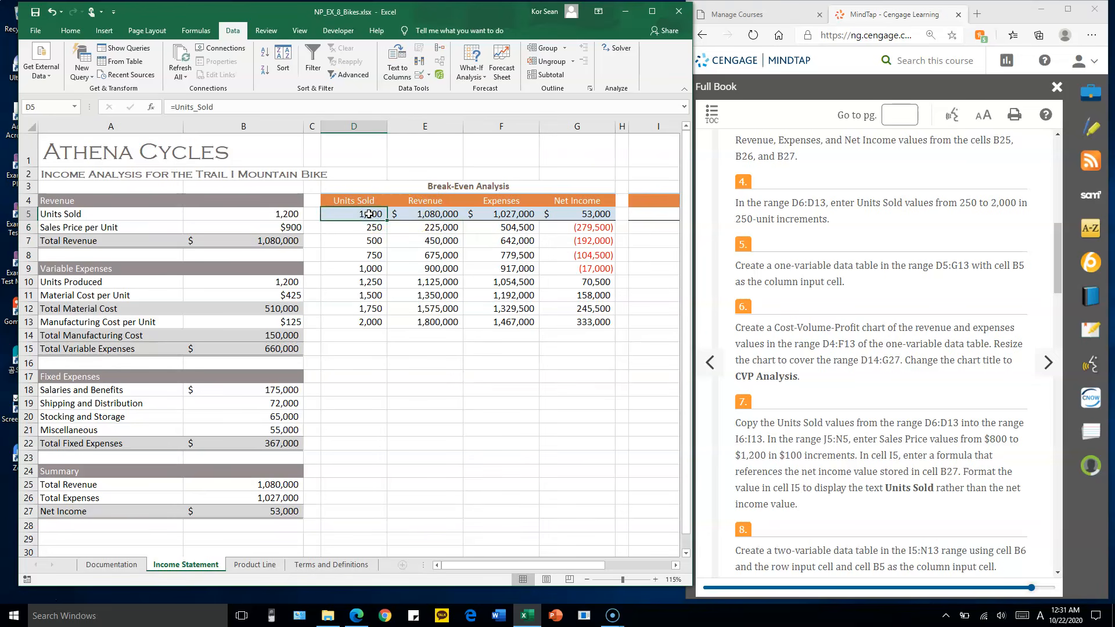
left_click(279, 214)
left_click(372, 213)
left_click(280, 213)
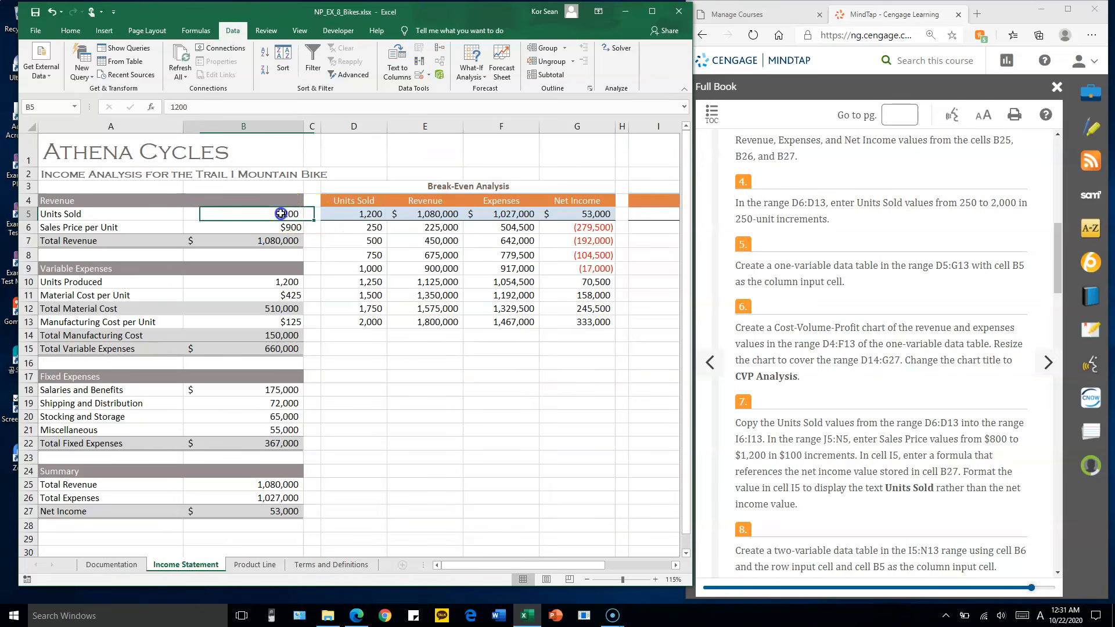
Trace the Revenue formula from E5 through Total Revenue in B25 to the calculation in B7, leaving the formulas unedited
left_click(435, 213)
double_click(436, 214)
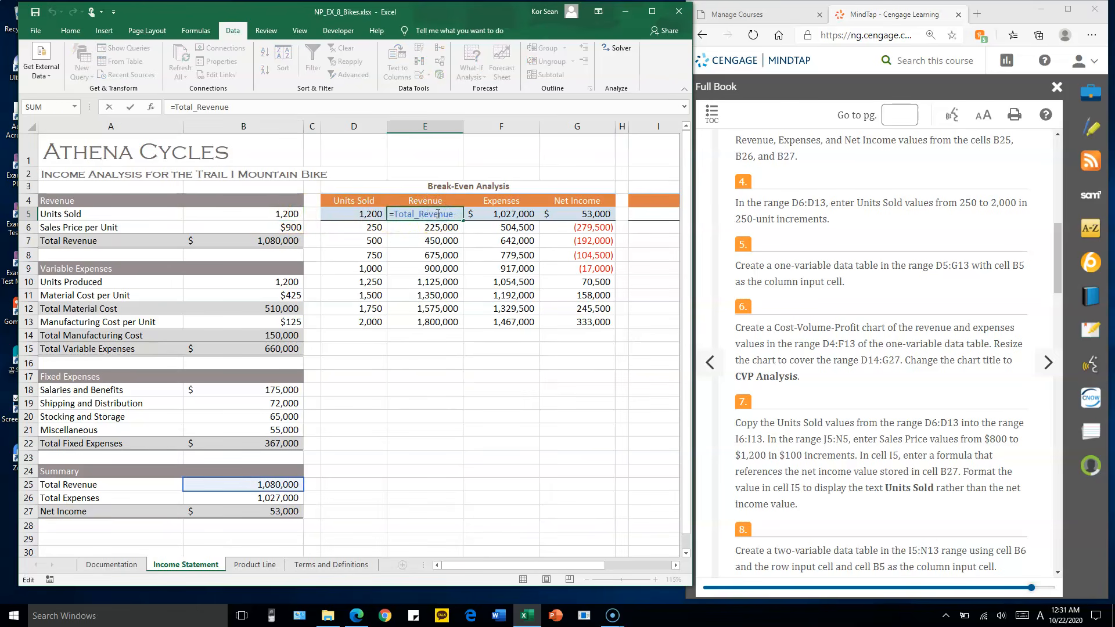
key("Escape")
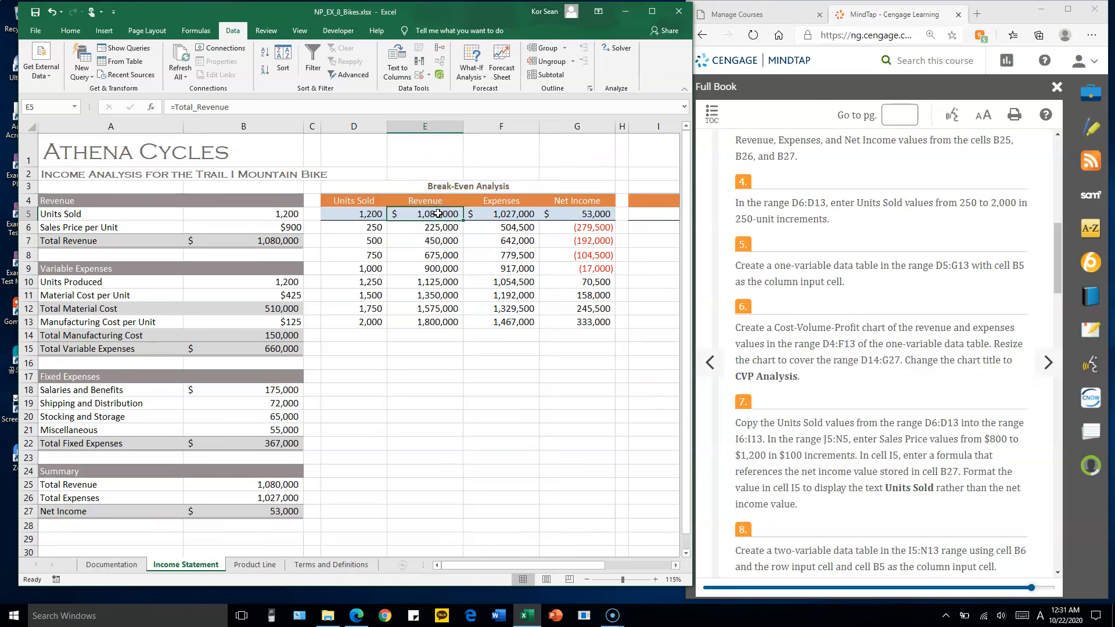
left_click(275, 483)
double_click(276, 484)
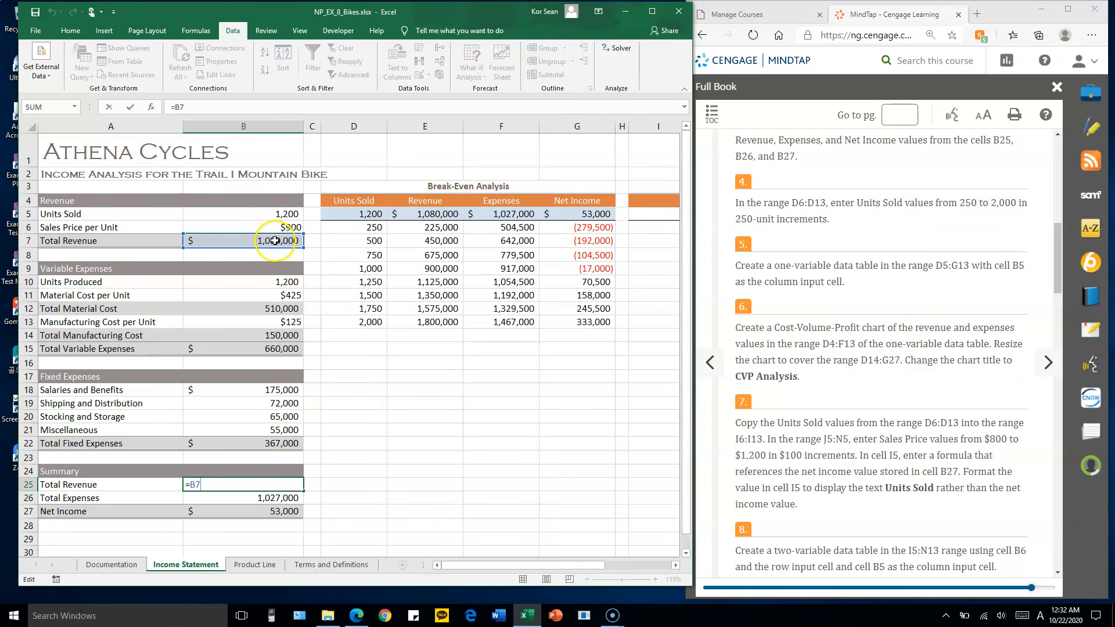
left_click(275, 240)
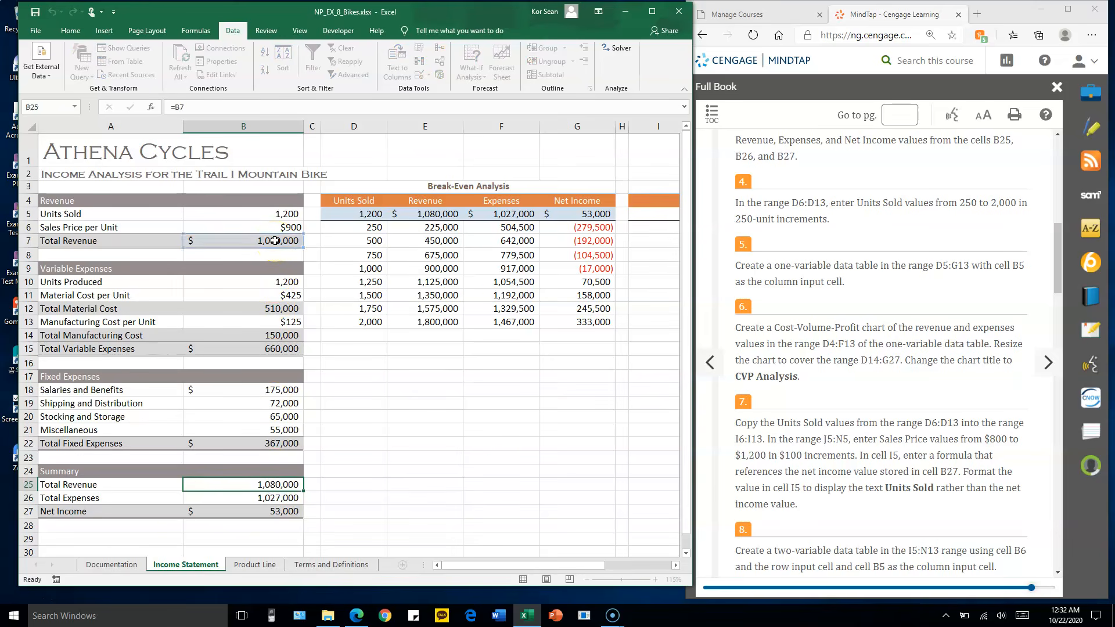
double_click(275, 241)
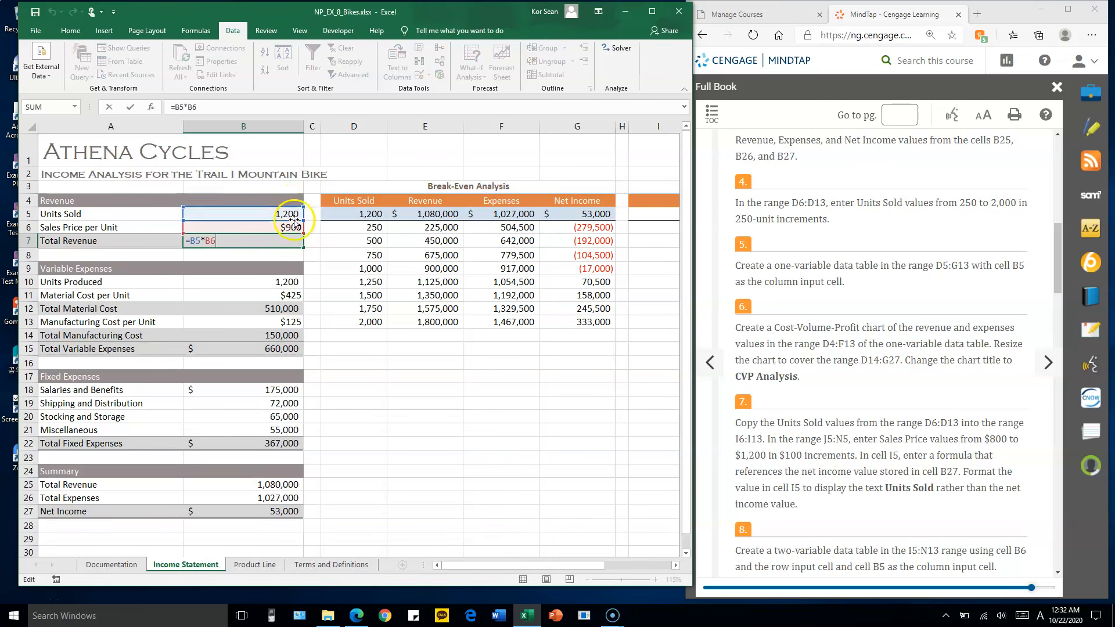
key("Escape")
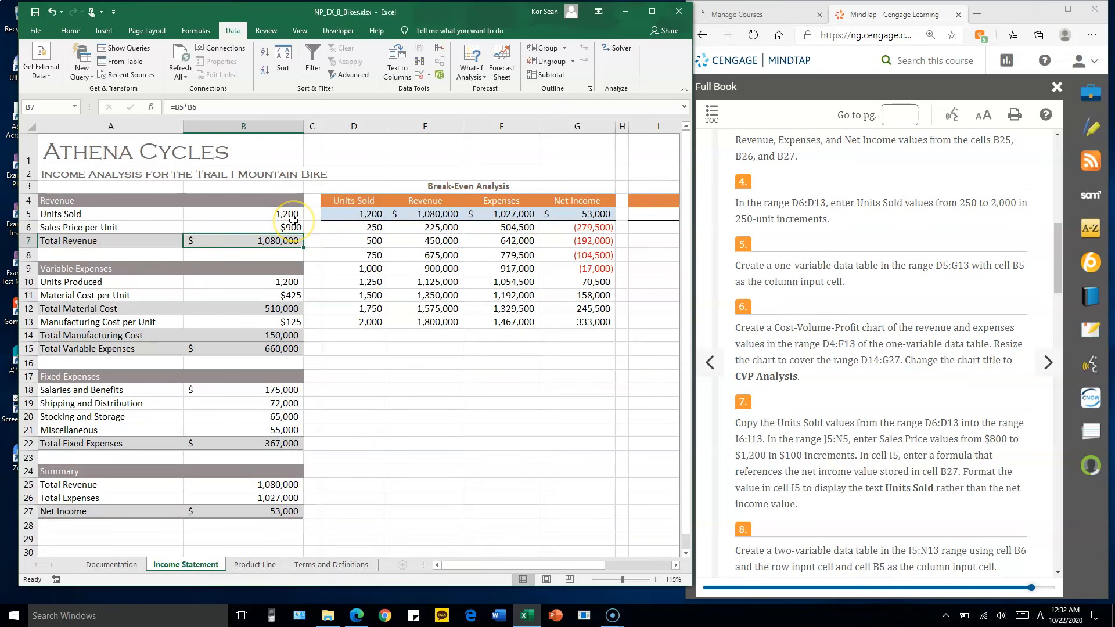
Trace the Revenue formula from E5 through B25 and B7 back to the Units Sold and Sales Price inputs in B5:B6
left_click(433, 214)
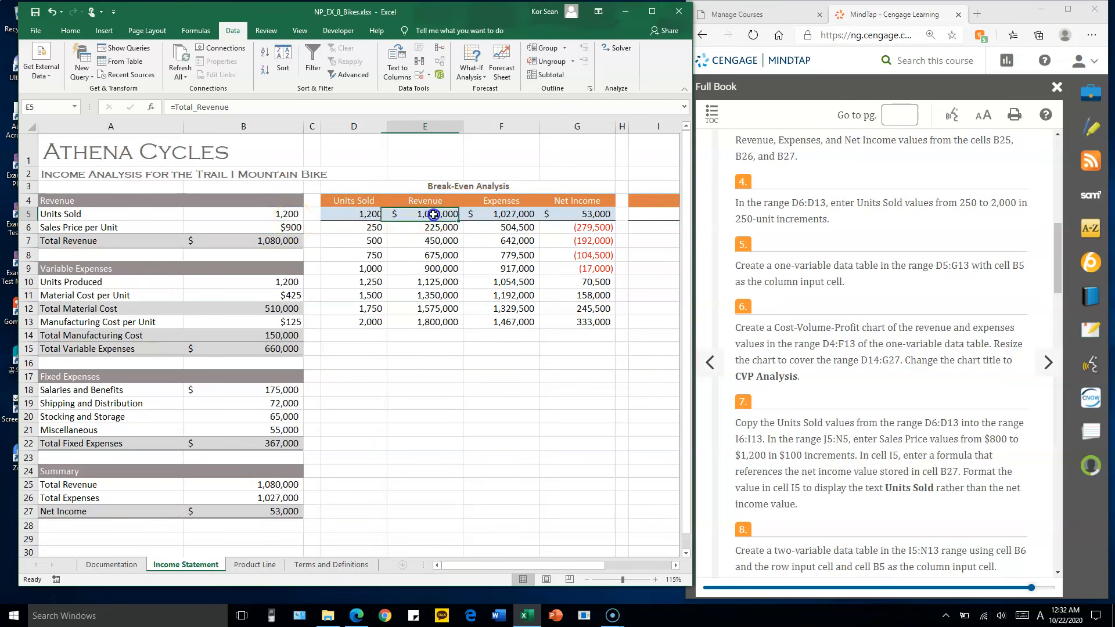
left_click(274, 489)
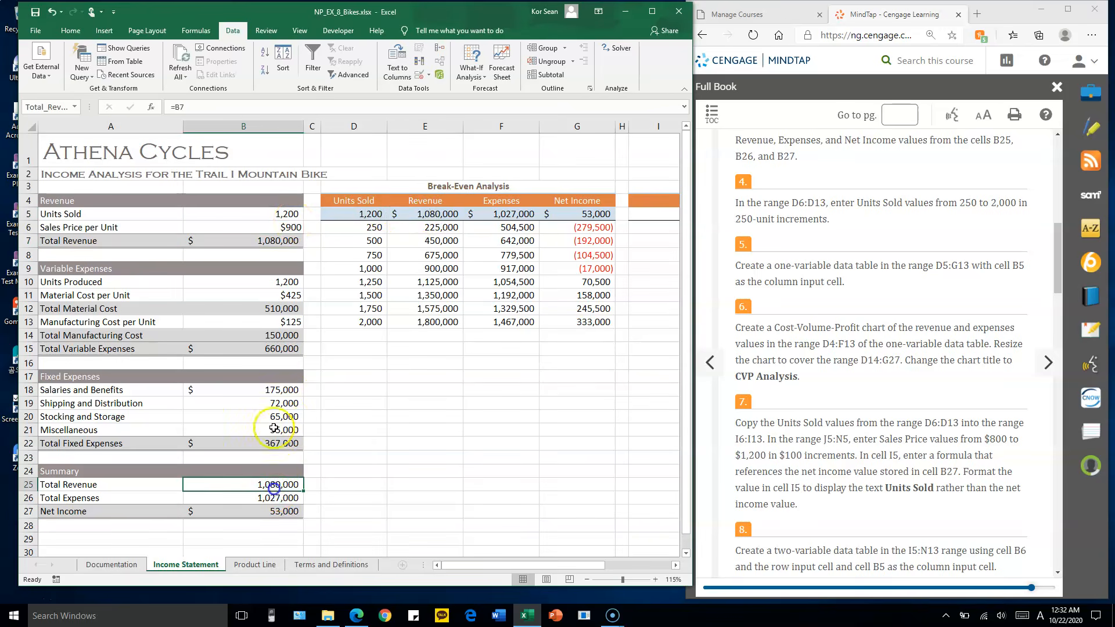
left_click(280, 242)
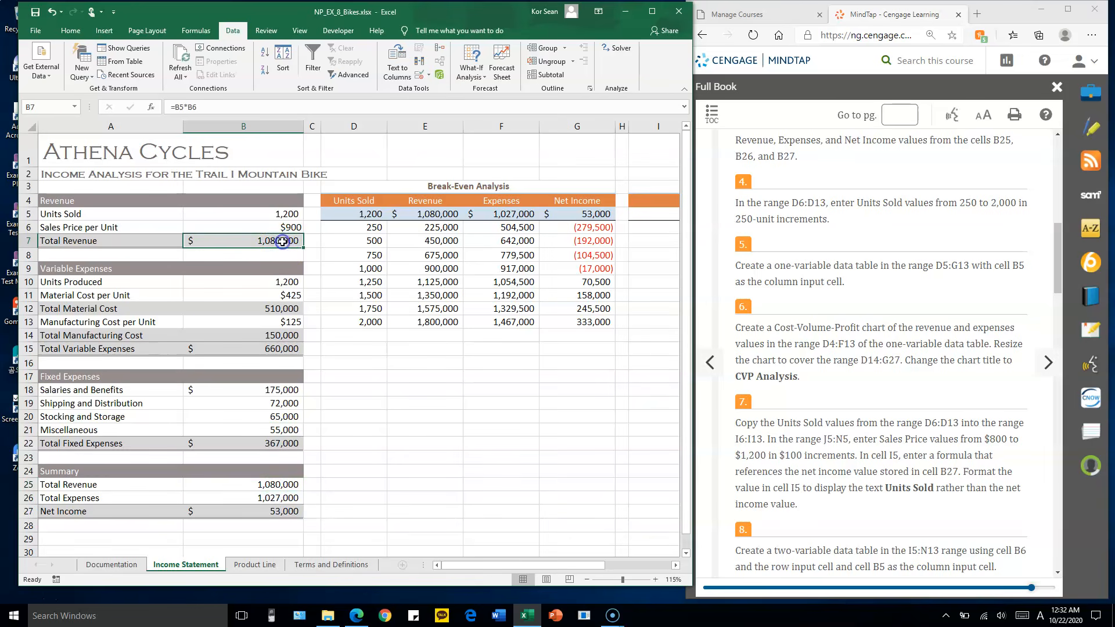
left_click_drag(289, 214, 288, 230)
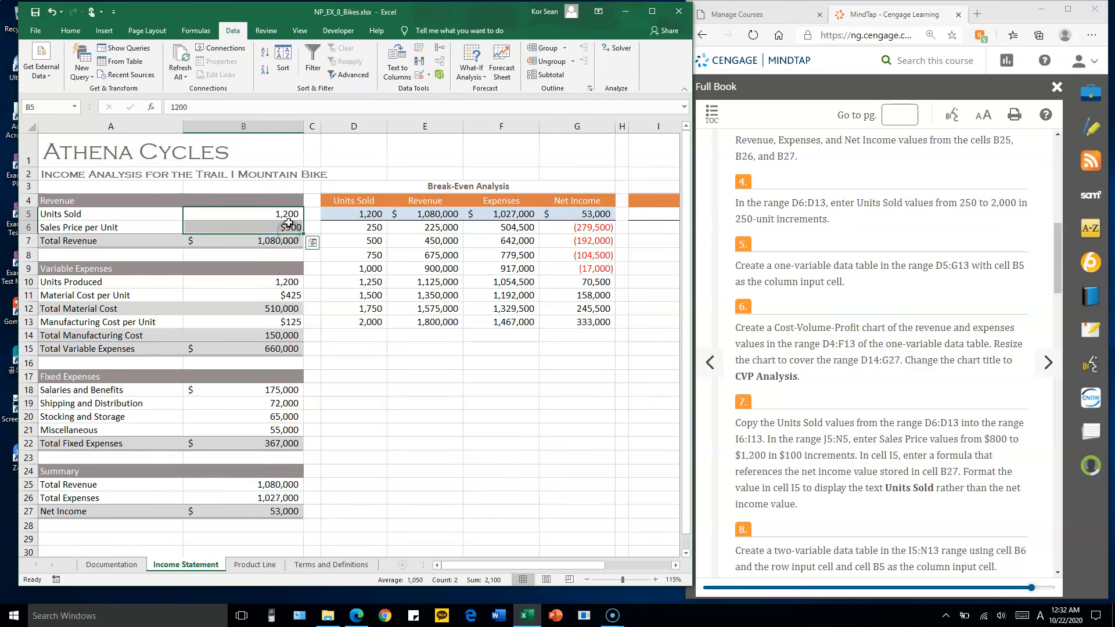
left_click(290, 215)
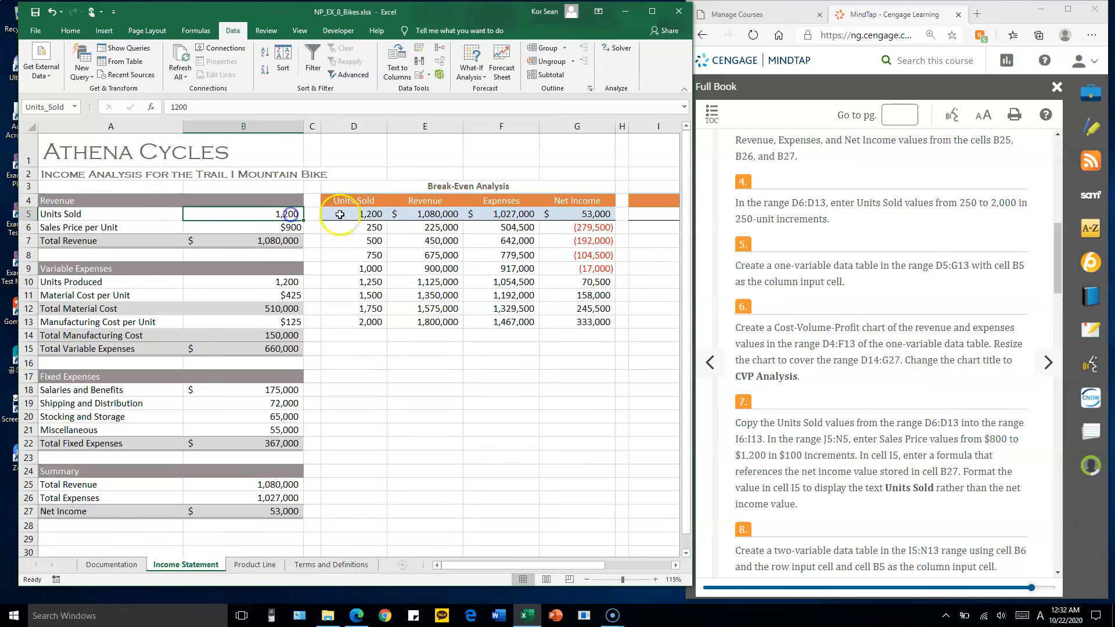
Compare the data table results in E6:G6 and E7:G7 with the base formulas in E5:G5
left_click(363, 214)
left_click_drag(436, 228, 591, 224)
left_click_drag(459, 240, 606, 239)
left_click_drag(435, 215, 581, 210)
left_click_drag(436, 227, 578, 227)
left_click_drag(445, 227, 580, 240)
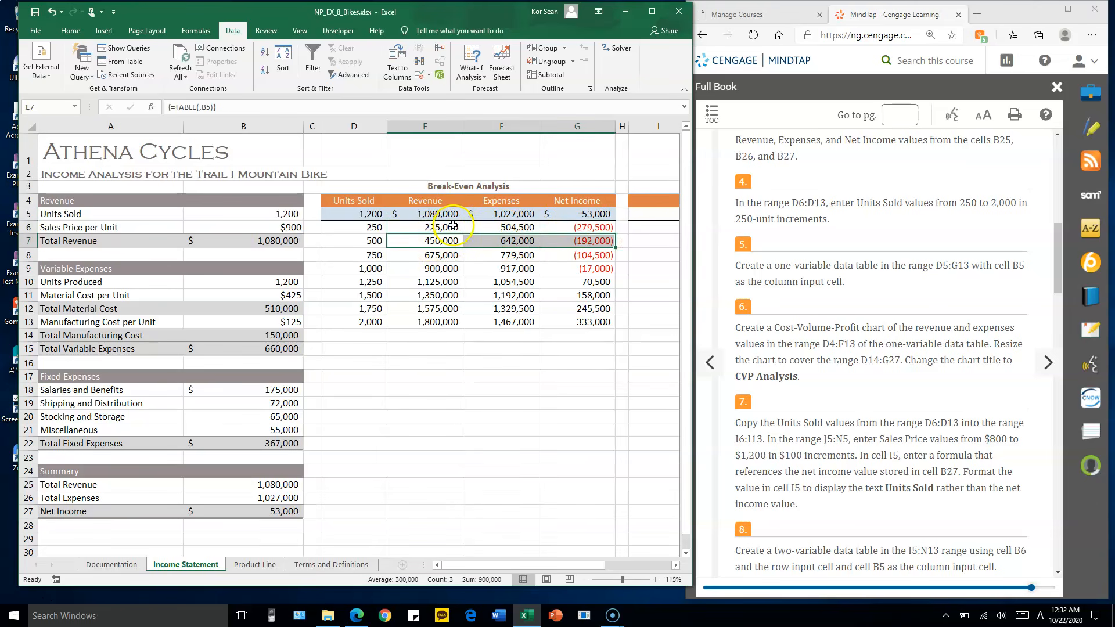
left_click_drag(441, 214, 580, 213)
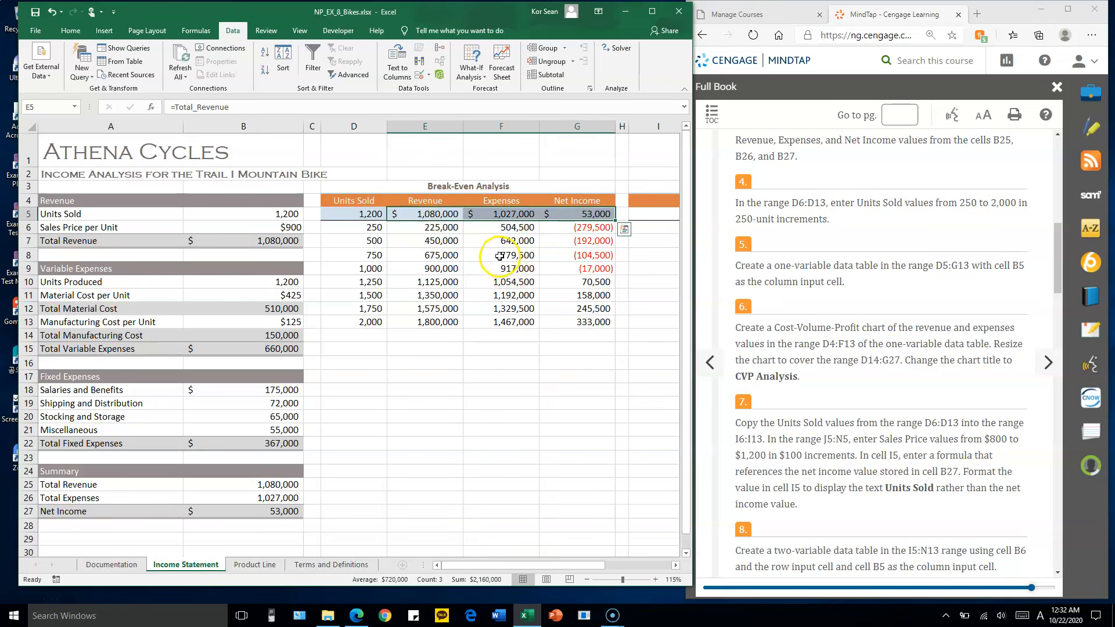
mouse_move(456, 241)
left_mouse_down()
mouse_move(443, 242)
mouse_move(600, 242)
left_mouse_up()
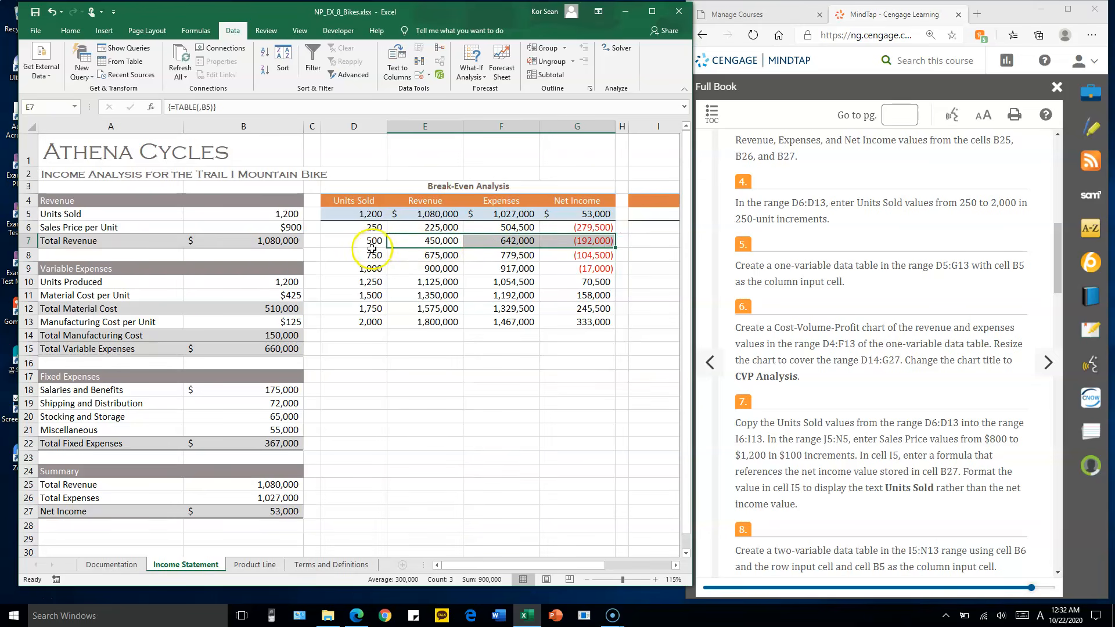
Examine how the Units Sold values in D7 and D8 substitute for input cell B5 to produce the results in row 8
left_click(360, 242)
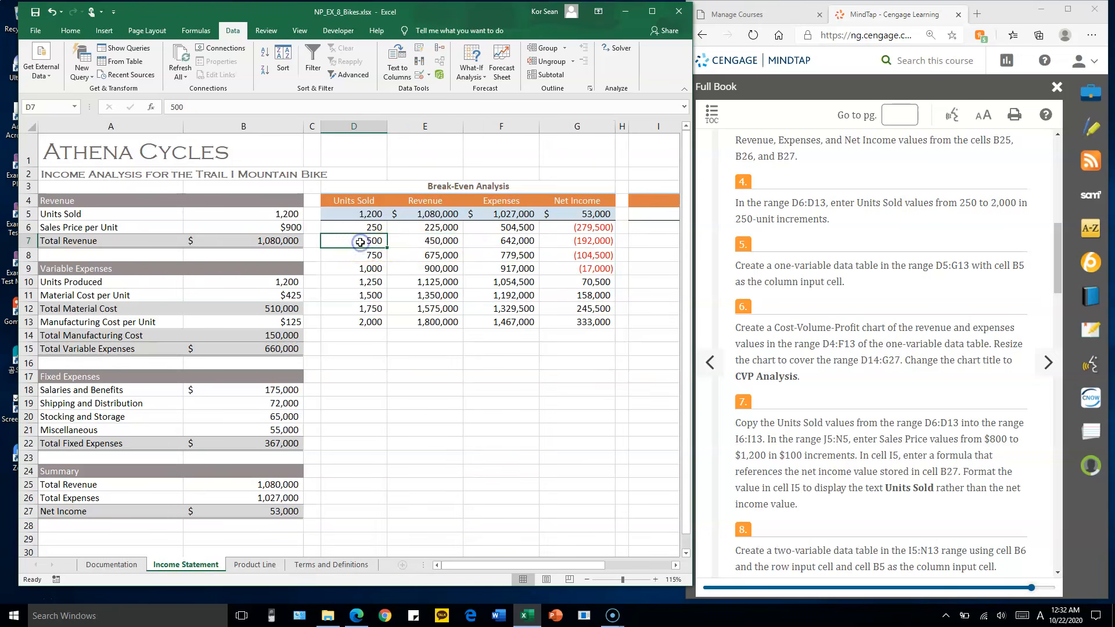
left_click_drag(427, 256, 604, 256)
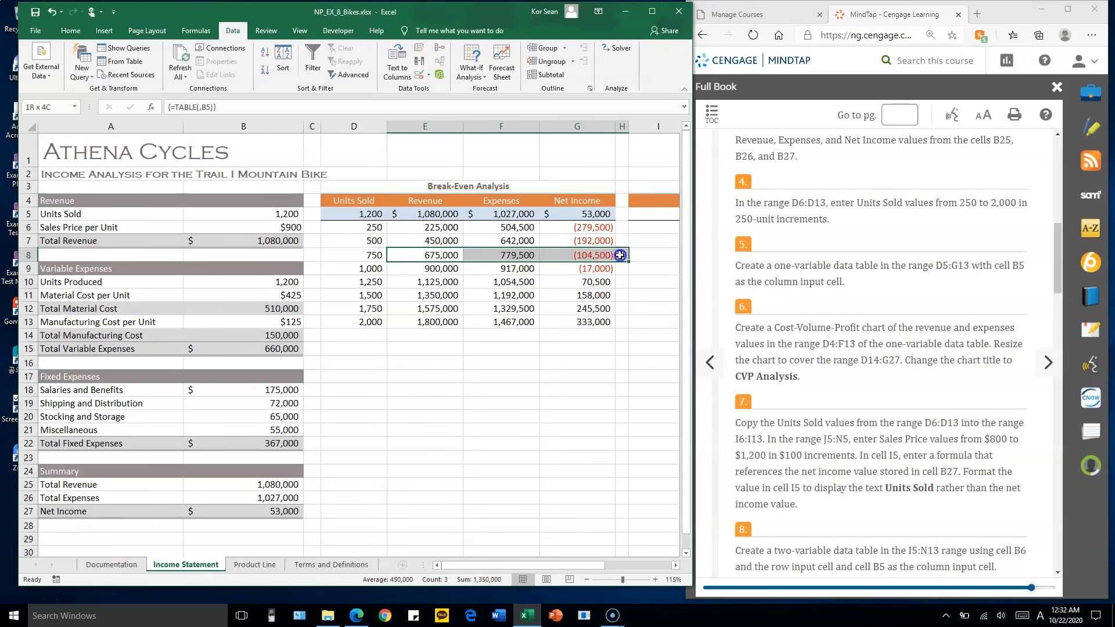
left_click(365, 258)
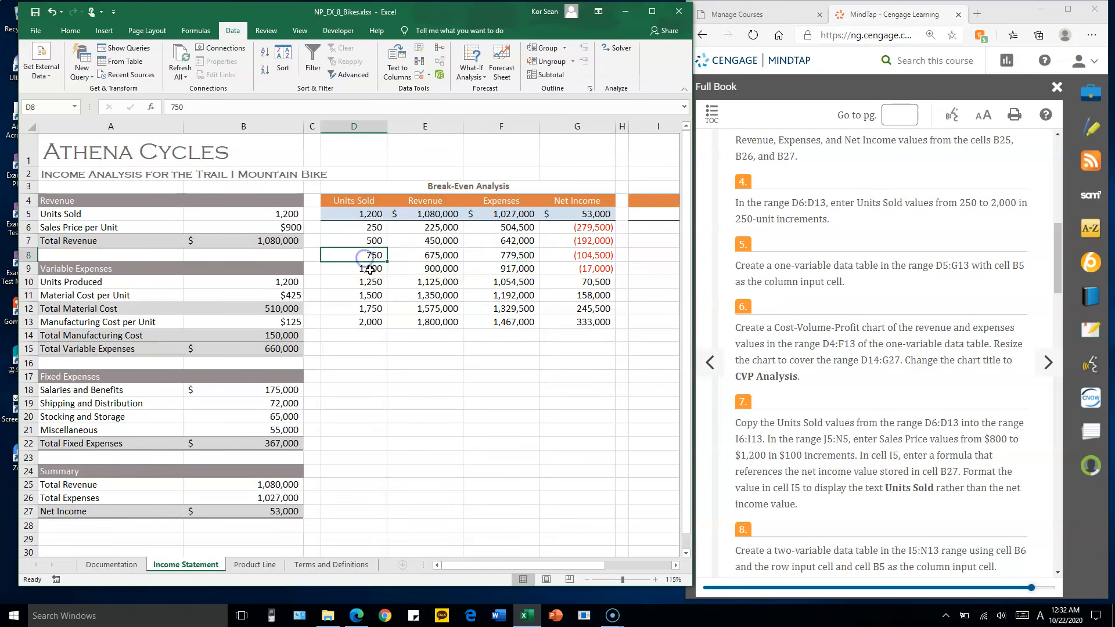
left_click(372, 259)
left_click(273, 213)
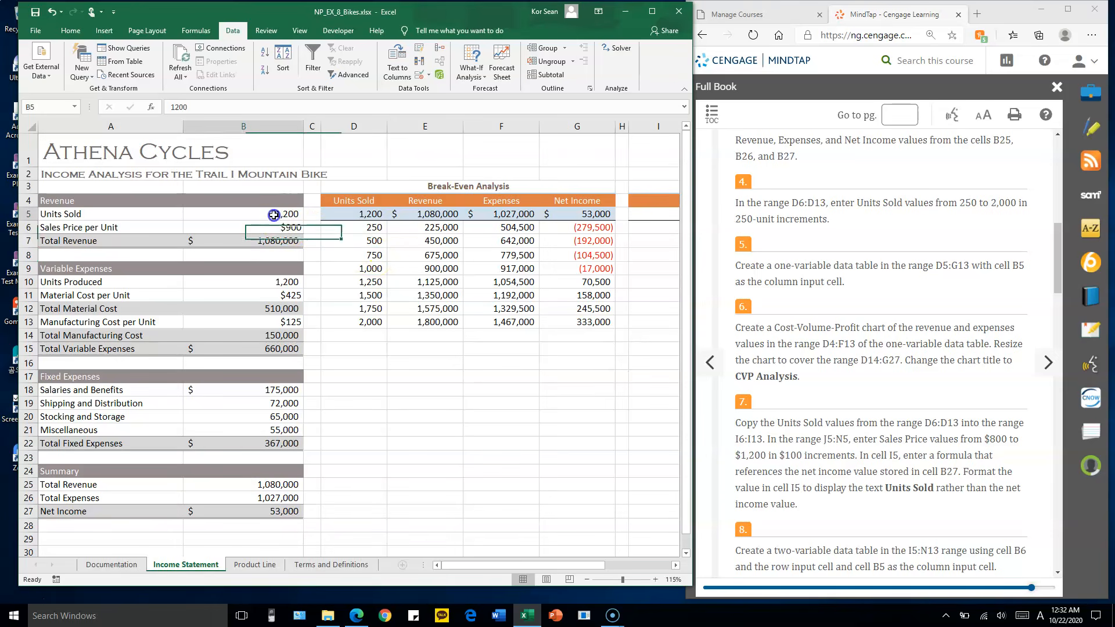
left_click(389, 250)
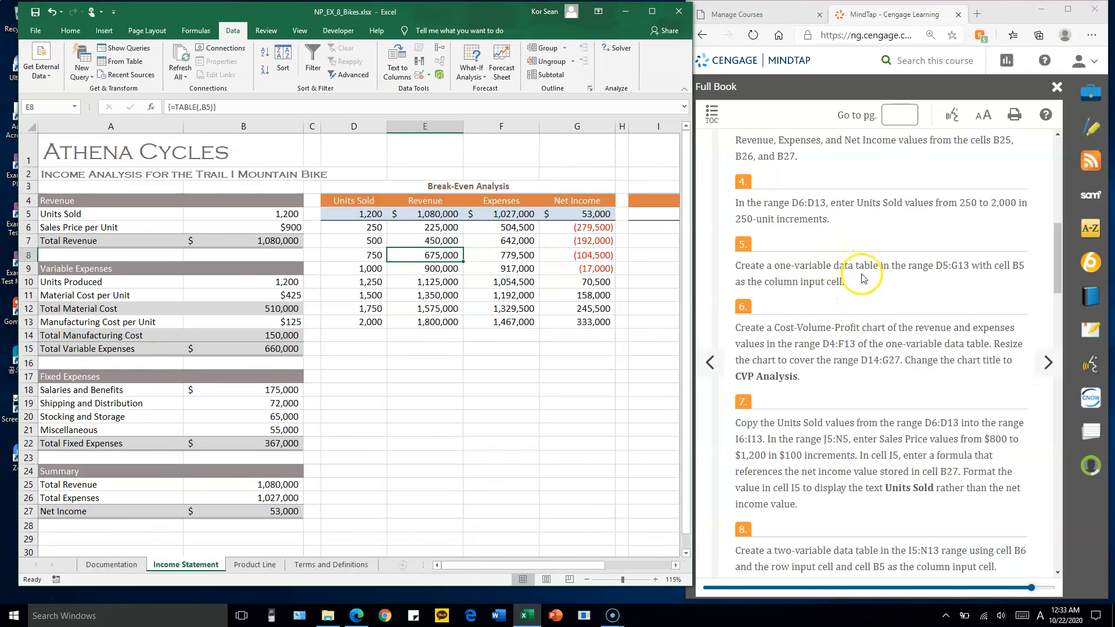
Read assignment step 6 on the Cost-Volume-Profit chart and bring the break-even and net income tables into view
left_click(752, 333)
scroll(767, 332, "down", 2)
scroll(781, 332, "up", 1)
scroll(782, 333, "down", 1)
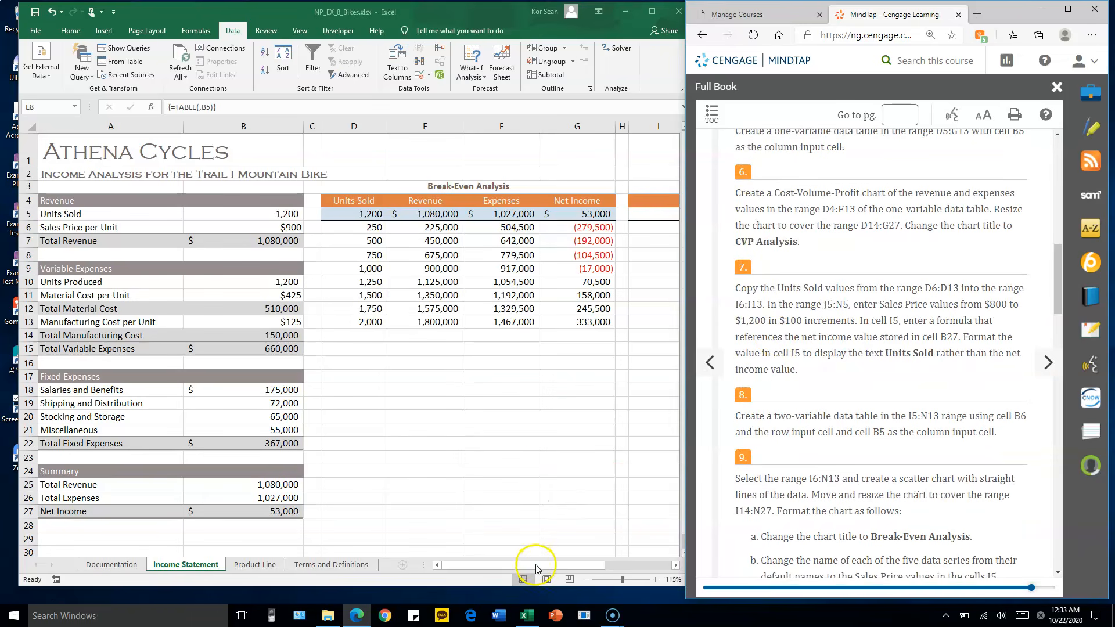
left_click(568, 564)
left_click_drag(571, 564, 587, 563)
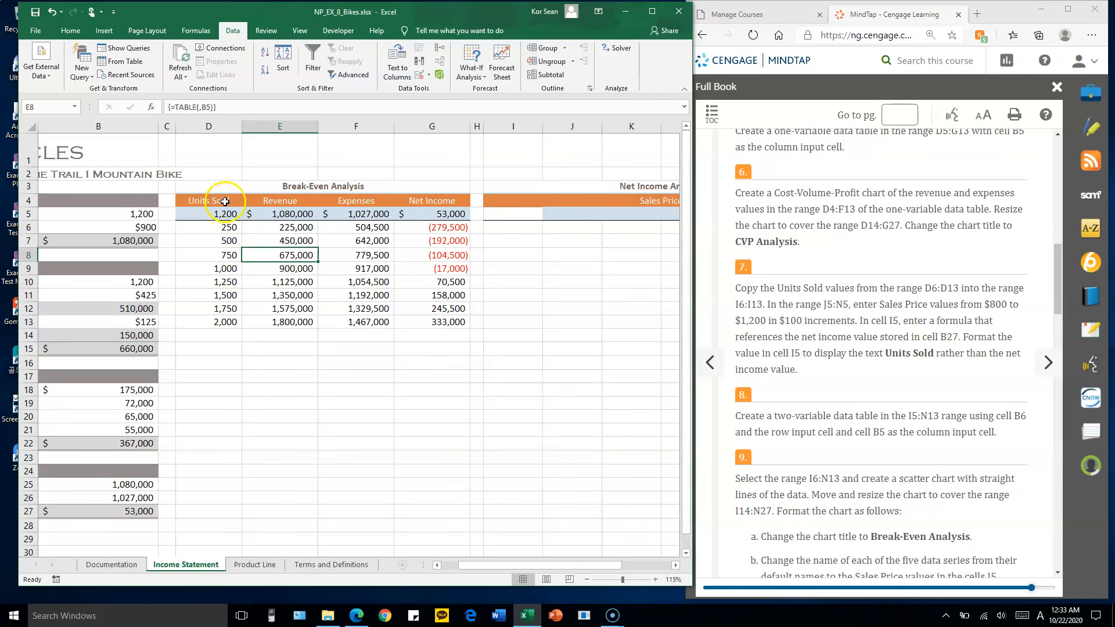
left_click(859, 206)
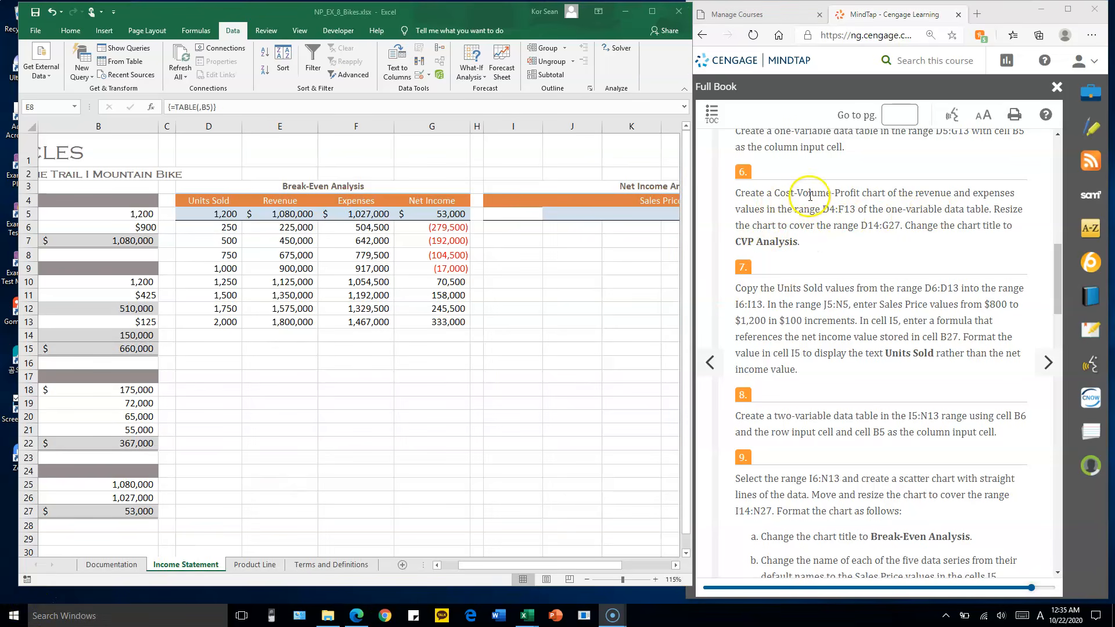
Insert a Scatter with Straight Lines chart from the Units Sold, Revenue and Expenses data in D4:F13
left_click(228, 234)
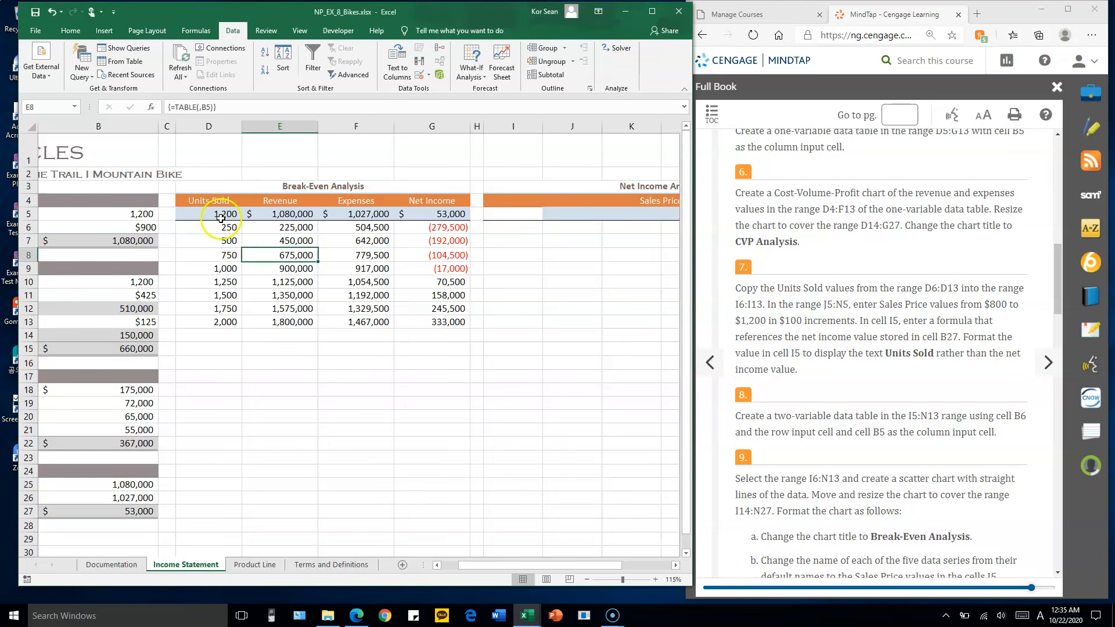
left_click(221, 202)
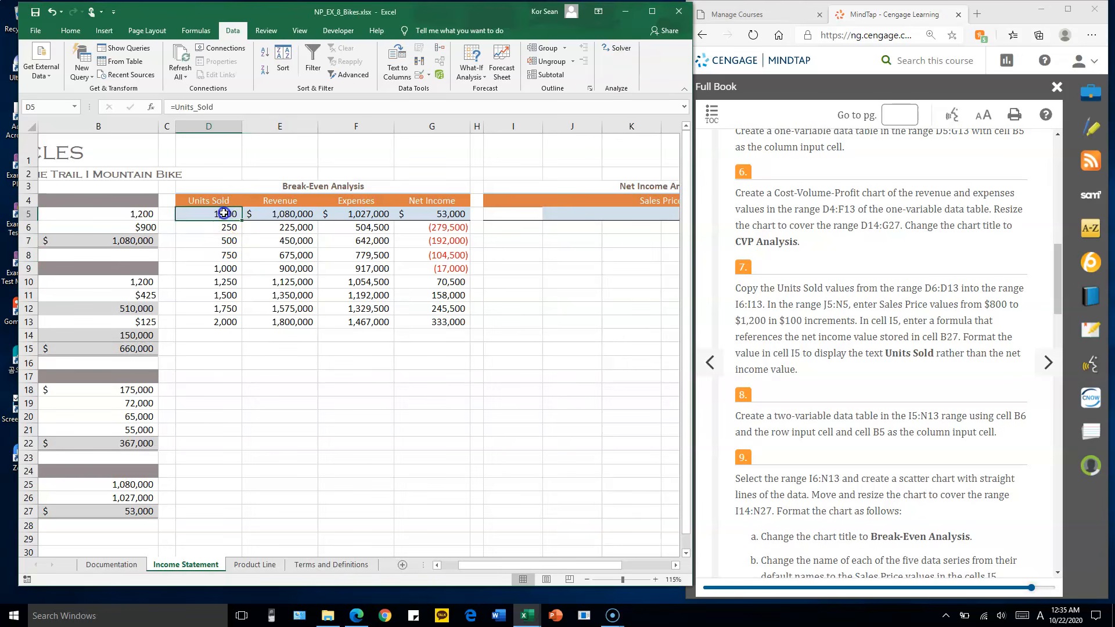
left_click_drag(221, 201, 334, 322)
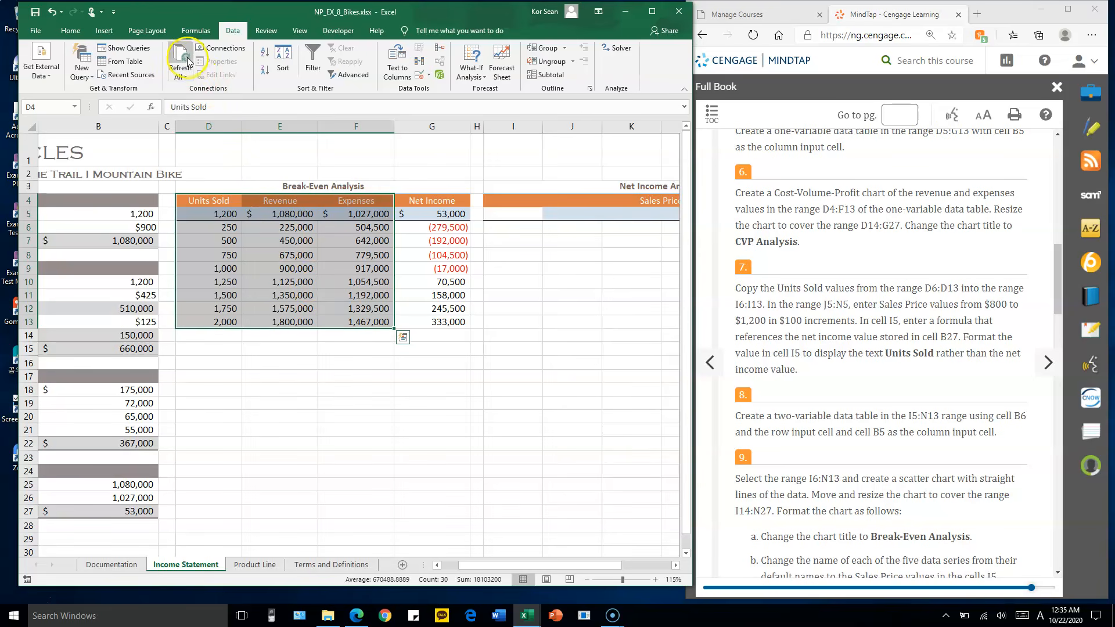
left_click(105, 32)
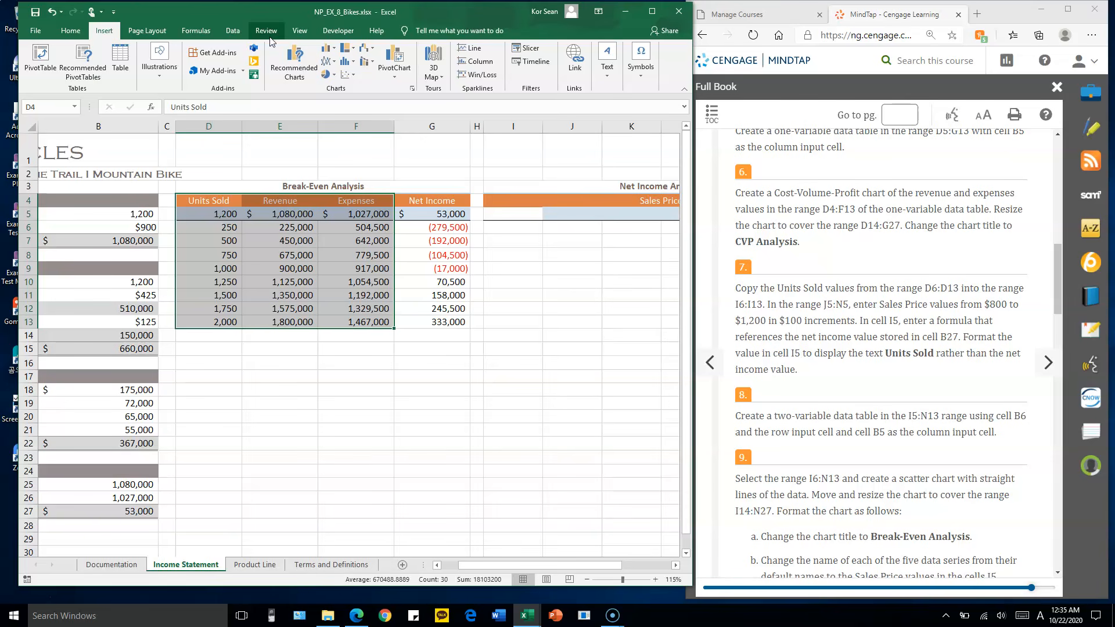
left_click(351, 76)
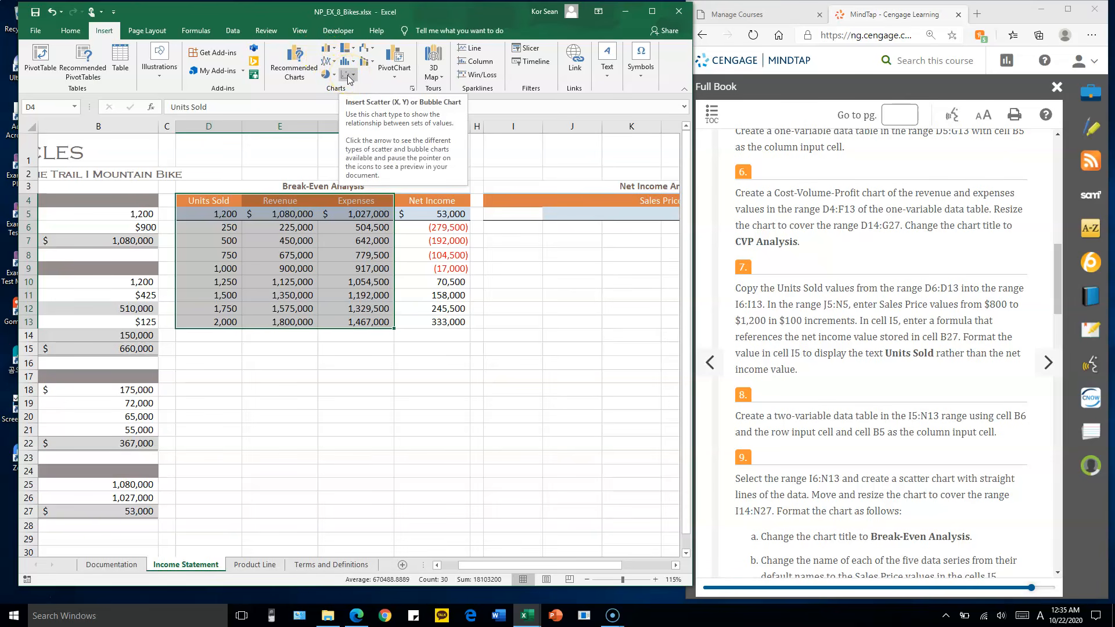
left_click(348, 77)
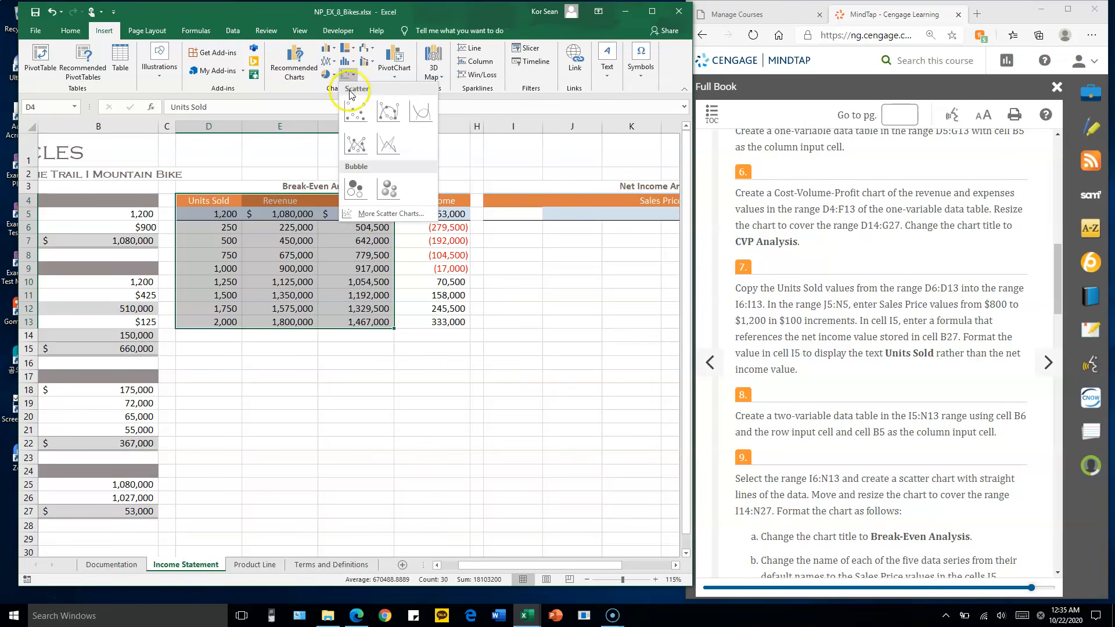
left_click(392, 148)
Move and resize the chart to cover the range D14:G27
left_click_drag(463, 259, 451, 353)
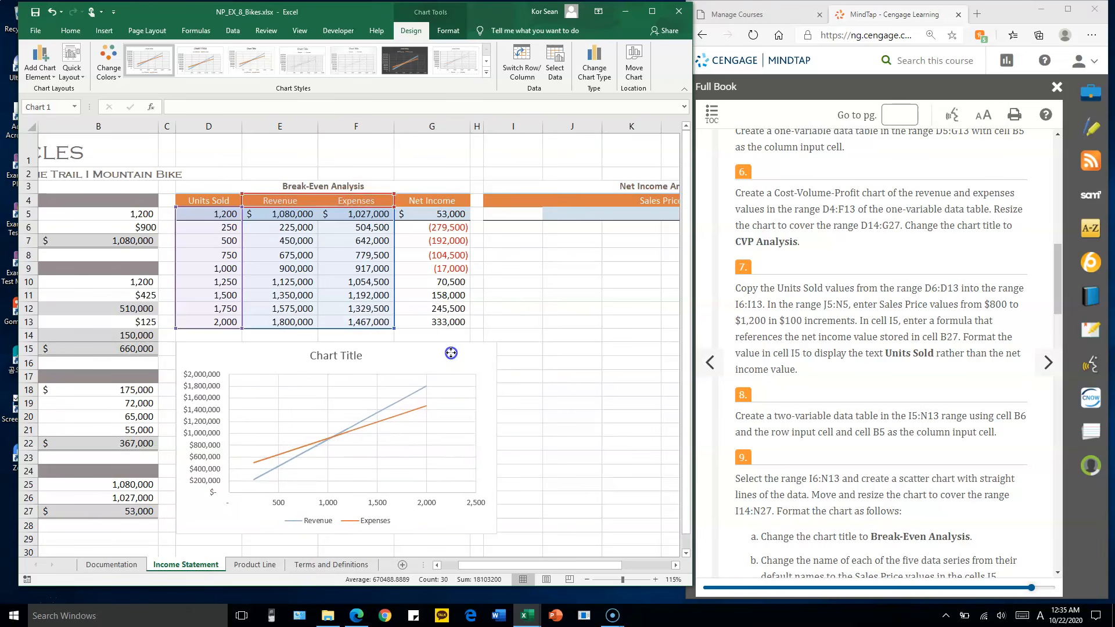
left_click_drag(451, 353, 451, 341)
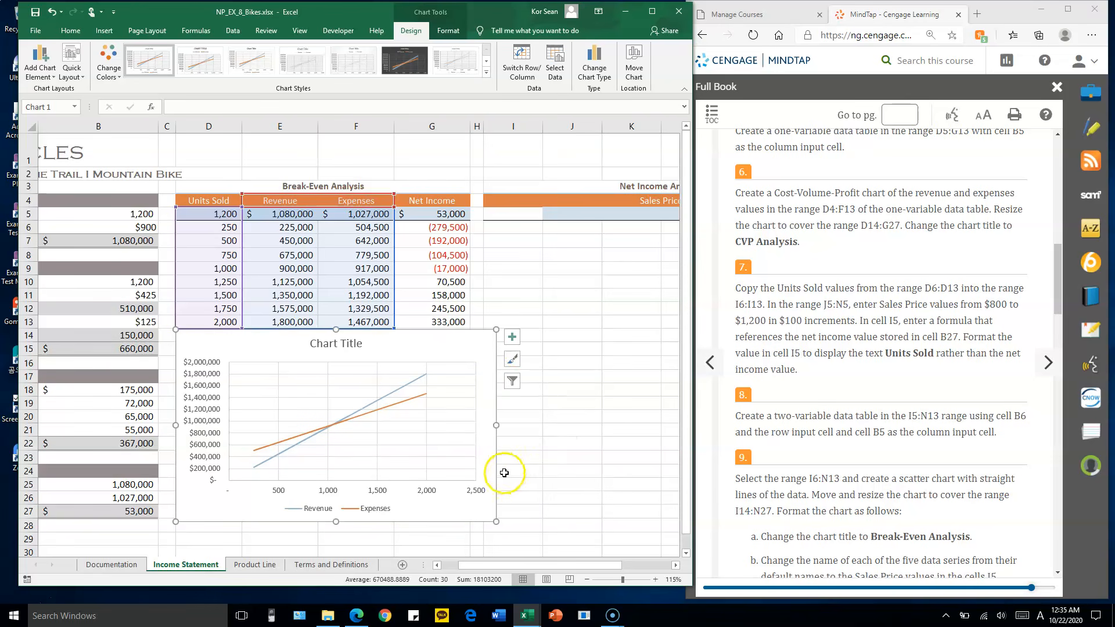
left_click_drag(496, 520, 469, 519)
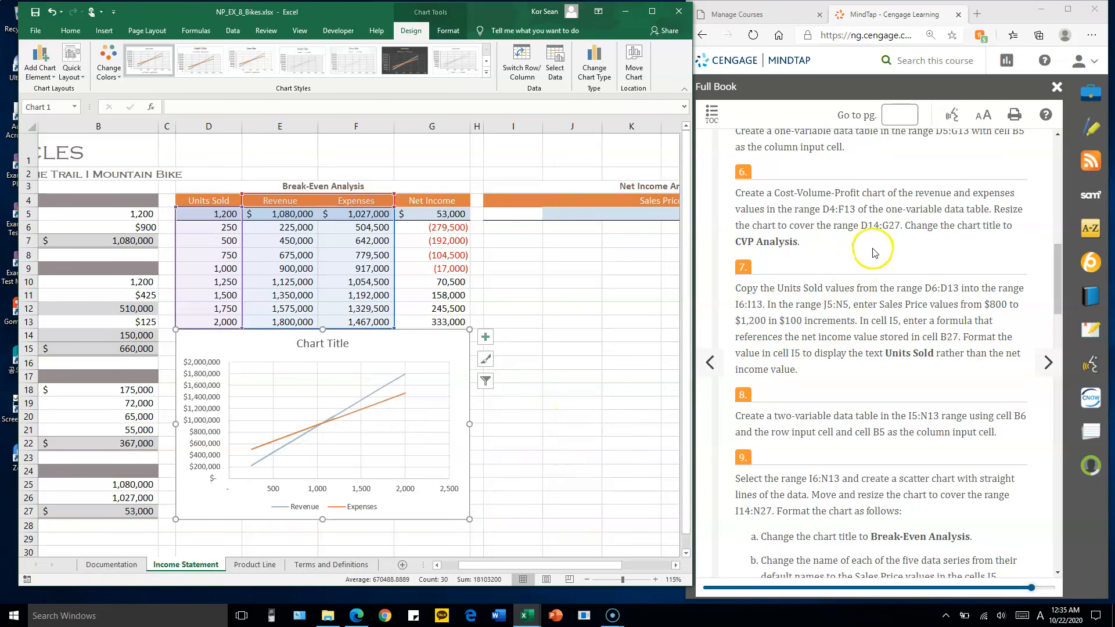
Change the chart title to "CVP Analysis"
left_click(325, 346)
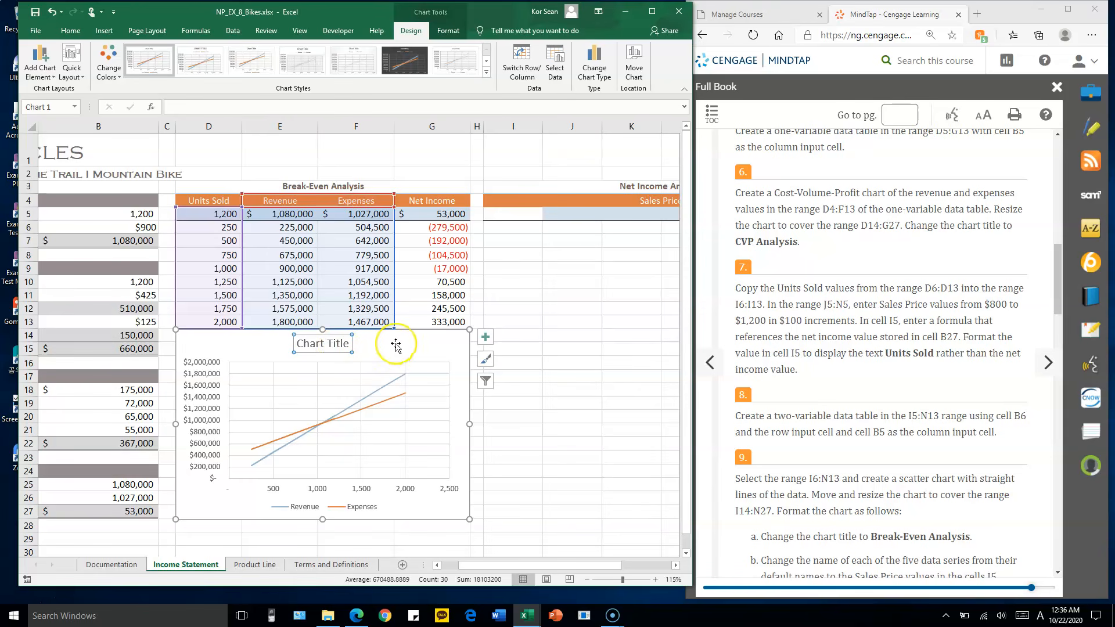
type("C")
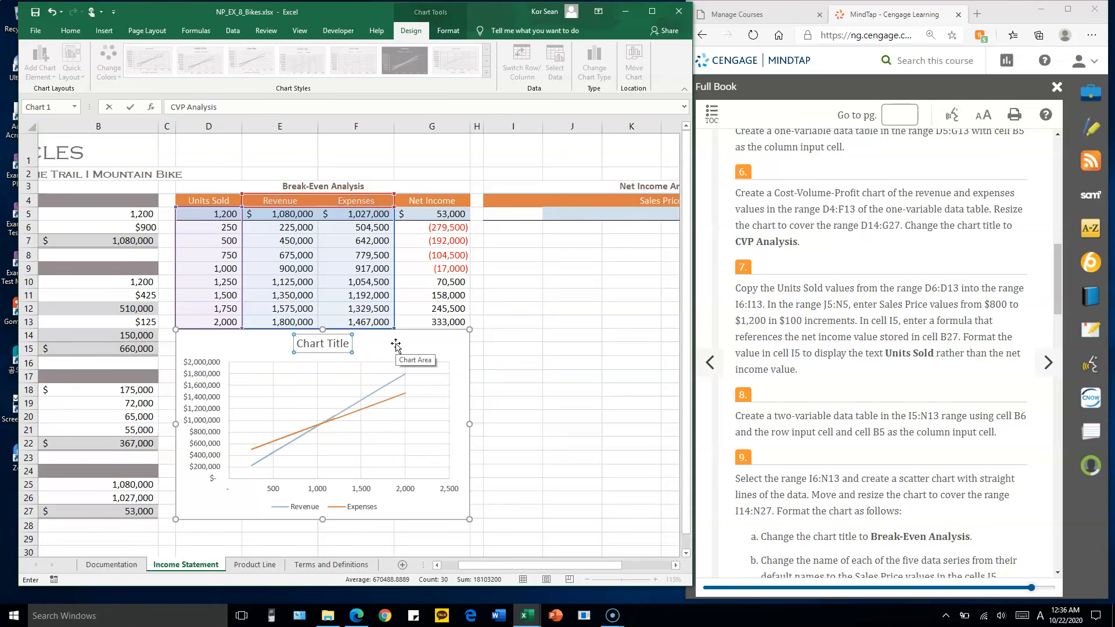
type("VP Analysis")
key("Return")
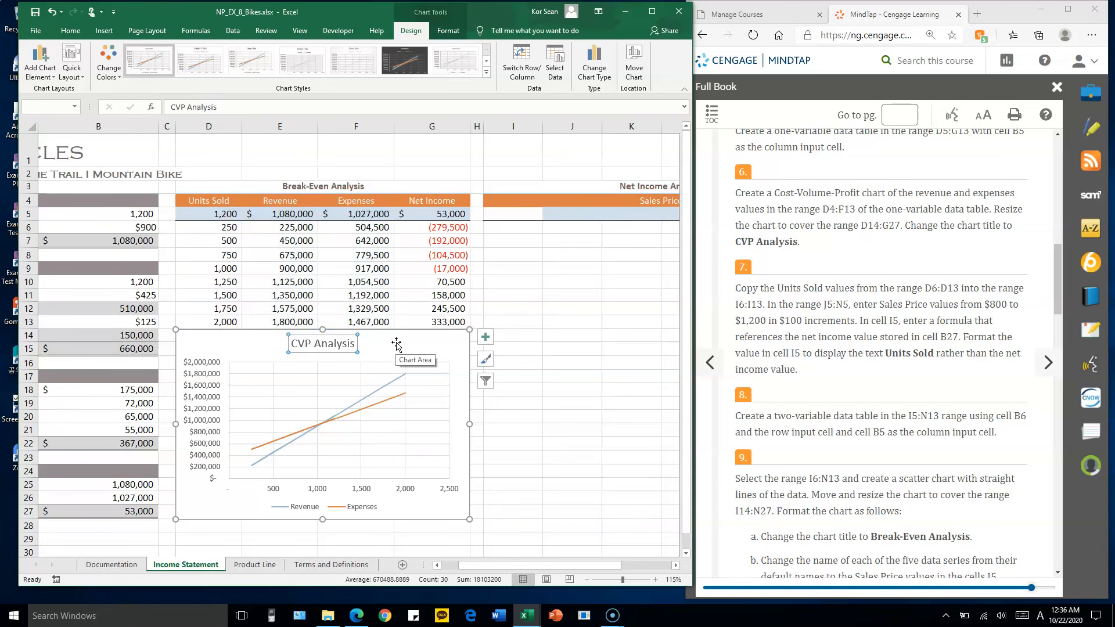
Copy the Units Sold values from D6:D13 into the range I6:I13
scroll(790, 283, "down", 1)
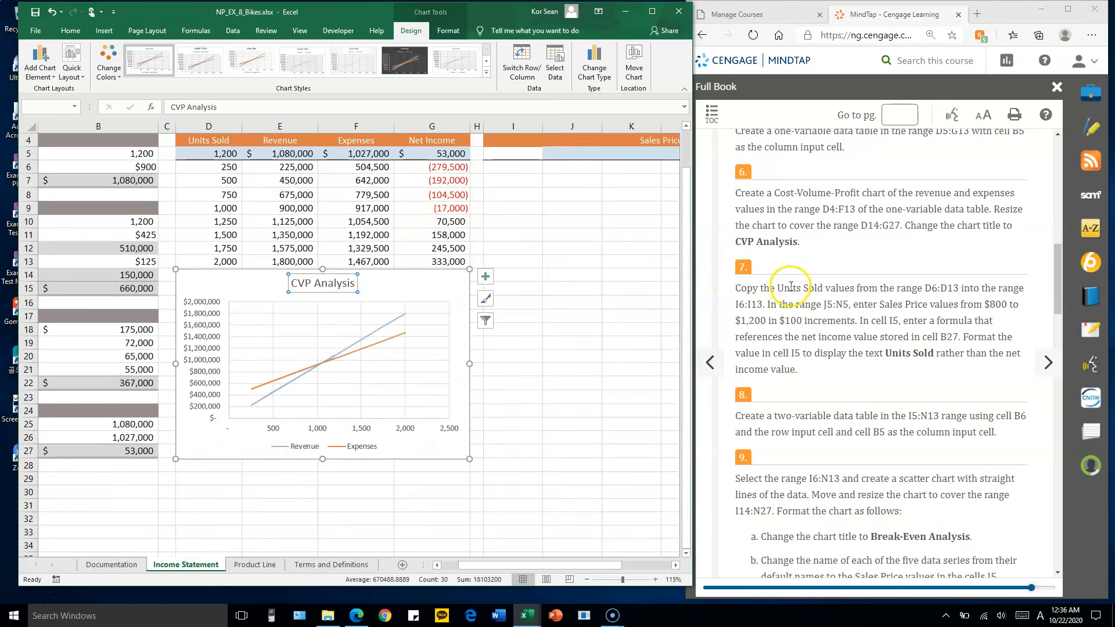
scroll(790, 285, "up", 1)
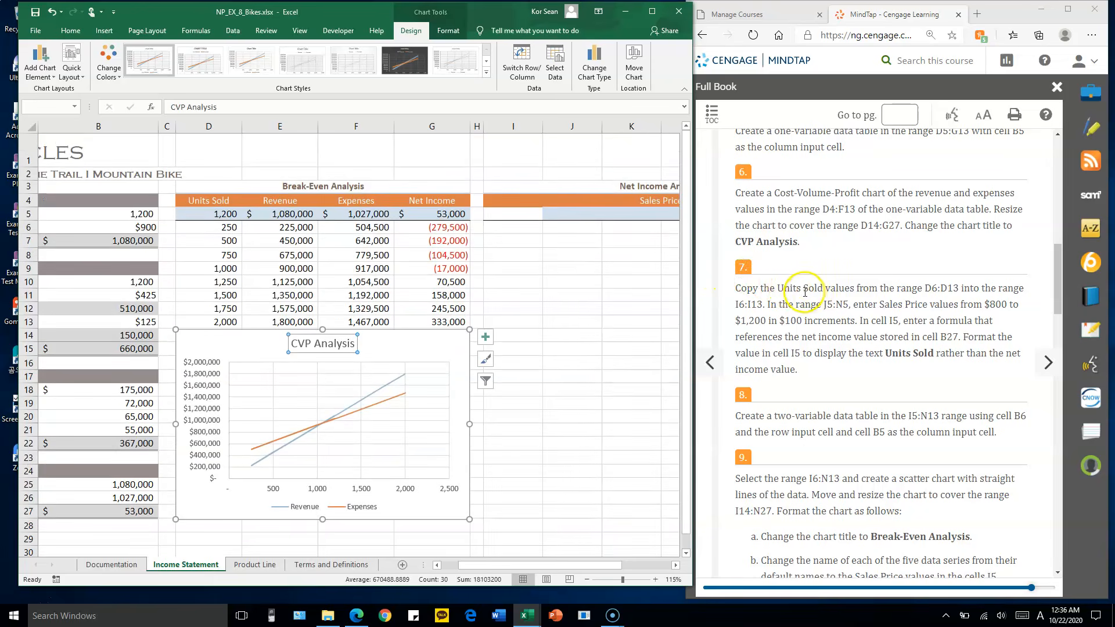
left_click(202, 241)
left_click(223, 227)
left_click_drag(224, 227, 217, 315)
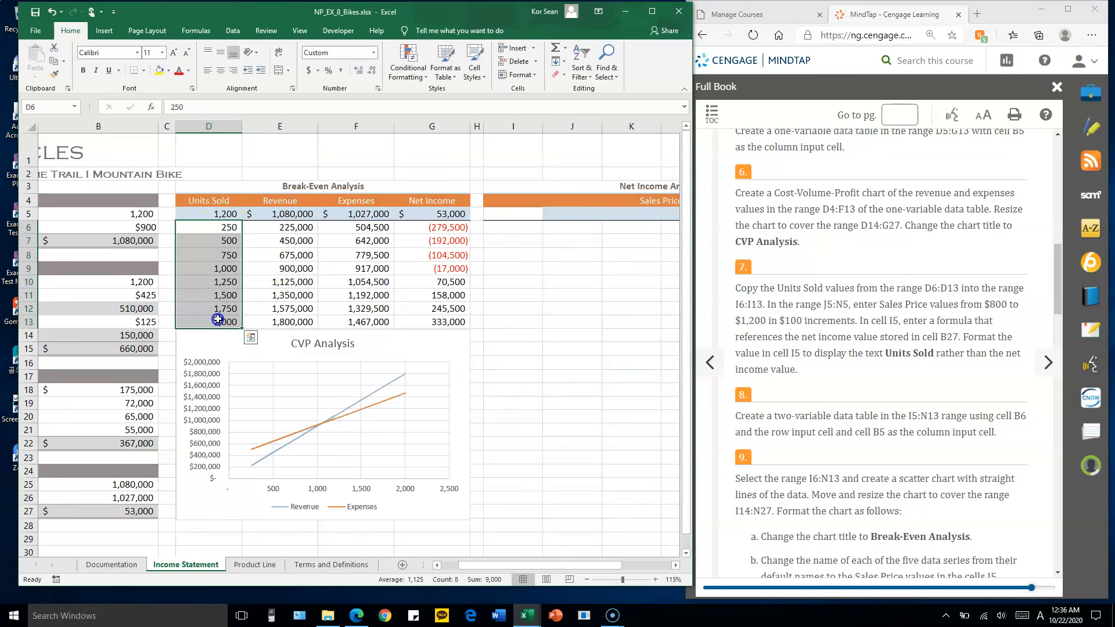
key("ctrl+c")
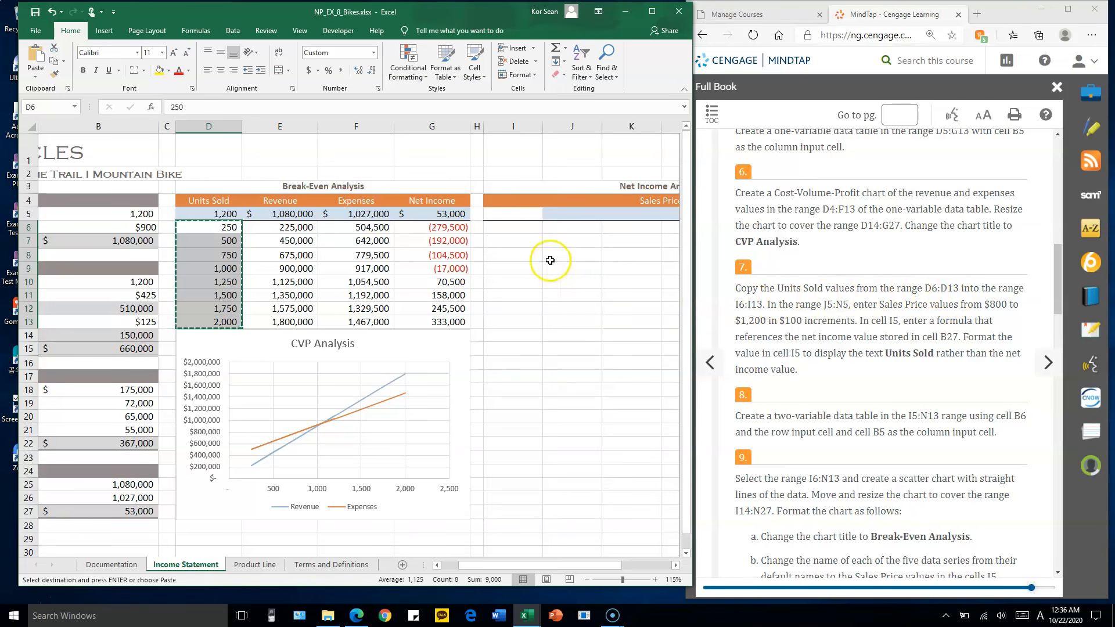
left_click(508, 229)
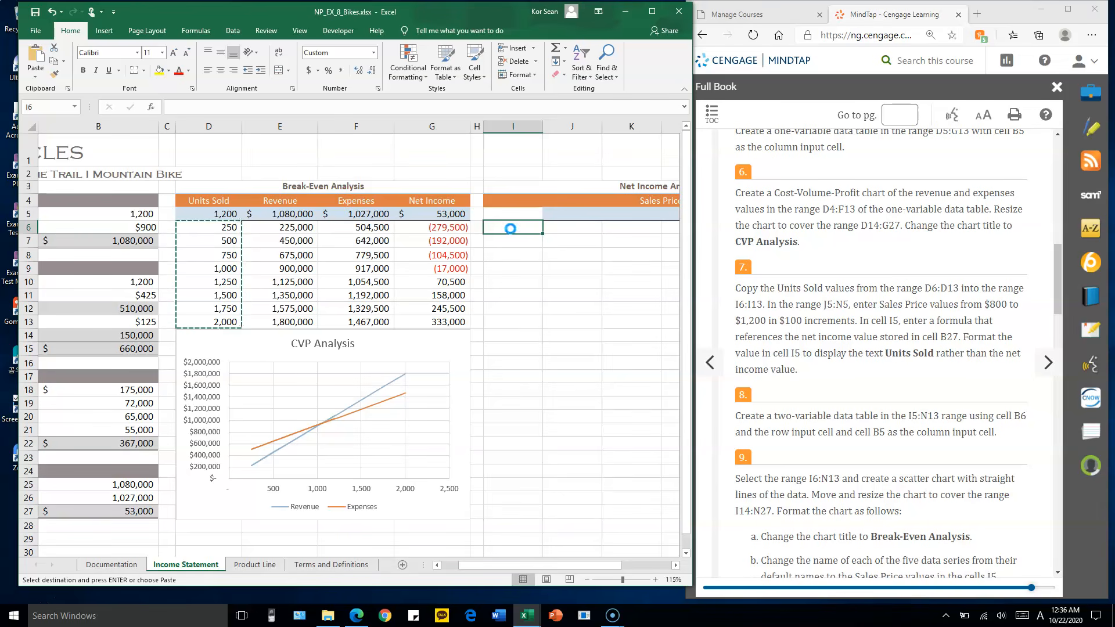
key("ctrl+v")
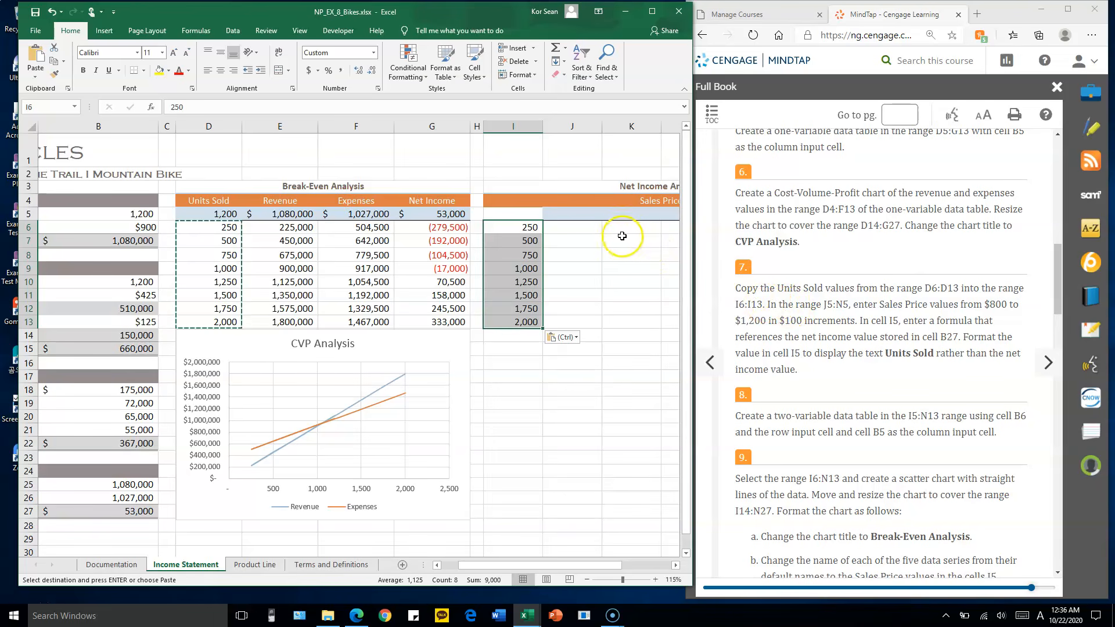
Enter the sales prices 800, 900, 1000, 1100 and 1200 across the range J5:N5
left_click(587, 213)
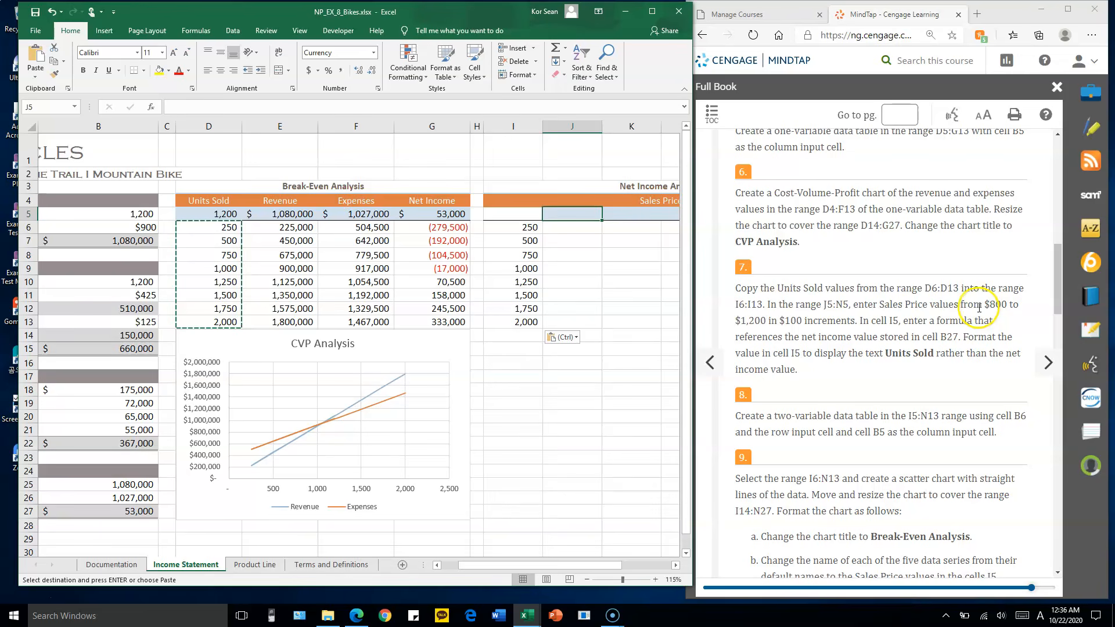
type("800")
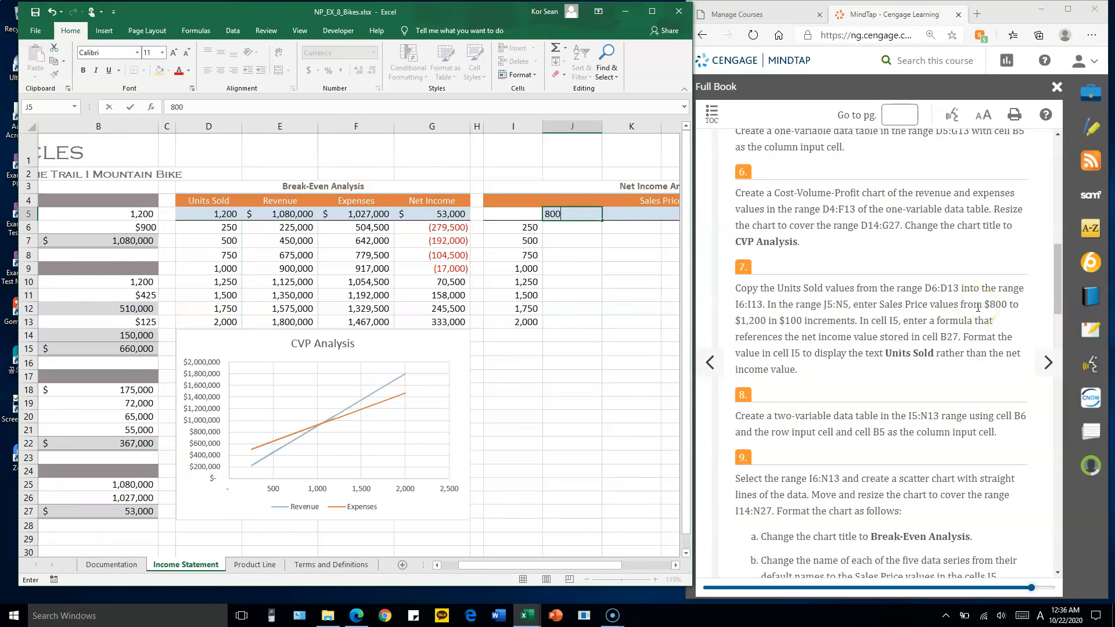
key("Tab")
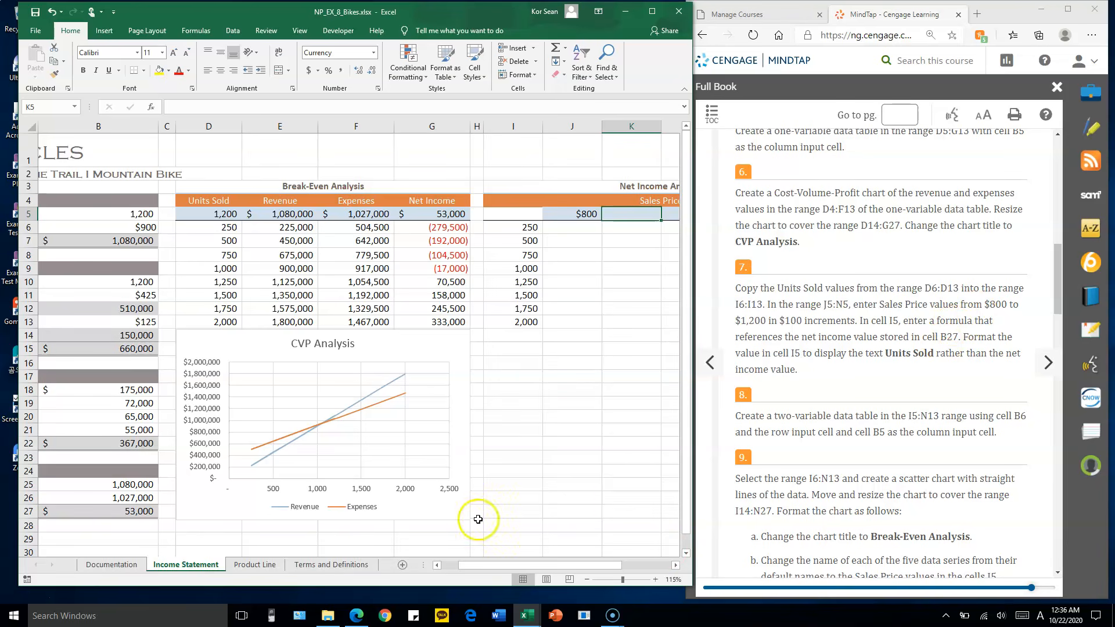
left_click_drag(542, 568, 588, 571)
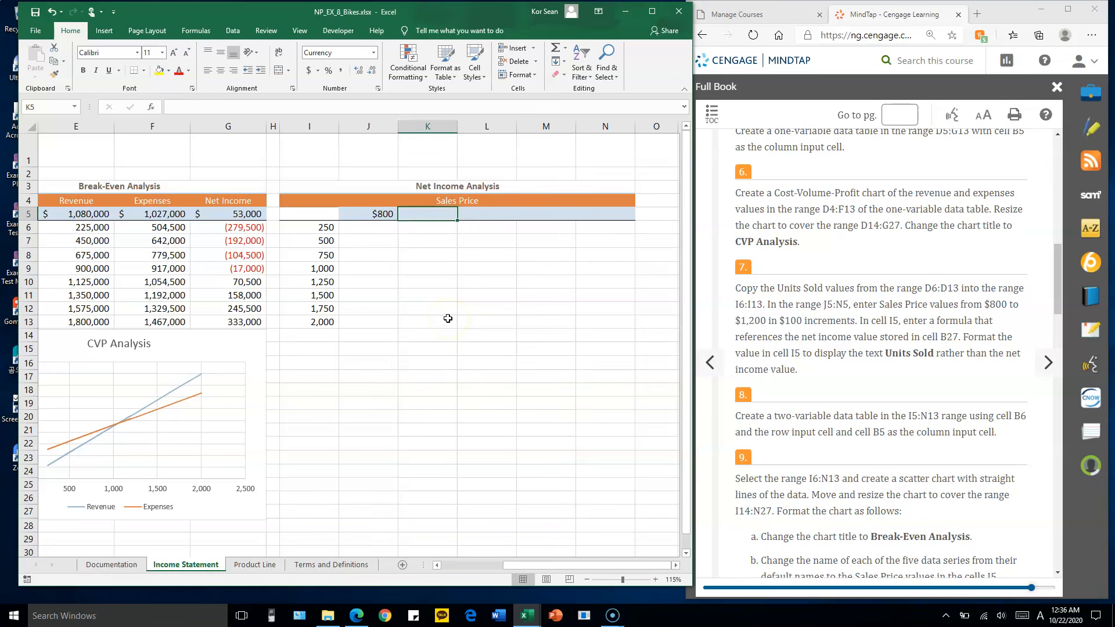
type("900")
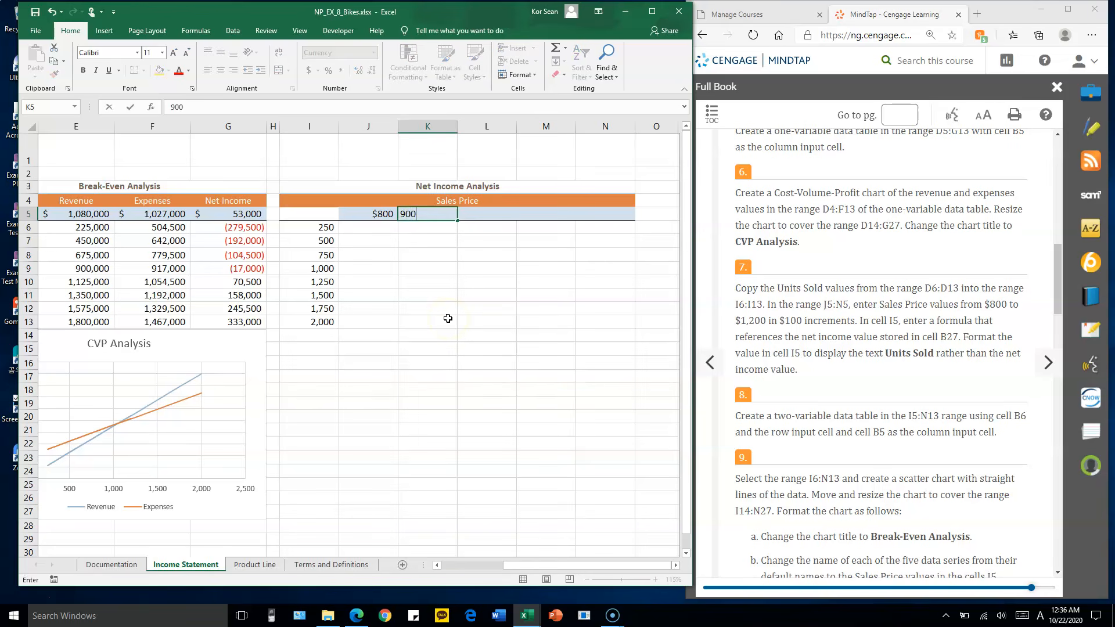
key("Tab")
type("1,")
type("000")
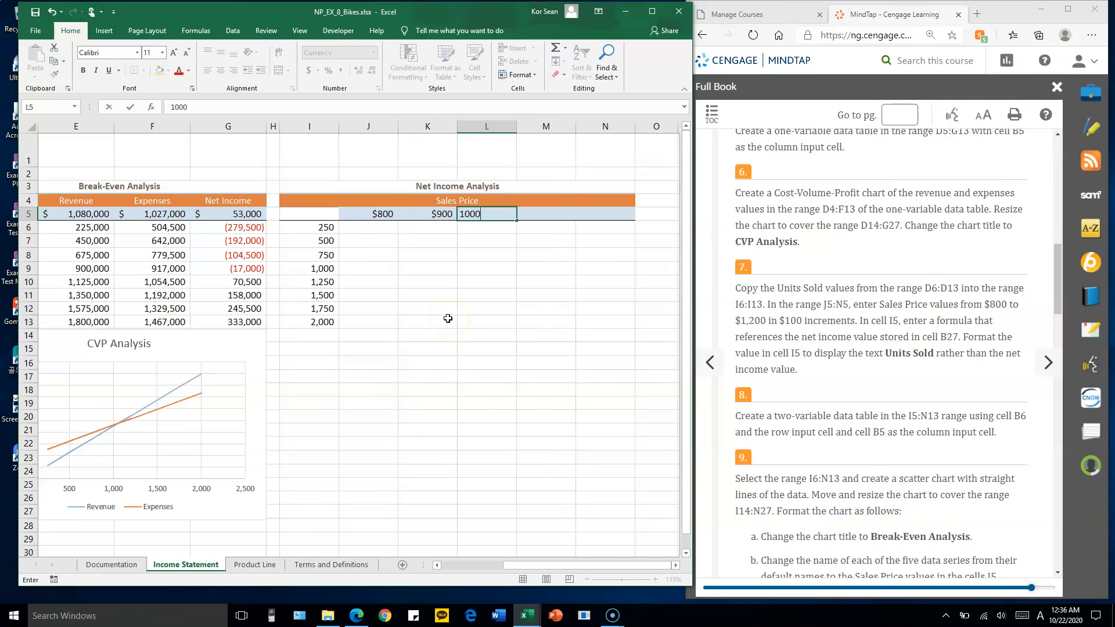
key("Tab")
type("11")
key("Tab")
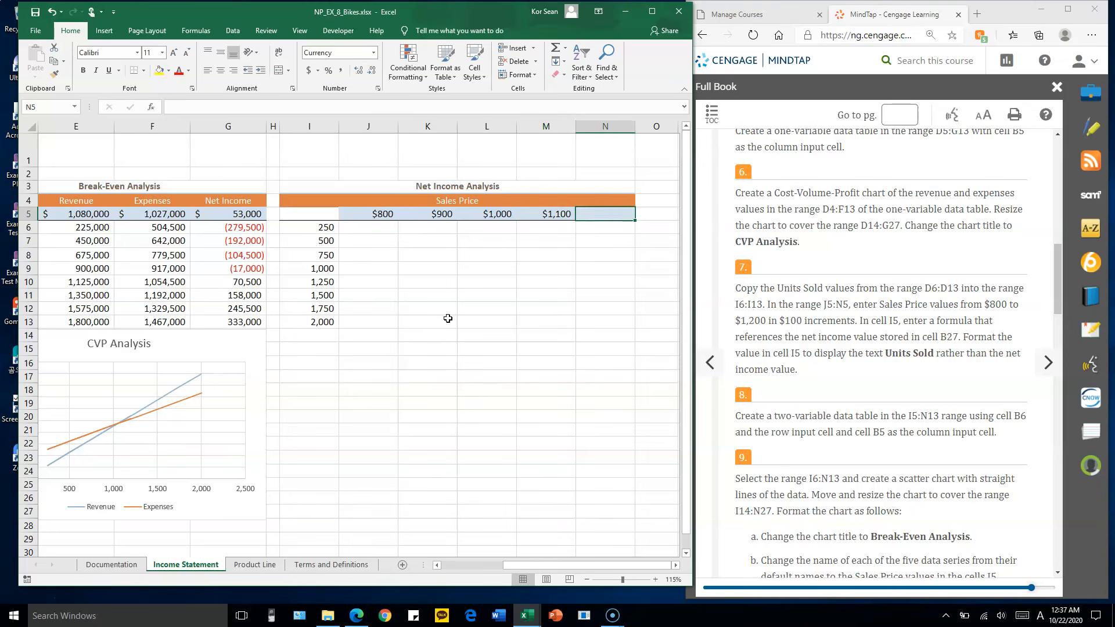
type("1200")
key("Return")
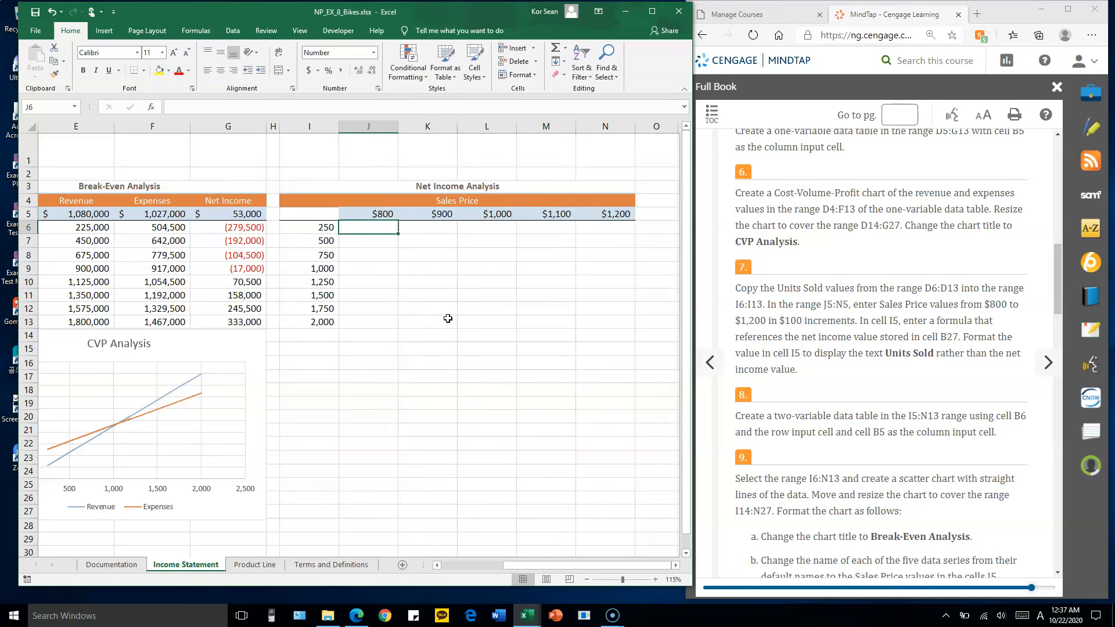
Examine how the units in I6:I13 and the sales prices in J5:N5 relate to the inputs in B5 and B6
left_click_drag(323, 227, 319, 322)
left_click_drag(378, 213, 597, 217)
left_click_drag(587, 564, 474, 570)
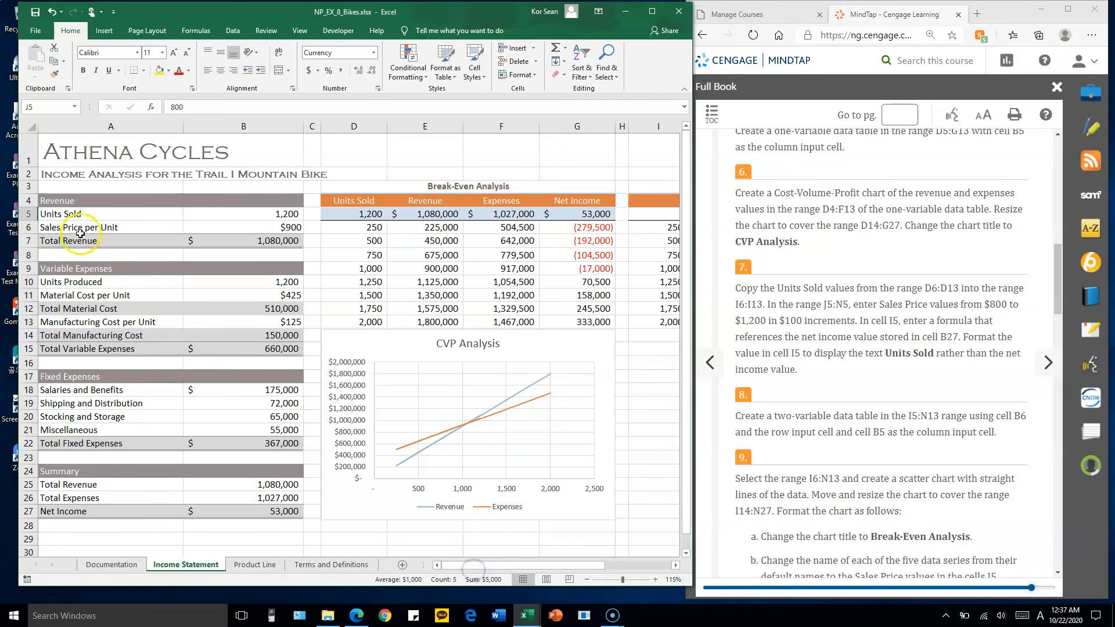
left_click_drag(485, 566, 575, 565)
left_click_drag(318, 228, 316, 318)
left_click_drag(361, 214, 600, 219)
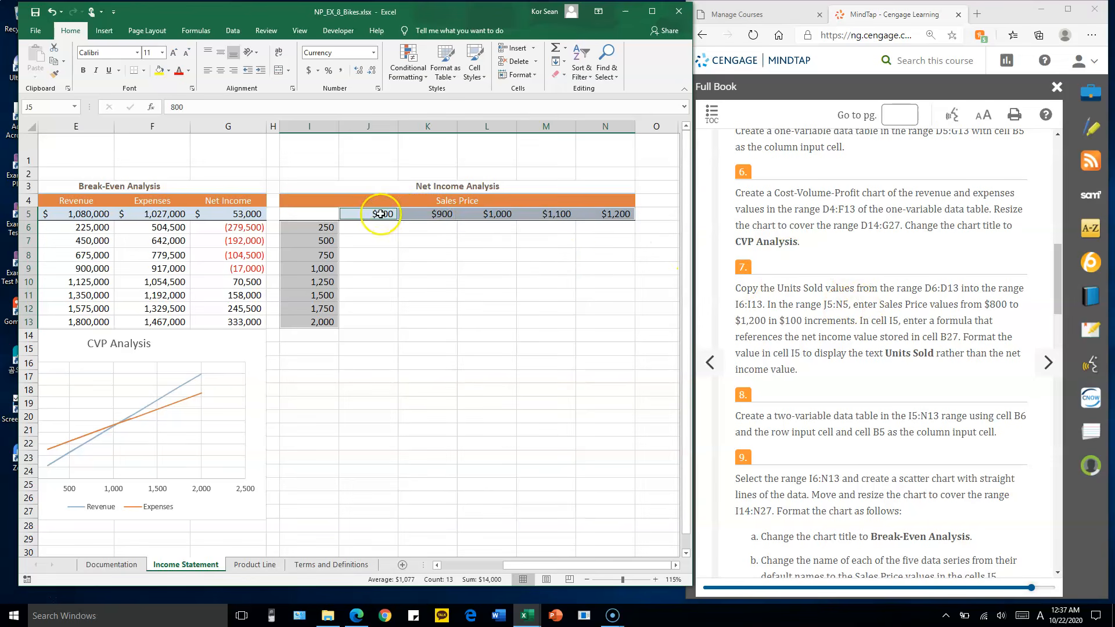
left_click_drag(563, 569, 463, 569)
left_click_drag(289, 214, 285, 227)
left_click_drag(479, 566, 598, 559)
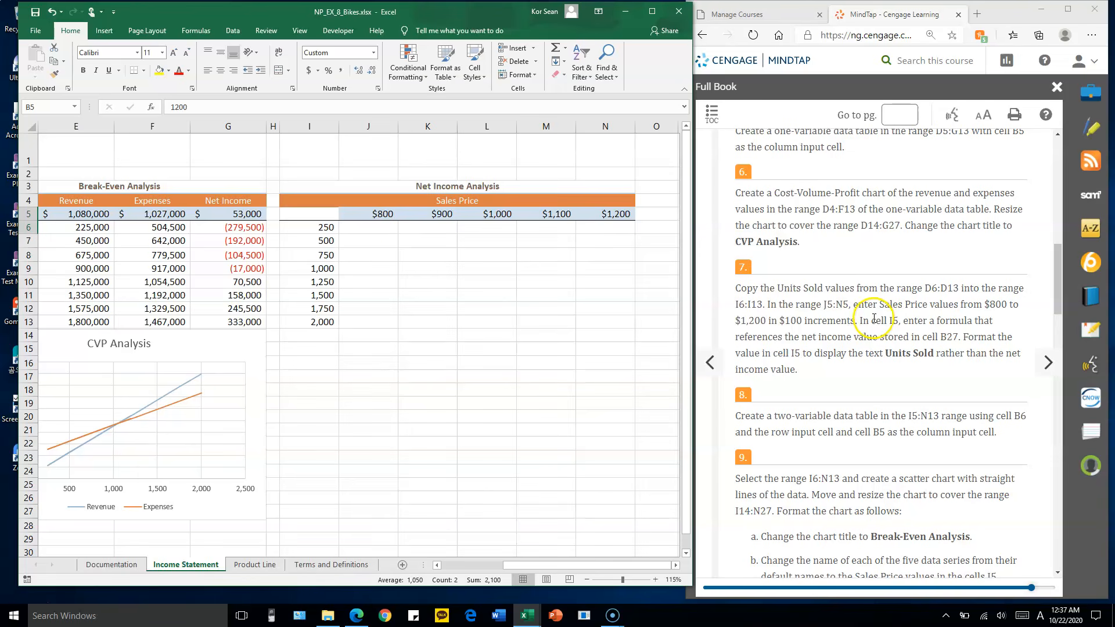
Enter the formula =Net_Income in cell I5 to reference the net income in cell B27
left_click(315, 214)
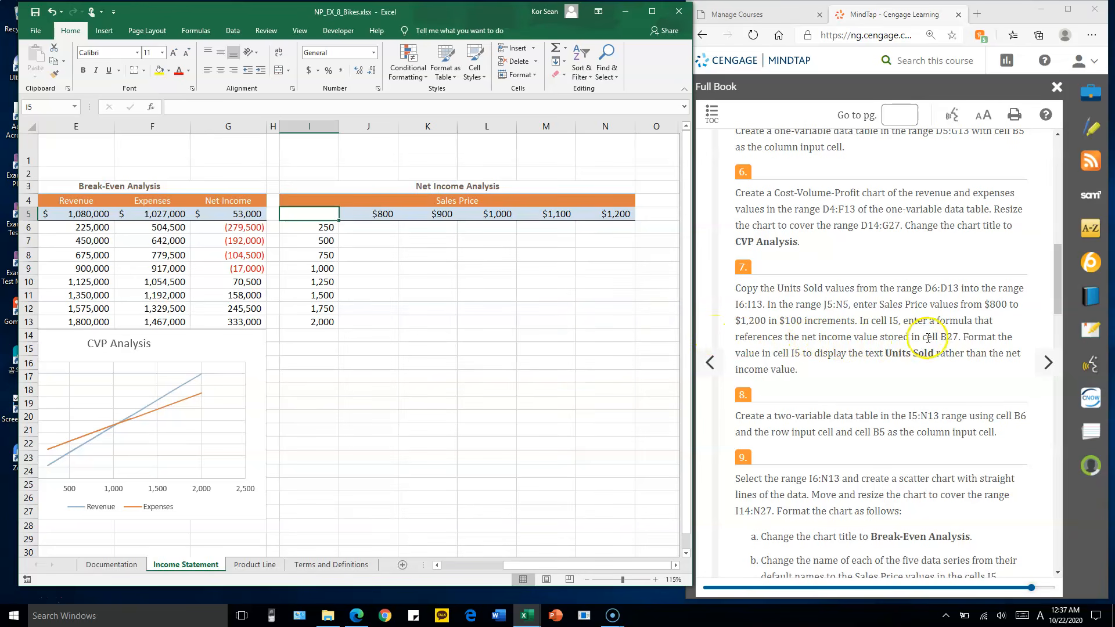
left_click_drag(627, 571, 485, 571)
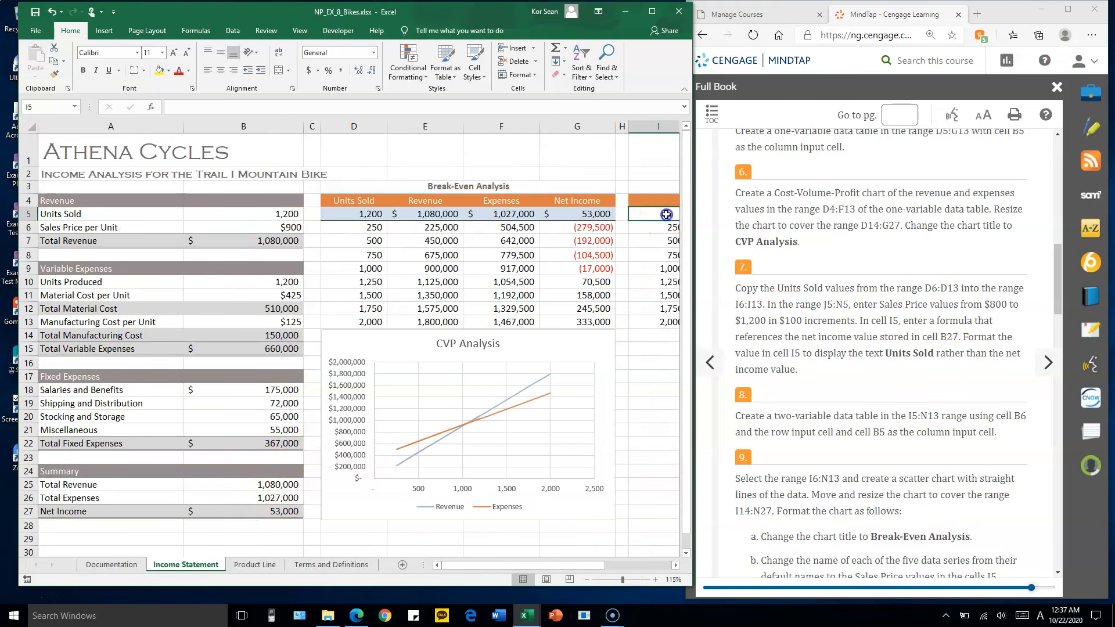
left_click_drag(568, 566, 577, 562)
type("=")
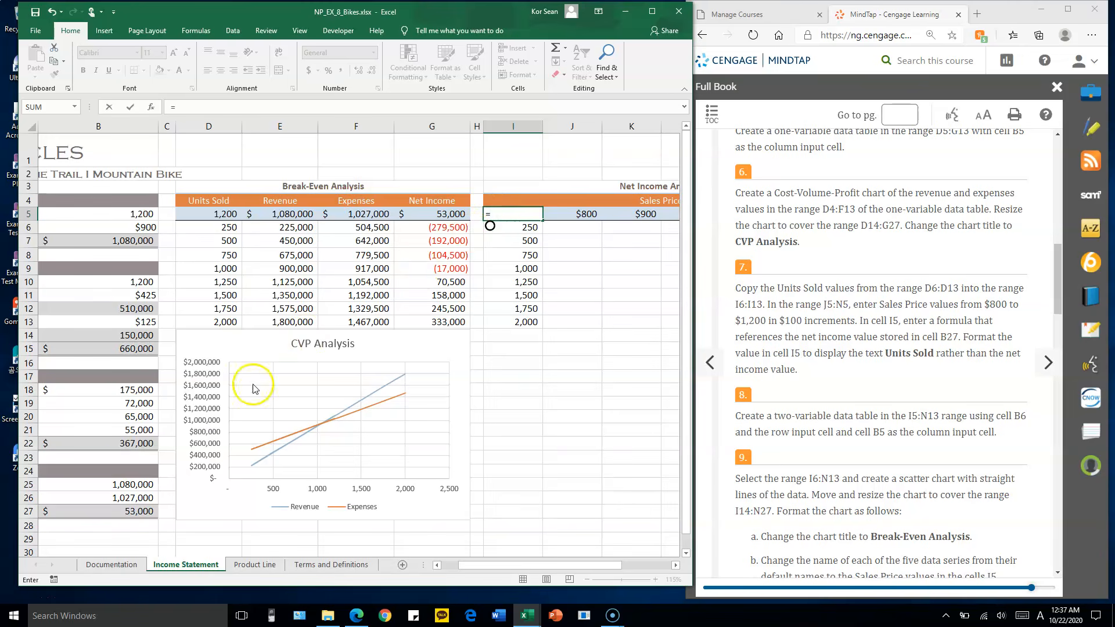
left_click(117, 514)
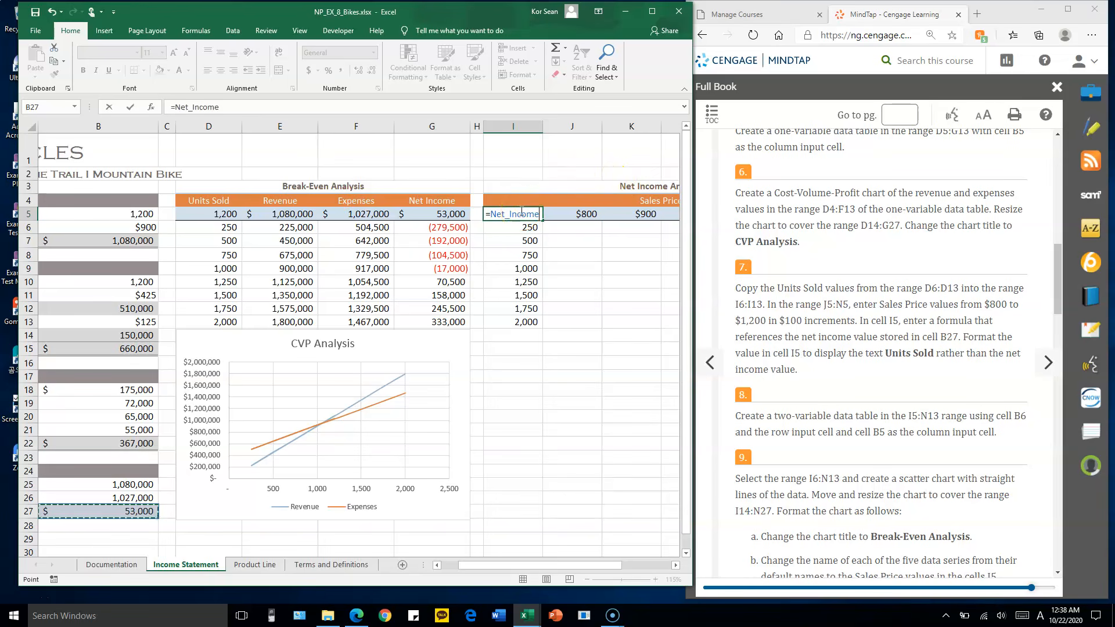
key("Return")
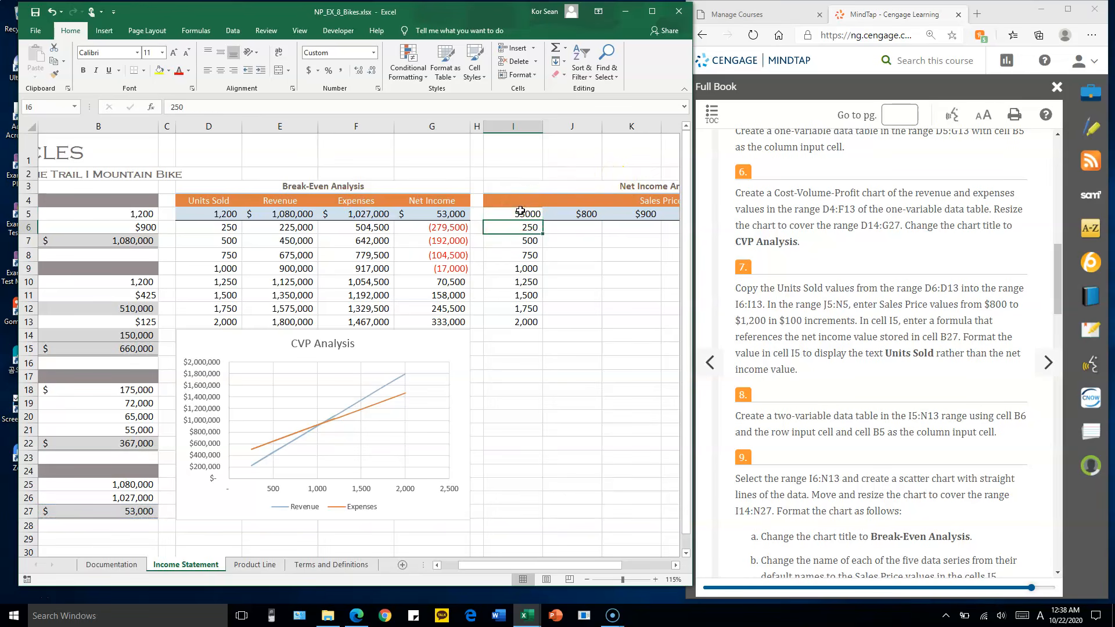
Review the net income formula in B27 and how units sold and sales prices pair up across the empty grid J6:N13
left_click(112, 512)
left_click_drag(550, 565, 533, 565)
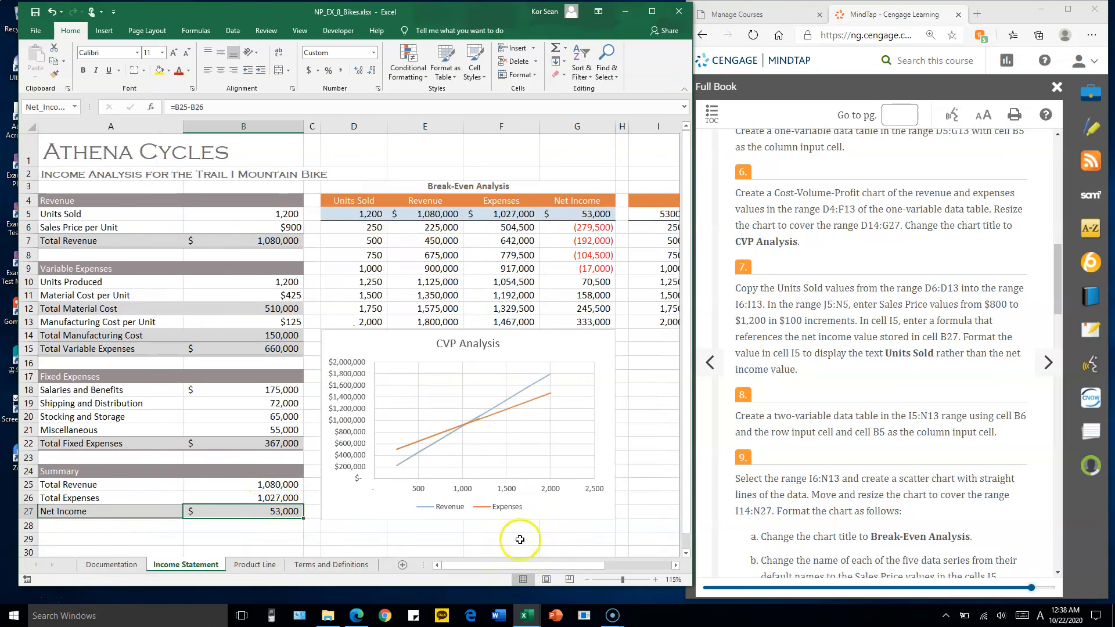
left_click_drag(528, 564, 560, 563)
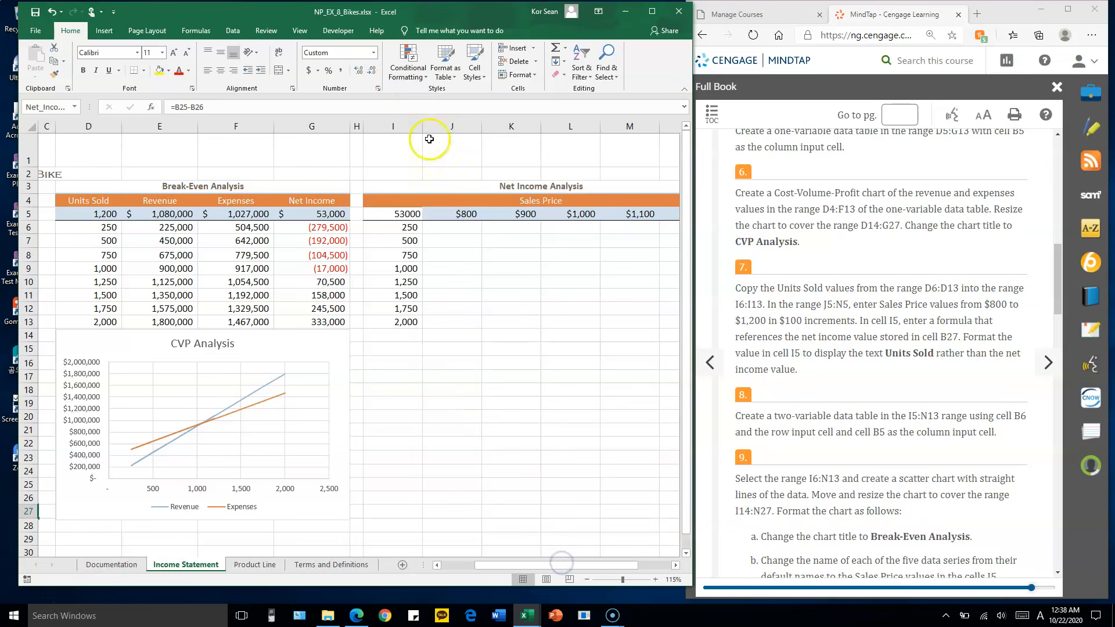
left_click_drag(450, 228, 580, 319)
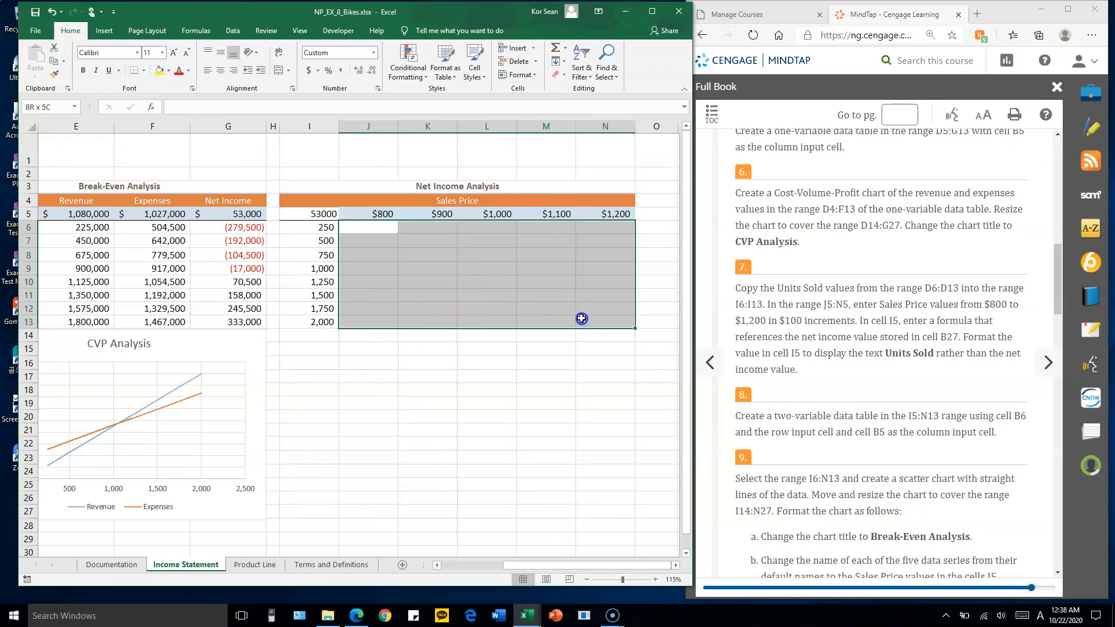
left_click(323, 214)
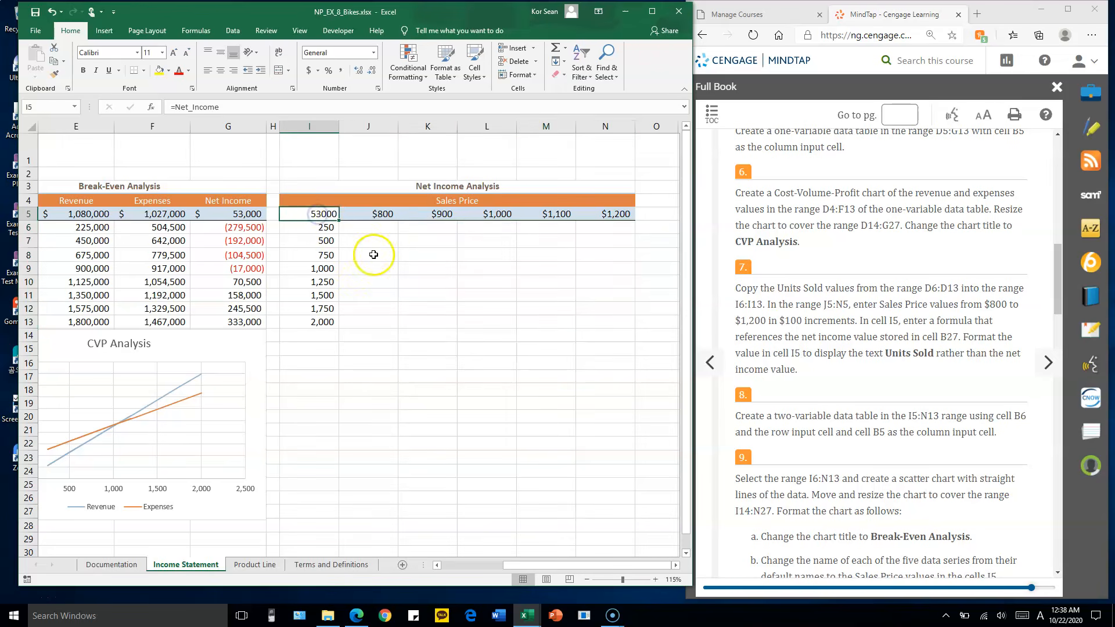
left_click(327, 228)
left_click_drag(324, 226, 614, 220)
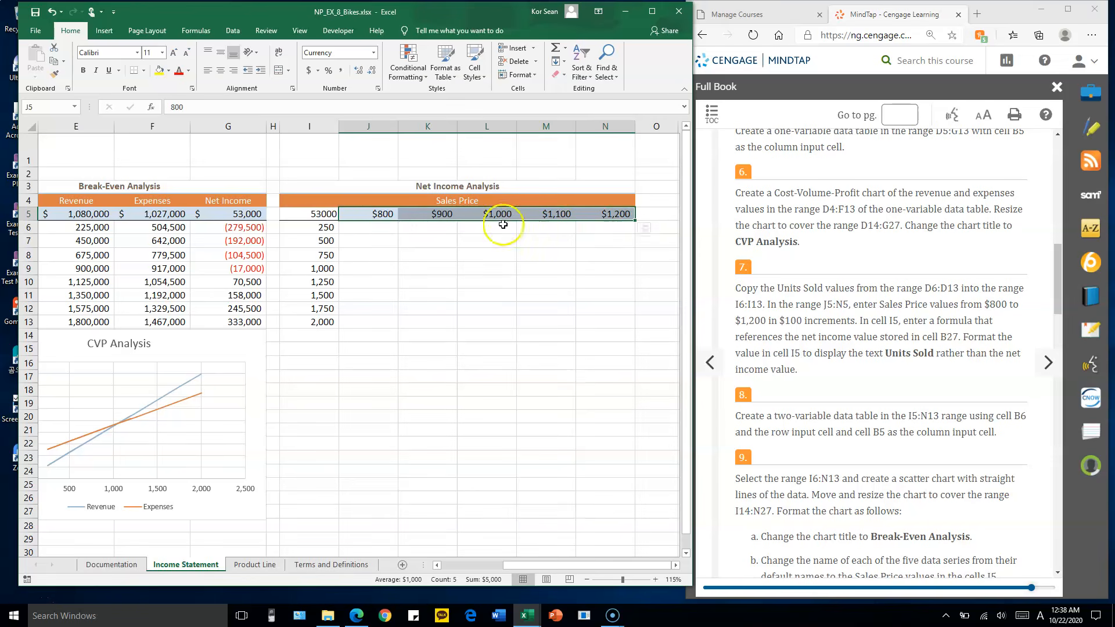
left_click(382, 229)
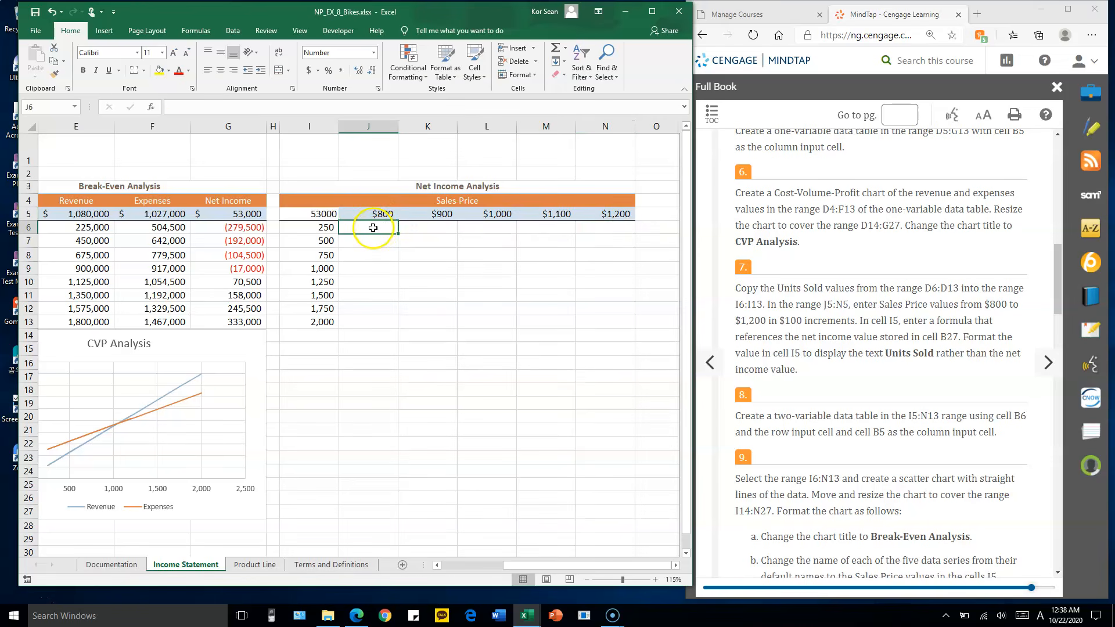
left_click(325, 227)
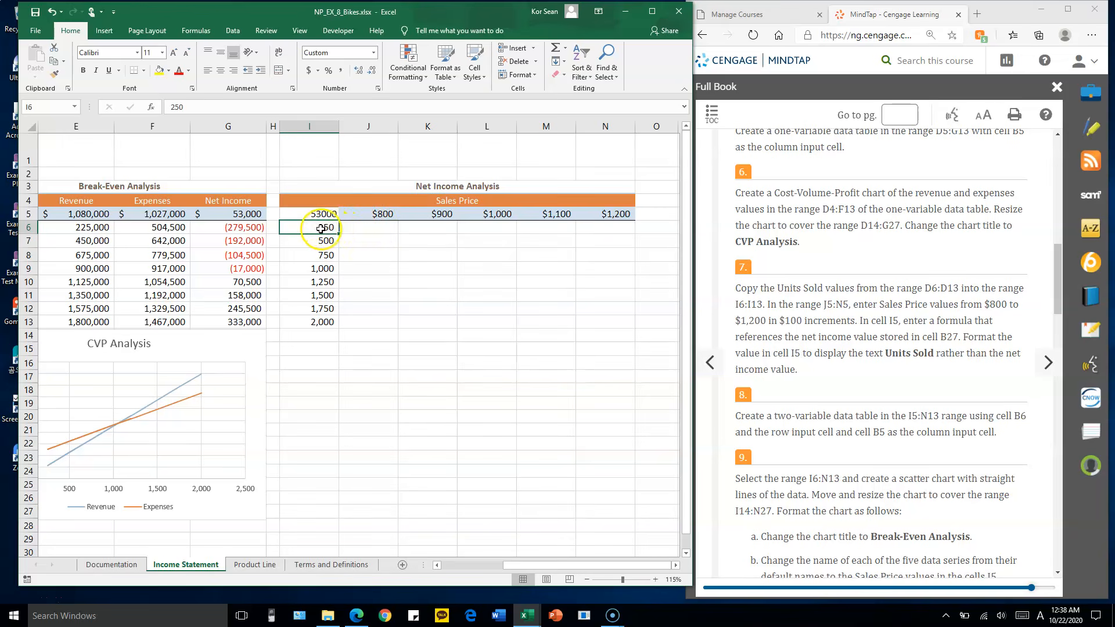
left_click(381, 213)
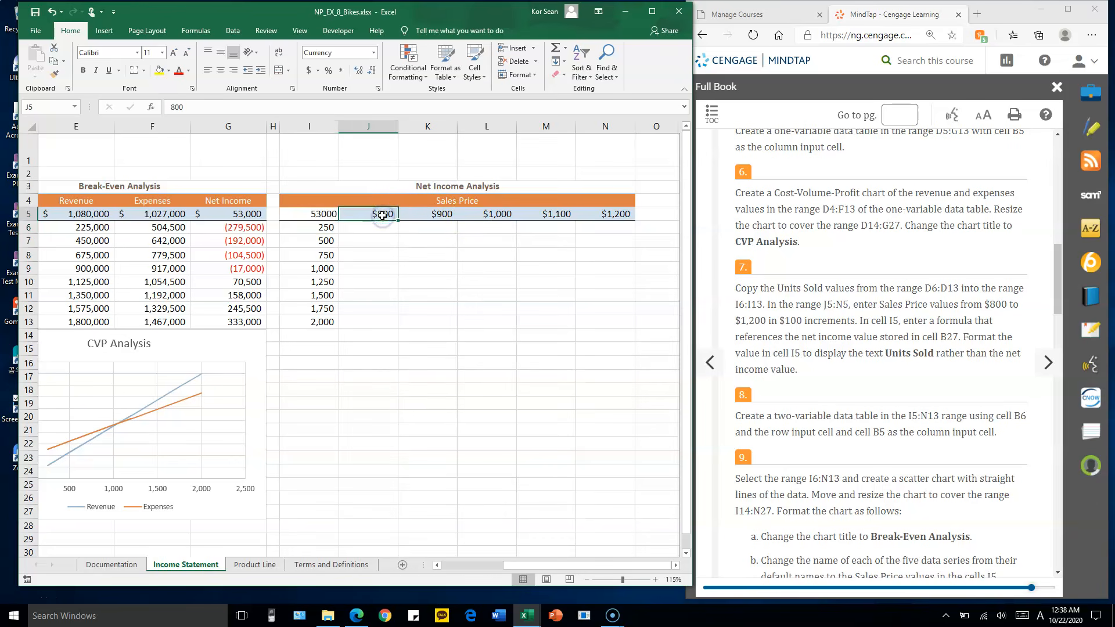
left_click(323, 227, "ctrl")
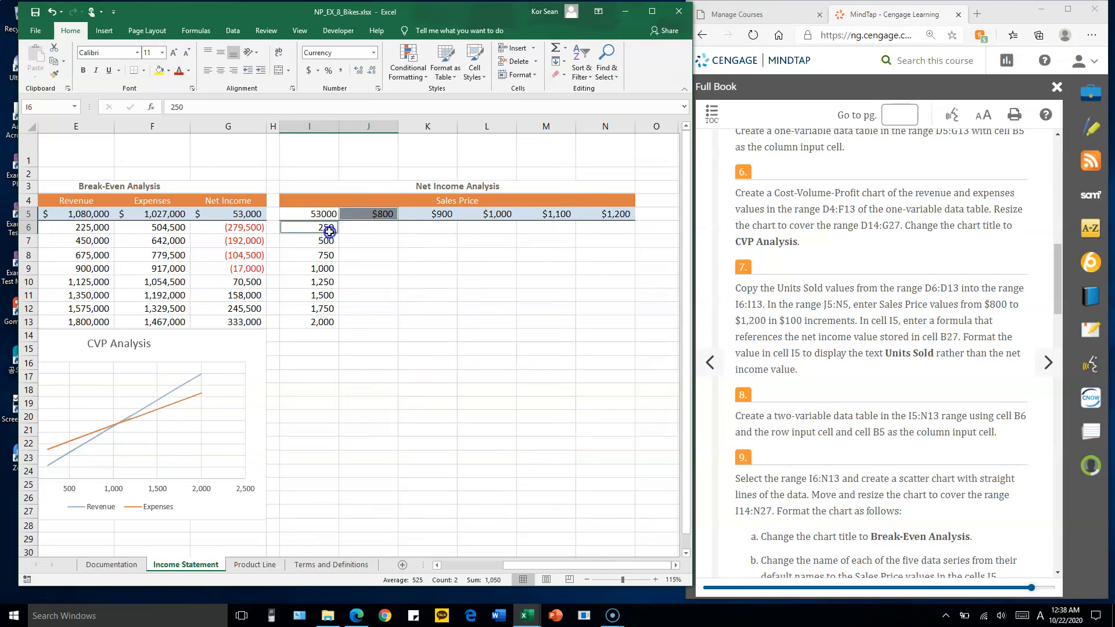
left_click(443, 241)
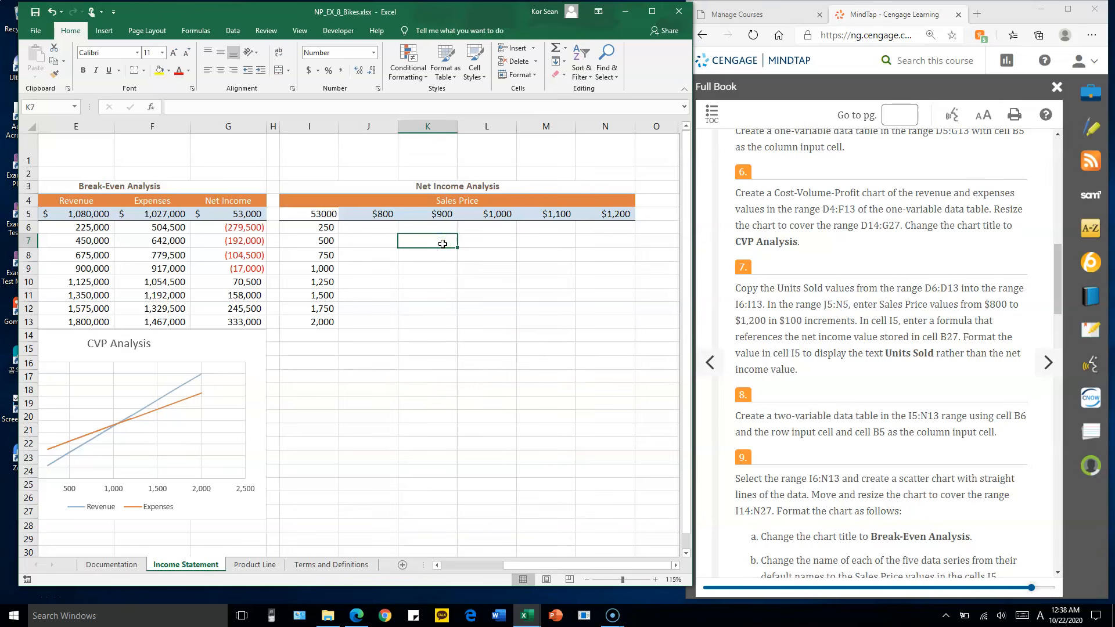
left_click(323, 213)
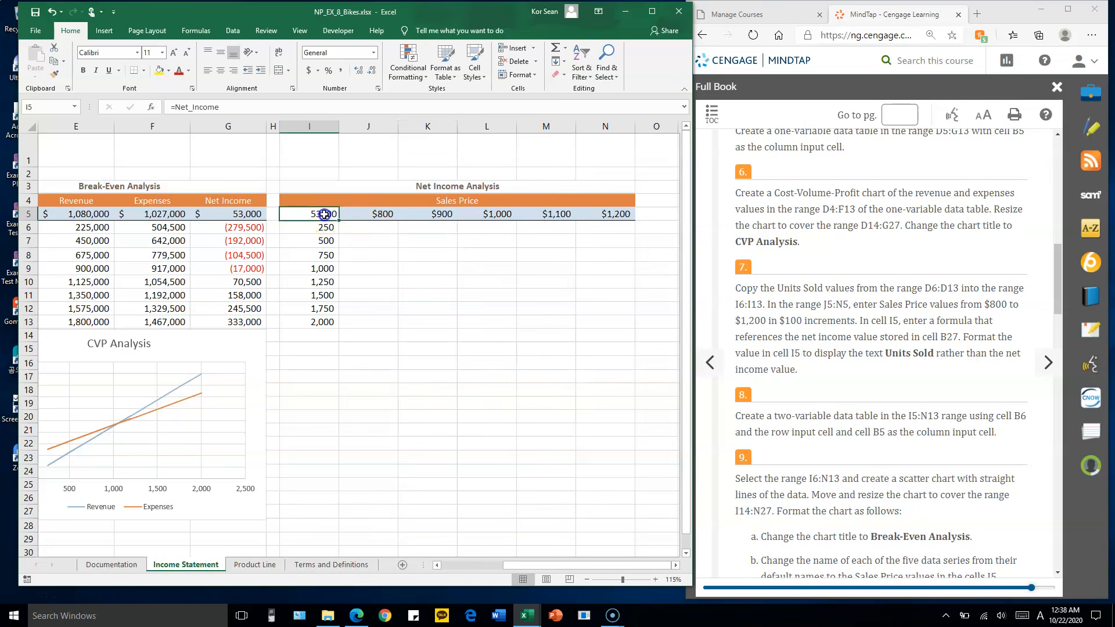
left_click(429, 240)
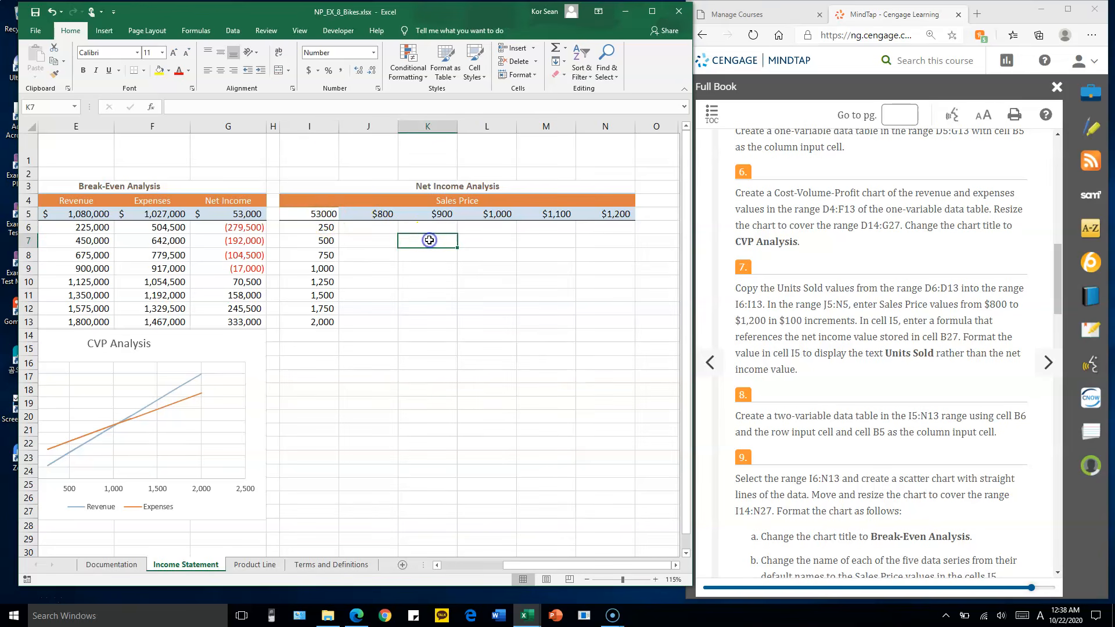
left_click(321, 240, "ctrl")
left_click(438, 215, "ctrl")
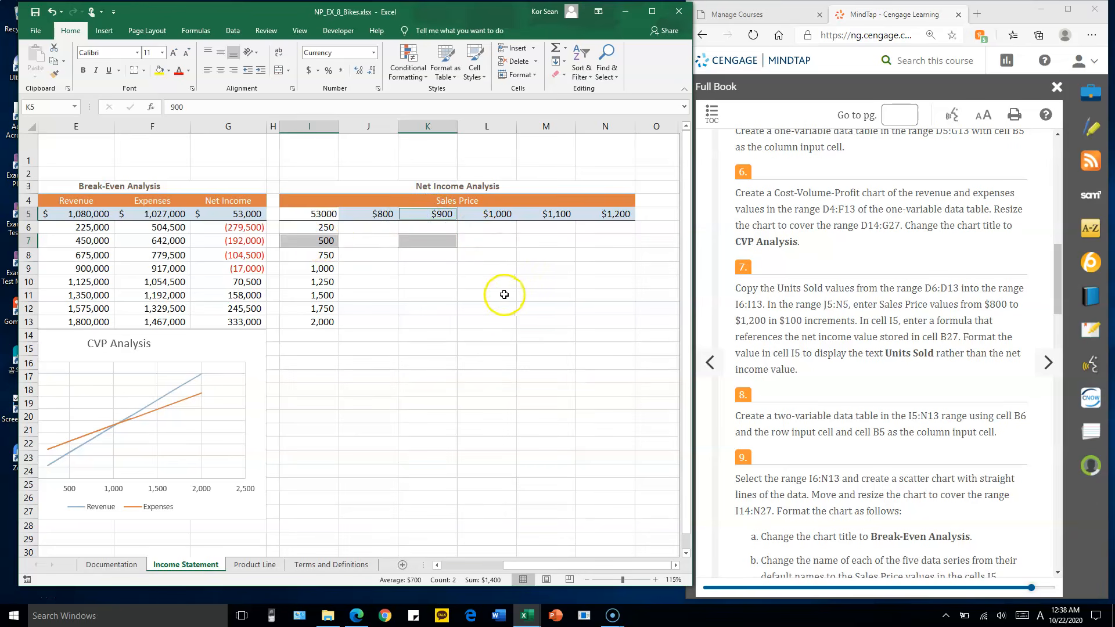
Apply a custom number format to cell I5 so it displays the text "Units Sold" instead of the net income value
left_click(324, 215)
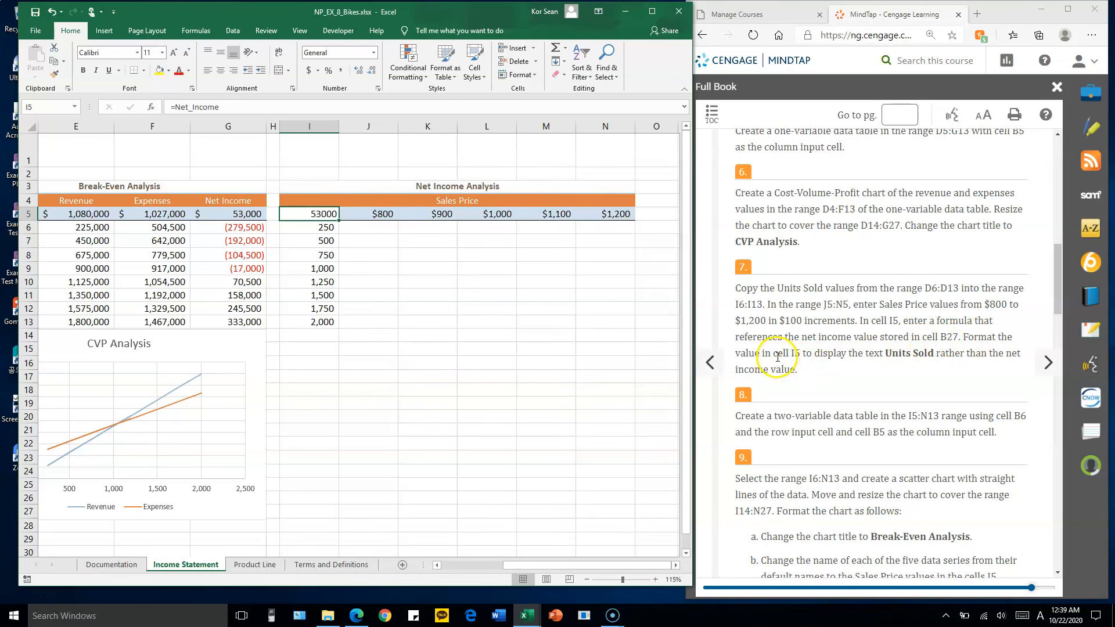
left_click(885, 353)
left_click_drag(884, 353, 933, 353)
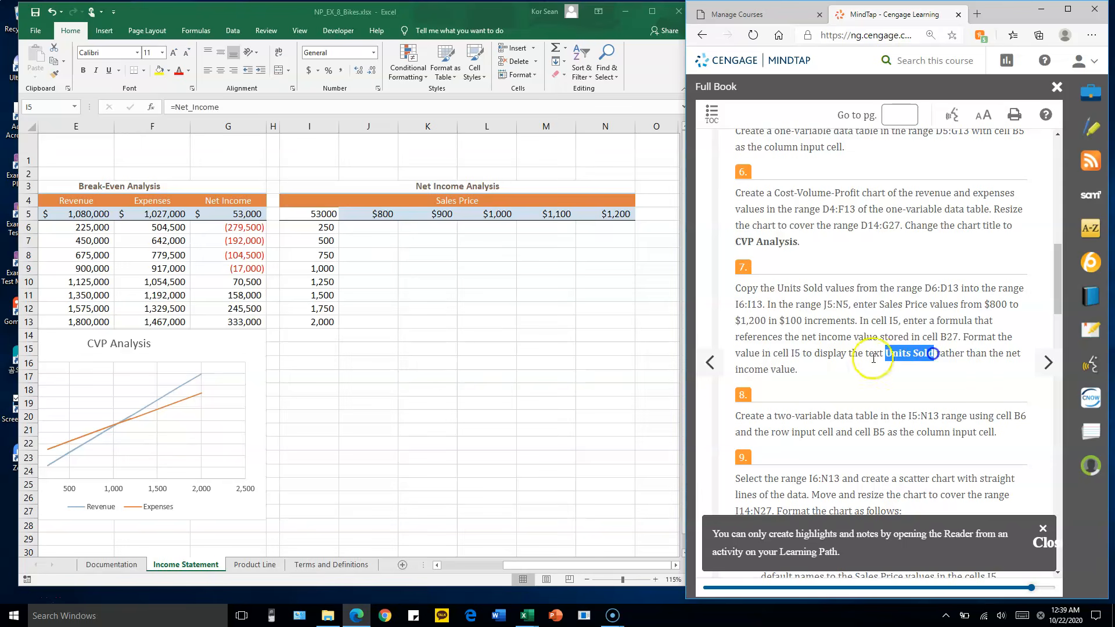
left_click(319, 216)
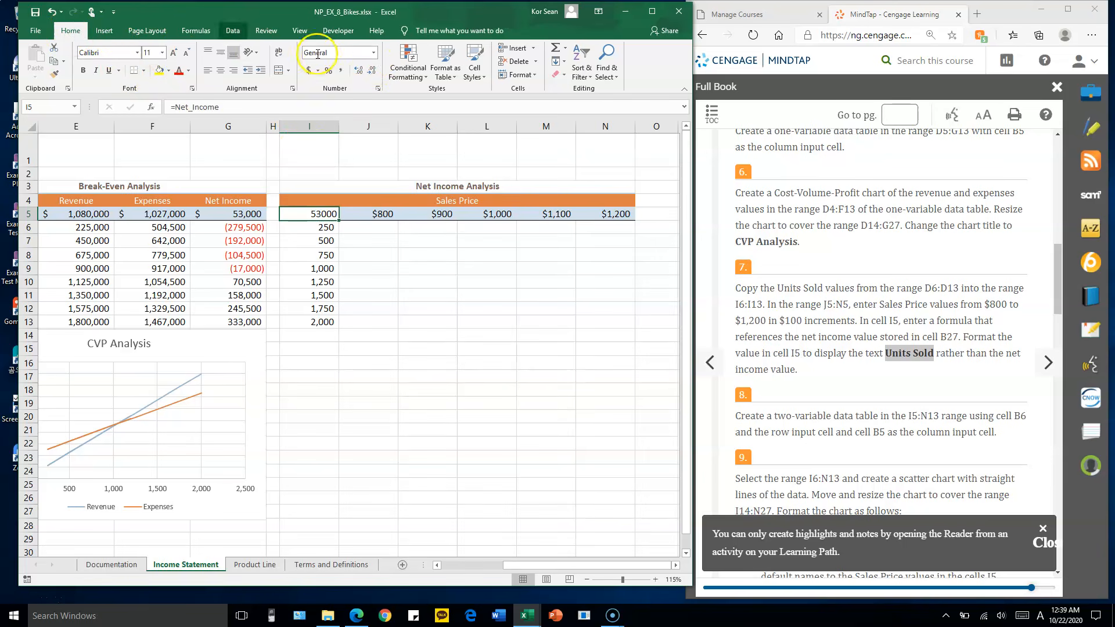
left_click(375, 54)
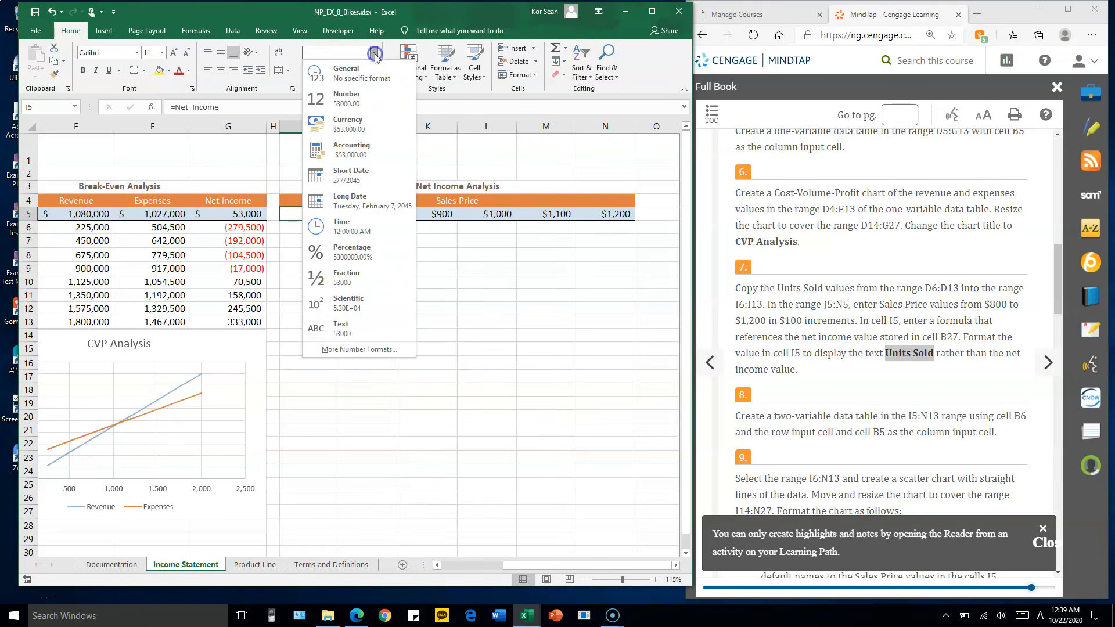
left_click(380, 350)
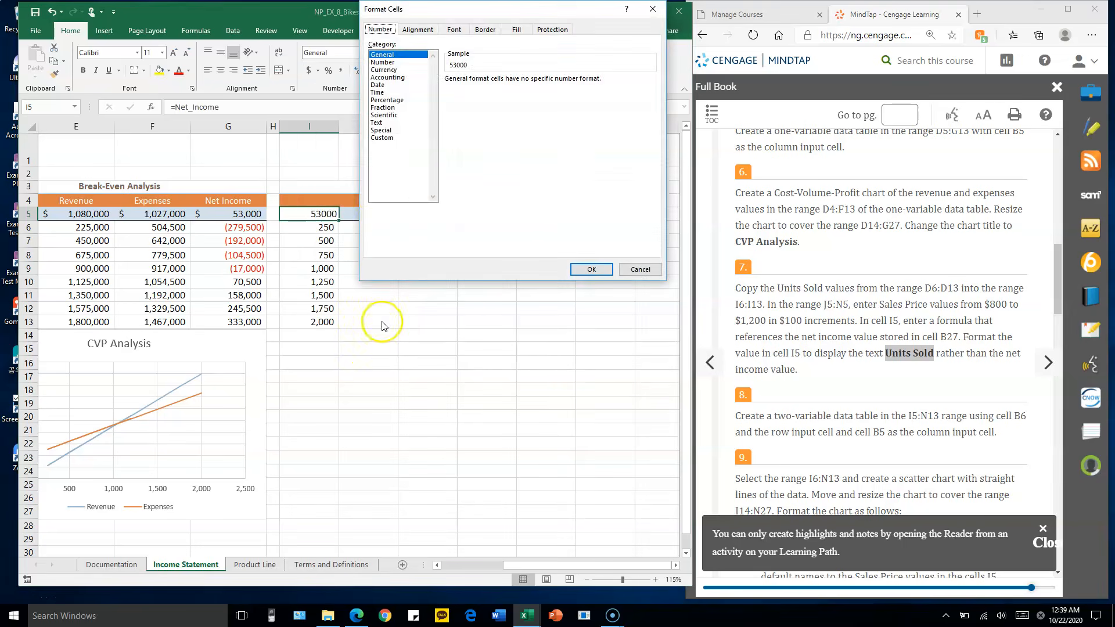
left_click_drag(455, 17, 457, 19)
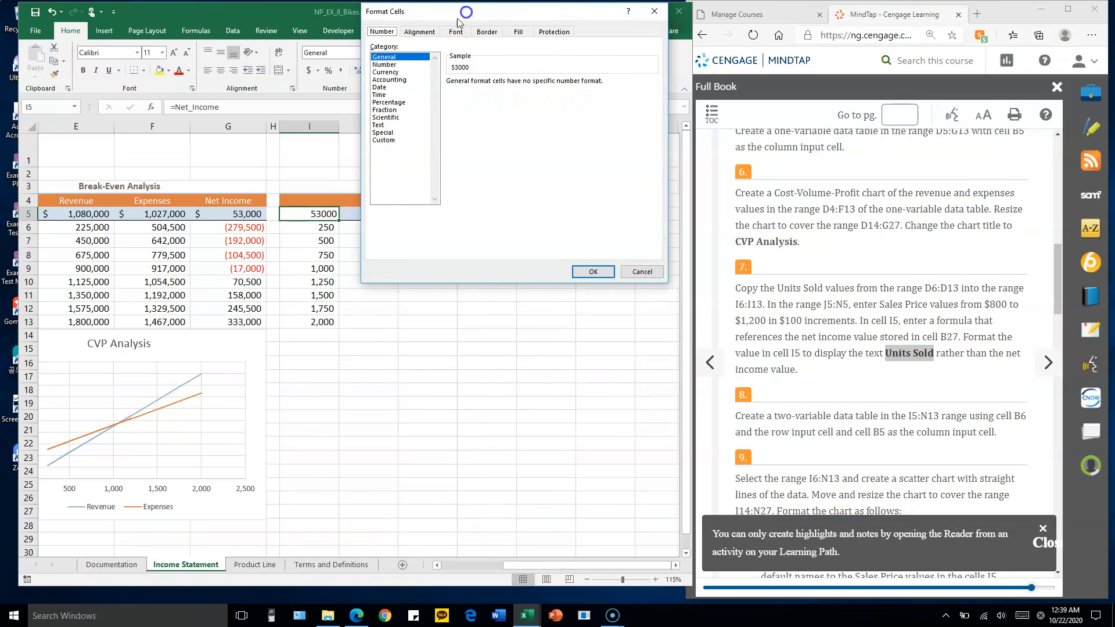
left_click(383, 140)
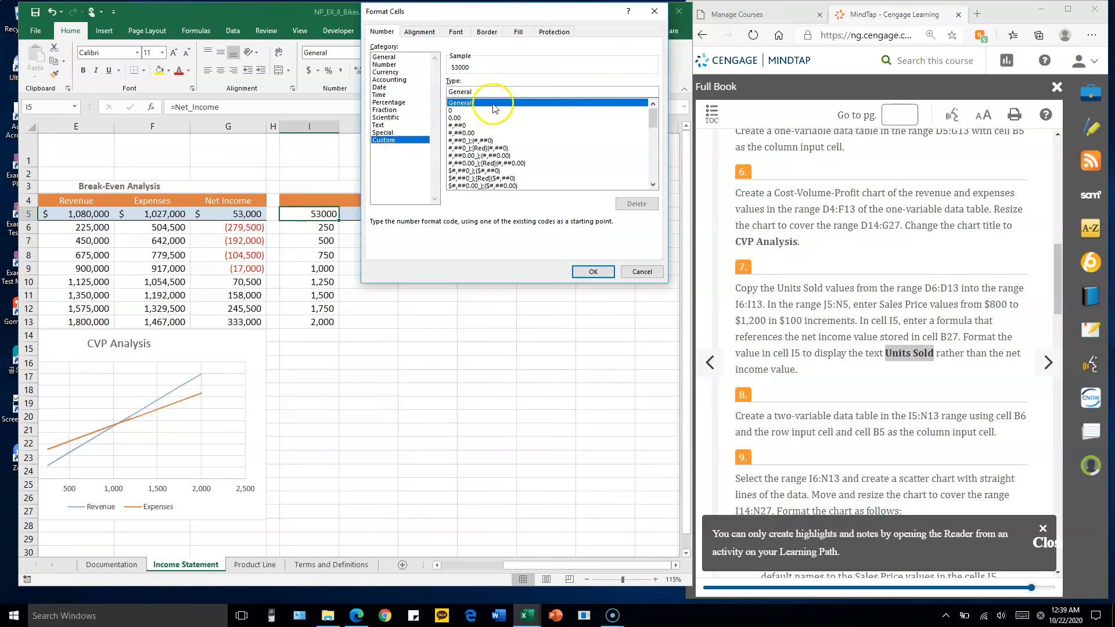
double_click(505, 90)
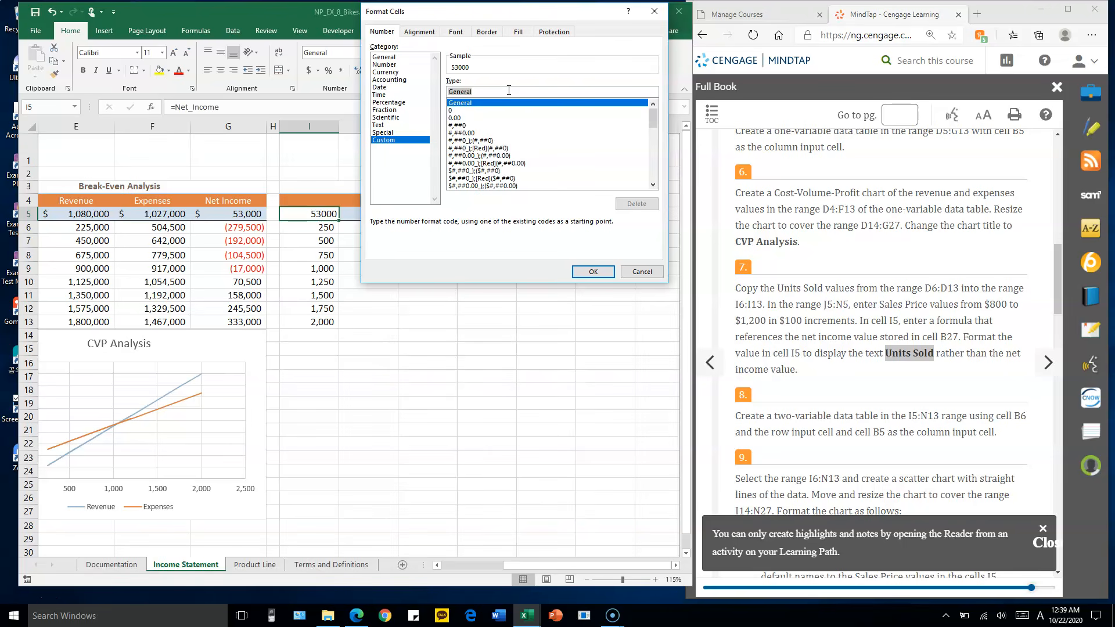
type("\"Units Sold")
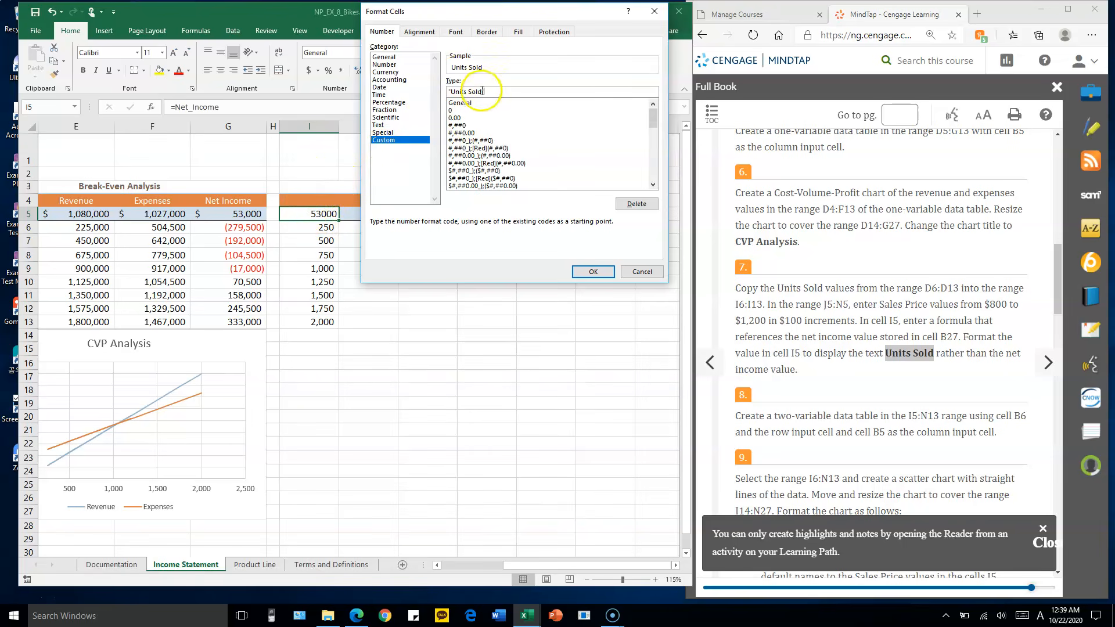
left_click(593, 271)
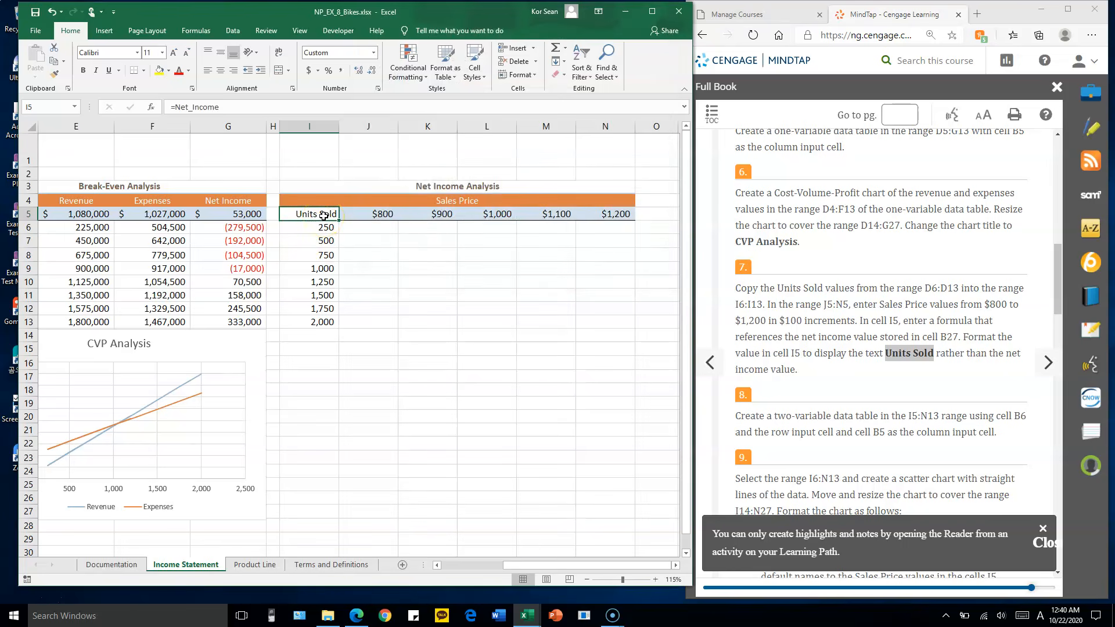
Inspect the formula stored behind the formatted cell I5 and the net income formula in B27 that it references
double_click(324, 214)
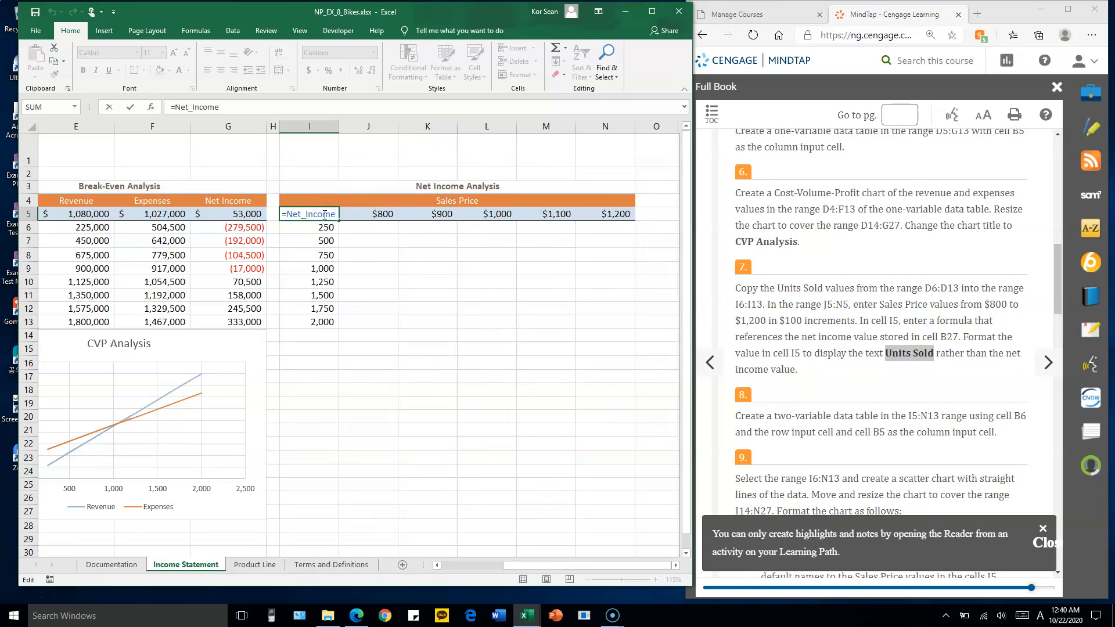
key("Escape")
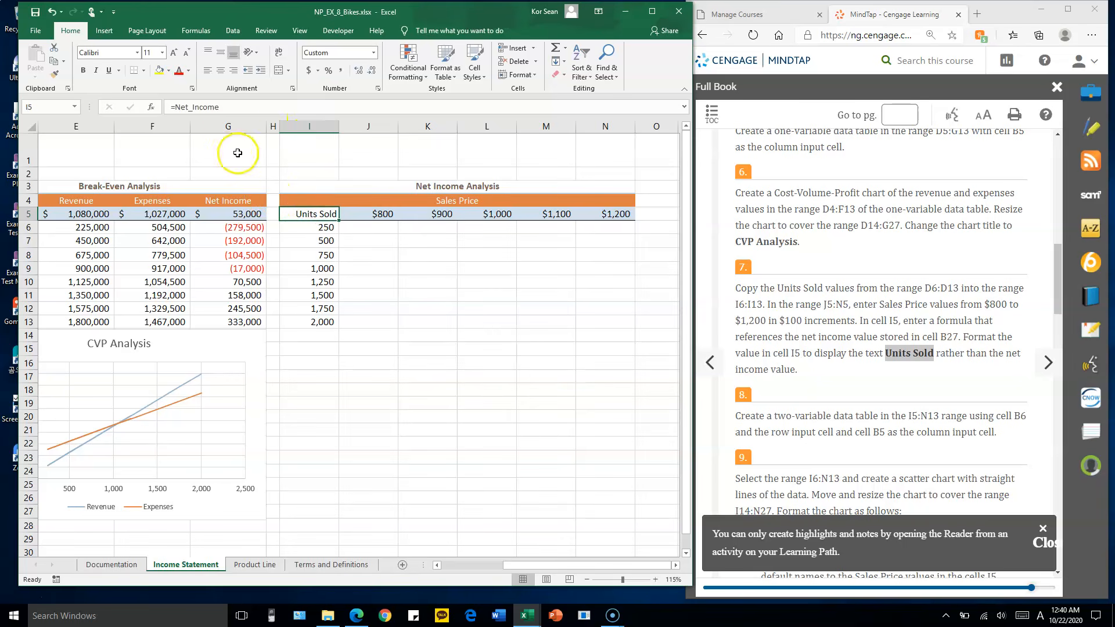
left_click_drag(233, 111, 201, 111)
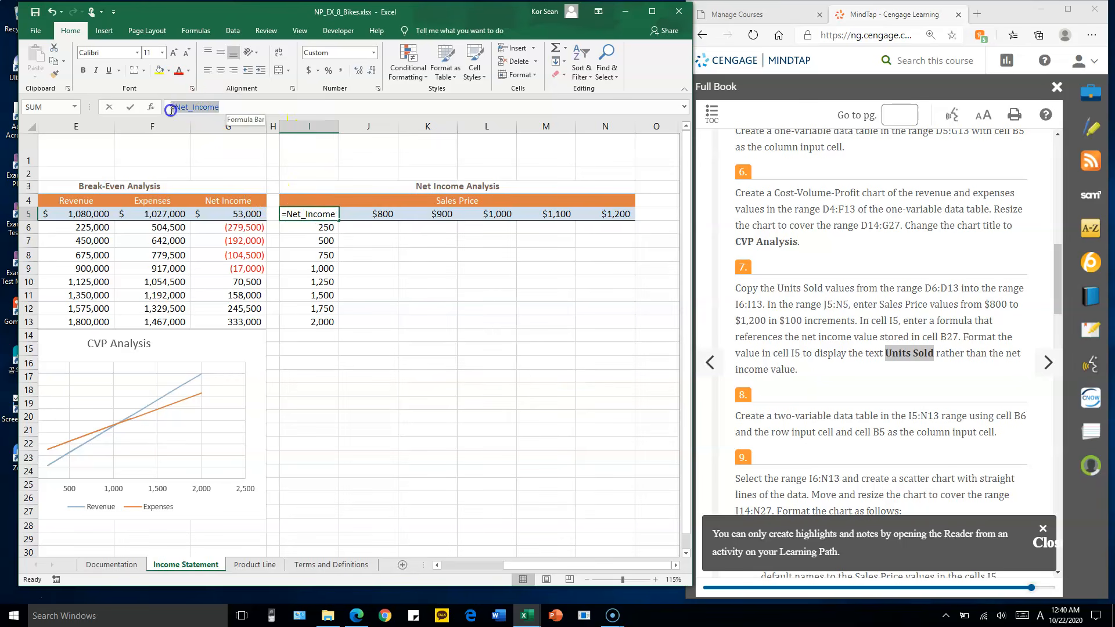
key("Escape")
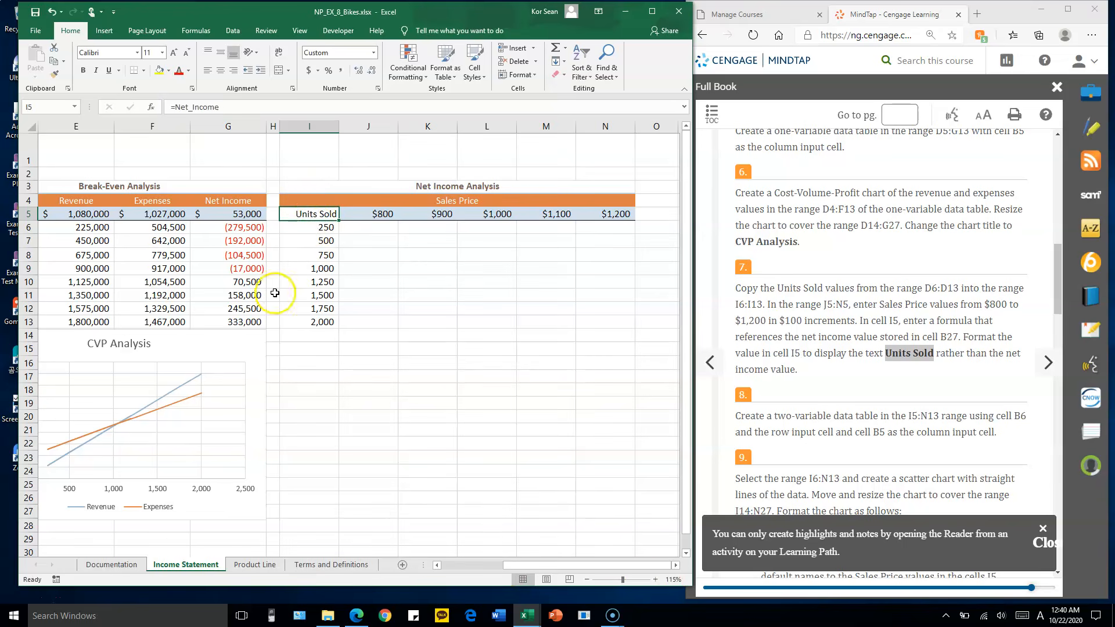
left_click_drag(629, 568, 526, 579)
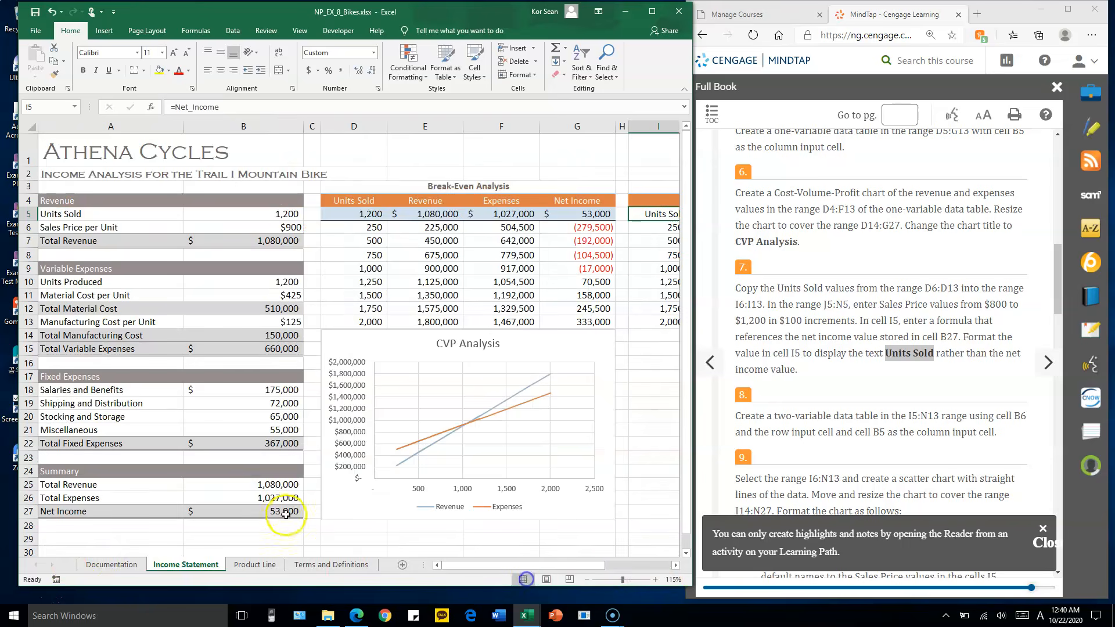
left_click(282, 513)
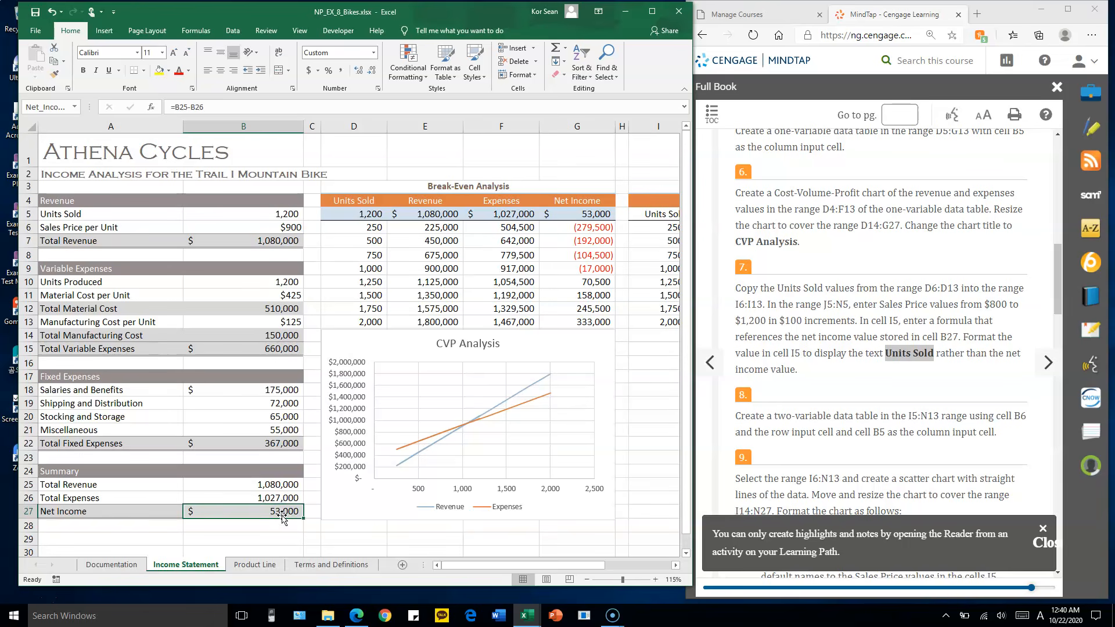
mouse_move(585, 569)
left_mouse_down()
mouse_move(608, 568)
mouse_move(586, 568)
left_mouse_up()
left_click(261, 519)
double_click(261, 518)
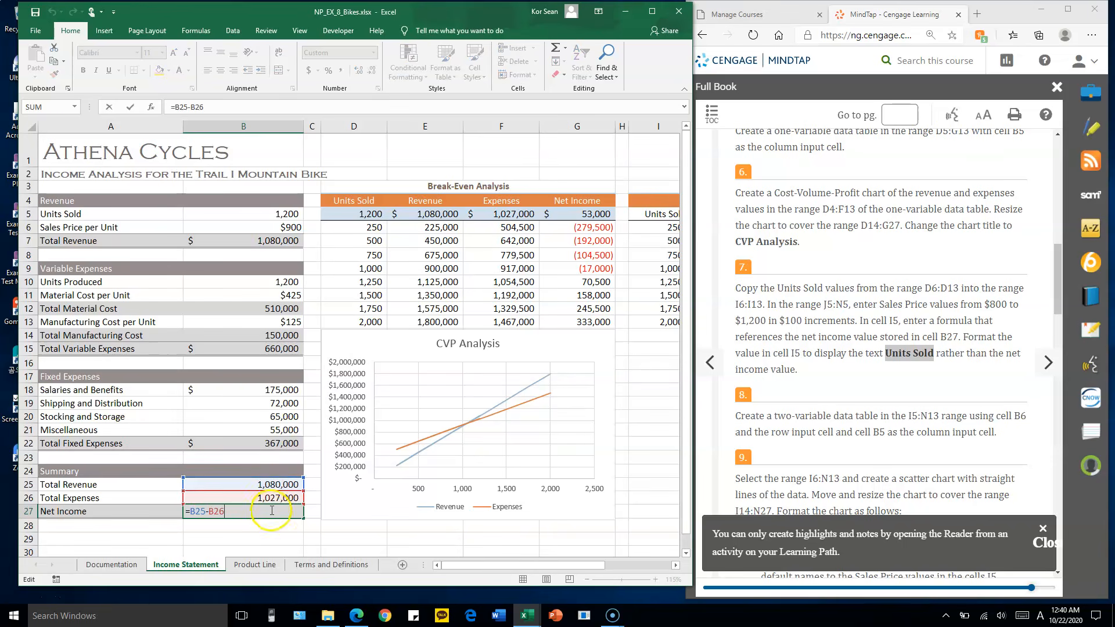
key("Escape")
Trace the formulas in B25, B26 and B7 back to their inputs, and review the units in I6:I13 and prices in J5:N5
left_click(272, 484)
type("=B7")
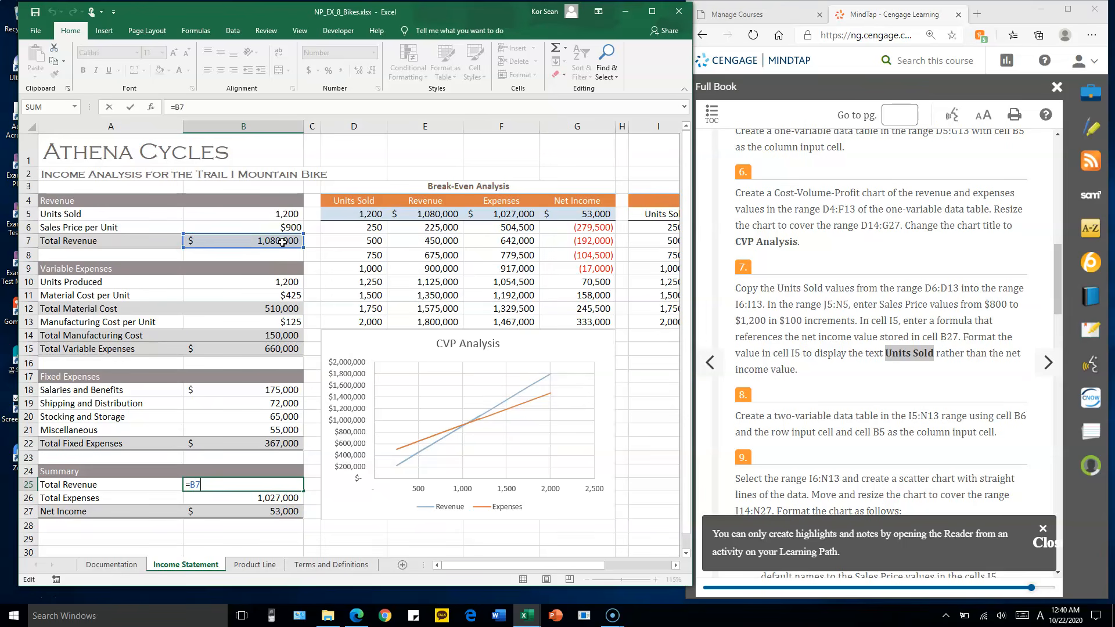
key("Return")
type("=B15+B22")
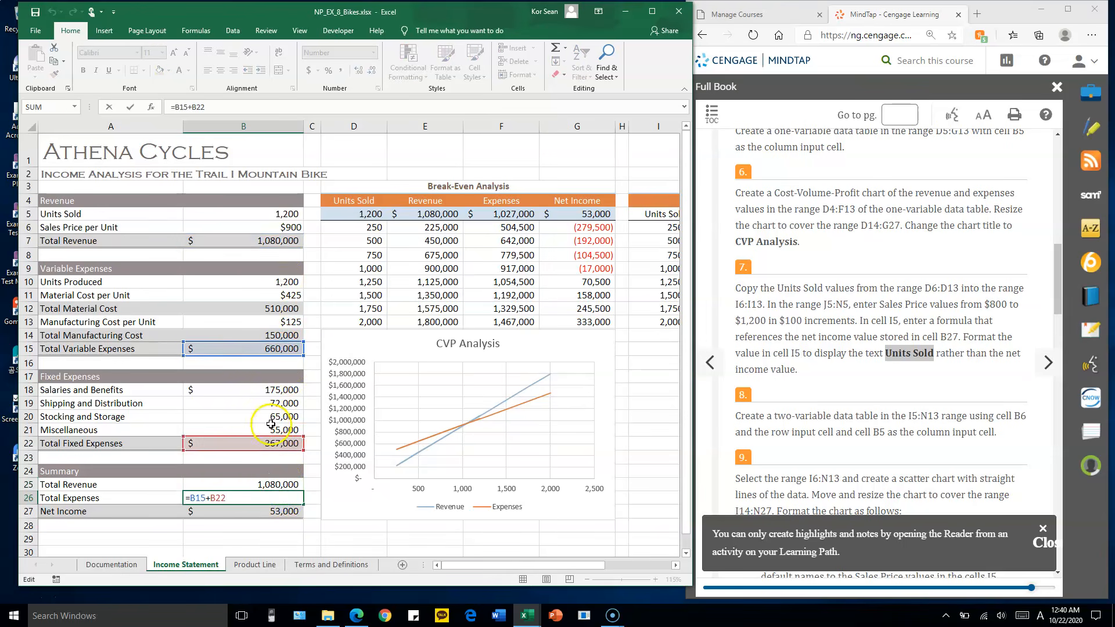
key("ctrl+Return")
double_click(265, 485)
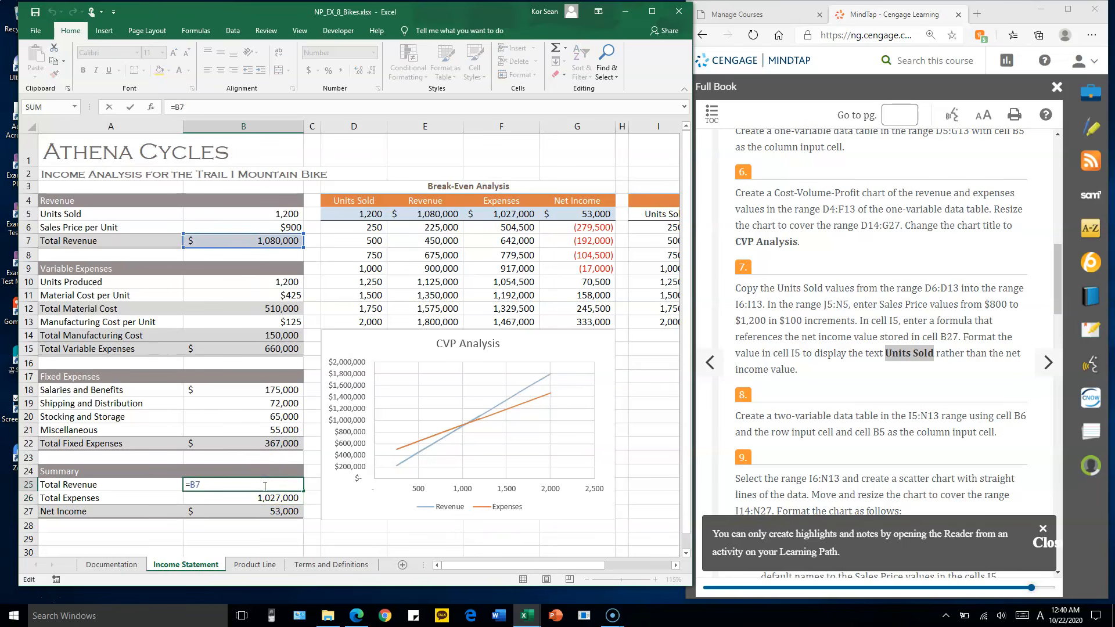
key("Escape")
double_click(287, 239)
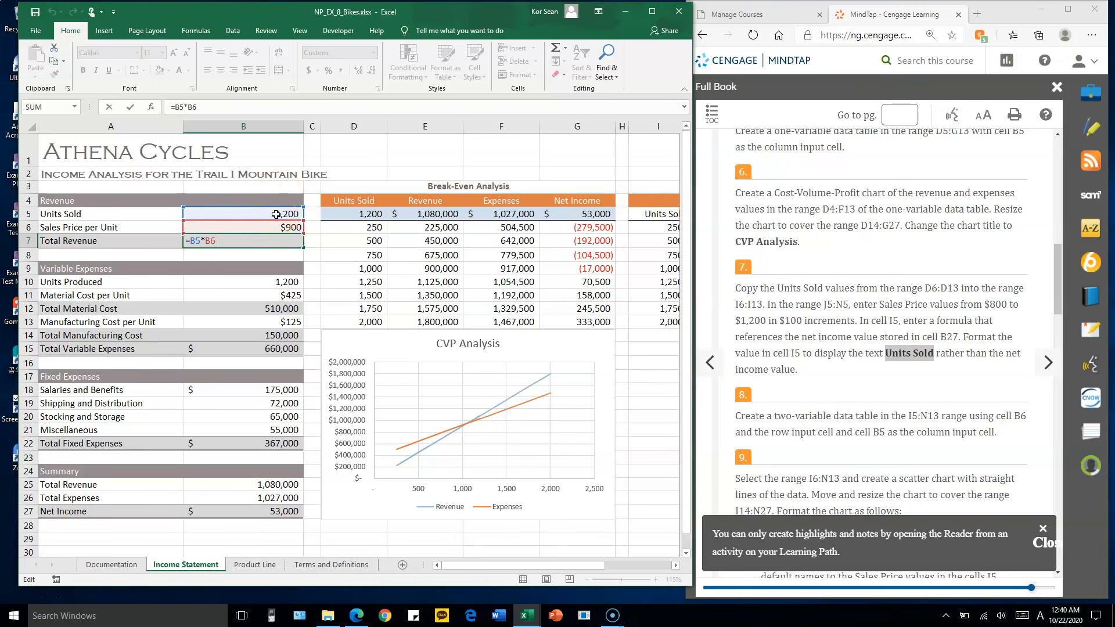
key("Escape")
left_click_drag(511, 564, 599, 562)
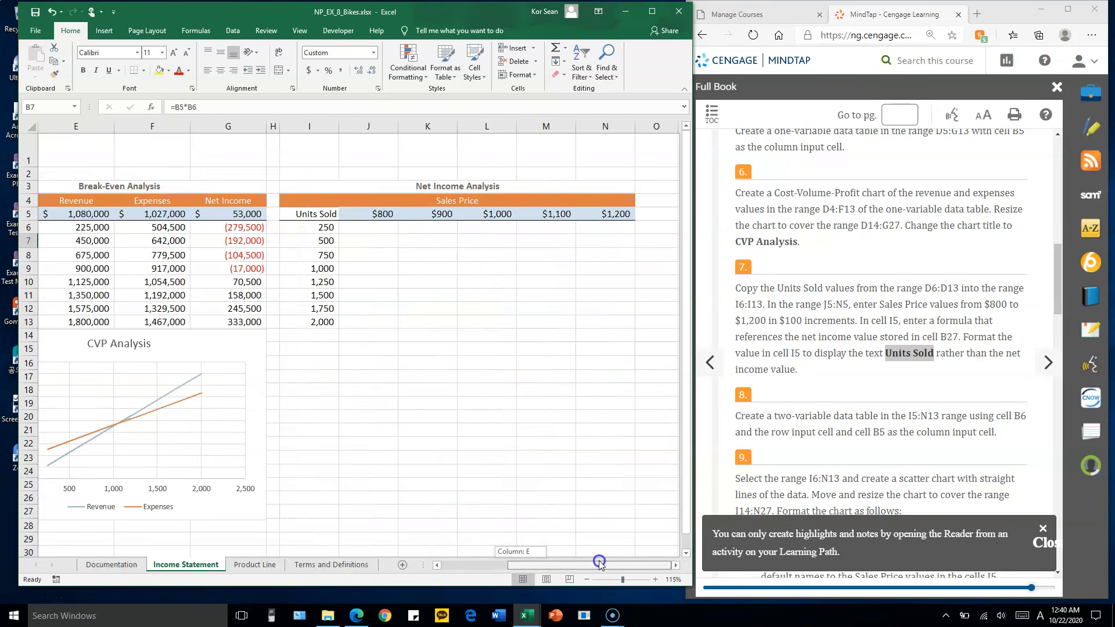
left_click_drag(323, 227, 323, 321)
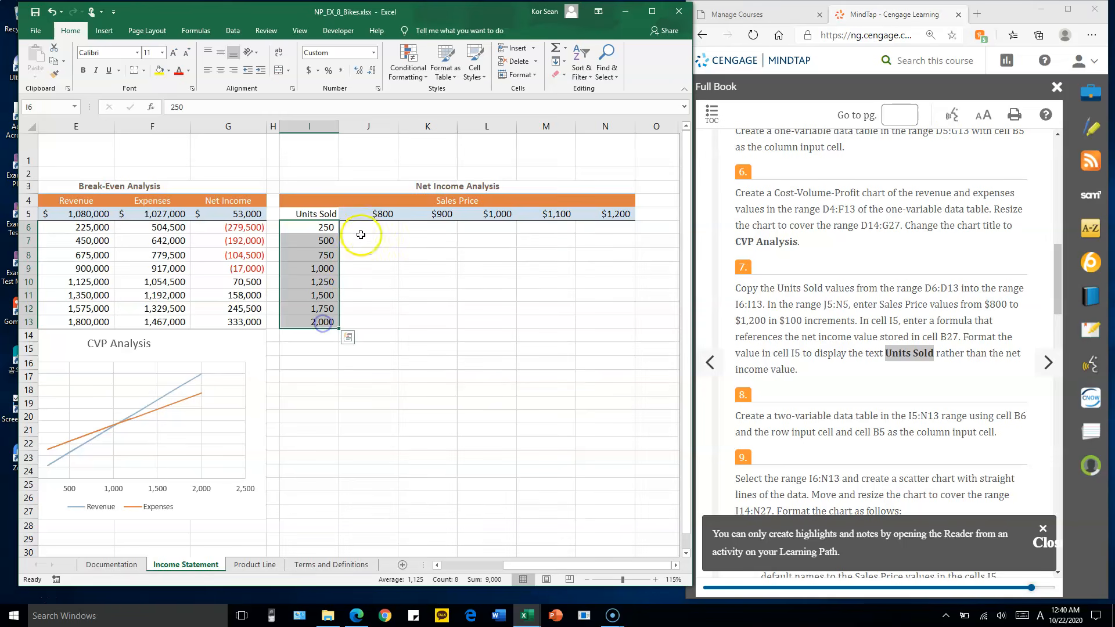
left_click_drag(377, 213, 604, 215)
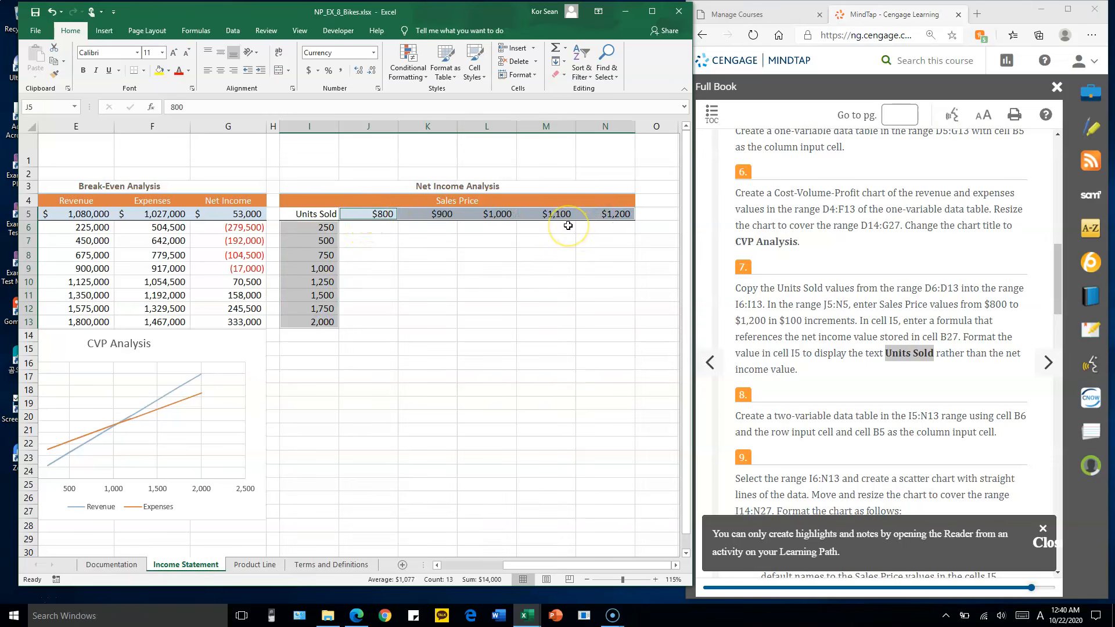
left_click(482, 241)
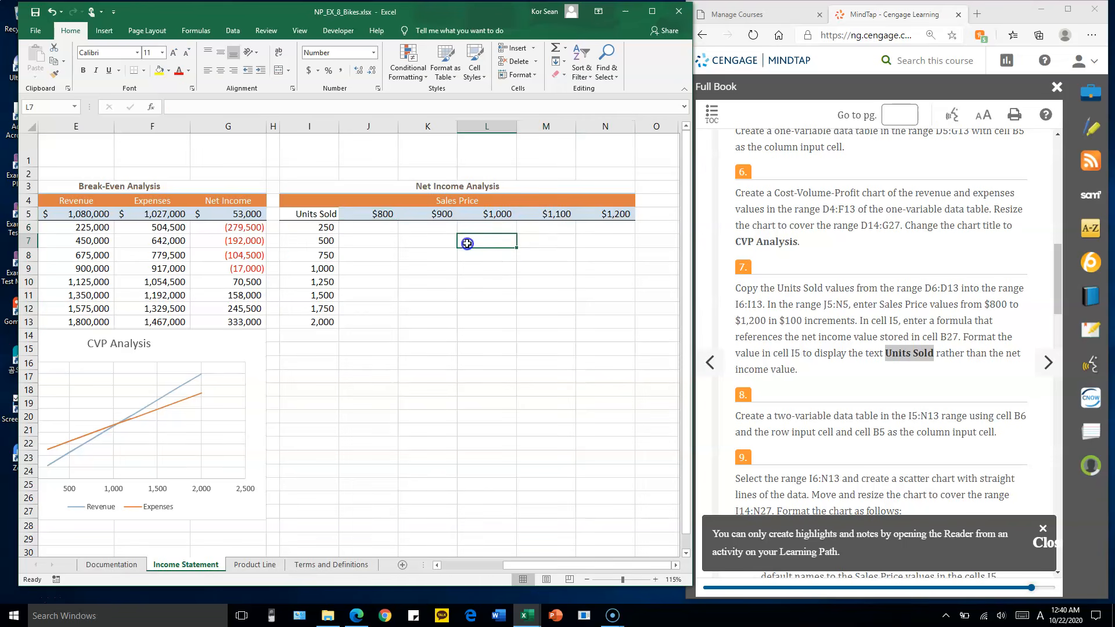
Start a what-if data table for the range I5:N13 and set its row input cell to the sales price per unit, B6
left_click(846, 350)
scroll(846, 350, "down", 1)
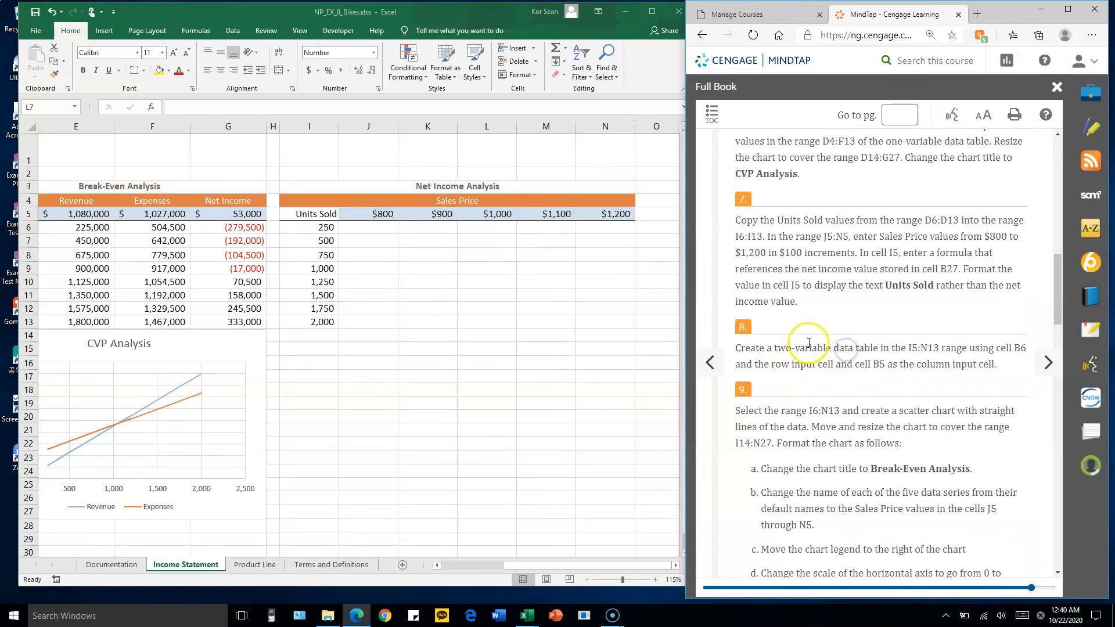
left_click_drag(775, 348, 878, 352)
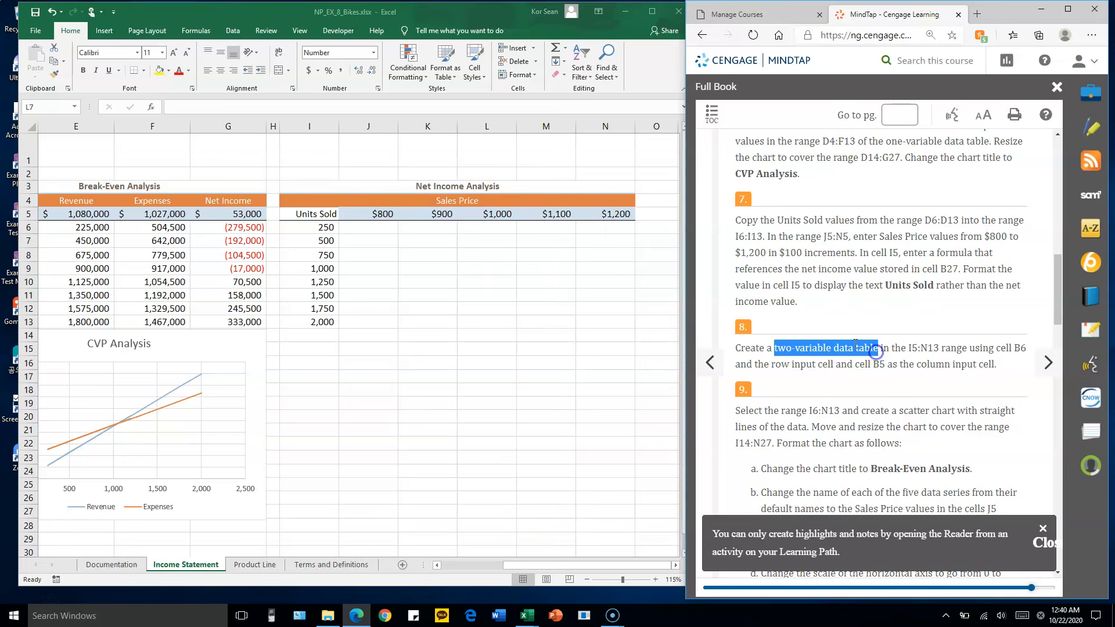
key("alt+Tab")
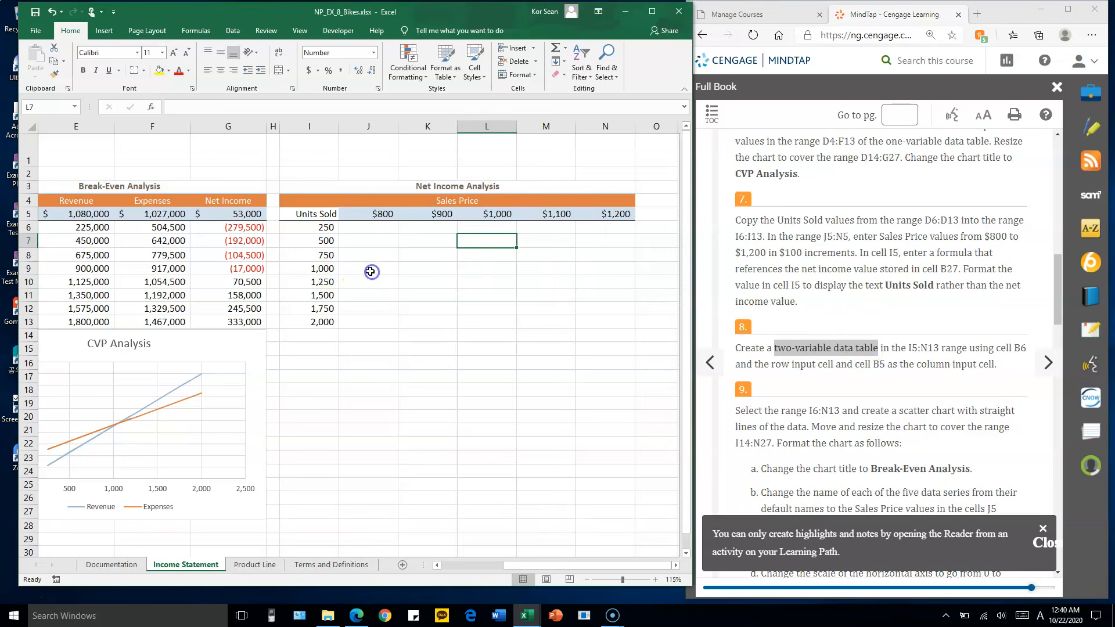
left_click_drag(314, 214, 592, 325)
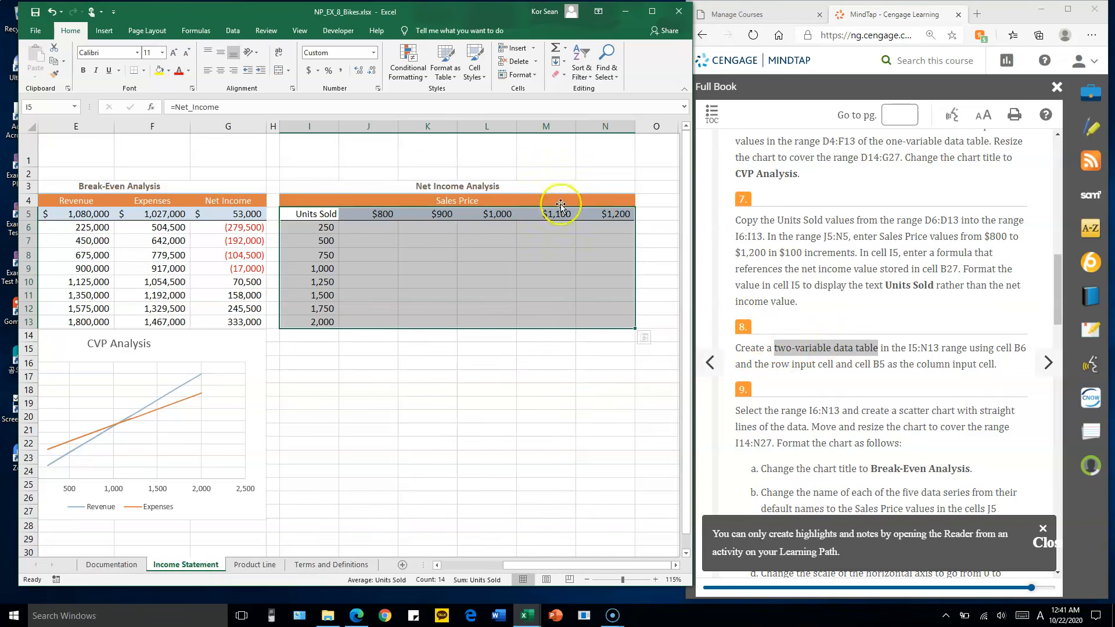
left_click(232, 34)
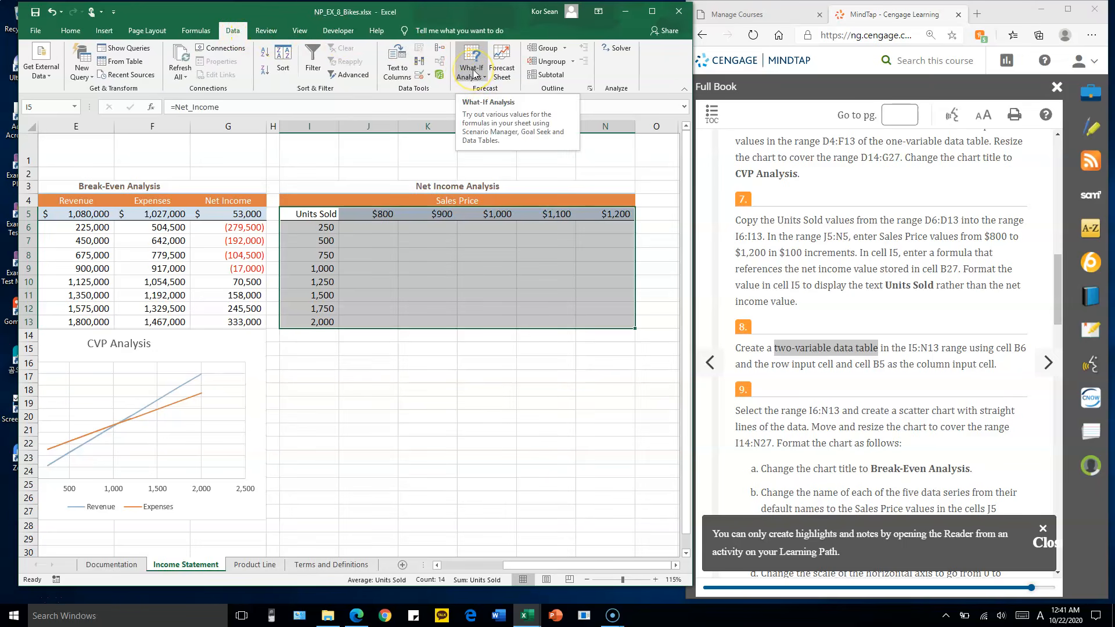
left_click(473, 72)
left_click(491, 119)
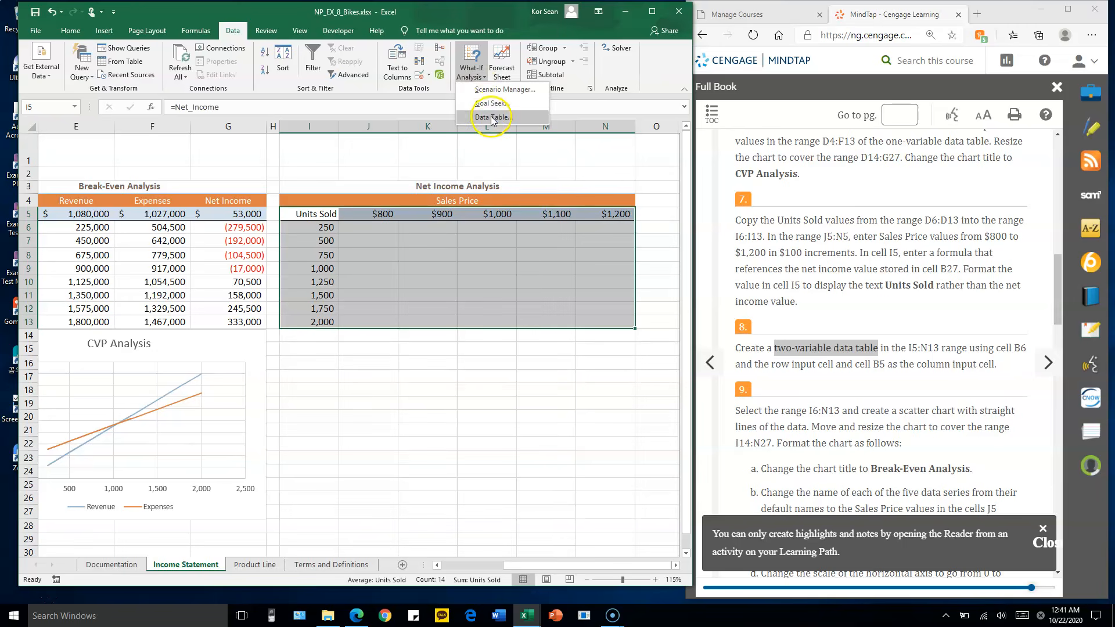
left_click(516, 82)
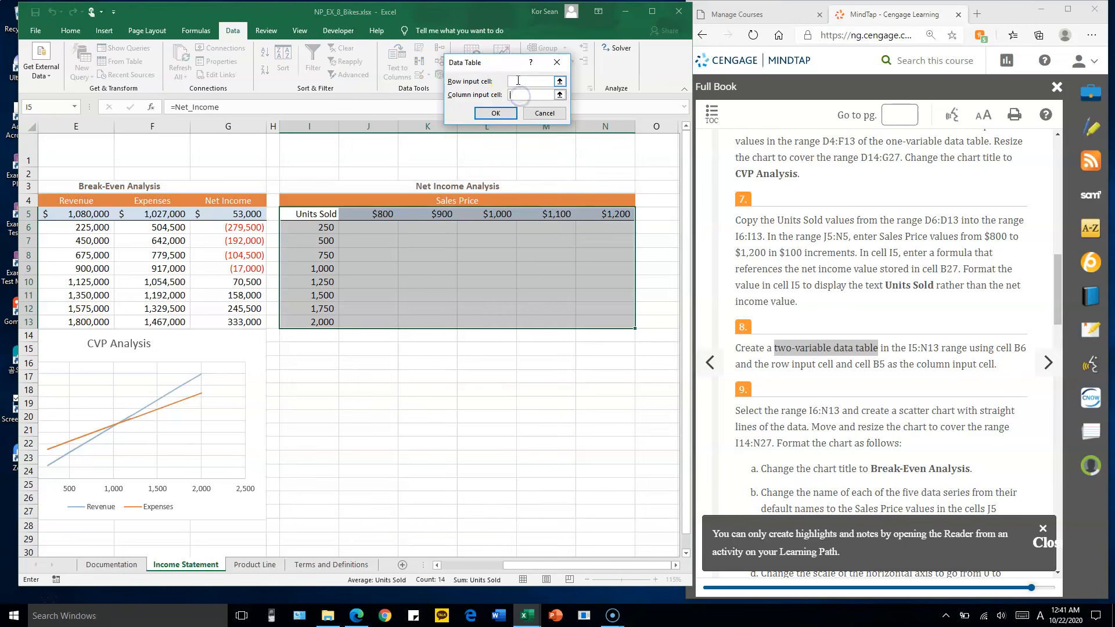
left_click(518, 94)
left_click_drag(562, 564, 473, 566)
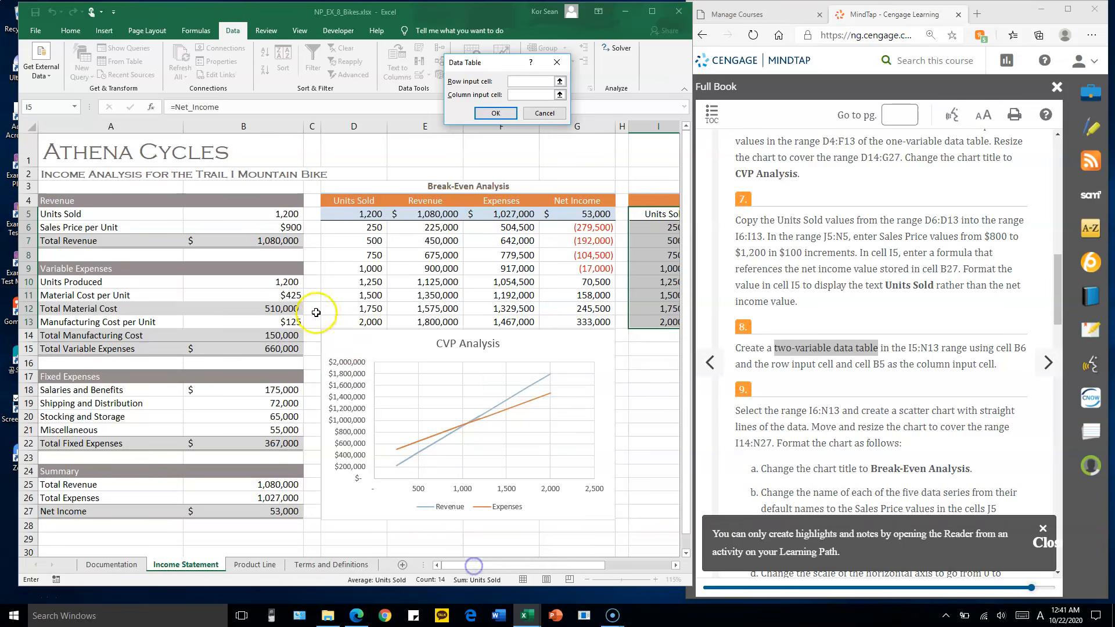
left_click(269, 227)
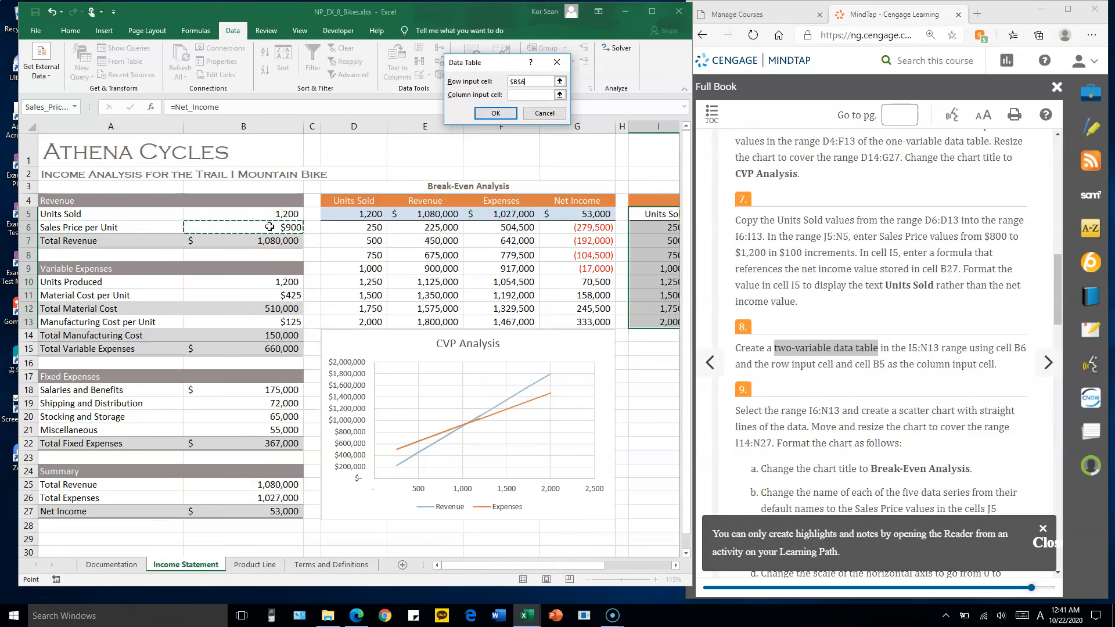
left_click(536, 81)
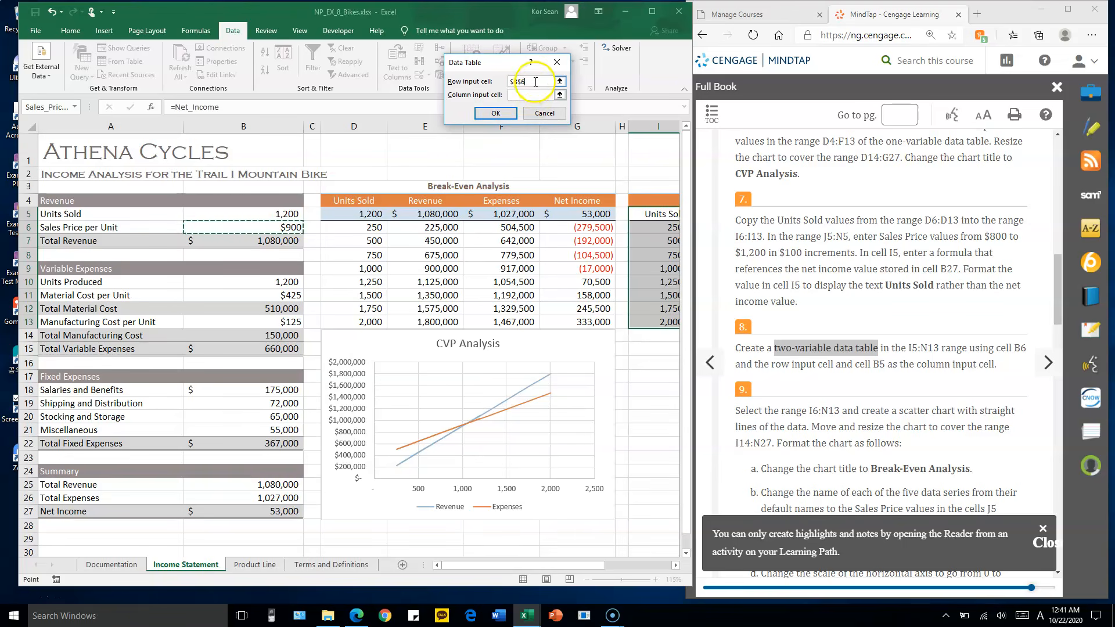
Set the column input cell to the units sold value in B5 and generate the two-variable data table
left_click(518, 95)
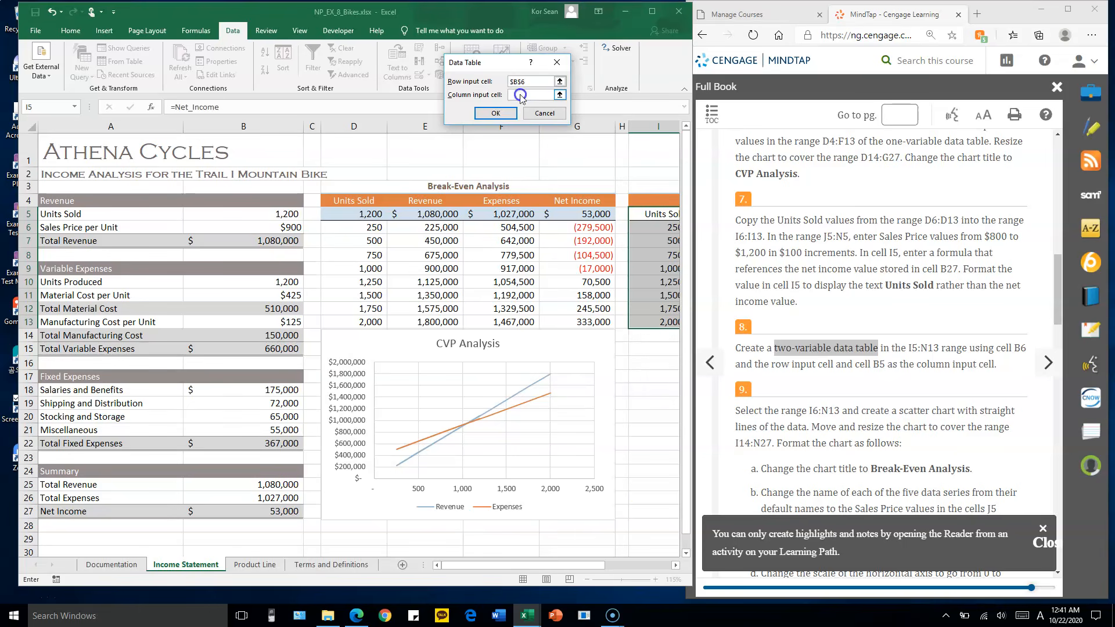
left_click_drag(579, 566, 595, 566)
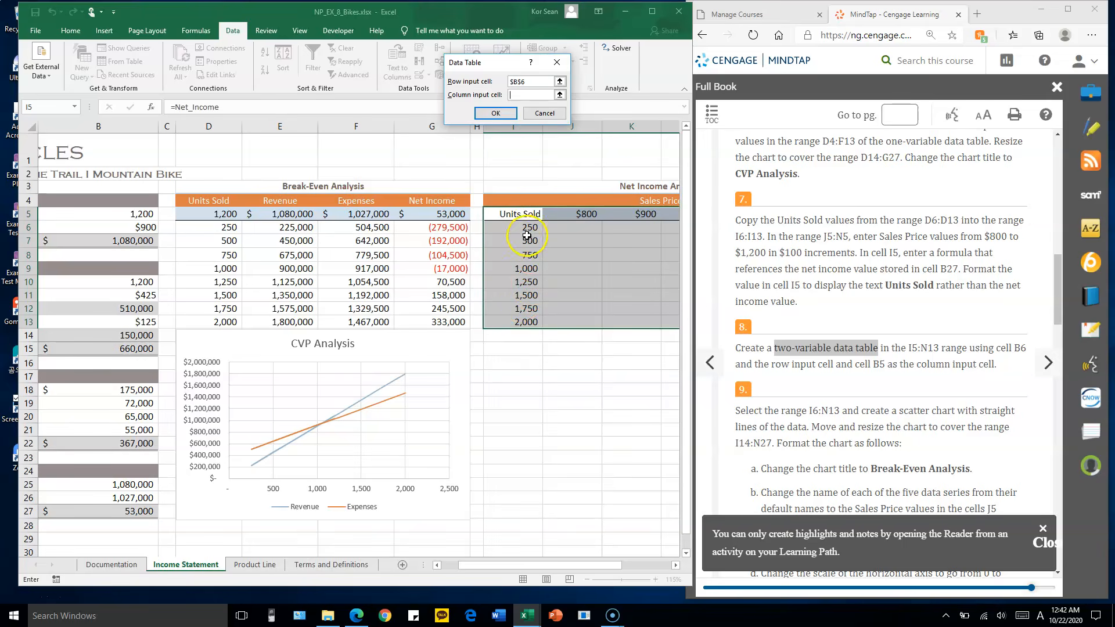
left_click_drag(587, 566, 580, 566)
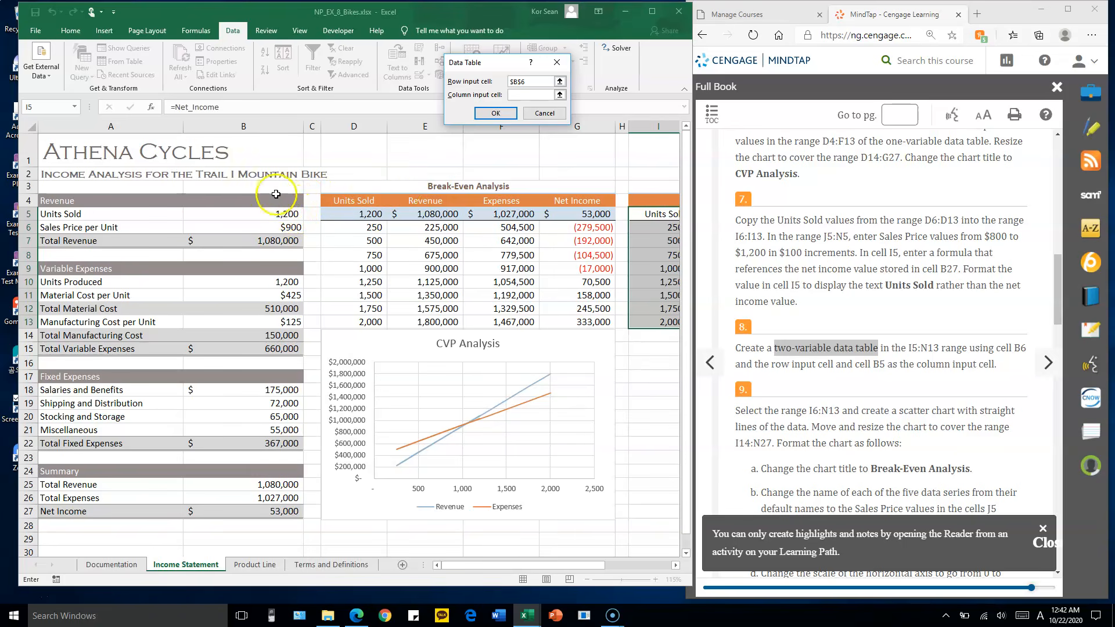
left_click(268, 218)
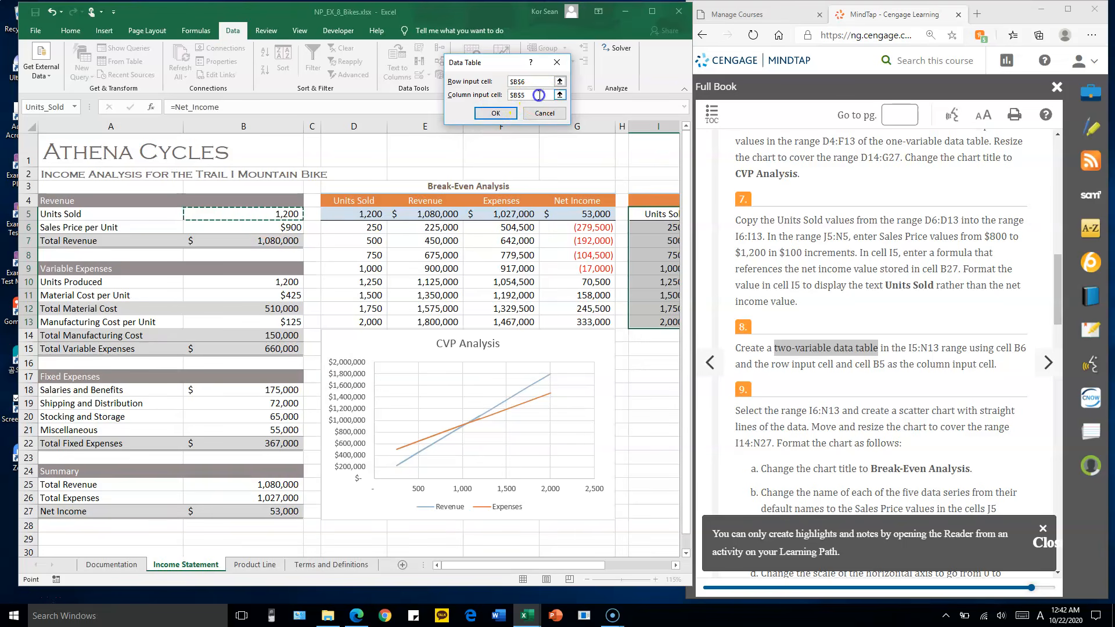
left_click(539, 94)
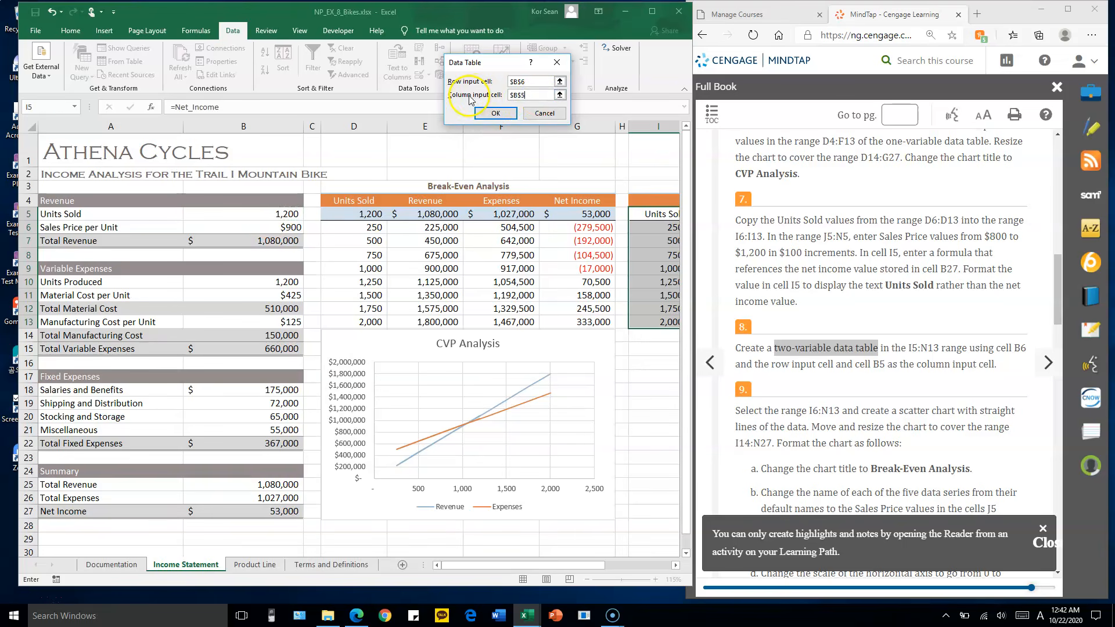
left_click(530, 82)
left_click(472, 87)
left_click_drag(577, 568, 676, 557)
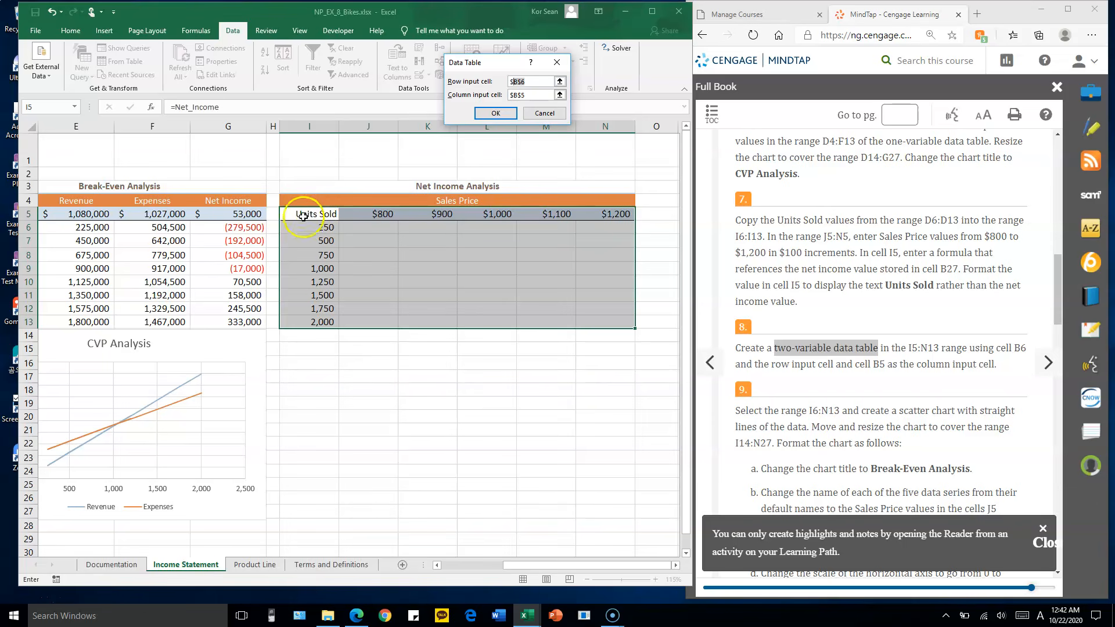
left_click(495, 116)
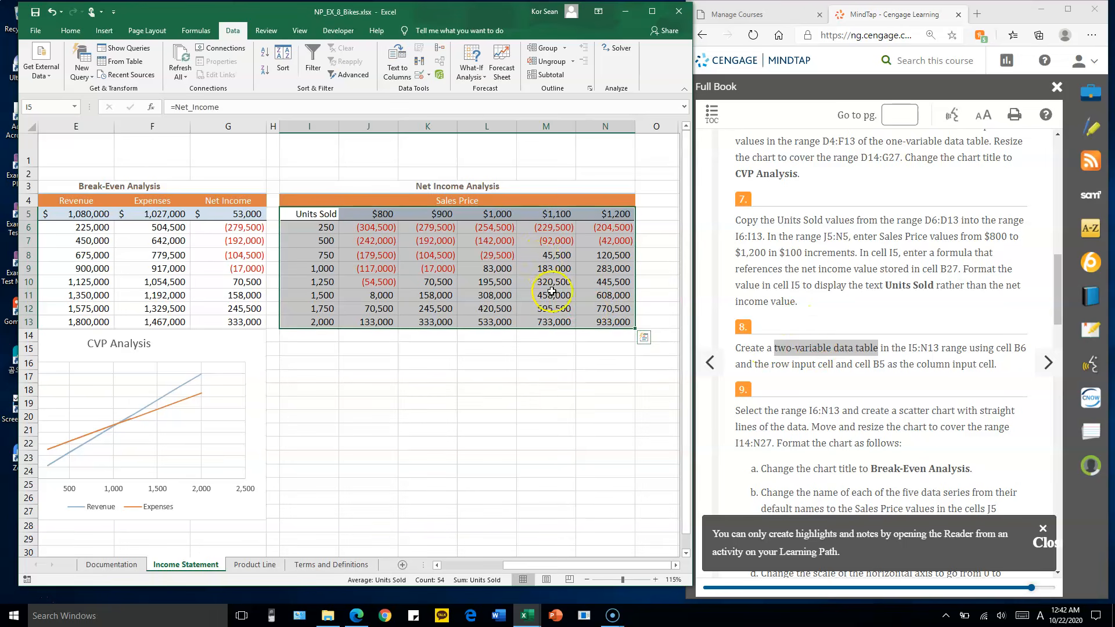
Read assignment step 9 and insert a scatter chart with straight lines from the range I6:N13
left_click(855, 365)
scroll(843, 350, "down", 2)
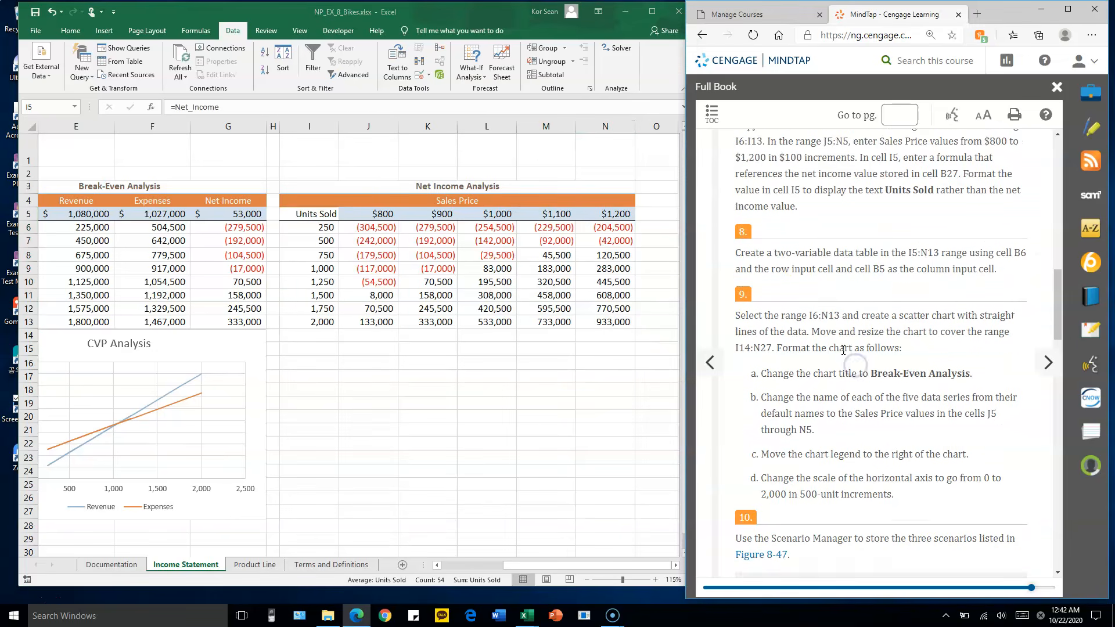
scroll(842, 350, "down", 1)
scroll(821, 331, "down", 1)
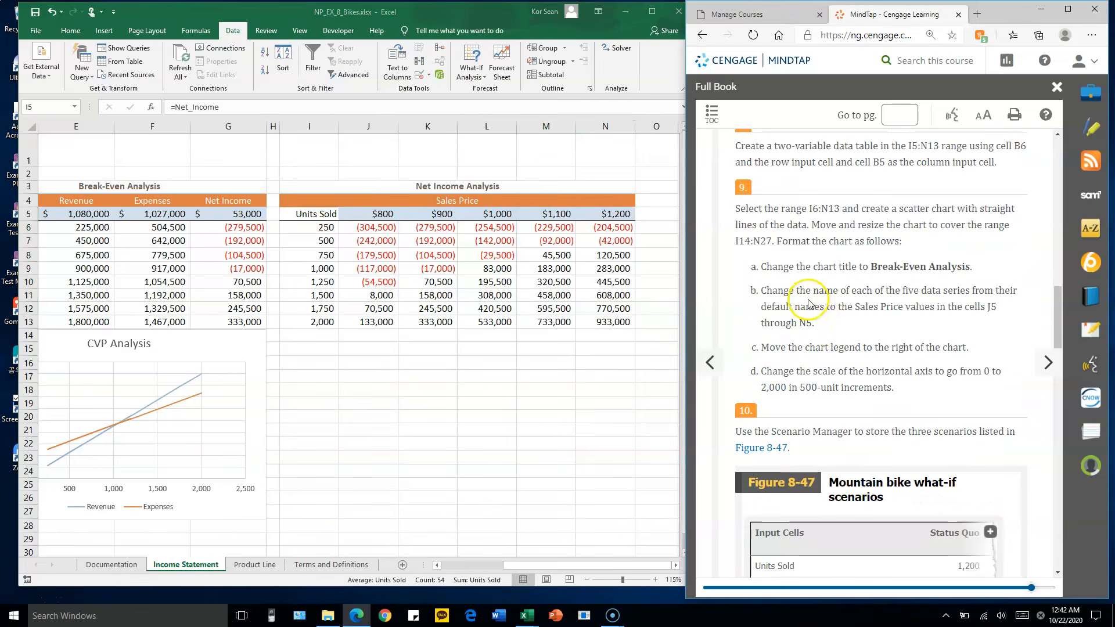
left_click(22, 599)
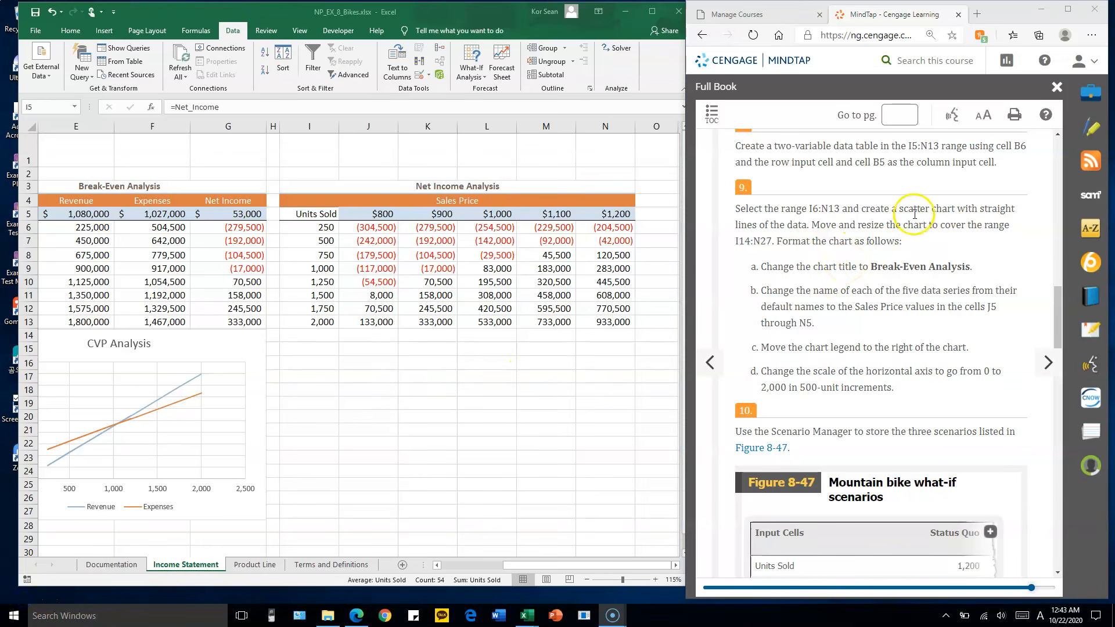
left_click(335, 238)
left_click_drag(322, 225, 584, 321)
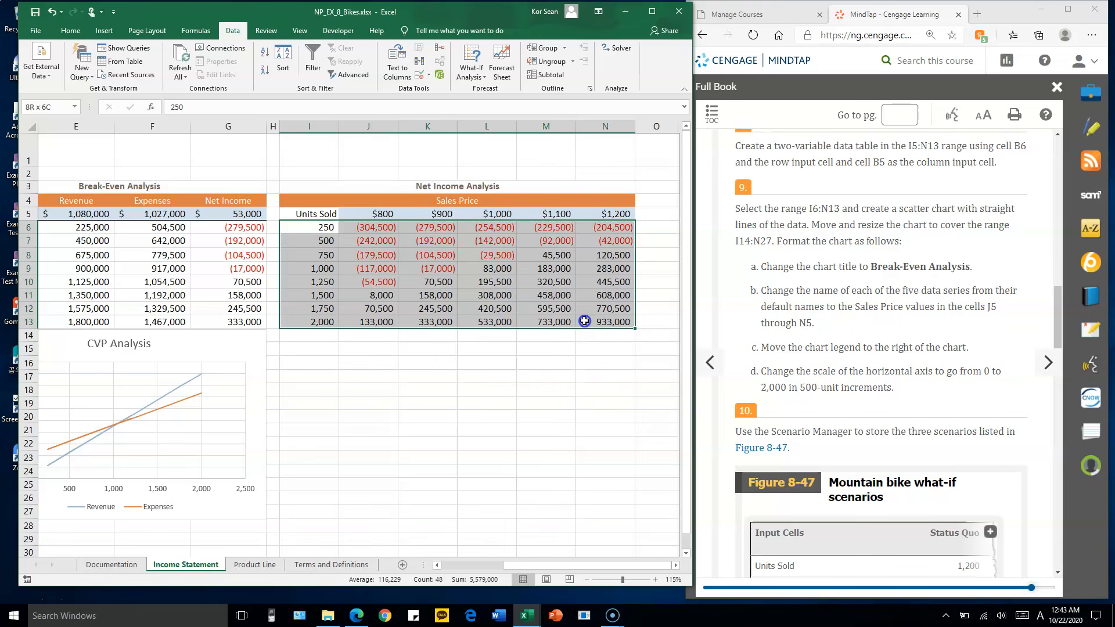
left_click_drag(584, 321, 584, 321)
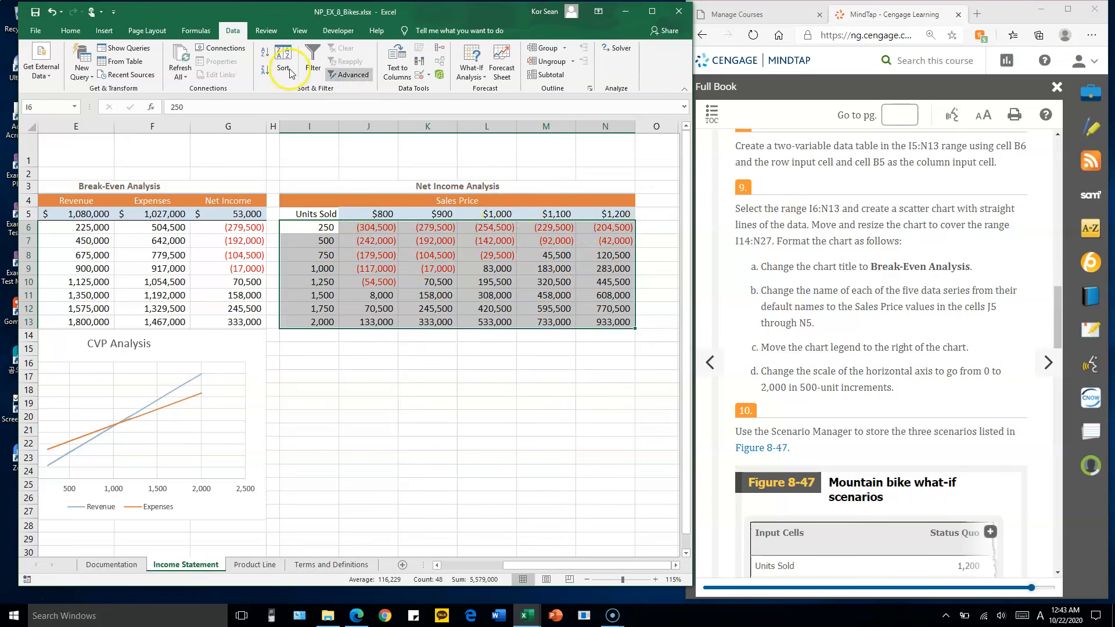
left_click(106, 32)
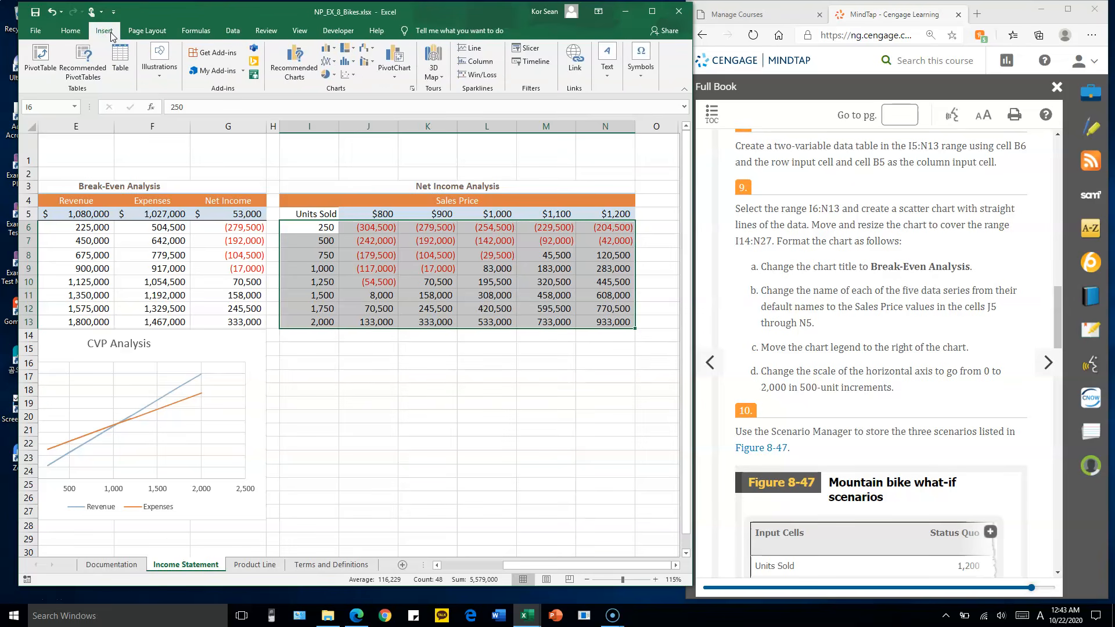
left_click(350, 75)
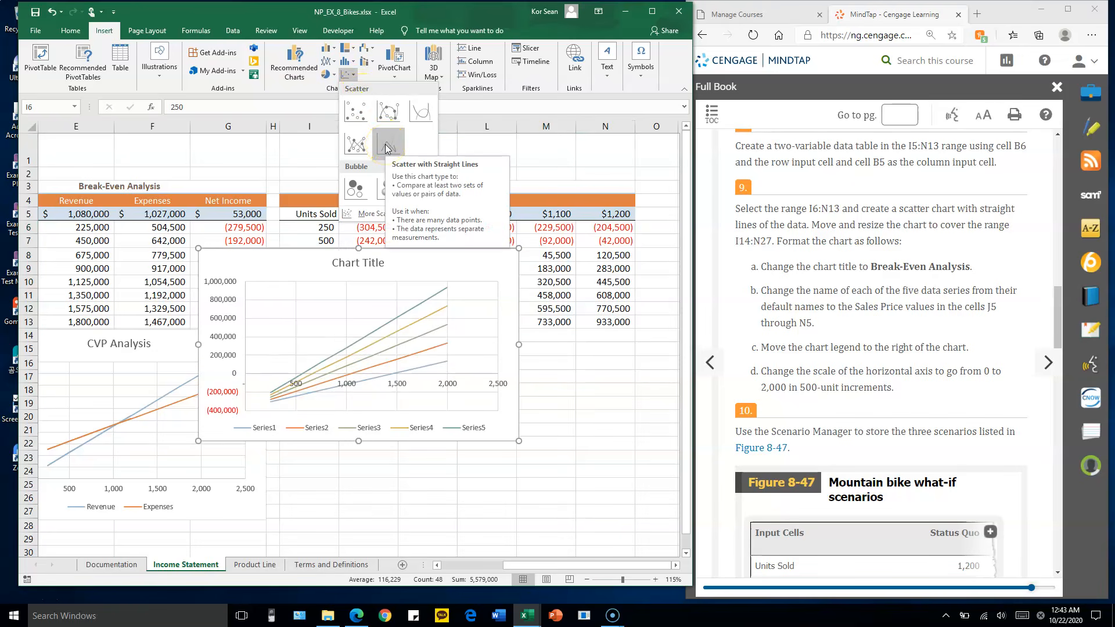
left_click(387, 145)
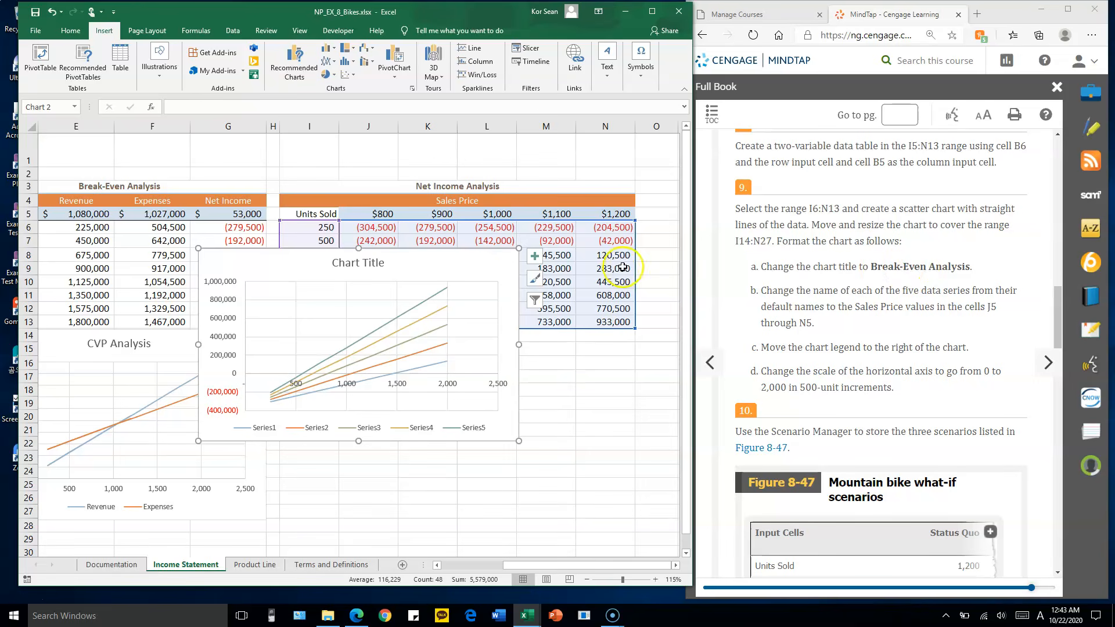
Change the title of the new scatter chart to "Break-Even Analysis"
left_click(347, 266)
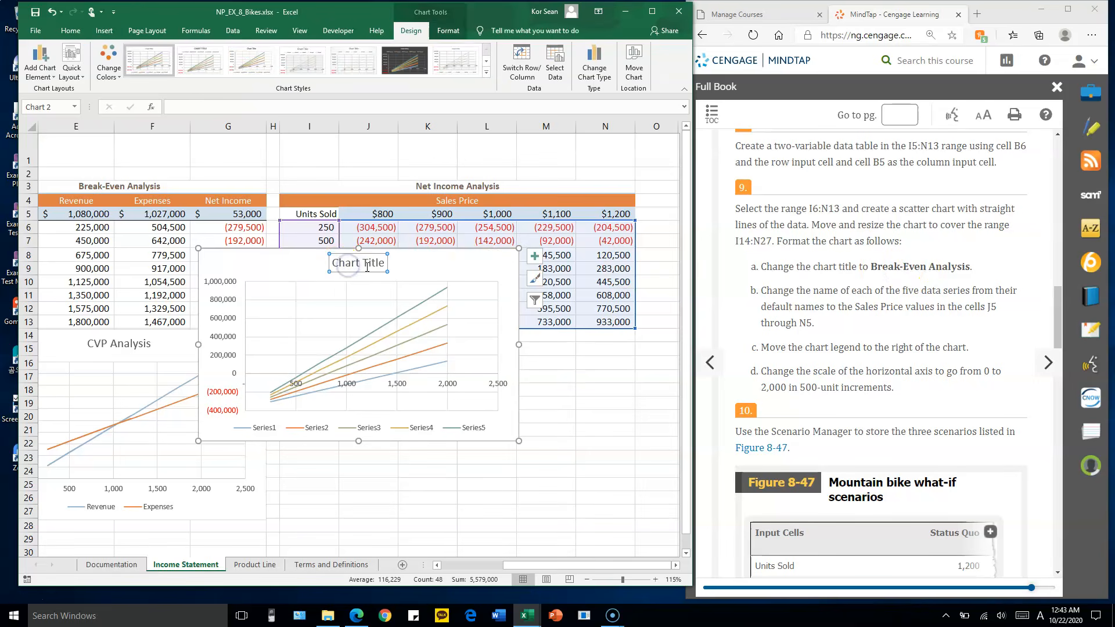
type("Break-Even Analysis")
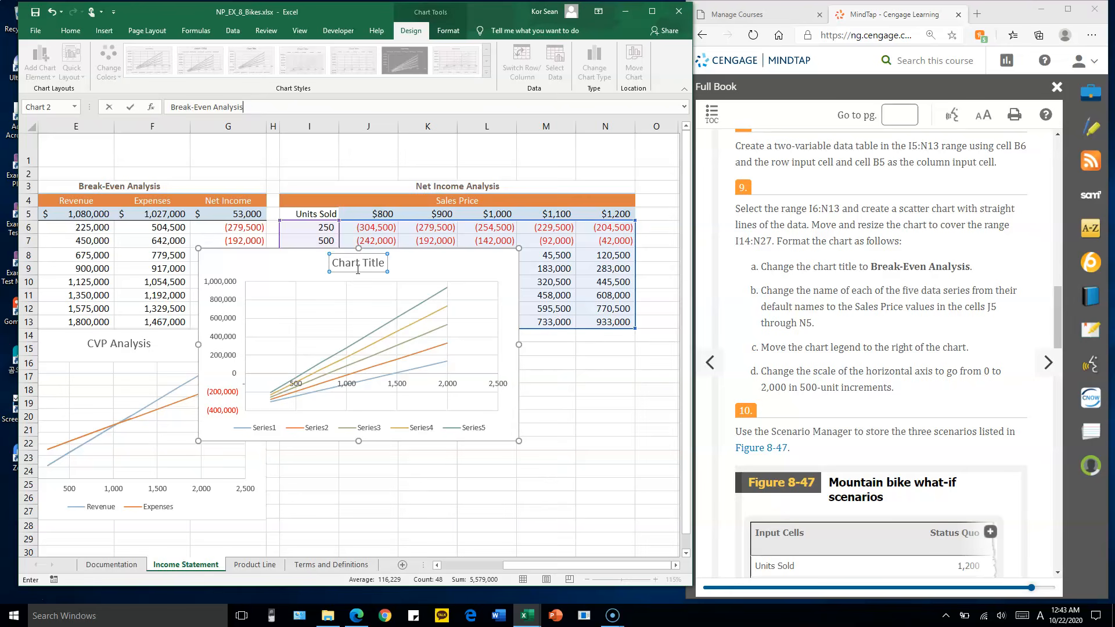
key("Return")
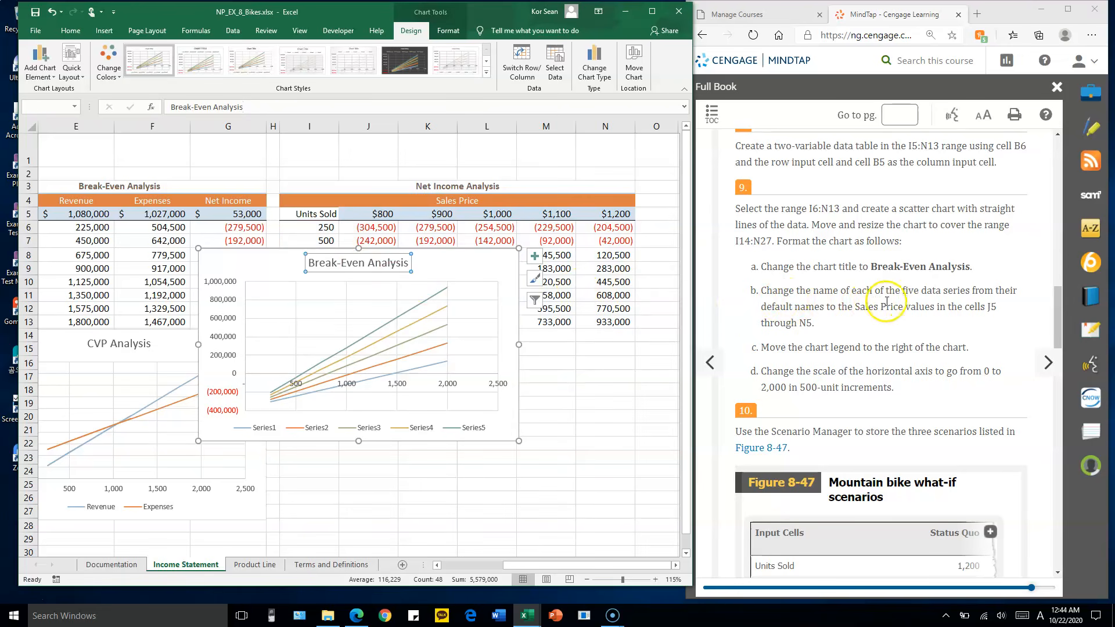
Edit the scatter chart's data source so that the first data series is named $800
left_click(271, 427)
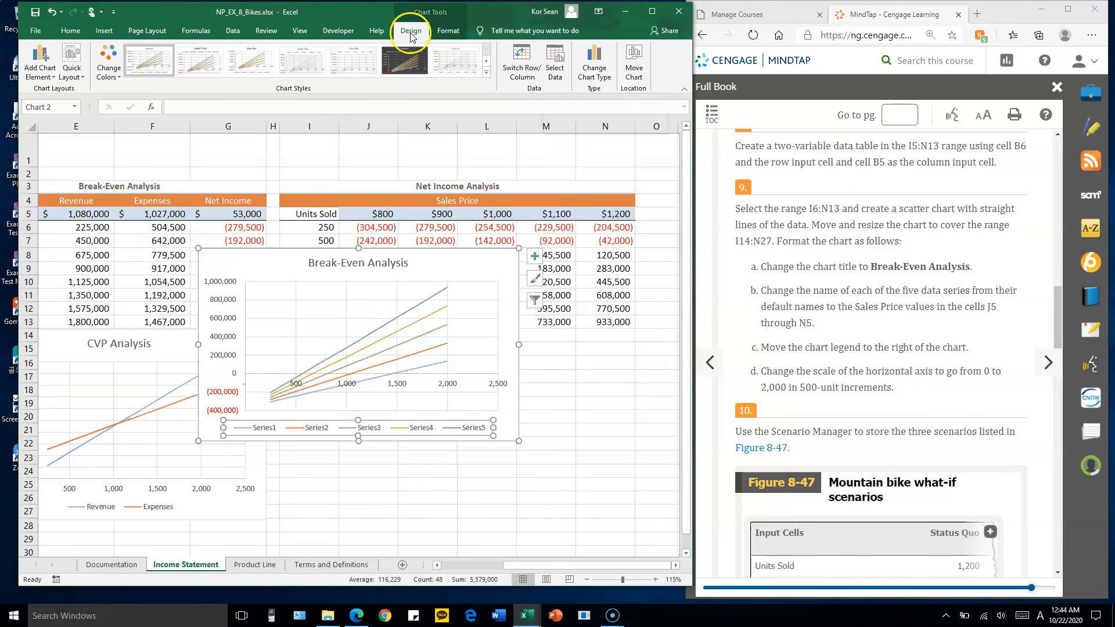
left_click(558, 61)
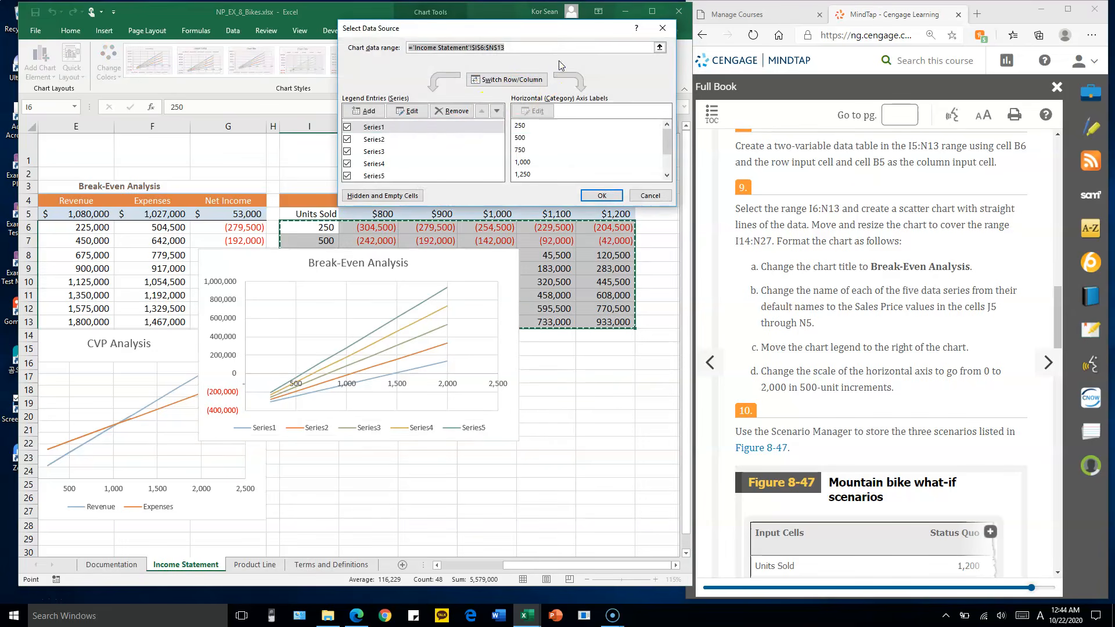
left_click(381, 127)
left_click(412, 113)
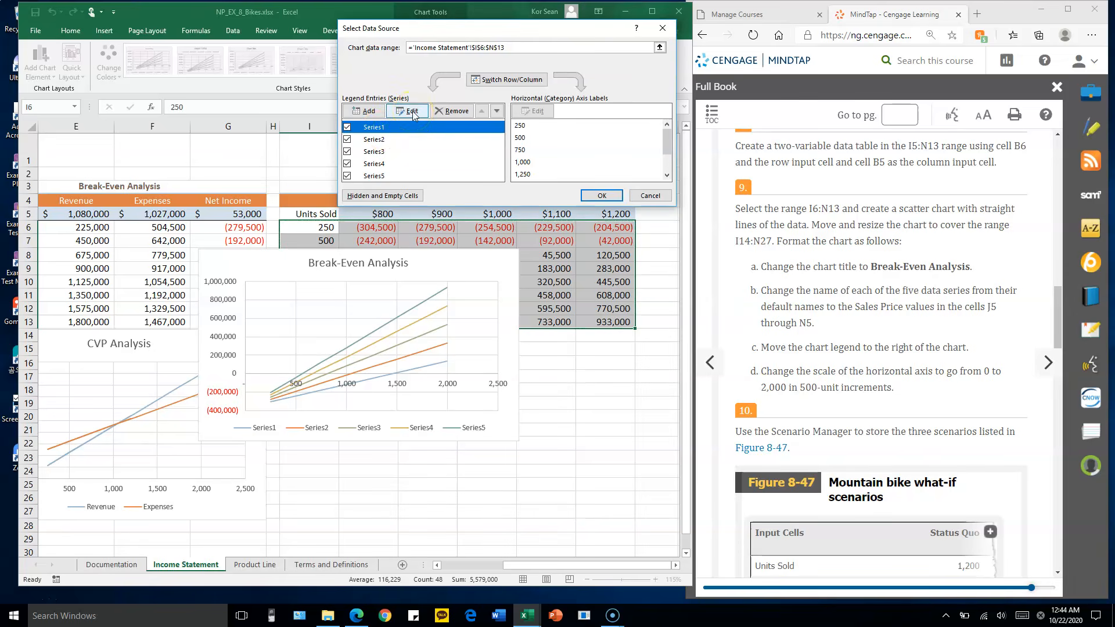
left_click(473, 90)
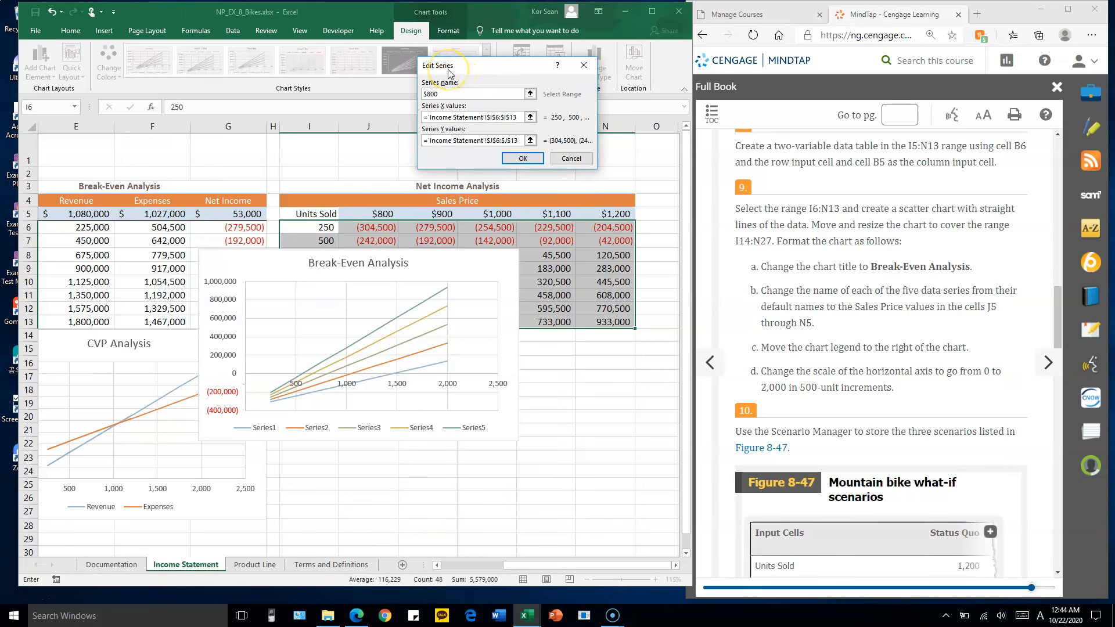
key("Return")
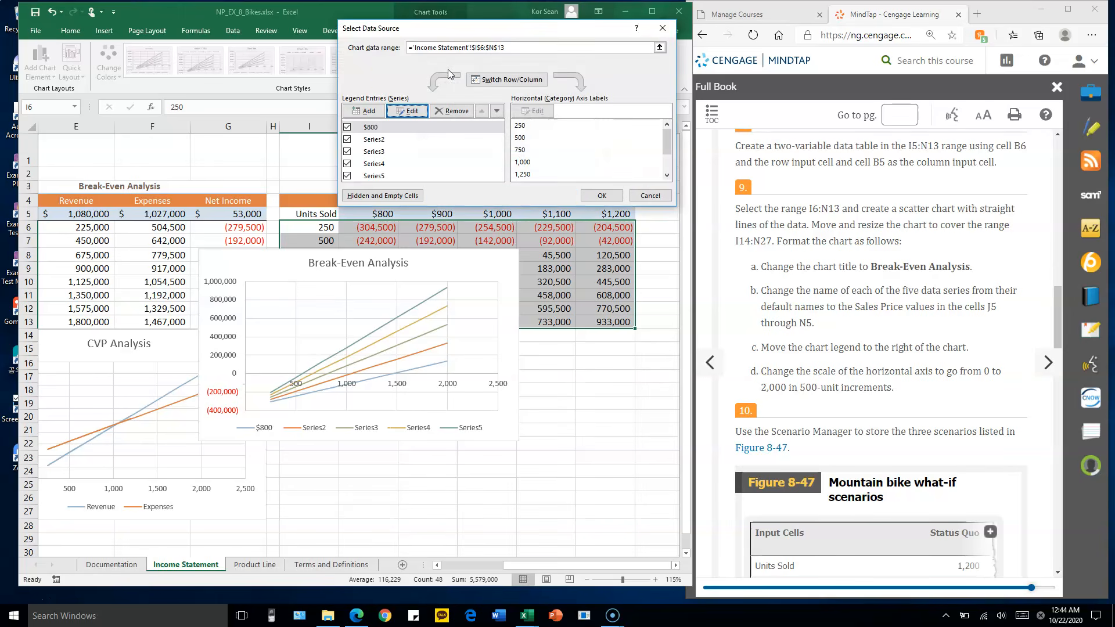
Rename the second data series of the Break-Even Analysis scatter chart to $900 and the third to $1,00
left_click(373, 139)
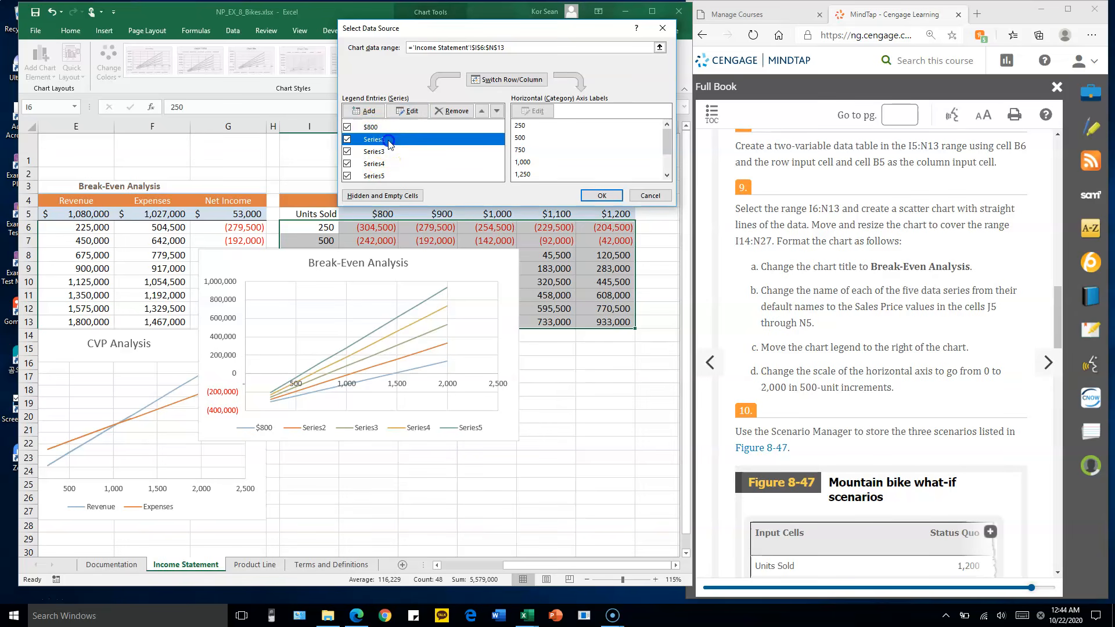
left_click(409, 112)
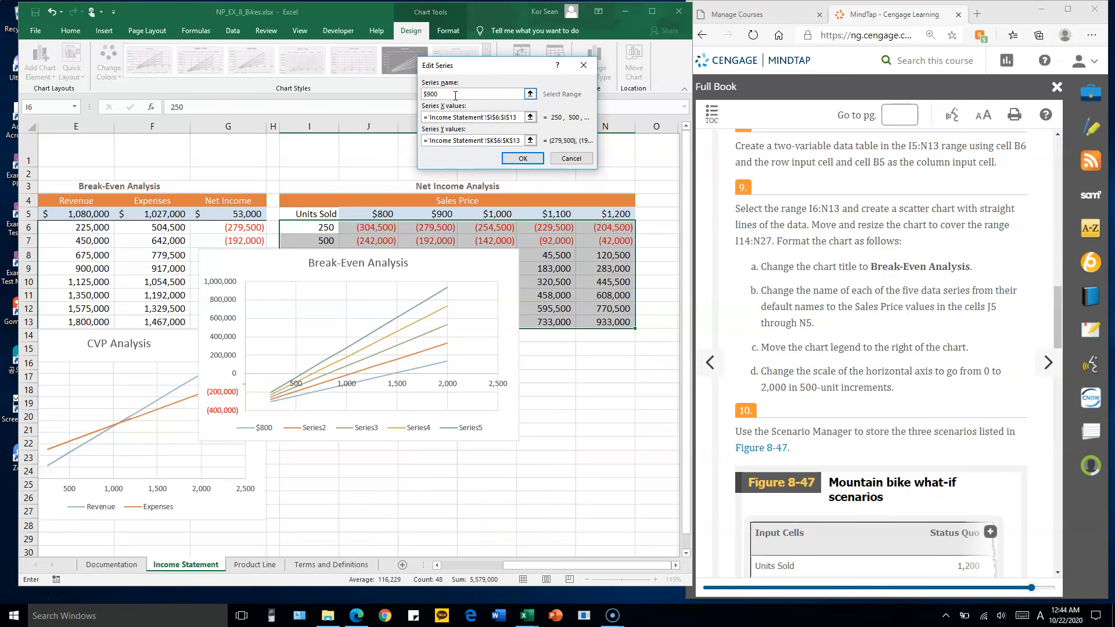
key("Return")
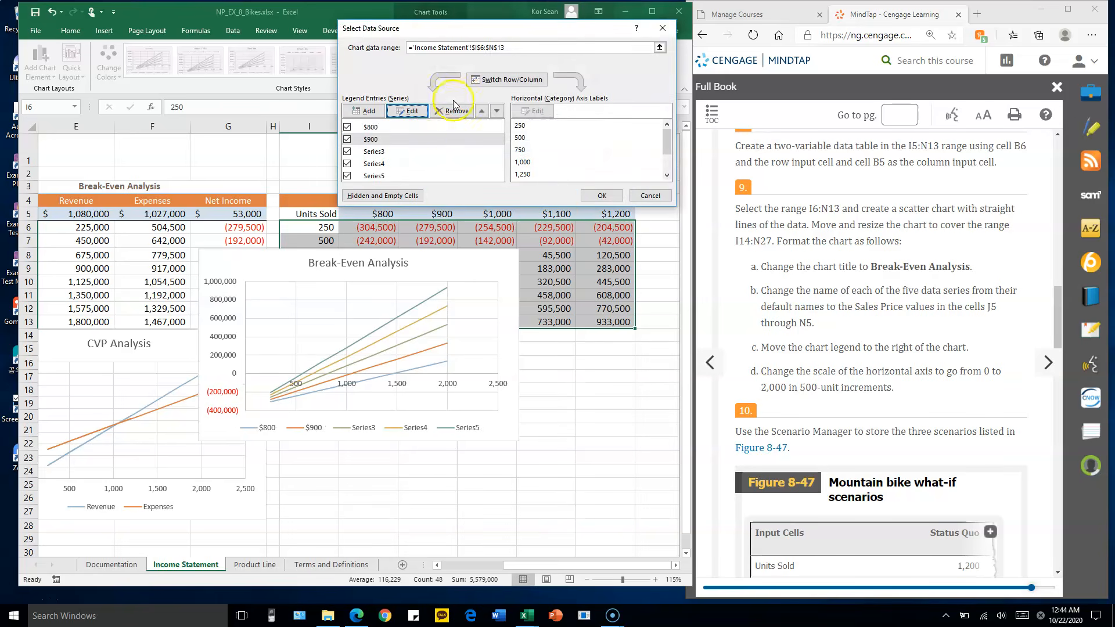
left_click(405, 151)
left_click(413, 112)
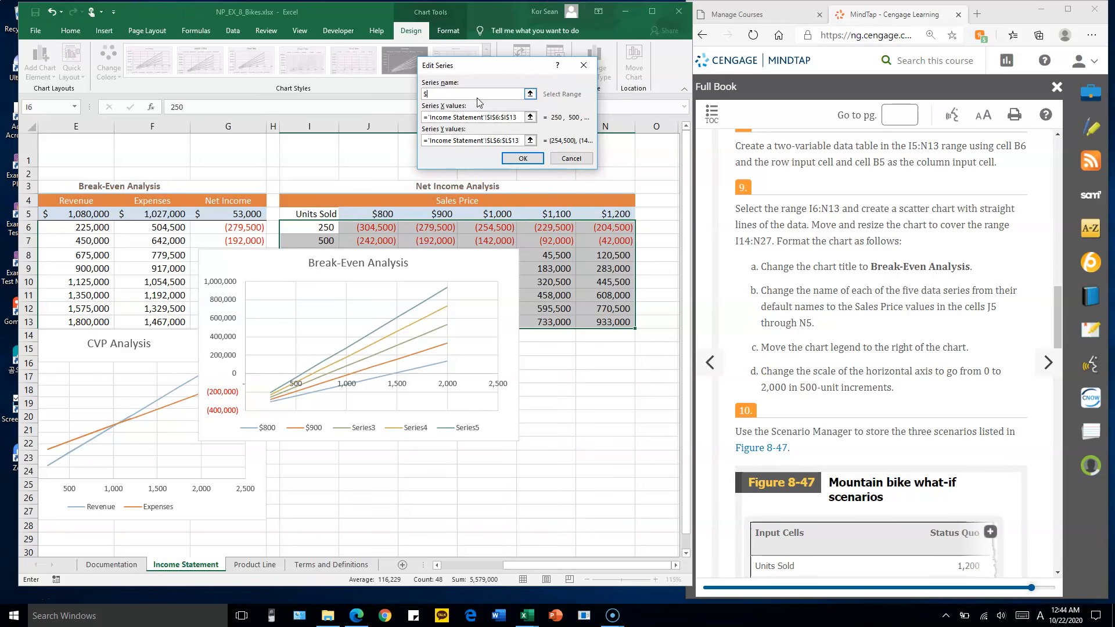
type("$1,00")
key("Return")
Rename the fourth data series to $1,100 and the fifth to $1,200, and apply the data source changes
left_click(405, 165)
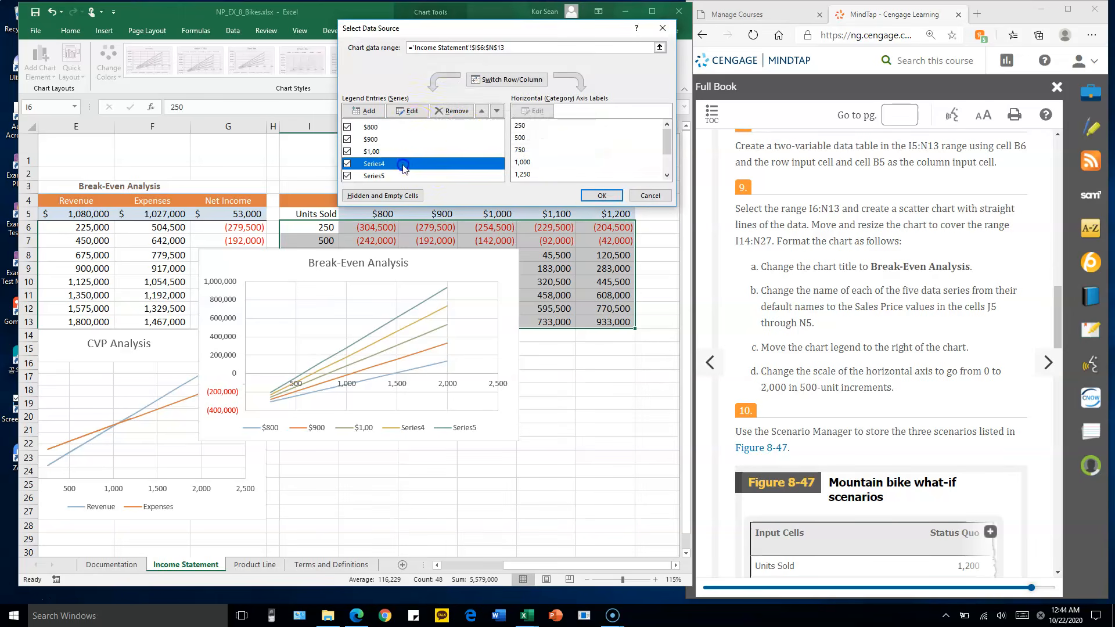
left_click(413, 112)
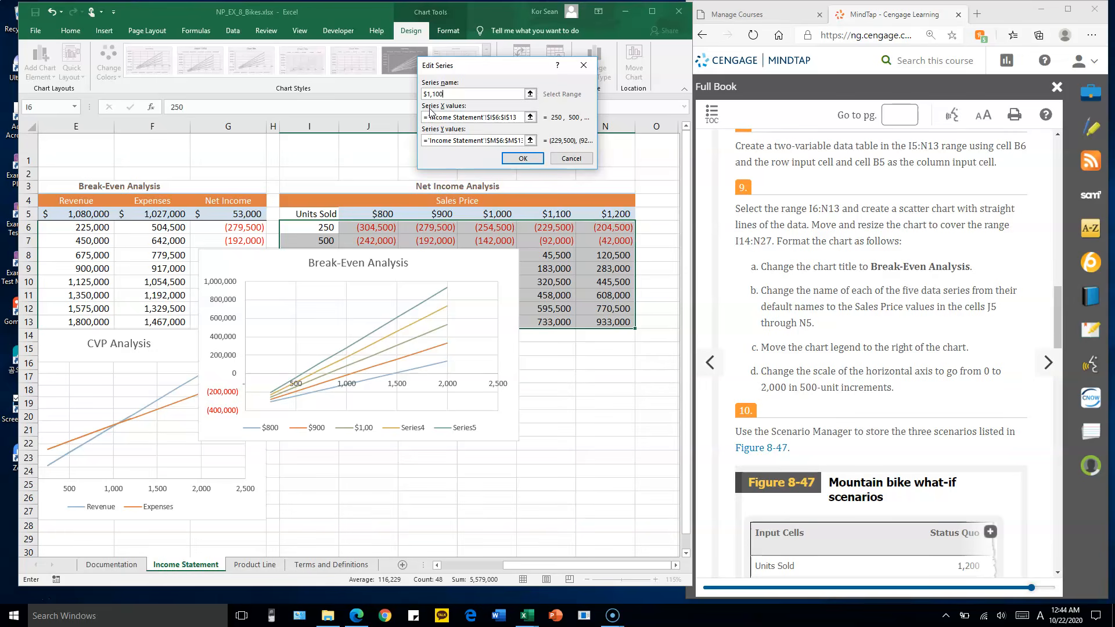
key("Return")
left_click(386, 176)
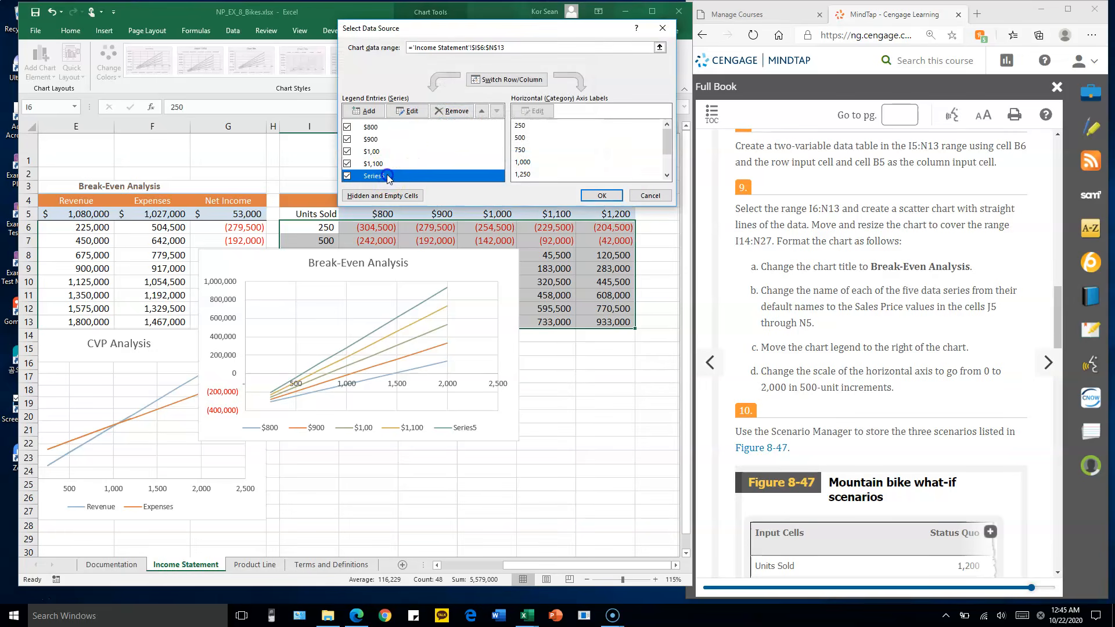
left_click(416, 113)
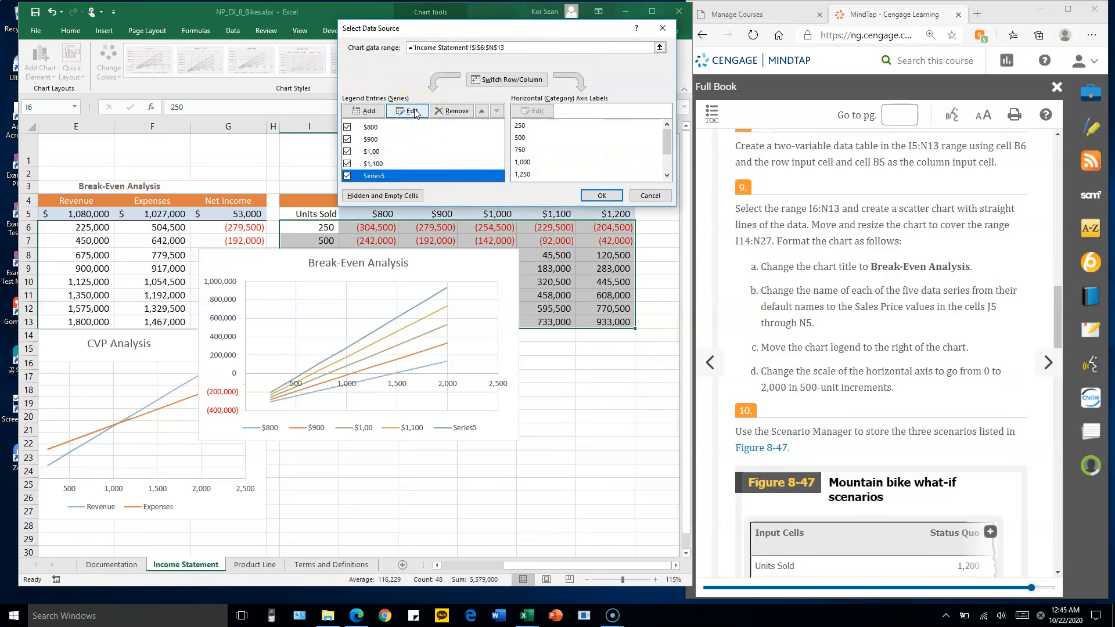
left_click(416, 114)
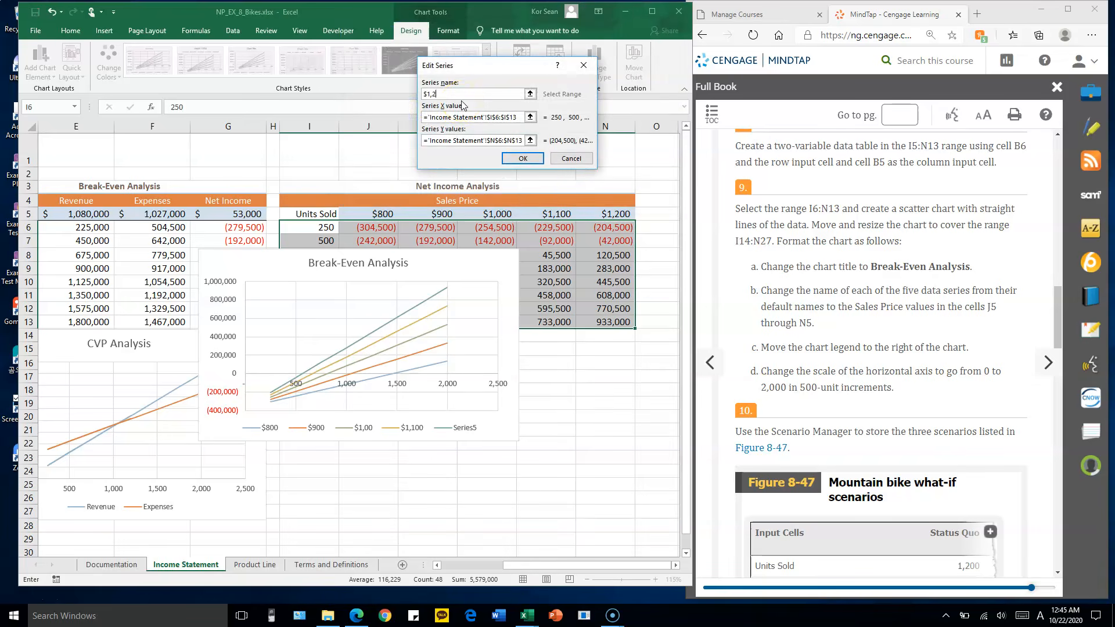
key("Return")
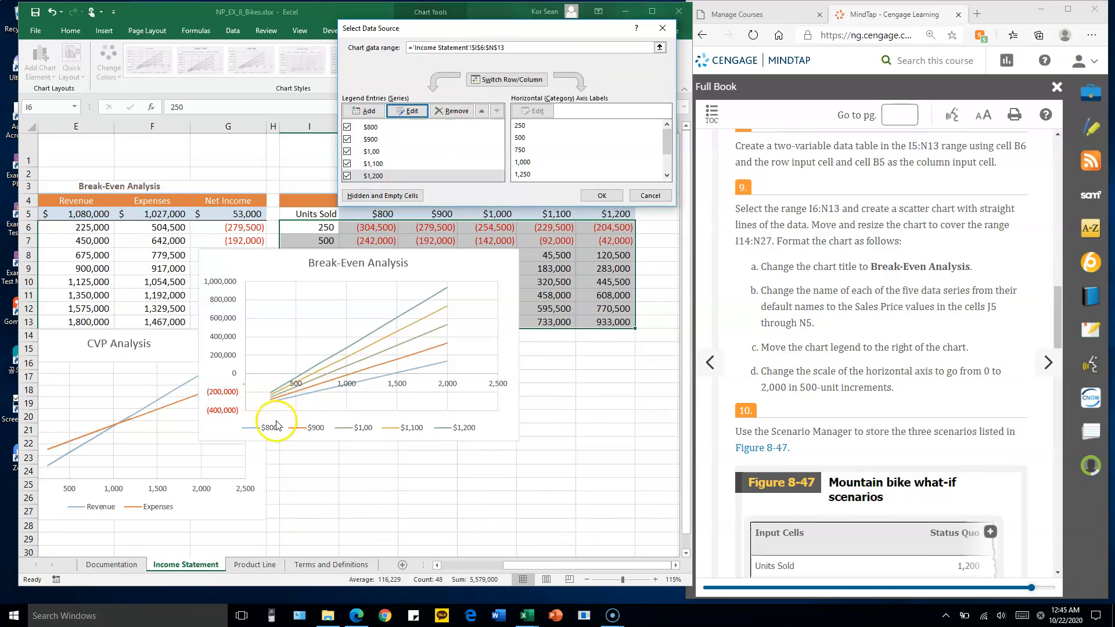
left_click(603, 195)
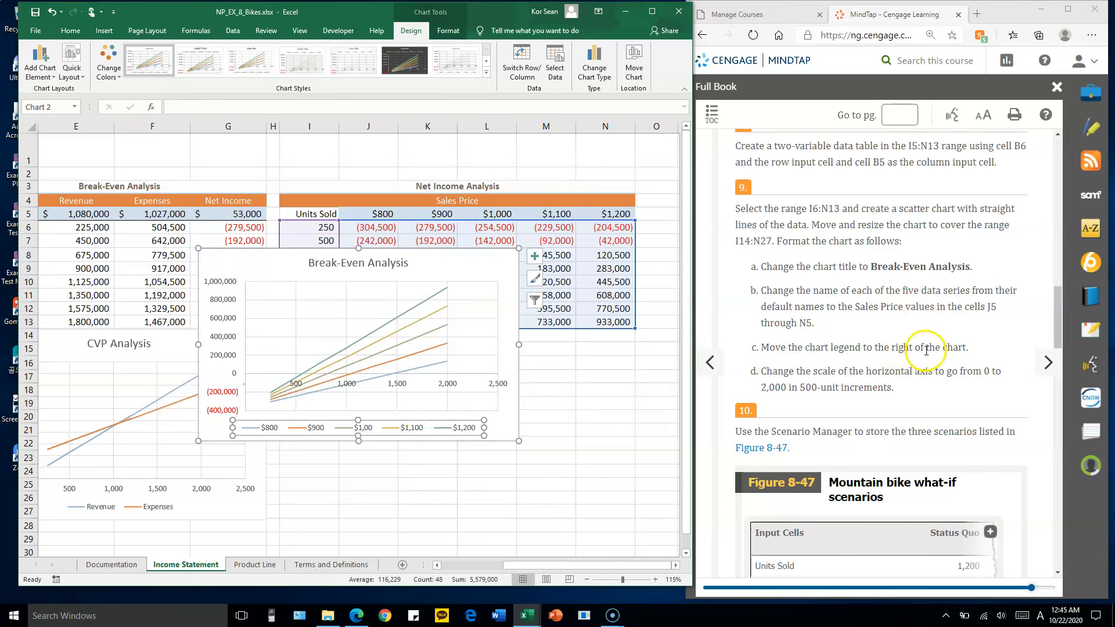
Move the legend of the Break-Even Analysis scatter chart to the right of the chart
left_click(37, 73)
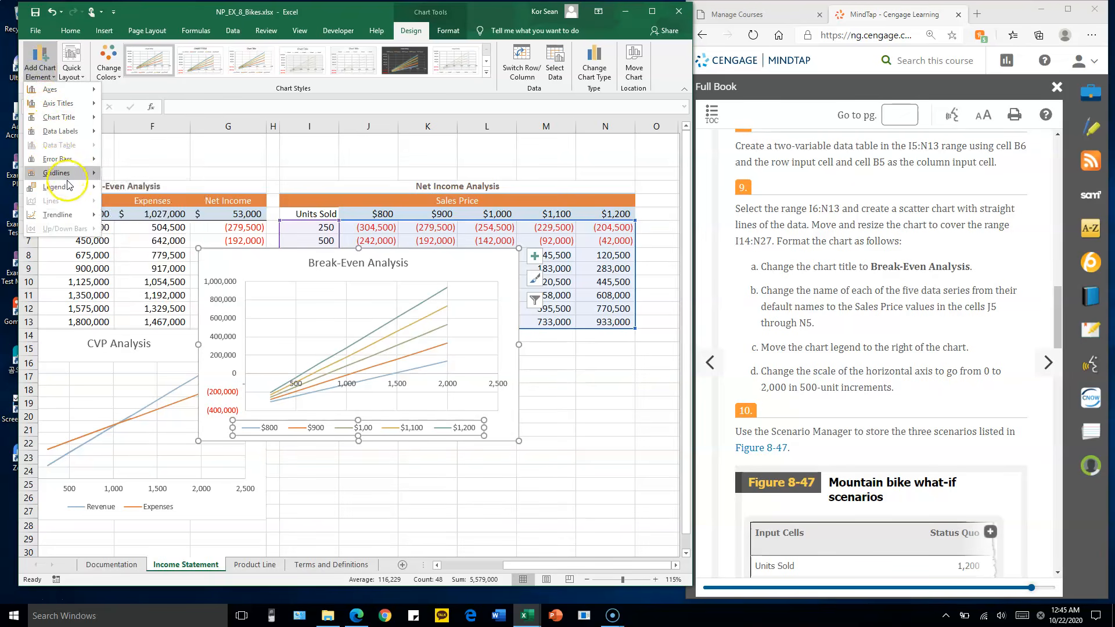
mouse_move(64, 187)
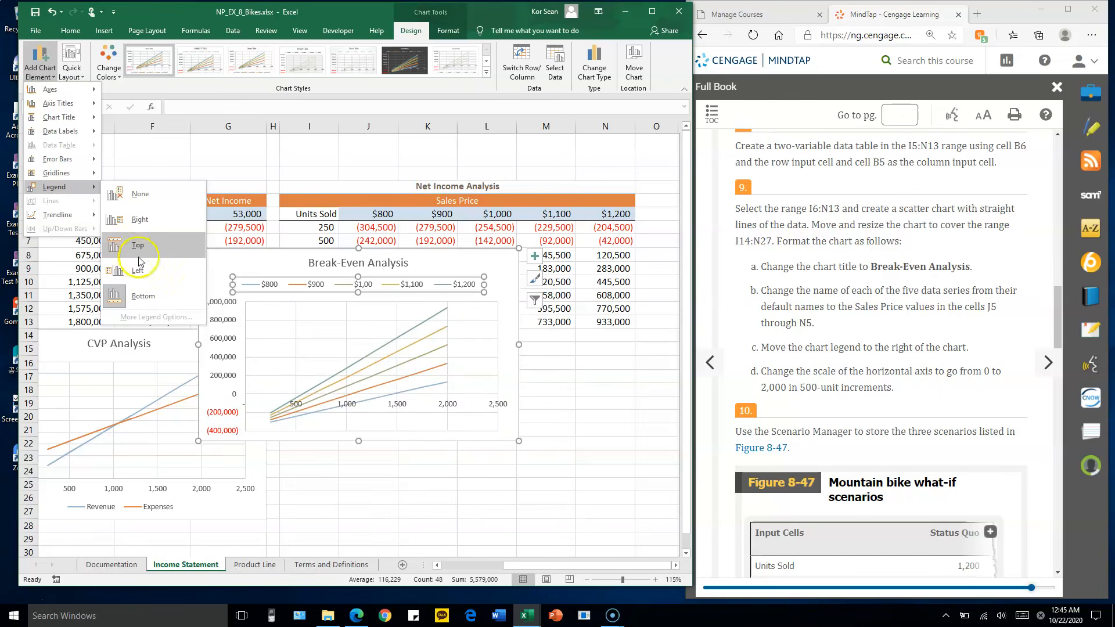
left_click(140, 220)
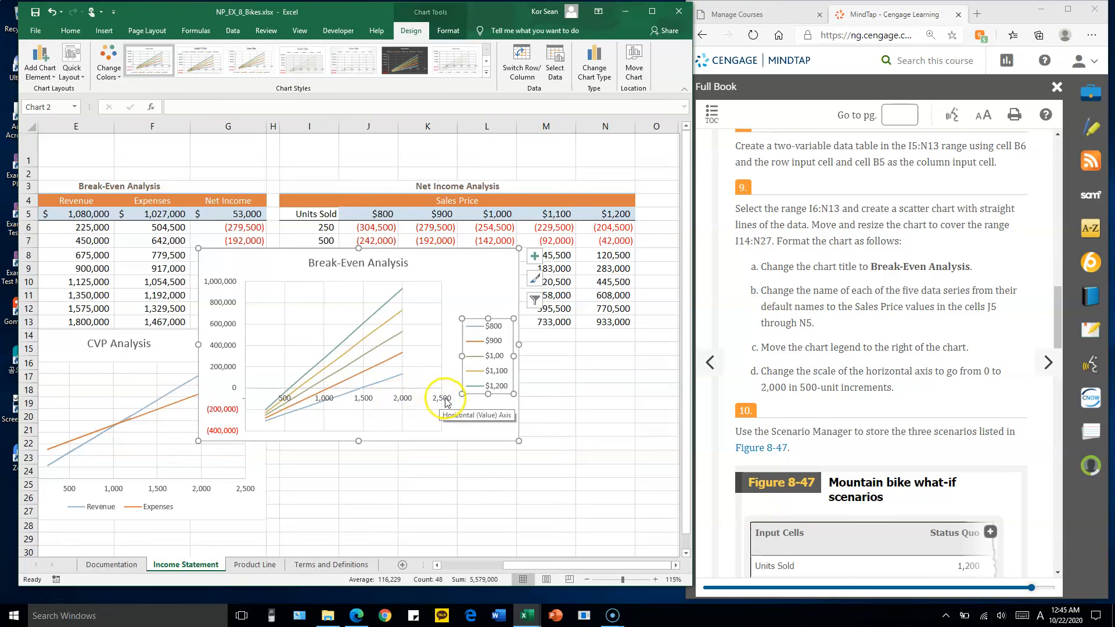
Set the maximum bound of the scatter chart's horizontal axis to 2000 and close the axis formatting
left_click(447, 402)
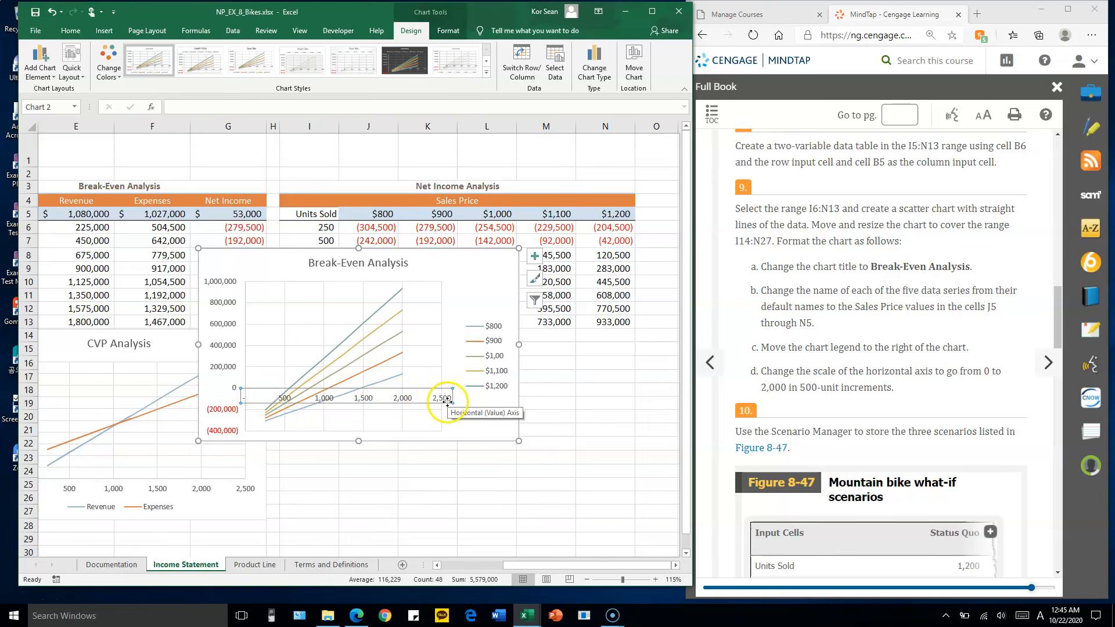
double_click(447, 400)
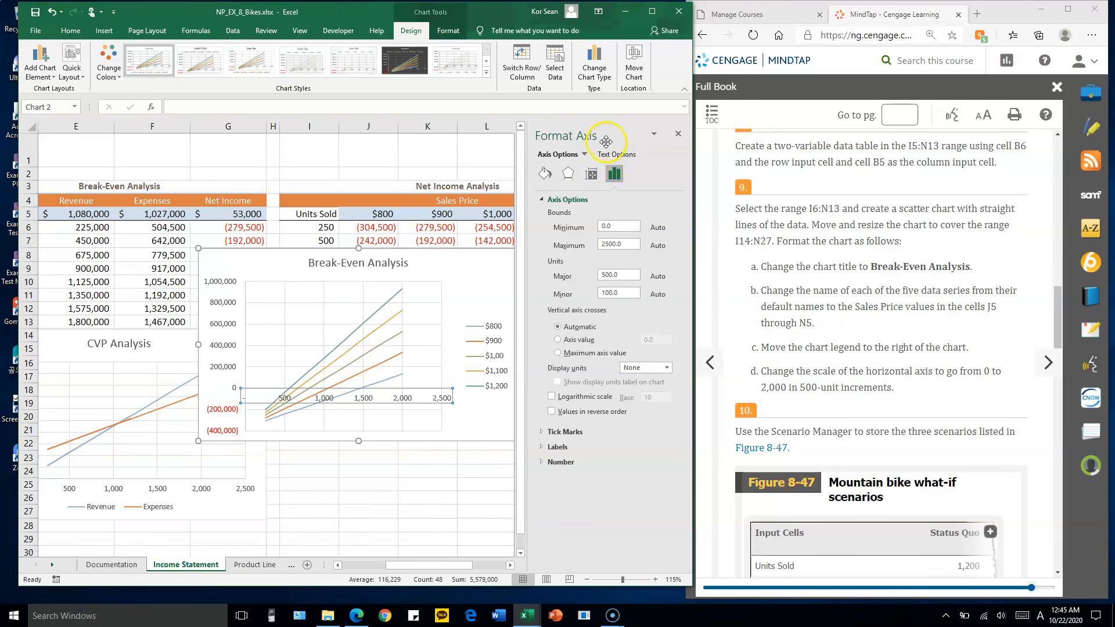
left_click(616, 176)
left_click(617, 225)
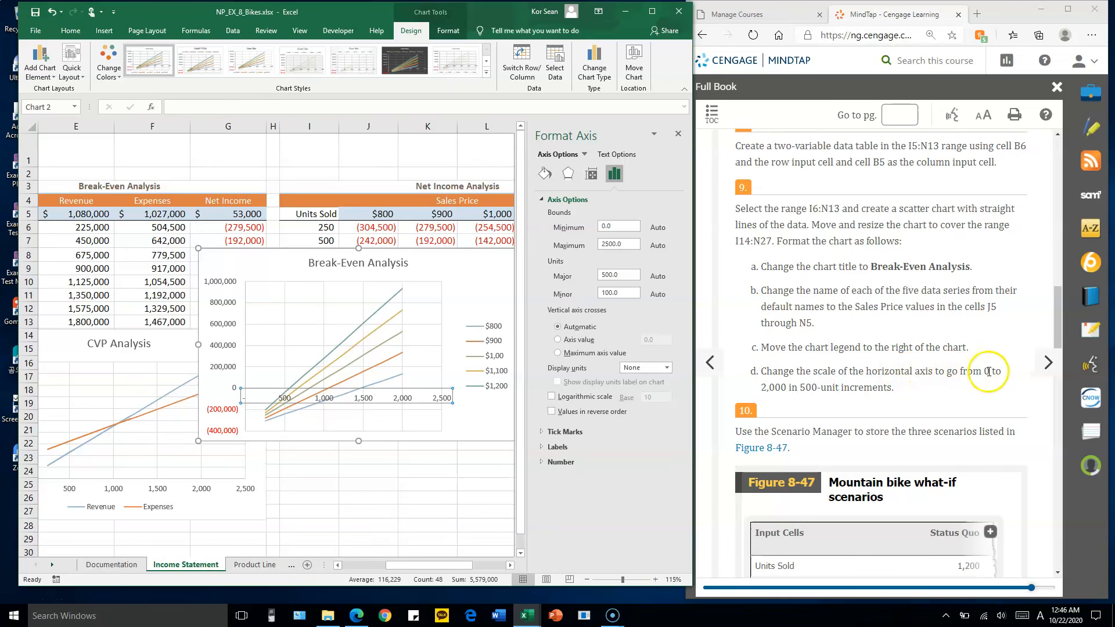
left_click_drag(626, 245, 585, 250)
type("2")
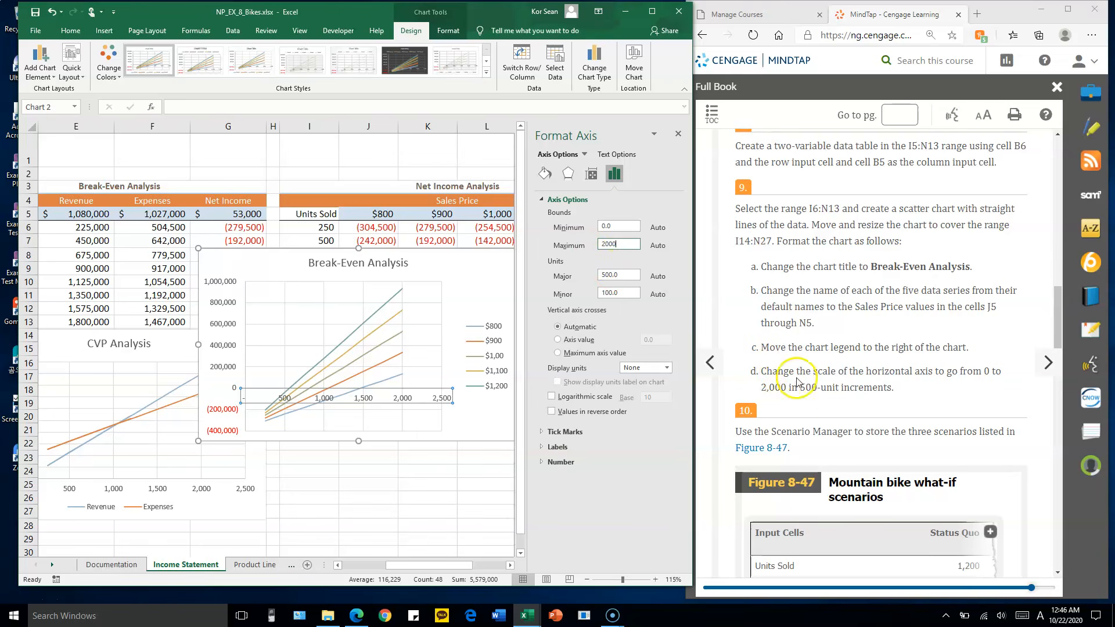
left_click(629, 274)
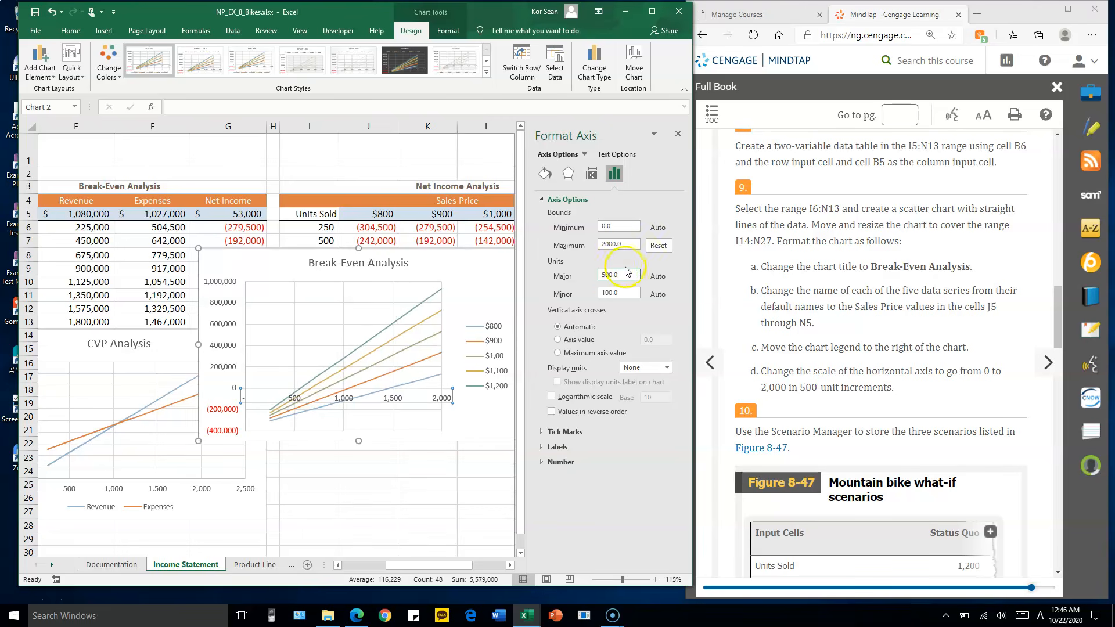
left_click(678, 134)
Move and resize the Break-Even Analysis scatter chart to cover the range I14:N27
left_click_drag(224, 256, 300, 338)
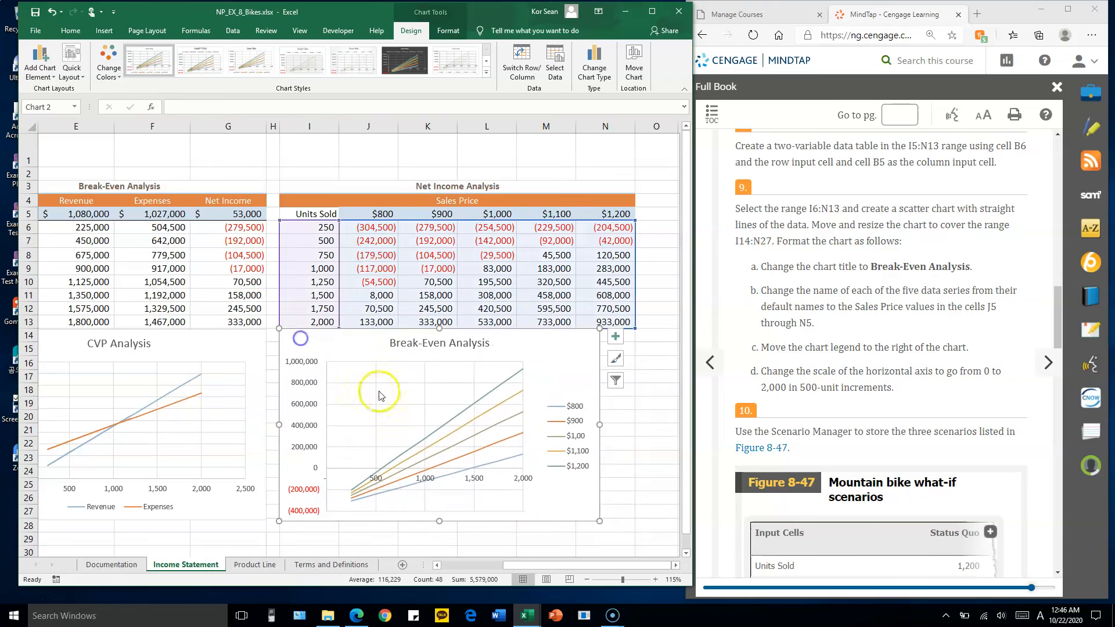
left_click_drag(598, 520, 634, 476)
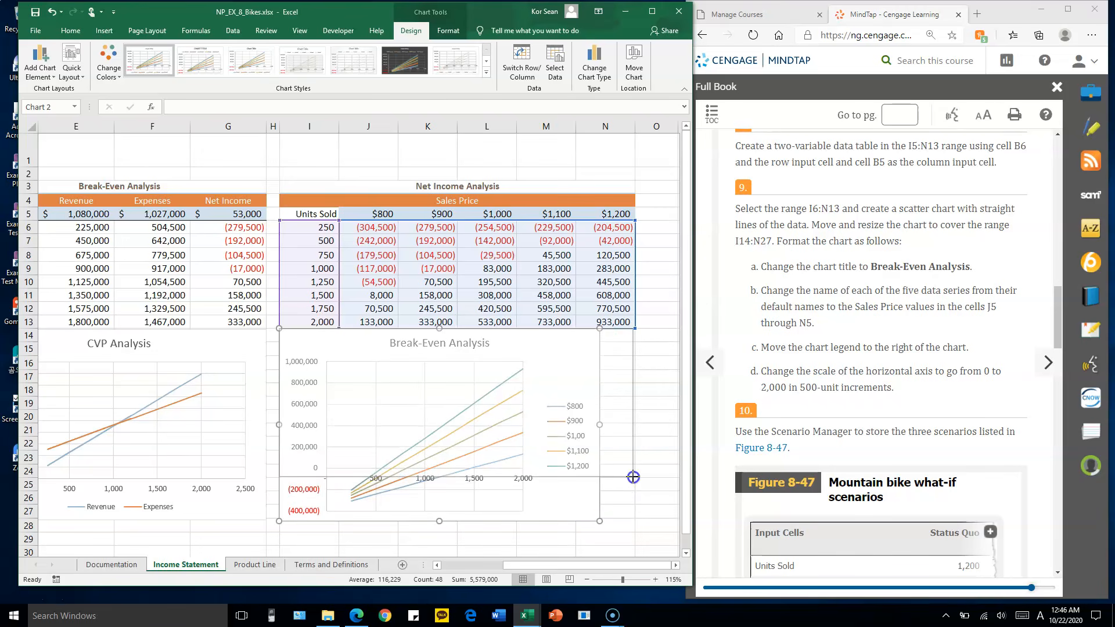
left_click_drag(633, 476, 635, 476)
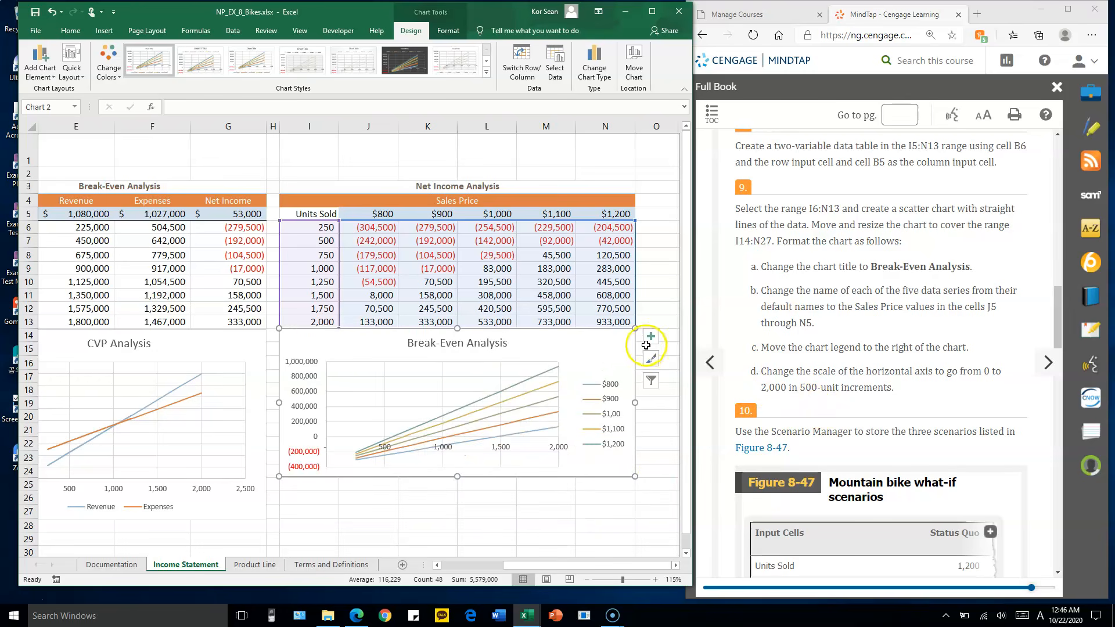
scroll(645, 345, "down", 2)
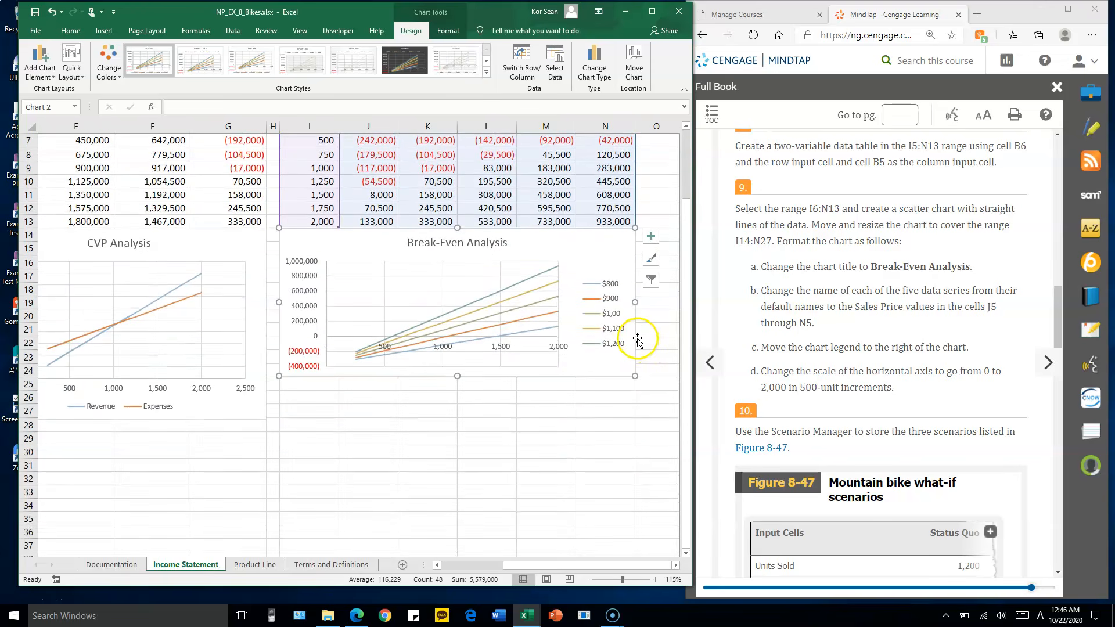
left_click_drag(635, 375, 636, 418)
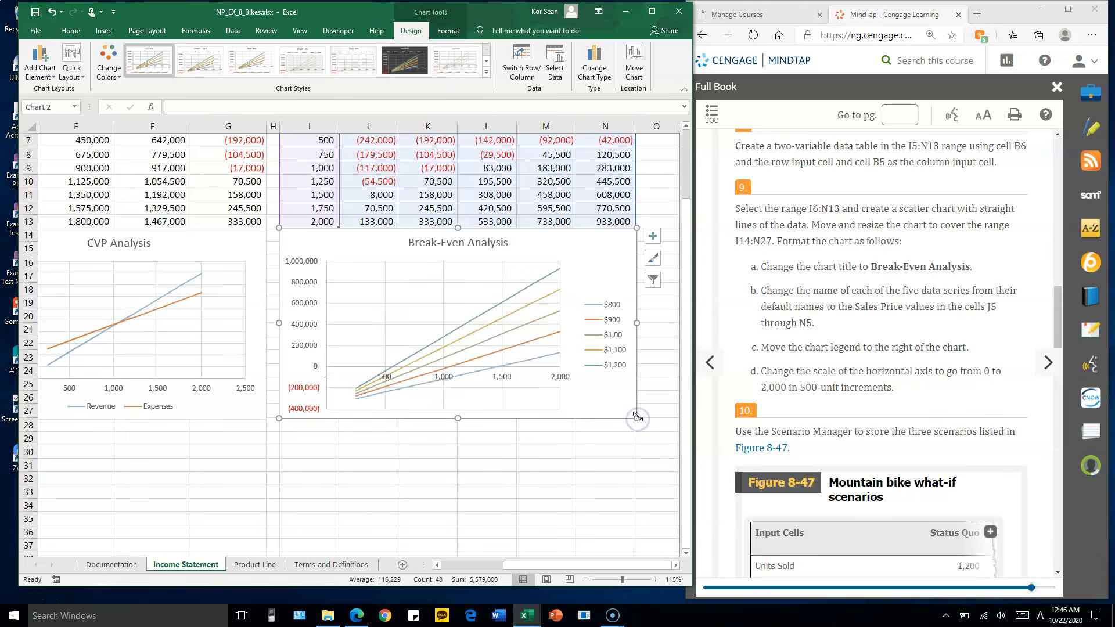
Bring assignment step 10 into view and resize the browser and Excel windows side by side to show more of the scenario table
left_click(816, 347)
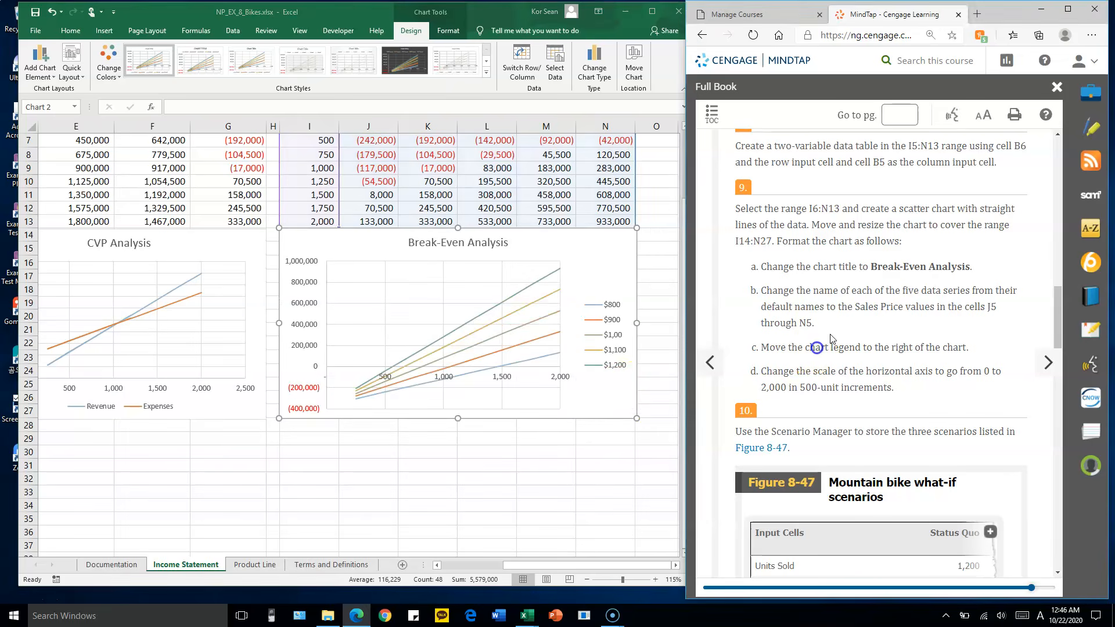
scroll(831, 339, "down", 3)
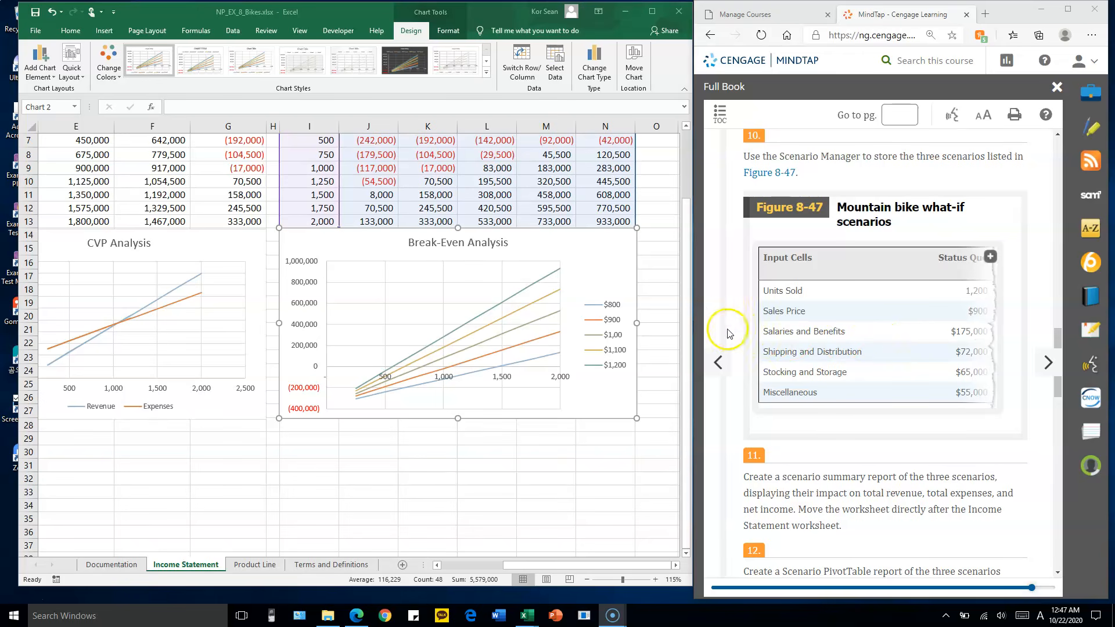
left_click_drag(692, 318, 529, 326)
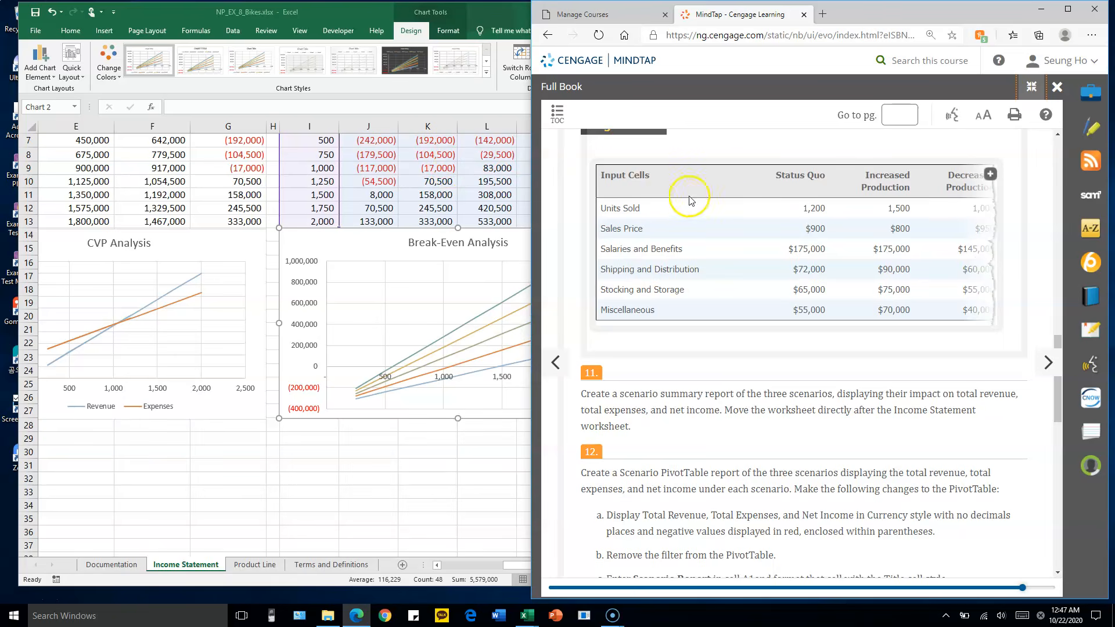
left_click(357, 15)
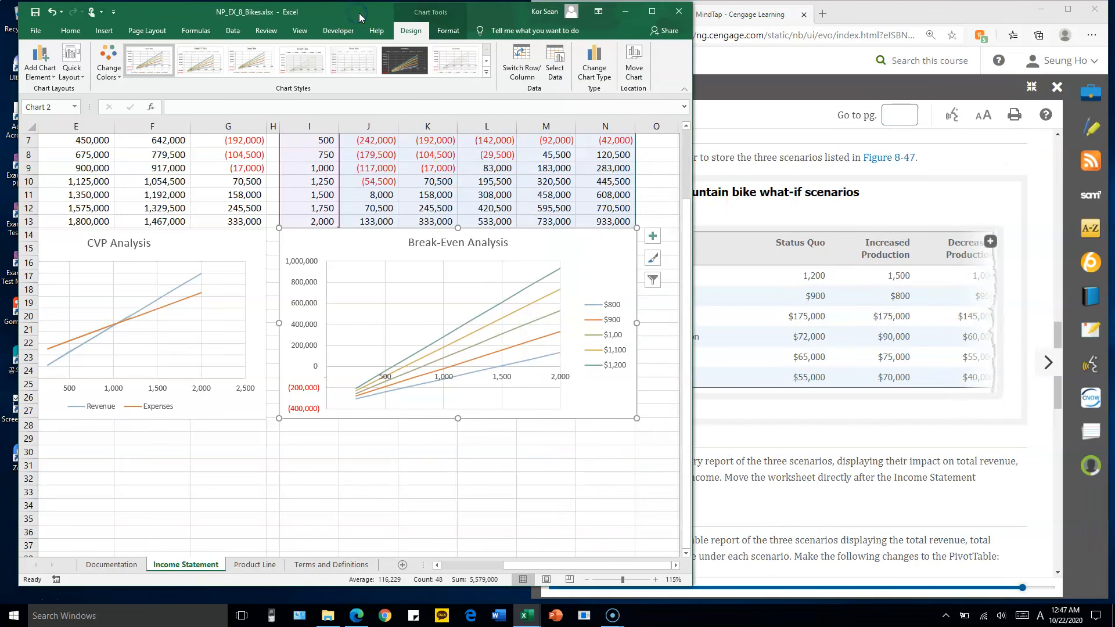
left_click_drag(692, 221, 531, 232)
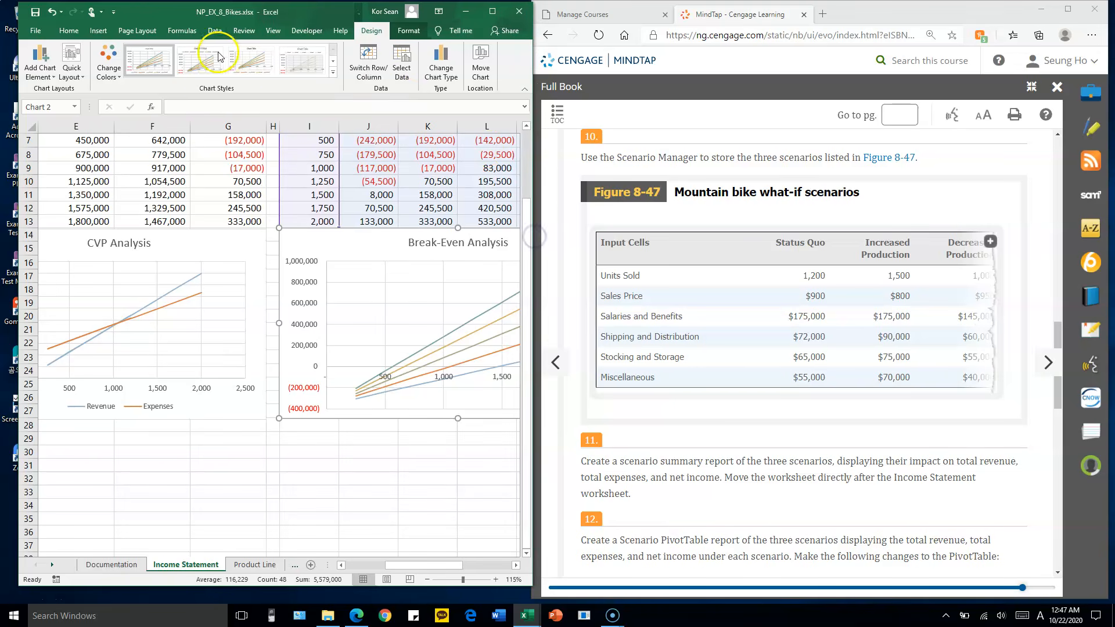
left_click(215, 30)
left_click_drag(17, 50, 1, 50)
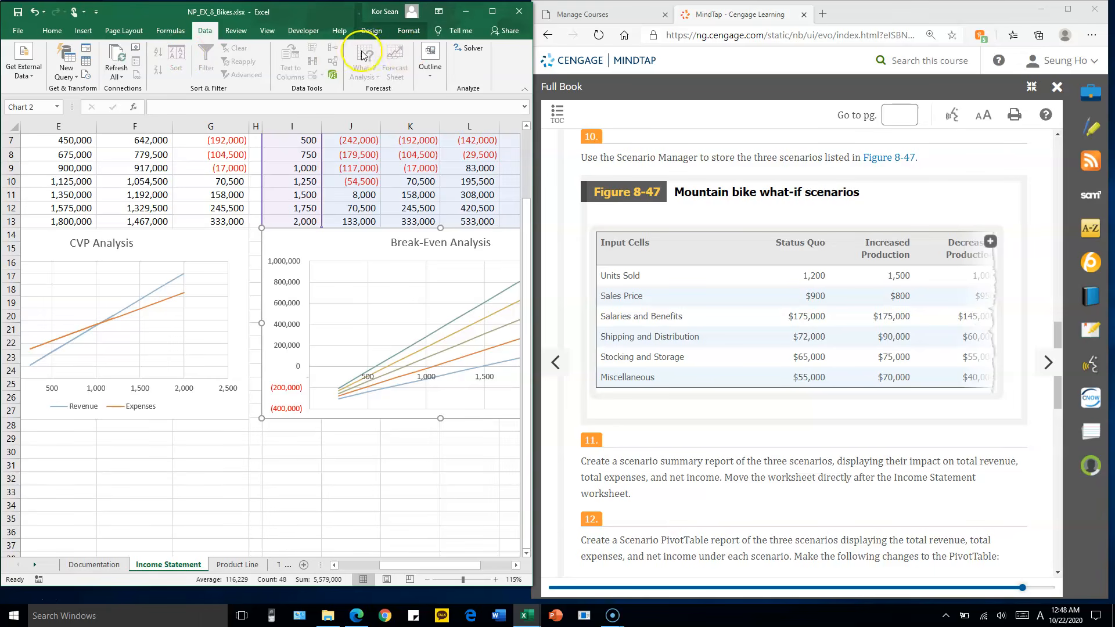
Deselect the chart by selecting empty cell G29 and open the Scenario Manager
left_click(185, 439)
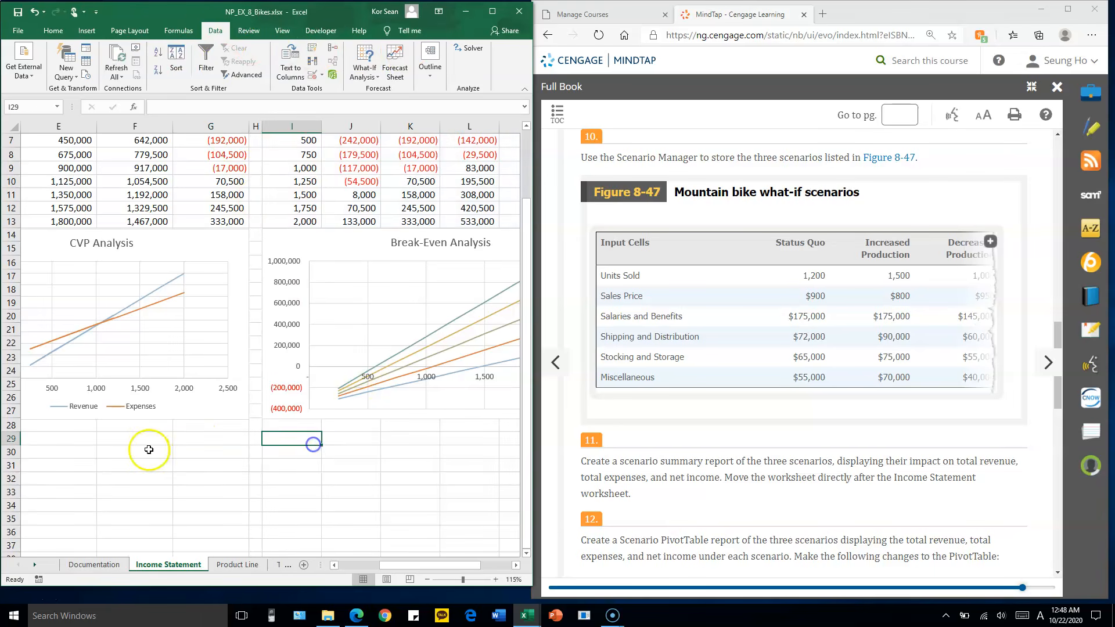
left_click(184, 448)
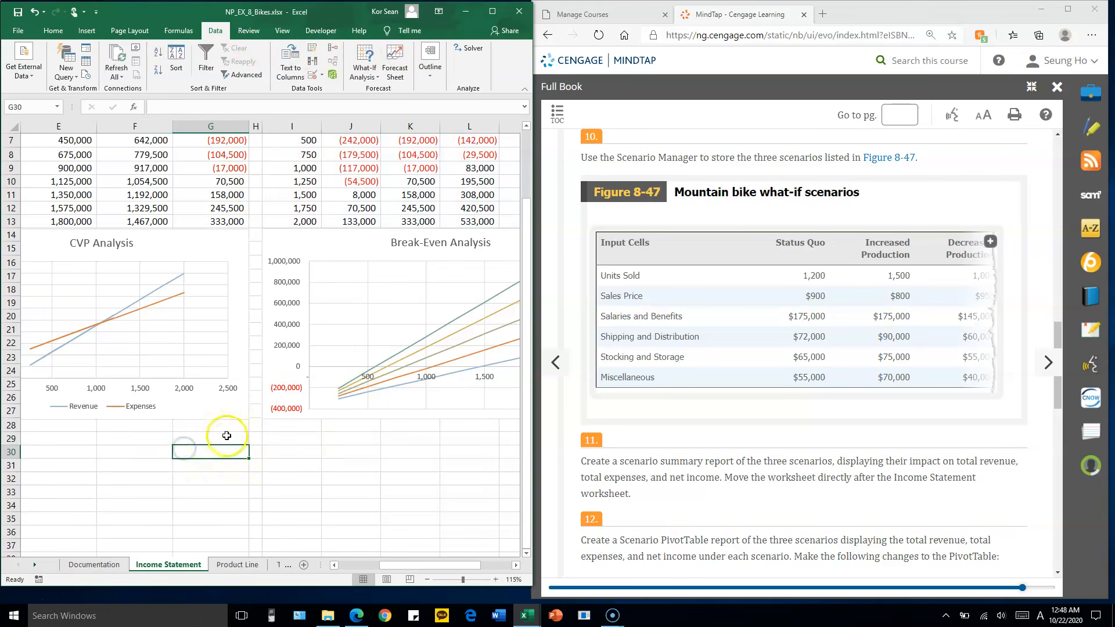
left_click(196, 438)
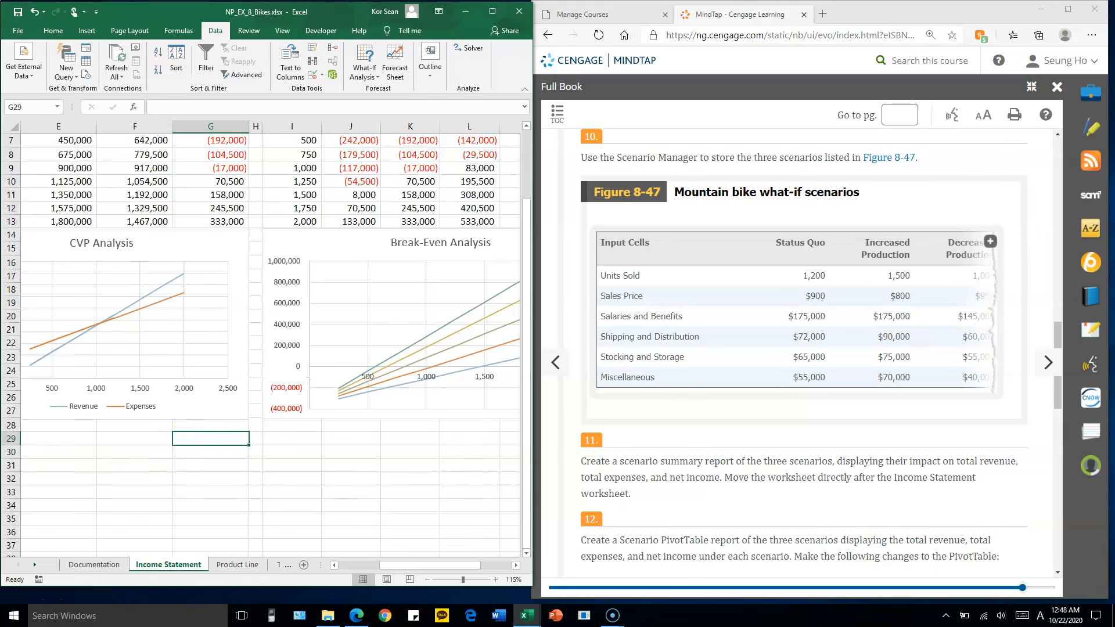
left_click(367, 78)
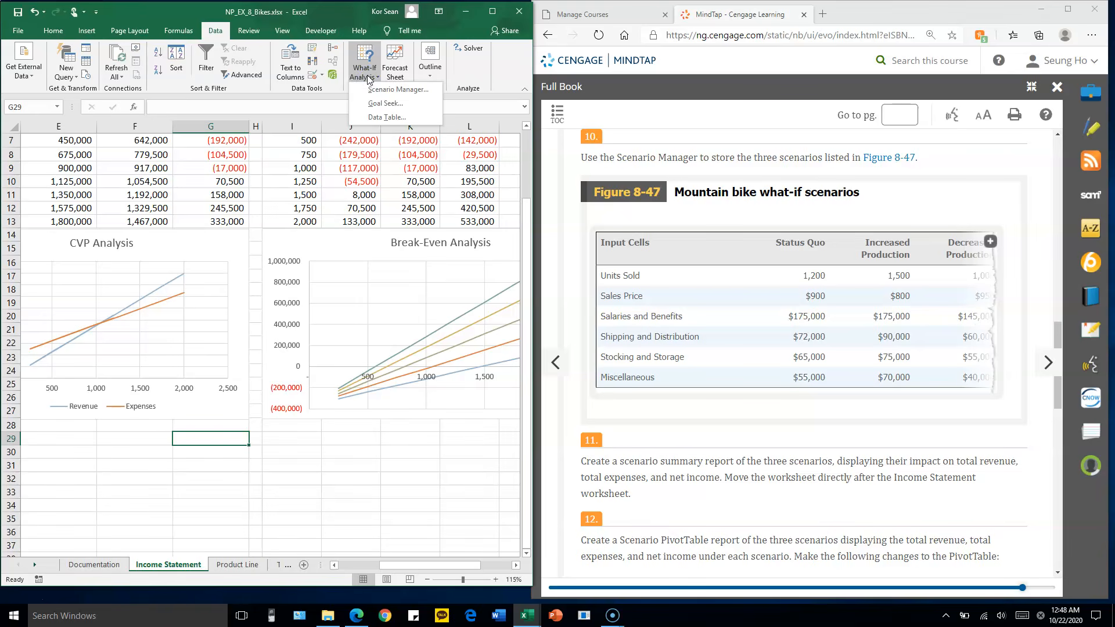
left_click(372, 93)
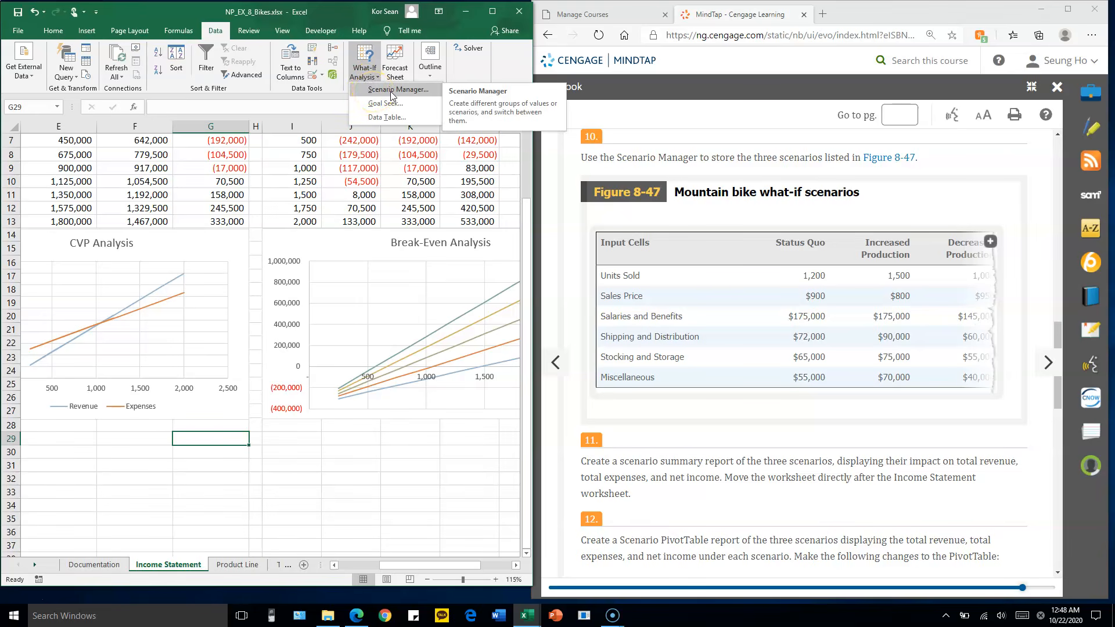
Open the Scenario Manager and widen the browser window so all three mountain bike what-if scenario columns show beside the dialog
left_click(393, 92)
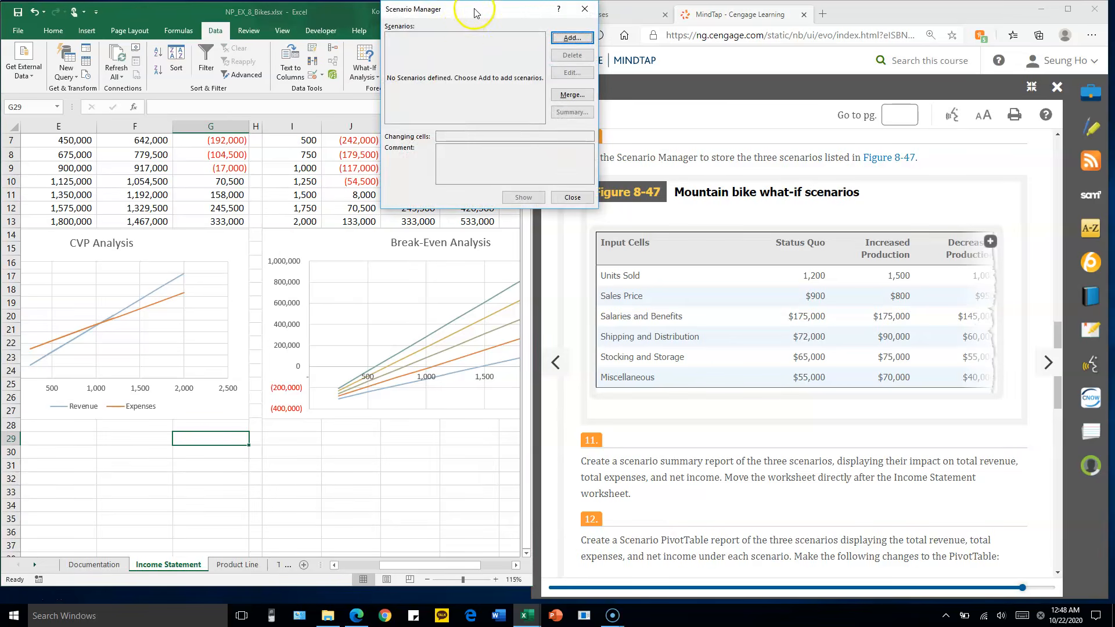
left_click_drag(364, 94, 360, 95)
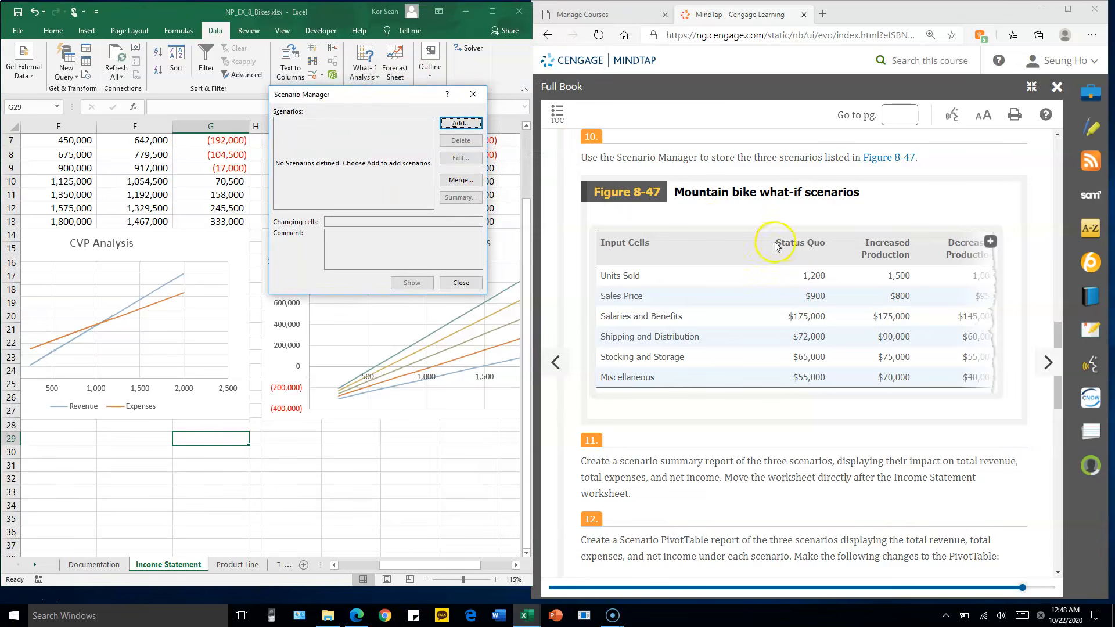
left_click(531, 326)
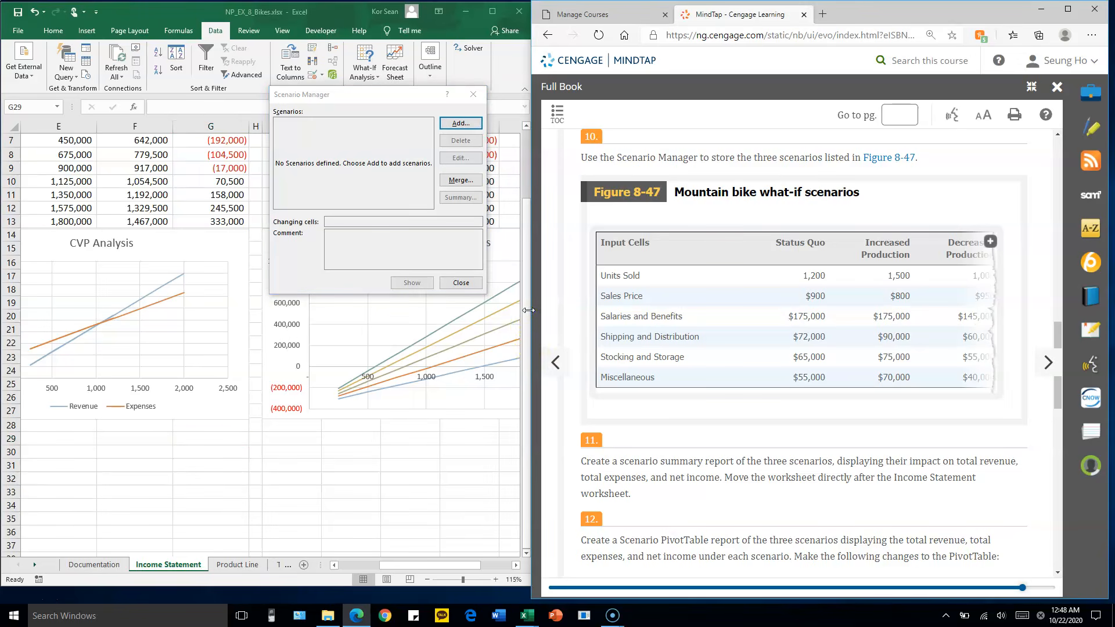
left_click_drag(532, 312, 841, 285)
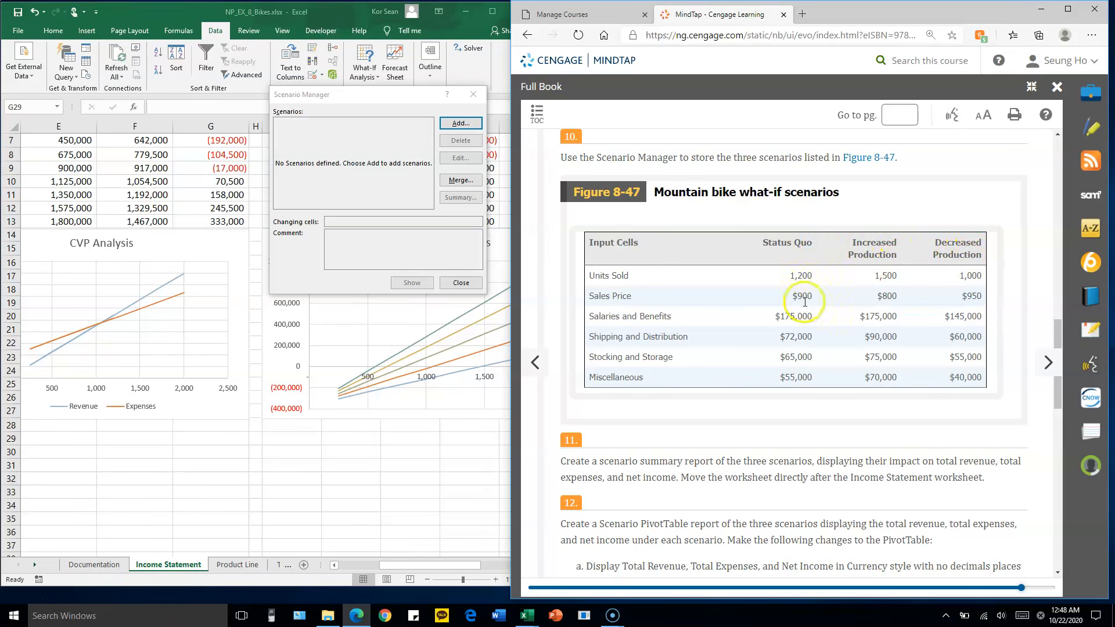
left_click_drag(366, 95, 346, 103)
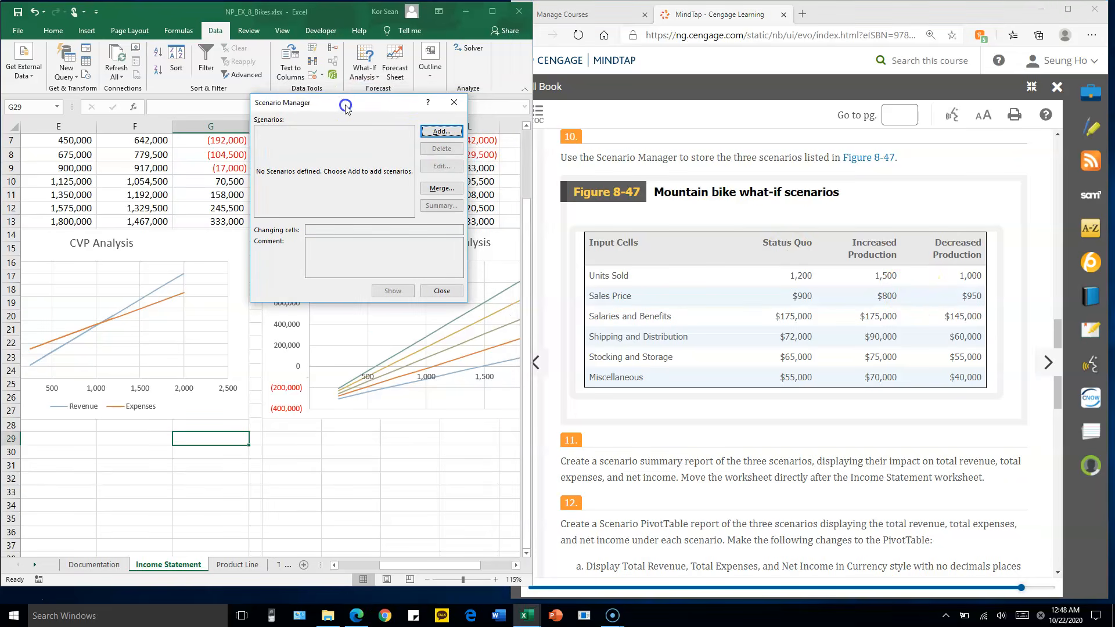
Start a new scenario named Status Quo and select its current changing cells reference for replacement
left_click(441, 132)
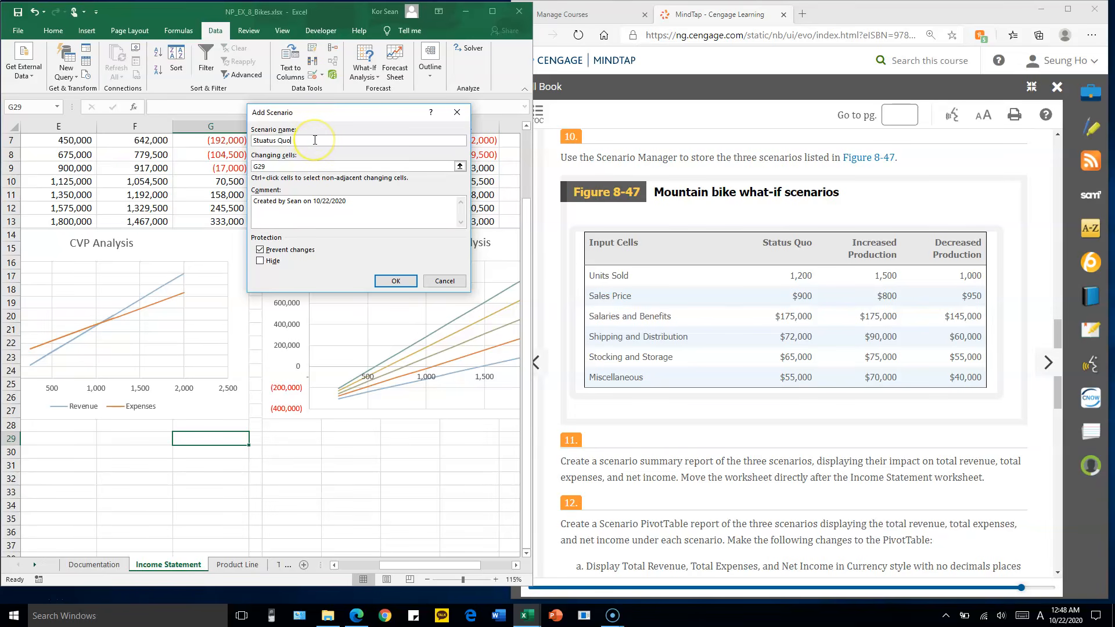
left_click_drag(348, 112, 378, 105)
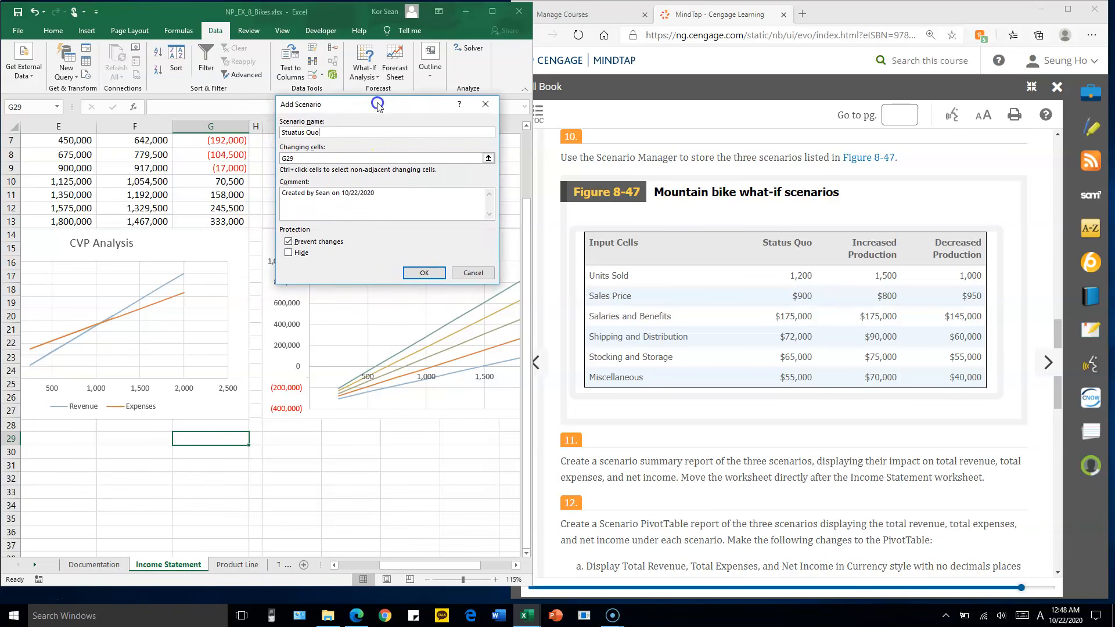
left_click(339, 158)
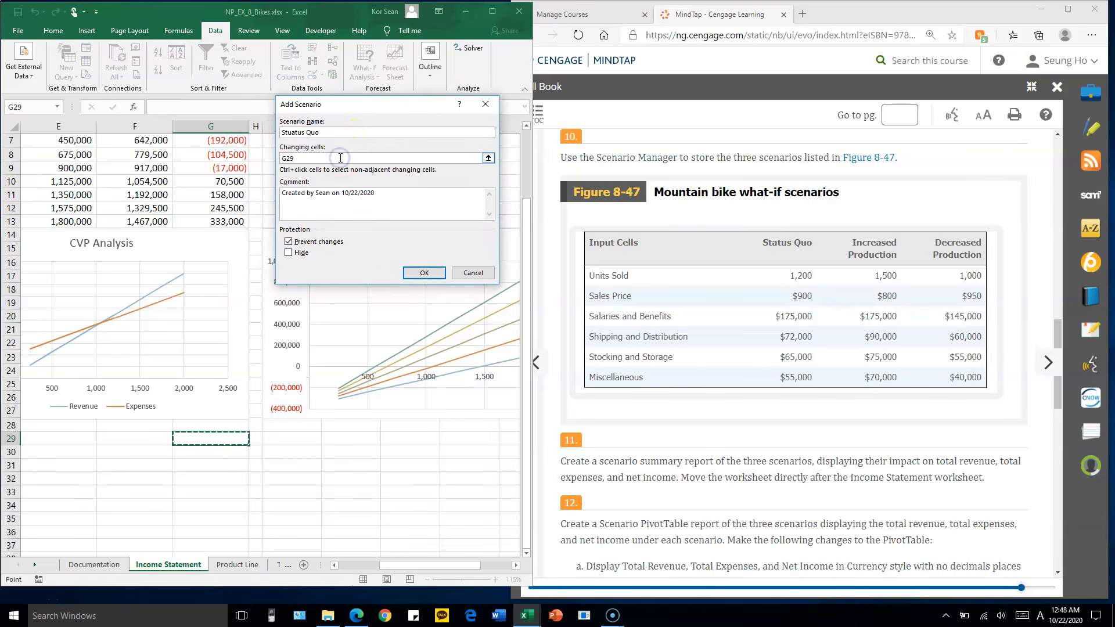
left_click_drag(307, 158, 266, 161)
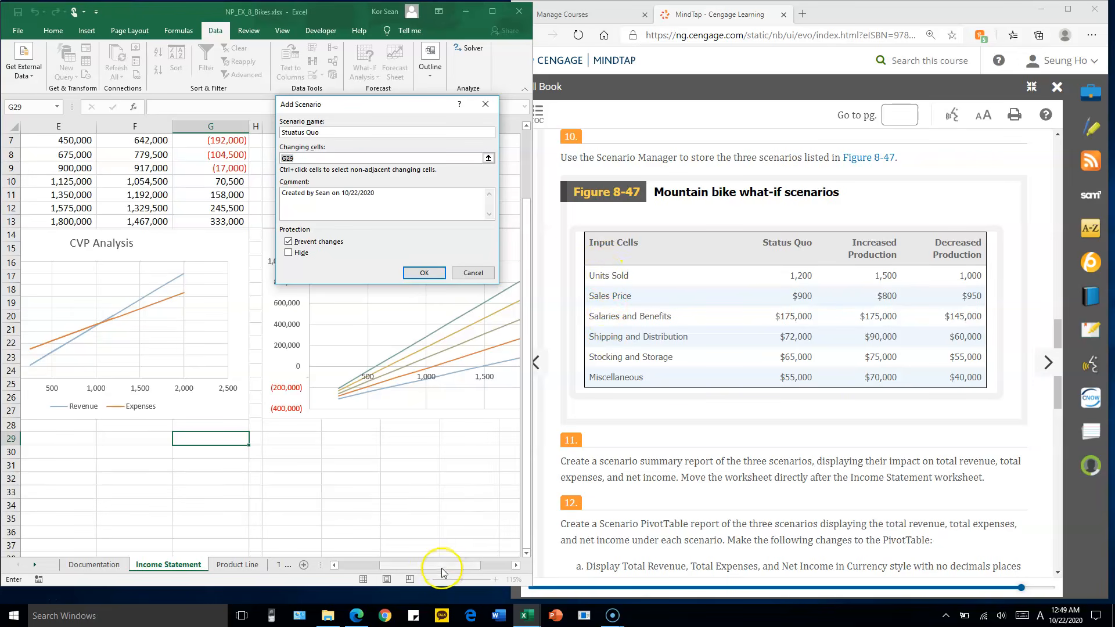
left_click_drag(442, 566, 366, 566)
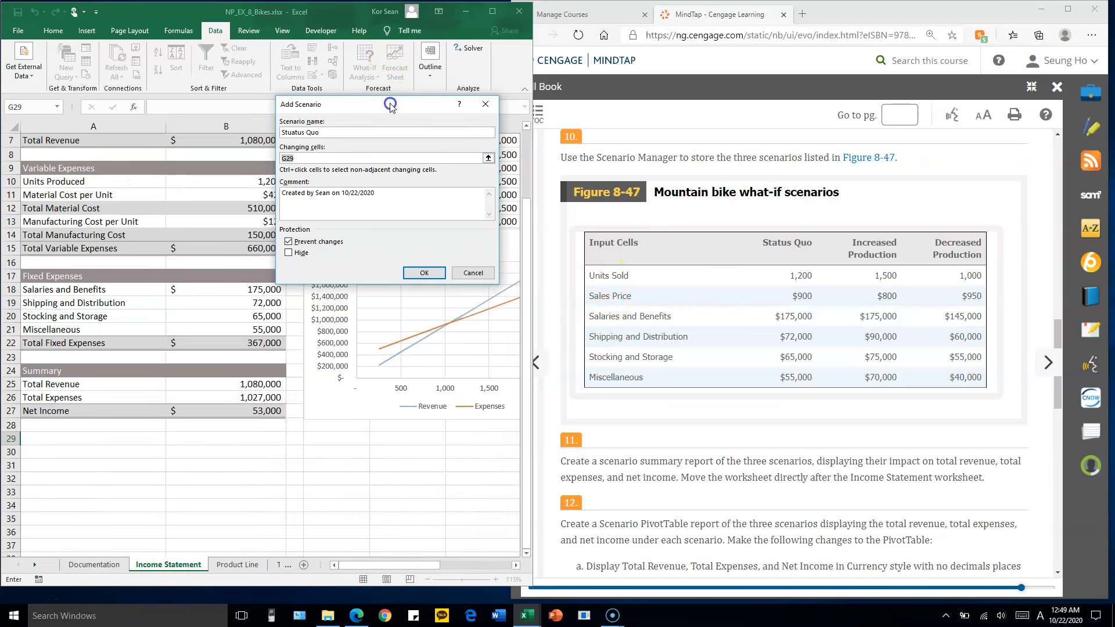
left_click_drag(391, 104, 428, 95)
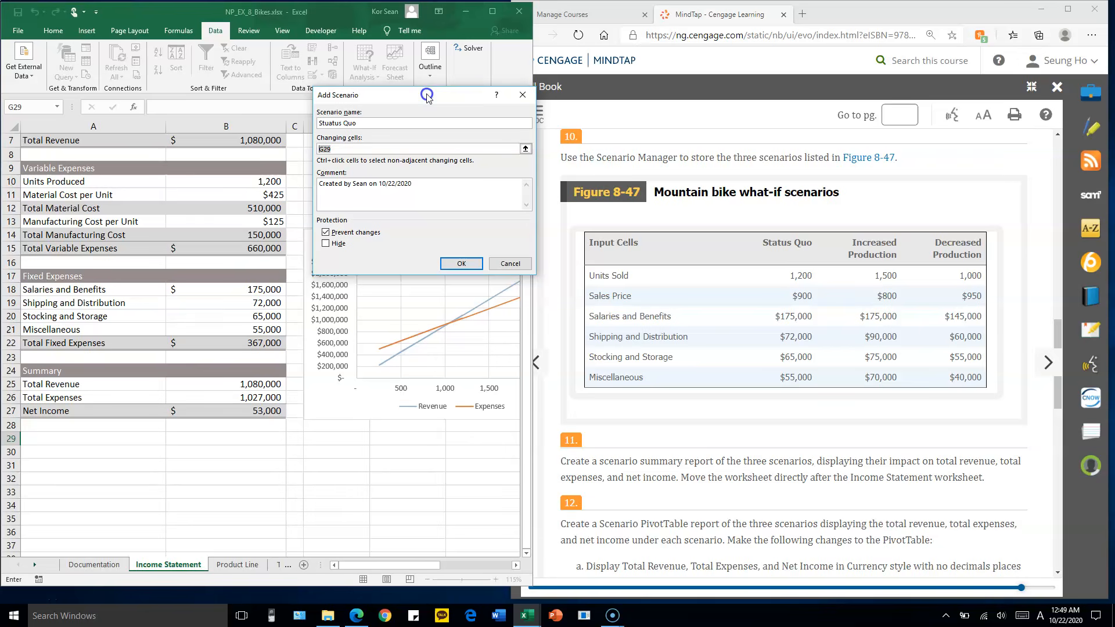
left_click(268, 181)
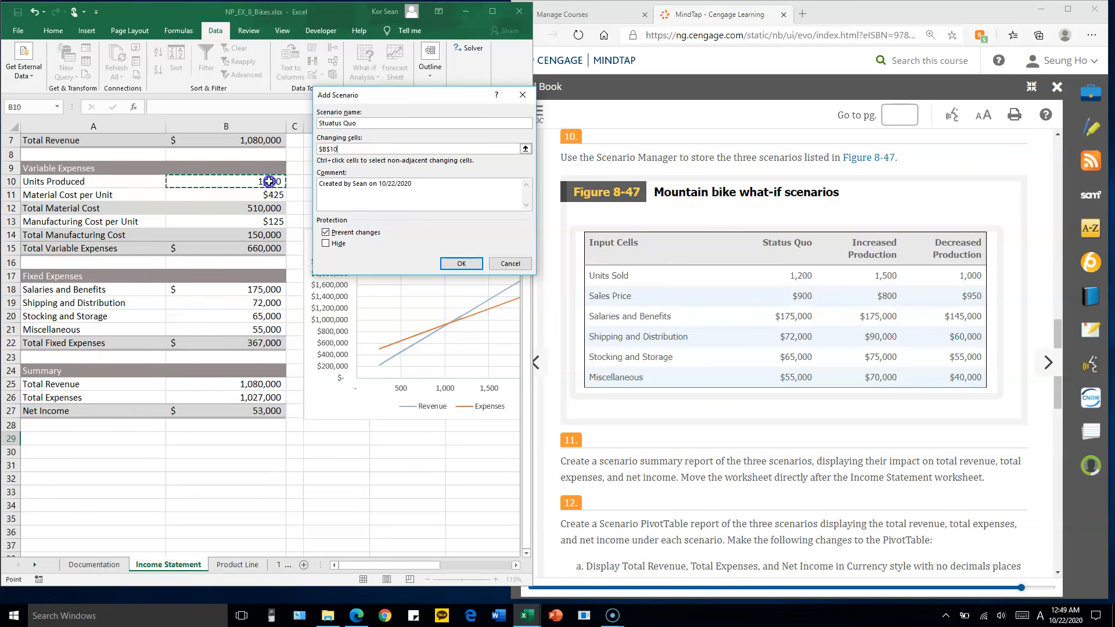
type(",")
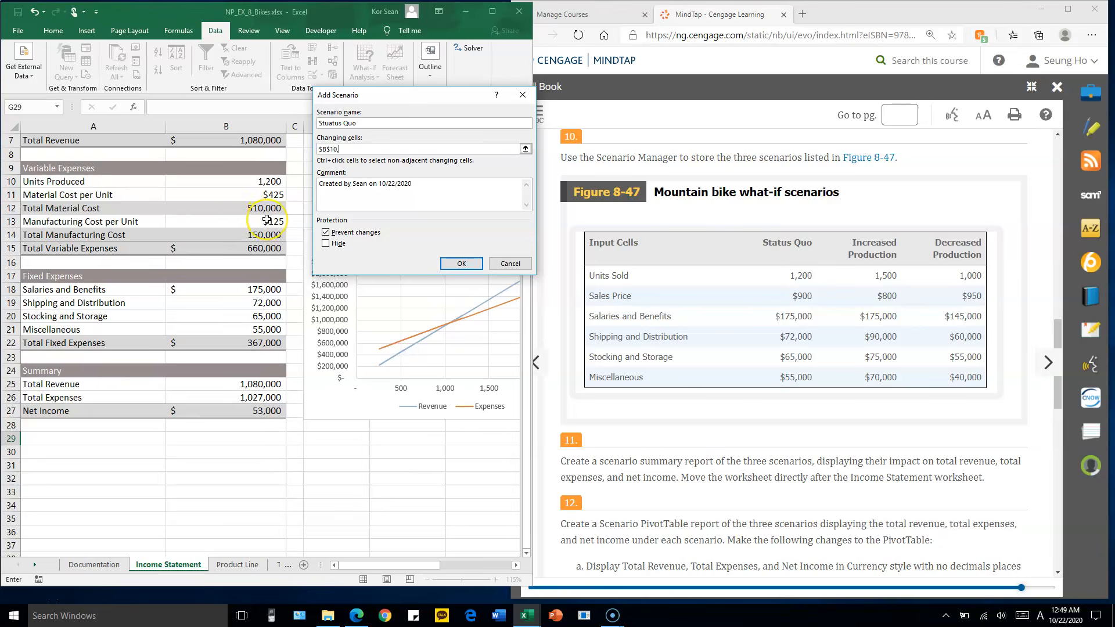
scroll(267, 219, "up", 2)
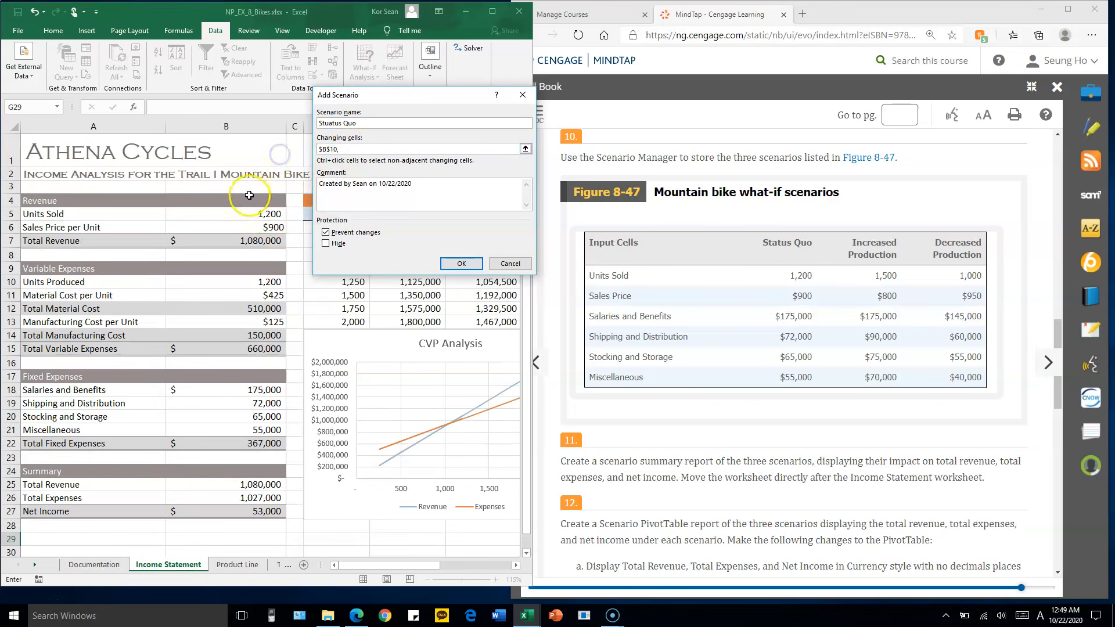
left_click(347, 147)
key("BackSpace")
key("BackSpace")
key("BackSpace")
key("BackSpace")
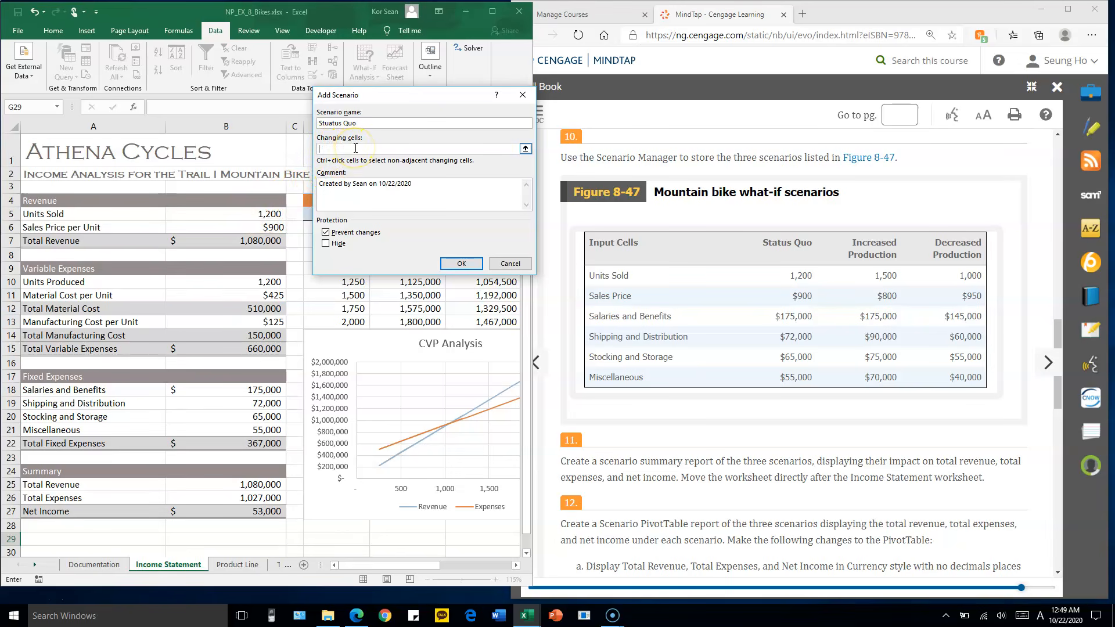
Set the Status Quo scenario's changing cells to B5:B6 and B18:B21 and continue to the scenario values
left_click(253, 215)
left_click_drag(253, 215, 254, 230)
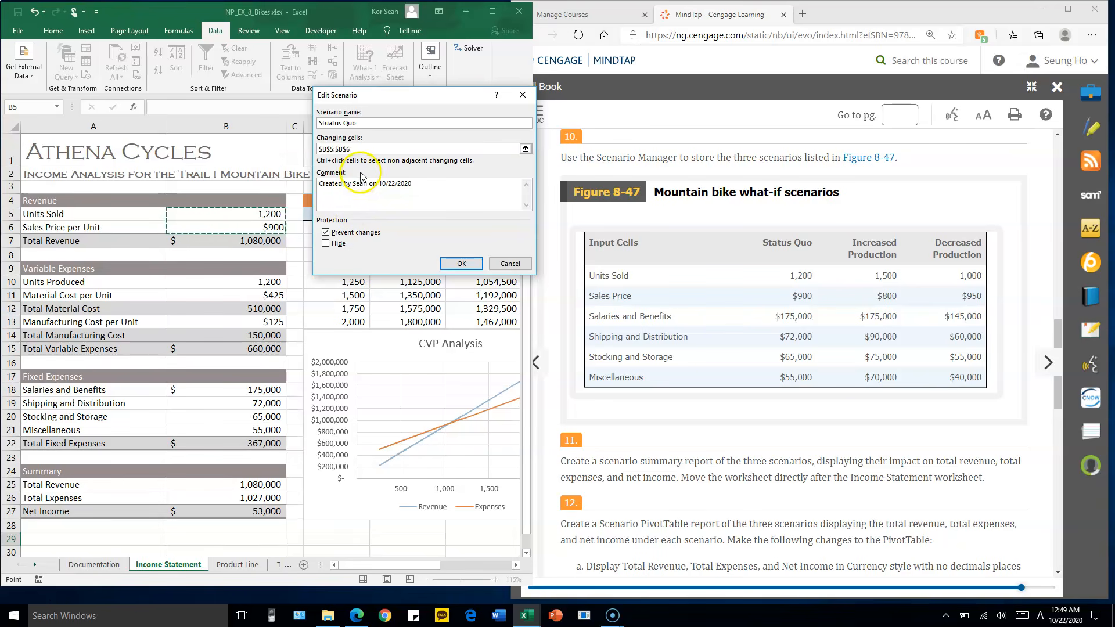
type(",")
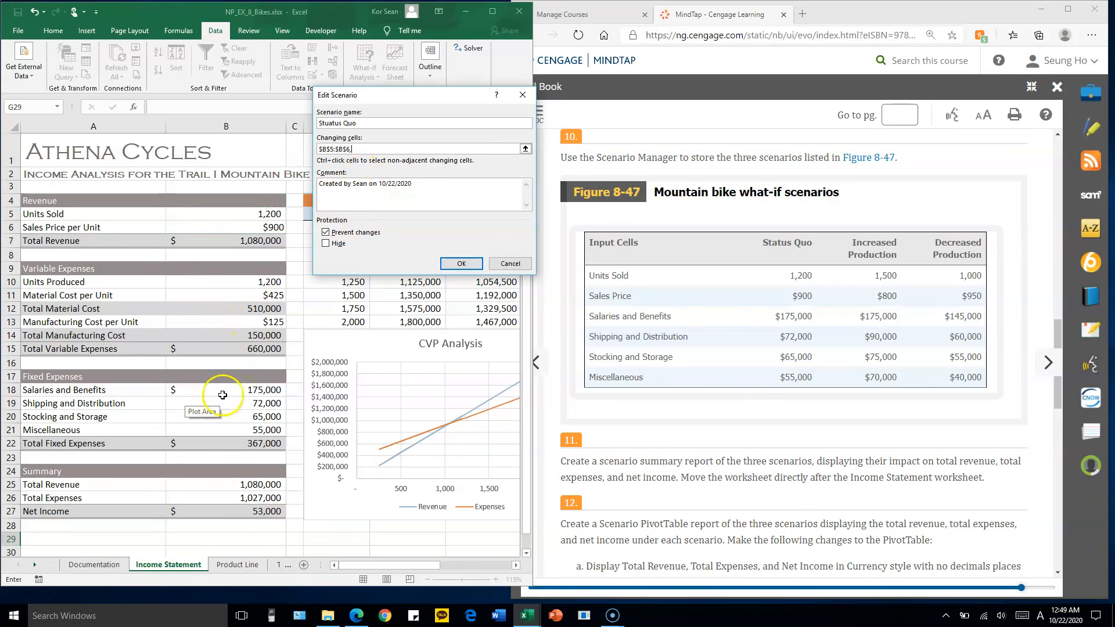
left_click(256, 390)
left_click_drag(256, 393, 253, 427)
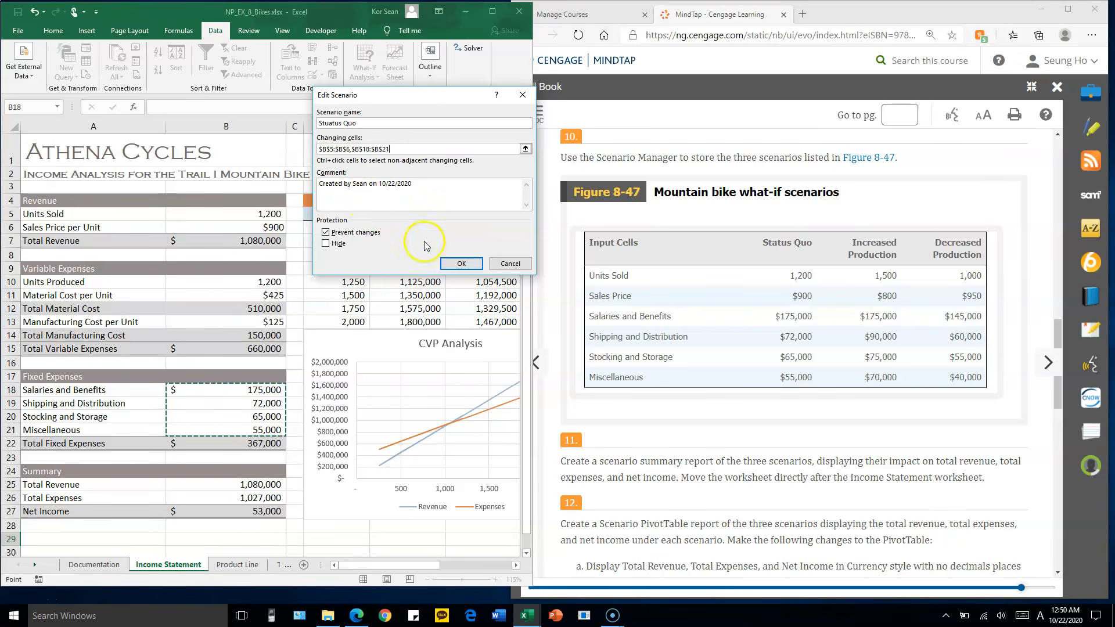
left_click(468, 265)
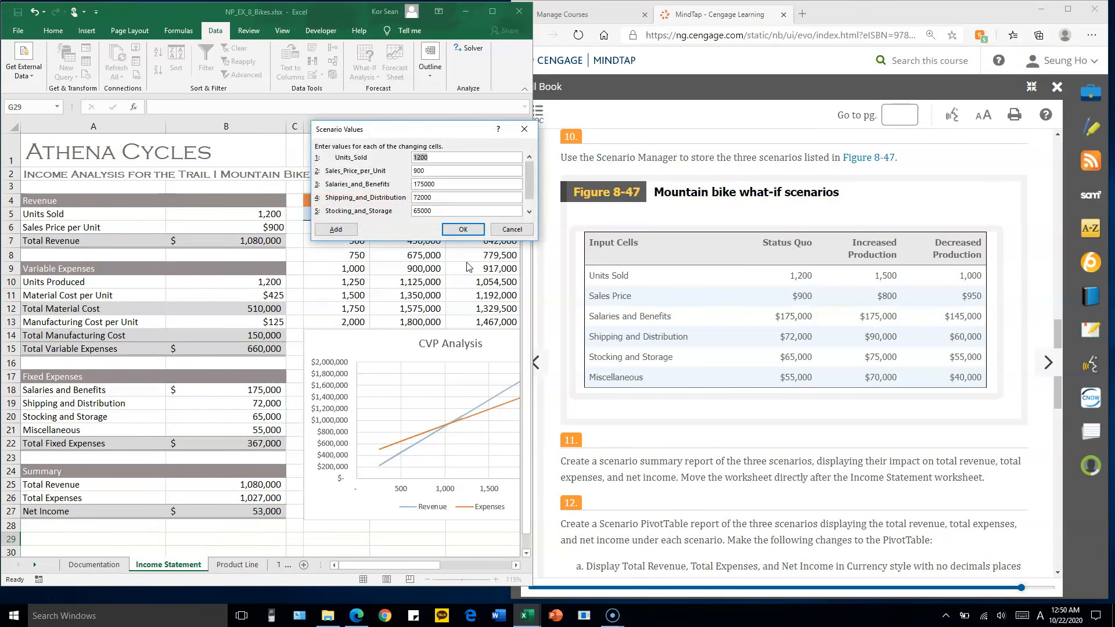
Check the Status Quo scenario's values for all six input cells, from units sold through miscellaneous, against Figure 8-47
left_click_drag(444, 137, 465, 87)
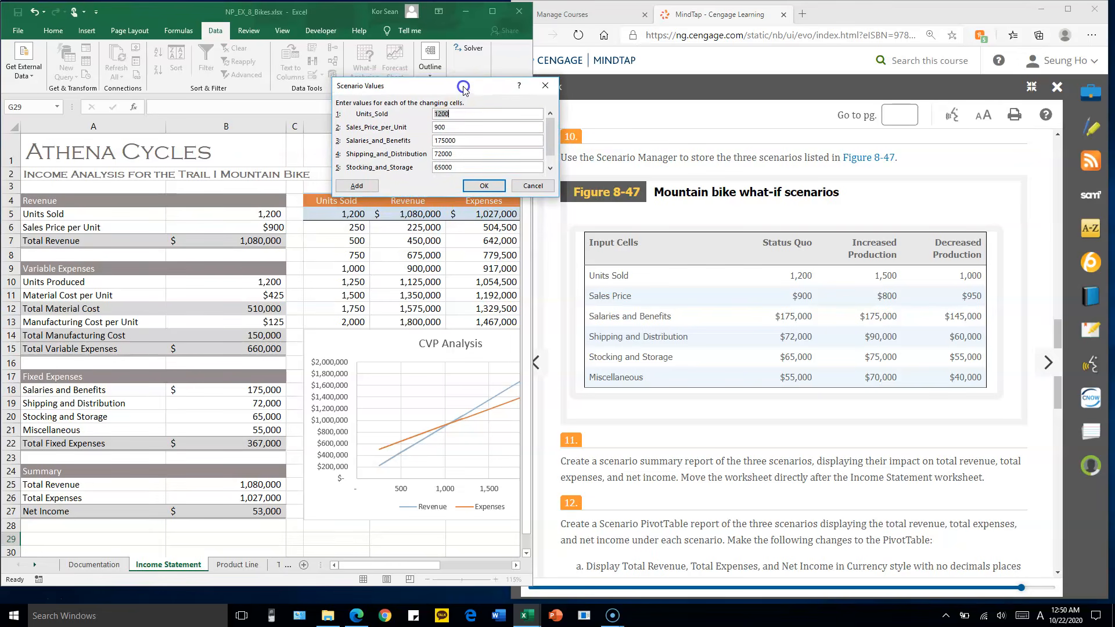
left_click(550, 168)
left_click(550, 114)
type("1")
key("Escape")
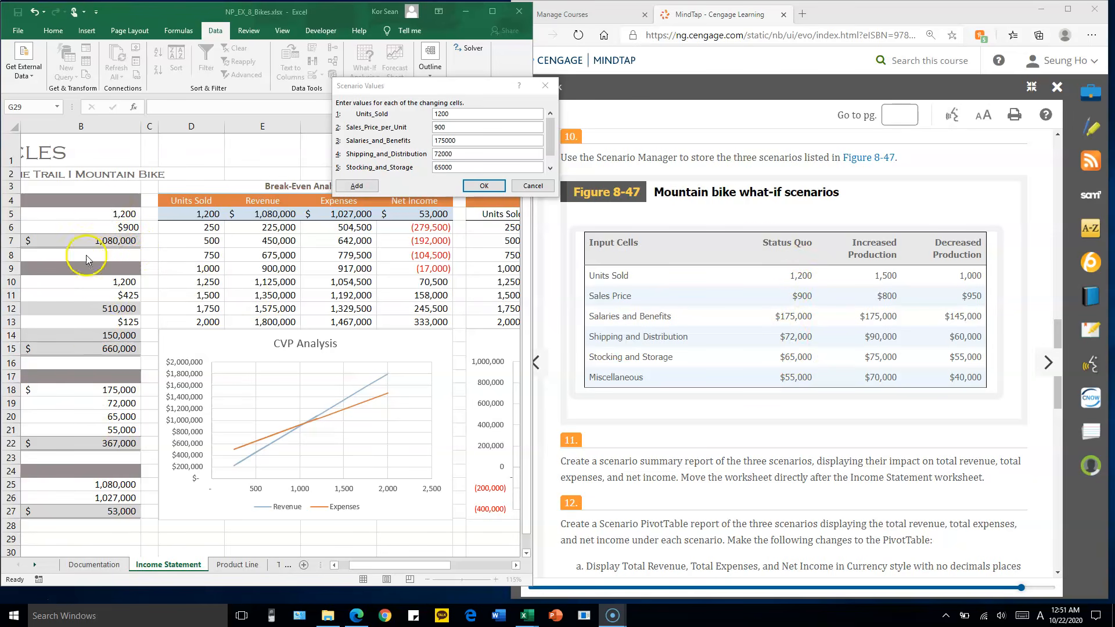
left_click(462, 124)
key("Tab")
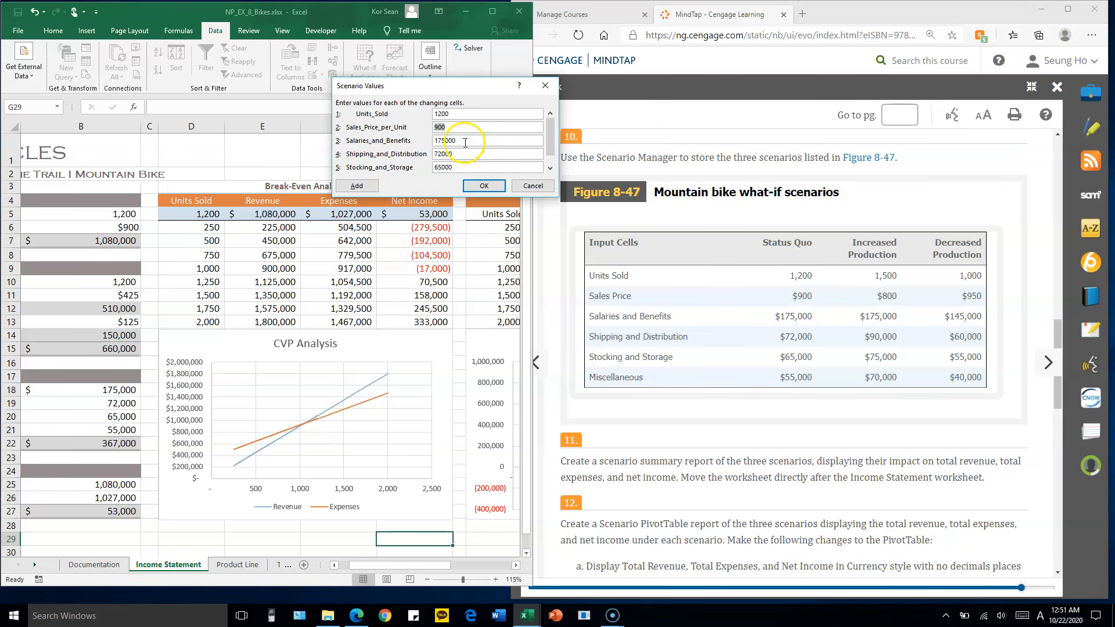
key("Tab")
left_click(465, 155)
key("Tab")
key("Tab")
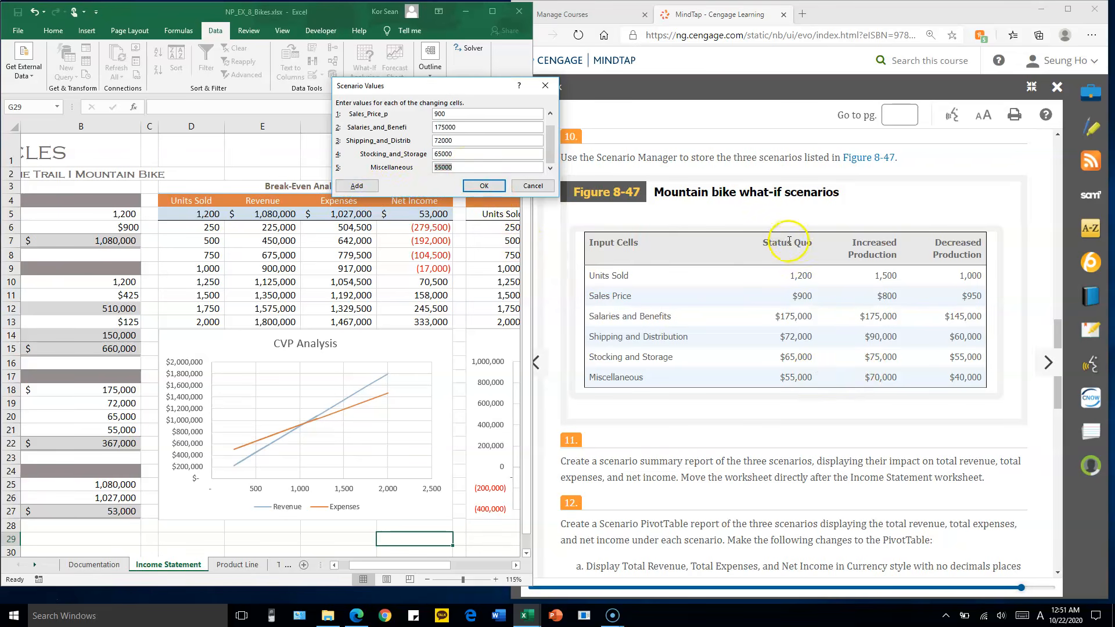
Store the Status Quo scenario and add another named Increased Production with the same changing cells
left_click(357, 186)
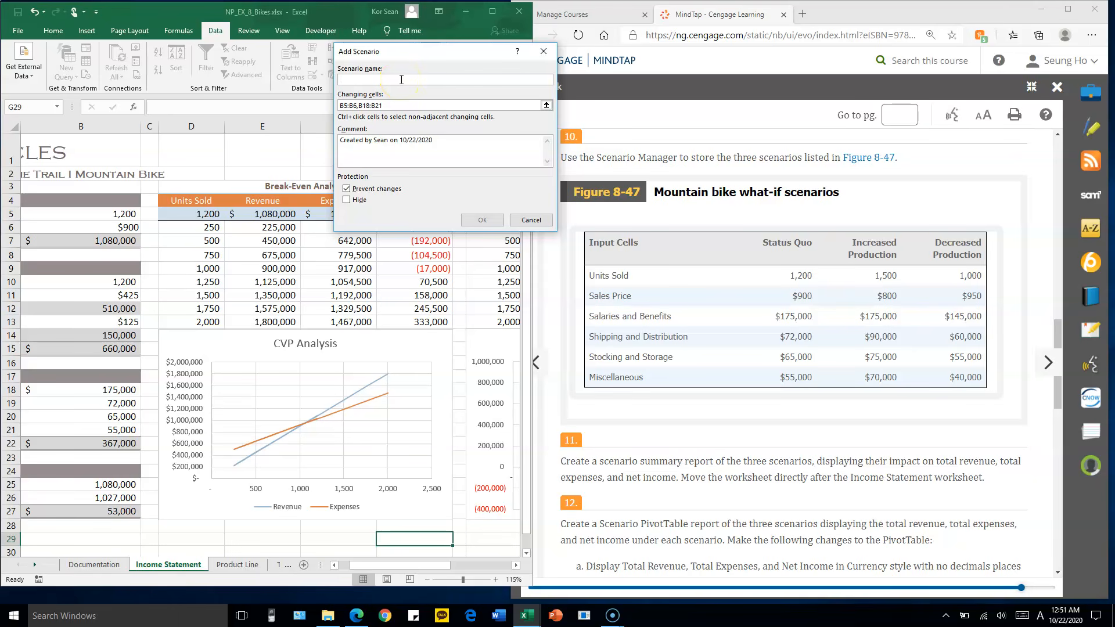
type("Increased Production")
left_click(482, 221)
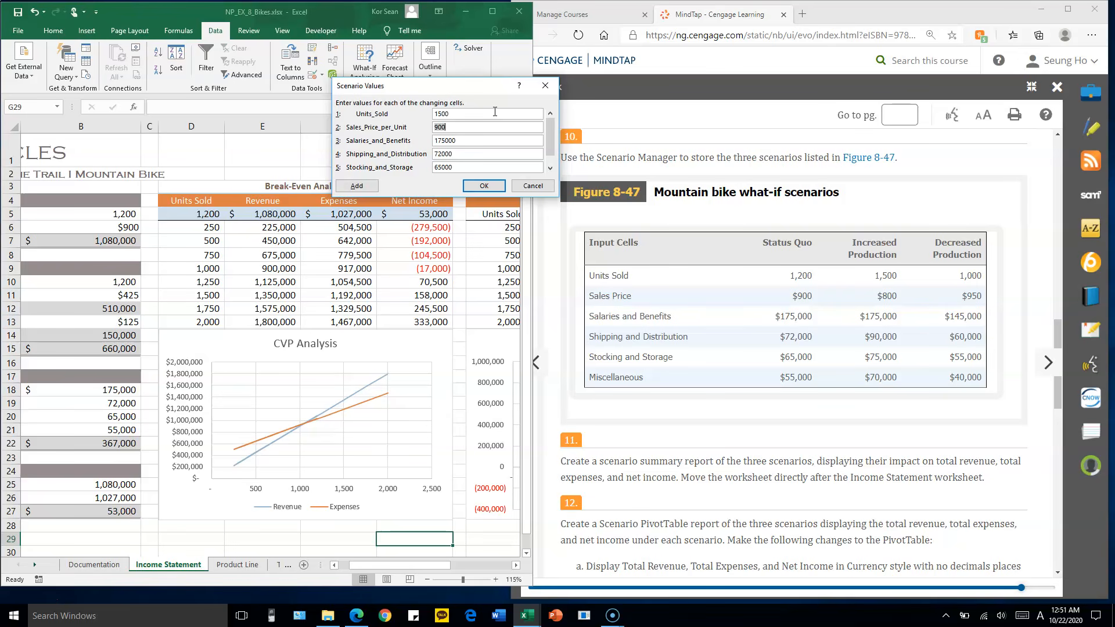
Enter the Increased Production values: units sold 1500, price 800, salaries 175,000, shipping 90000, stocking 75000 and miscellaneous 70000
key("Tab")
type("1")
key("Tab")
type("90000")
key("Tab")
type("7500")
key("Tab")
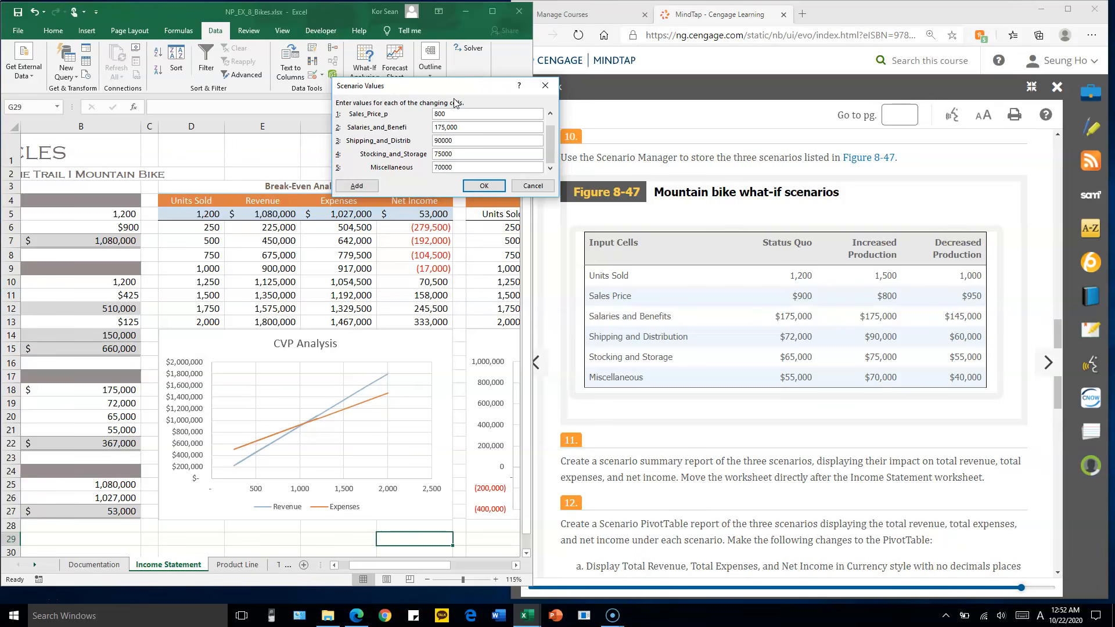
Store the Increased Production scenario and add a third named Decreased Production with the same changing cells
left_click(358, 186)
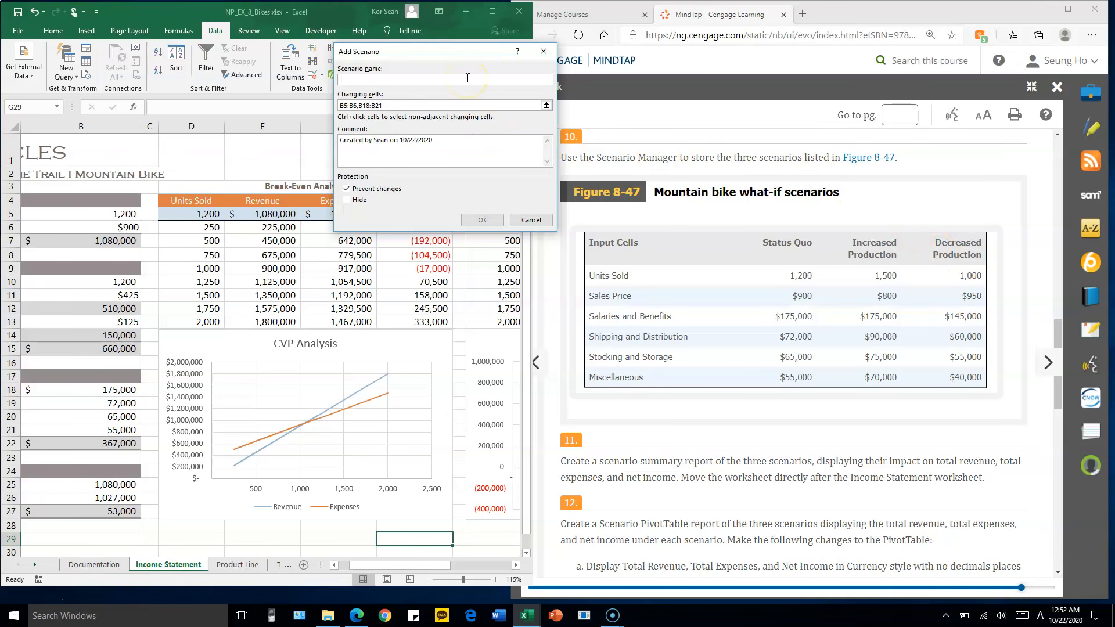
type("Decreased Production")
left_click(475, 219)
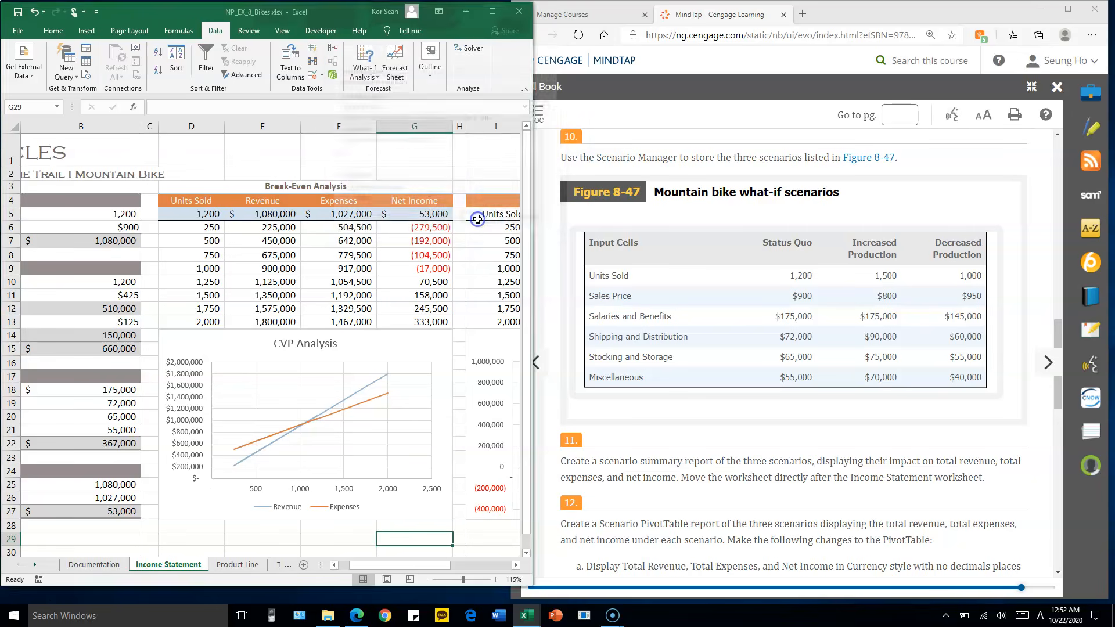
left_click(465, 116)
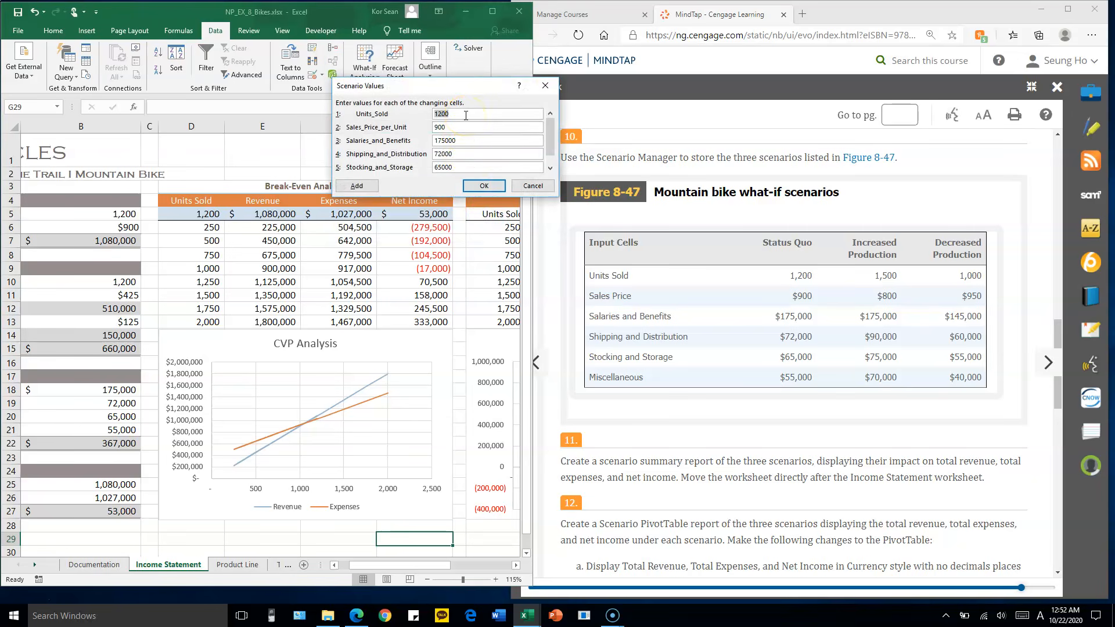
Enter and store the Decreased Production values: units sold 1000, price 950, salaries 145000, shipping 60000, stocking 55000 and miscellaneous 40000
type("10")
key("Tab")
type("1")
key("Tab")
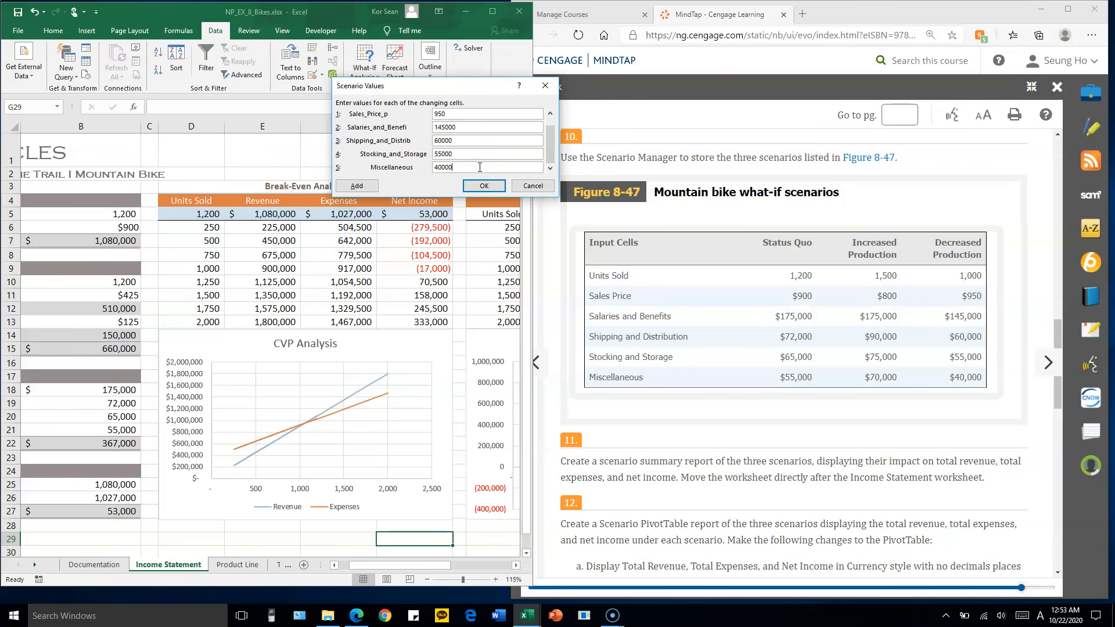
left_click(483, 186)
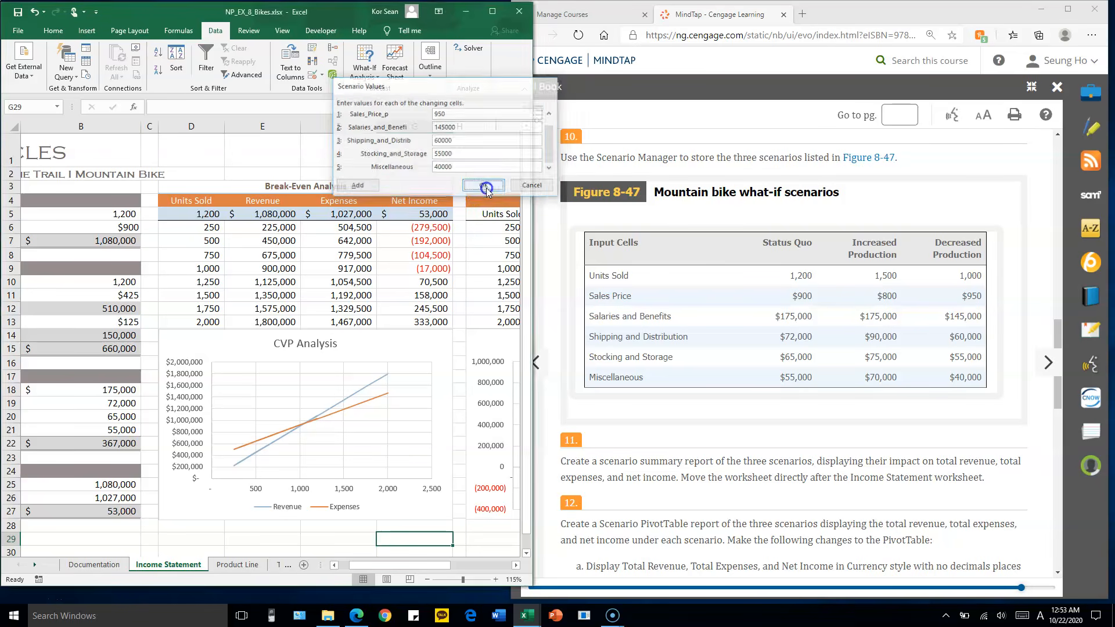
Check the stored scenarios one by one in the Scenario Manager list
left_click(399, 76)
left_click(400, 84)
left_click(399, 70)
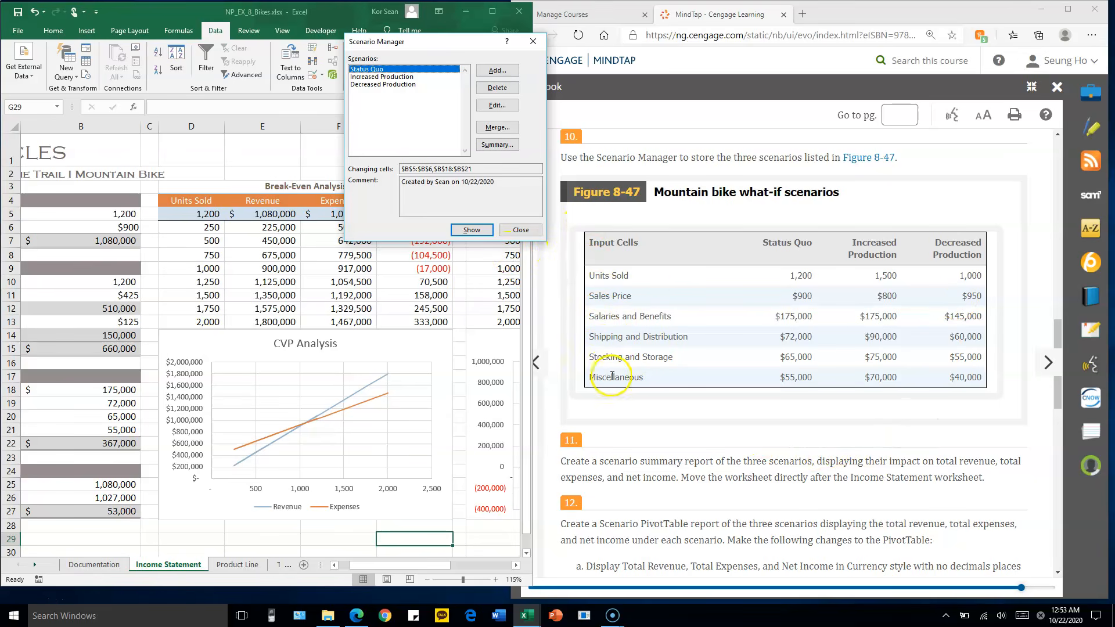
Read assignment step 11 on the scenario summary report and narrow the browser window to free space beside the workbook
left_click(737, 452)
scroll(737, 452, "down", 3)
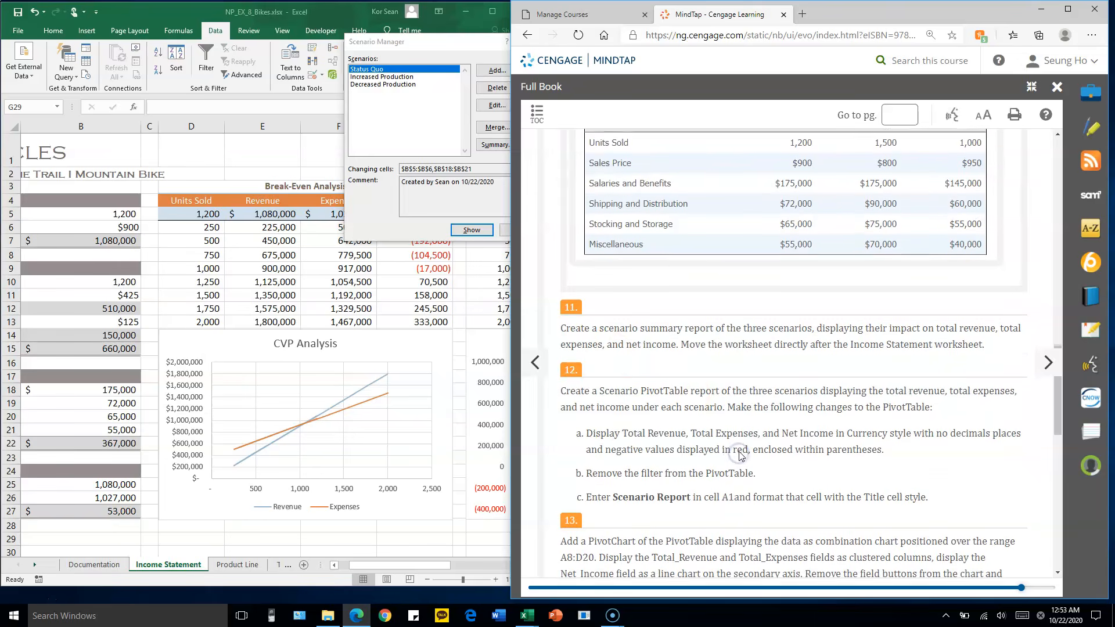
left_click_drag(511, 299, 663, 312)
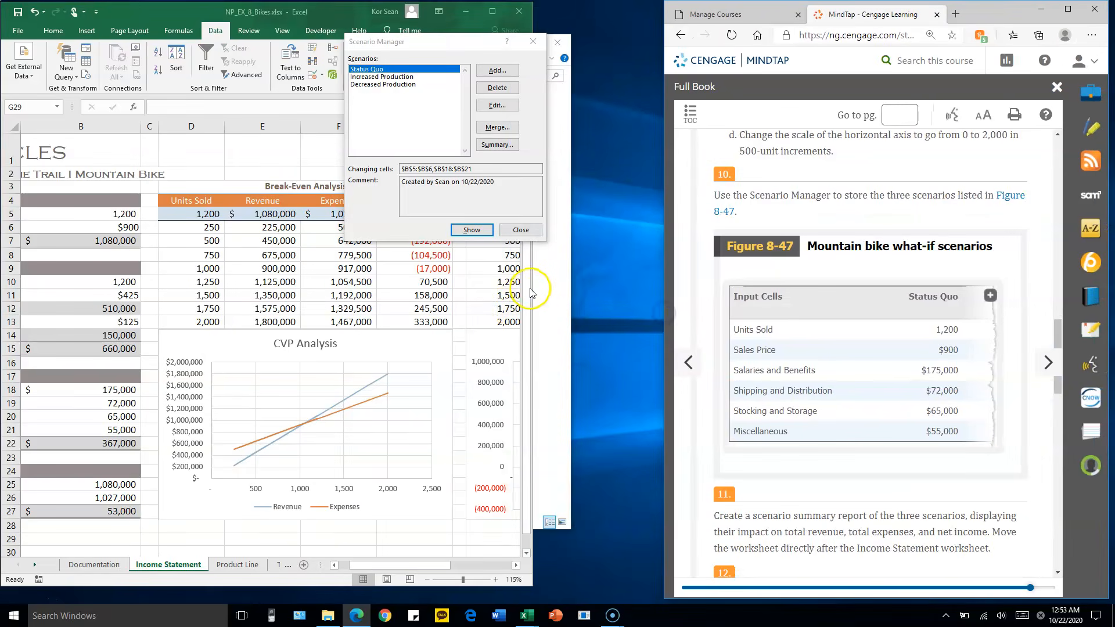
Start a summary report of the stored scenarios and widen the workbook window to show more of the Income Statement sheet
scroll(828, 341, "down", 4)
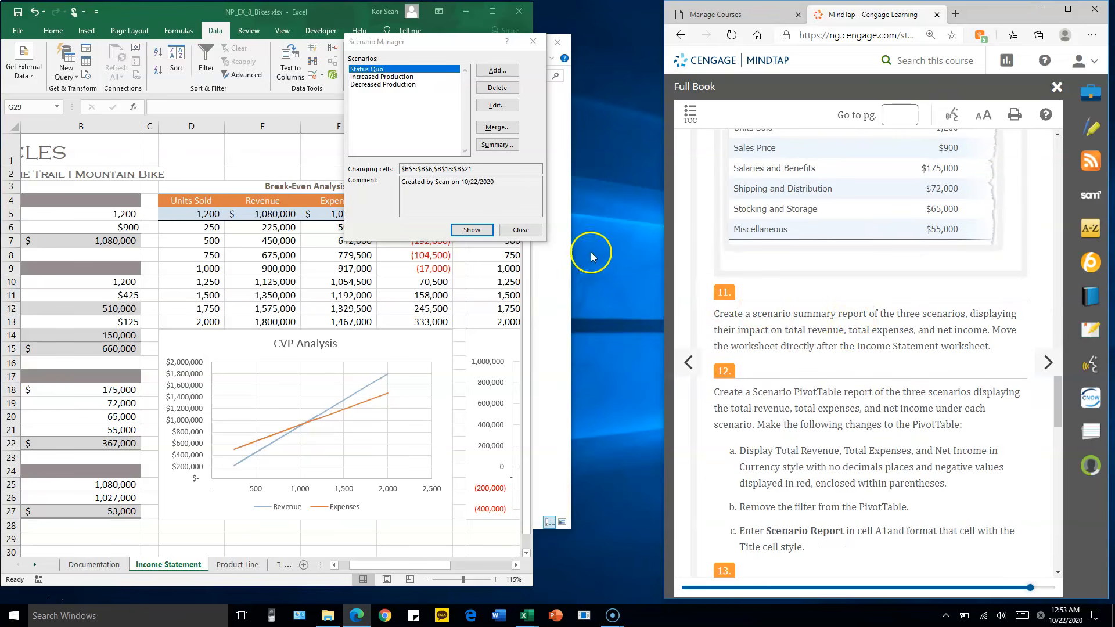
left_click(497, 145)
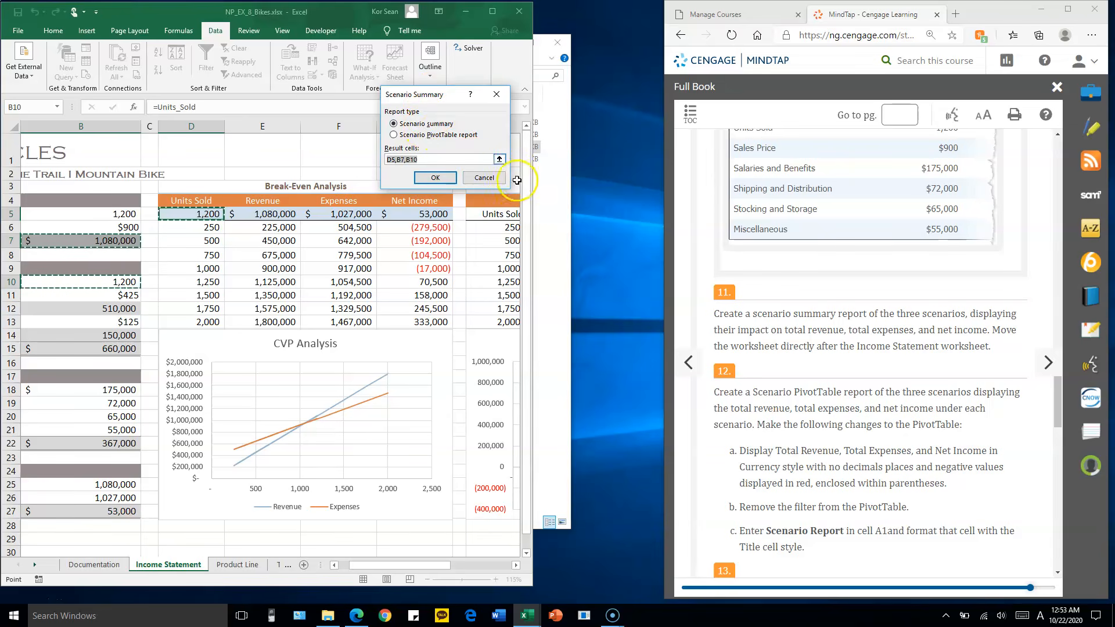
left_click_drag(533, 189, 660, 189)
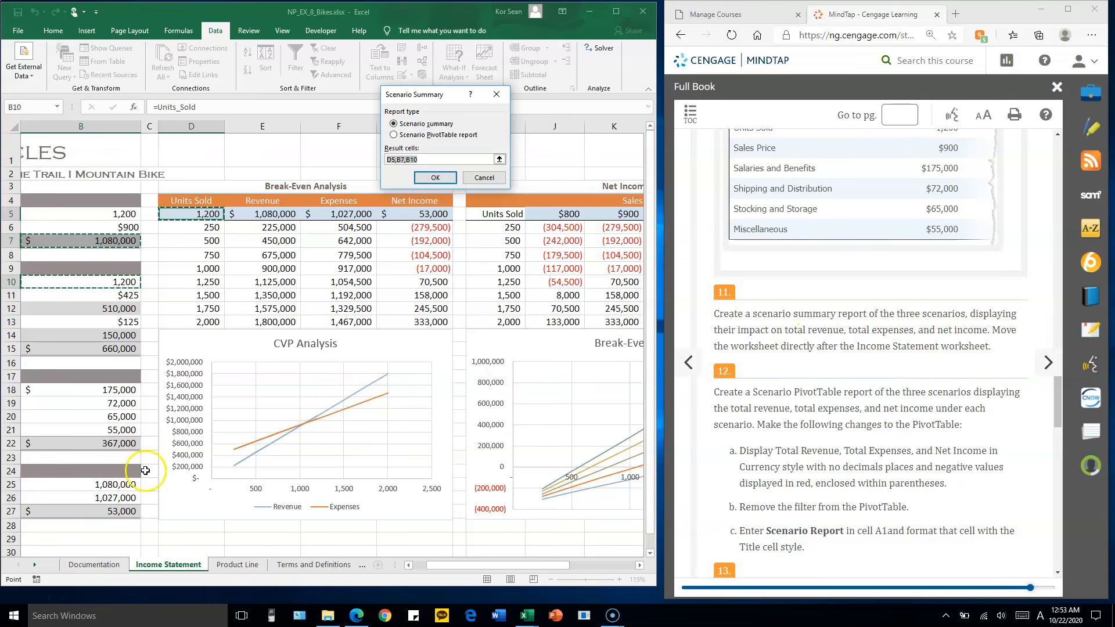
Set the result cells to total revenue, total expenses and net income in B25:B27 and generate the report as a Scenario summary
left_click(125, 511)
left_click_drag(537, 567, 476, 570)
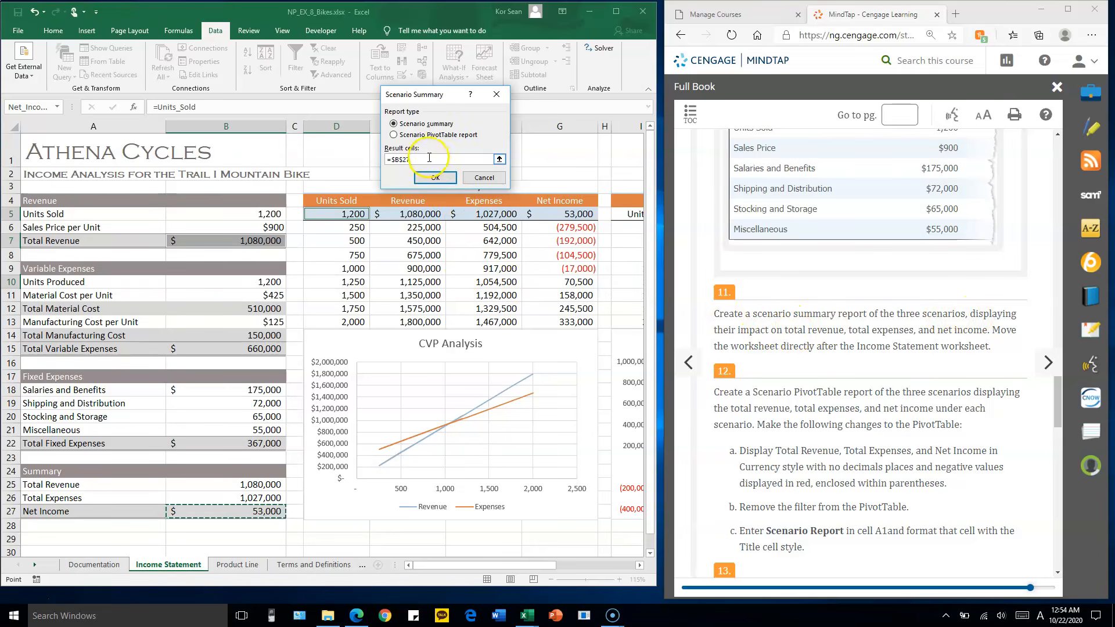
key("BackSpace")
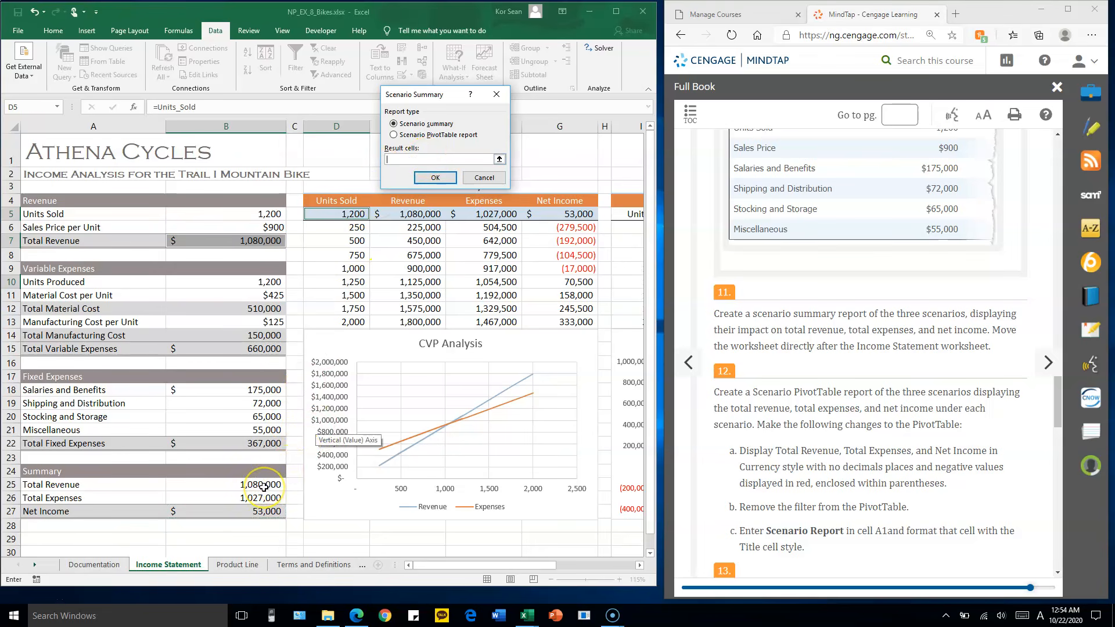
left_click_drag(263, 486, 256, 511)
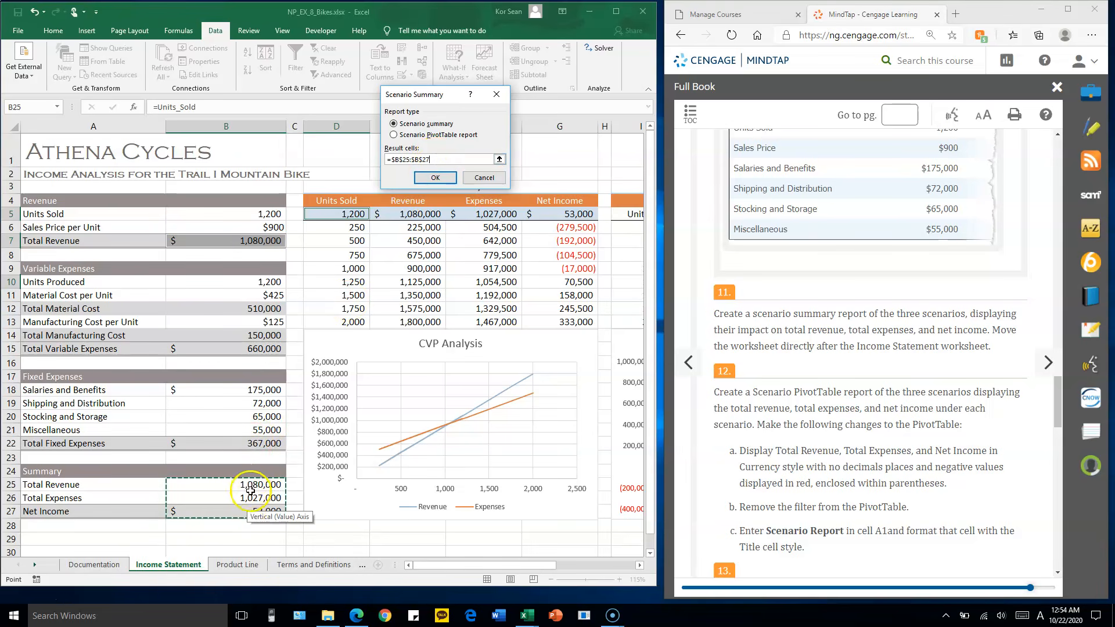
left_click_drag(444, 159, 381, 159)
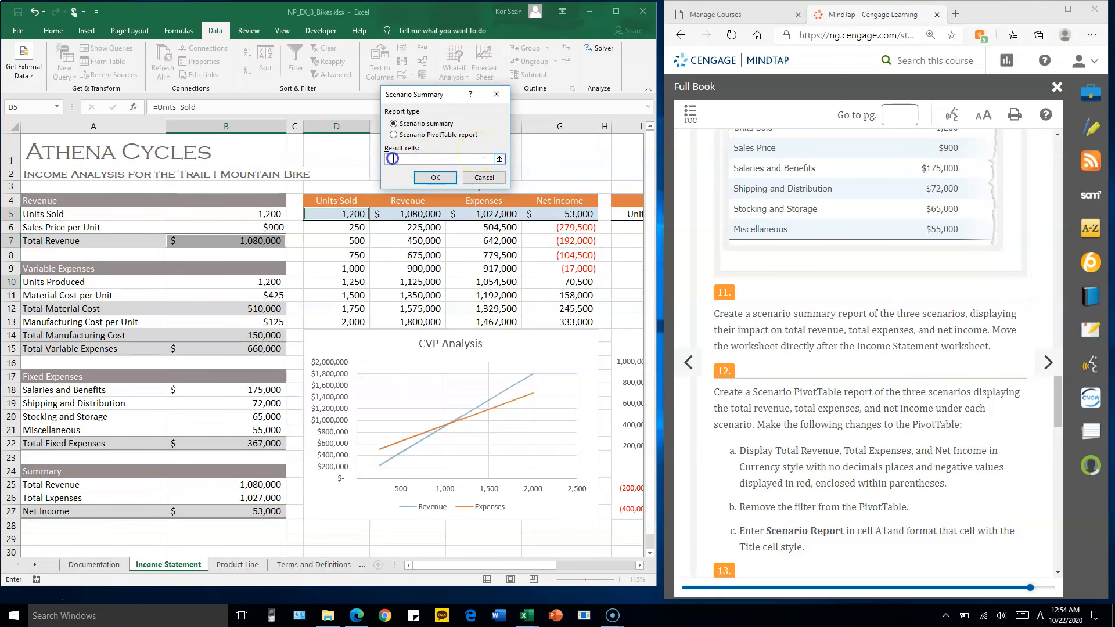
left_click_drag(244, 484, 240, 511)
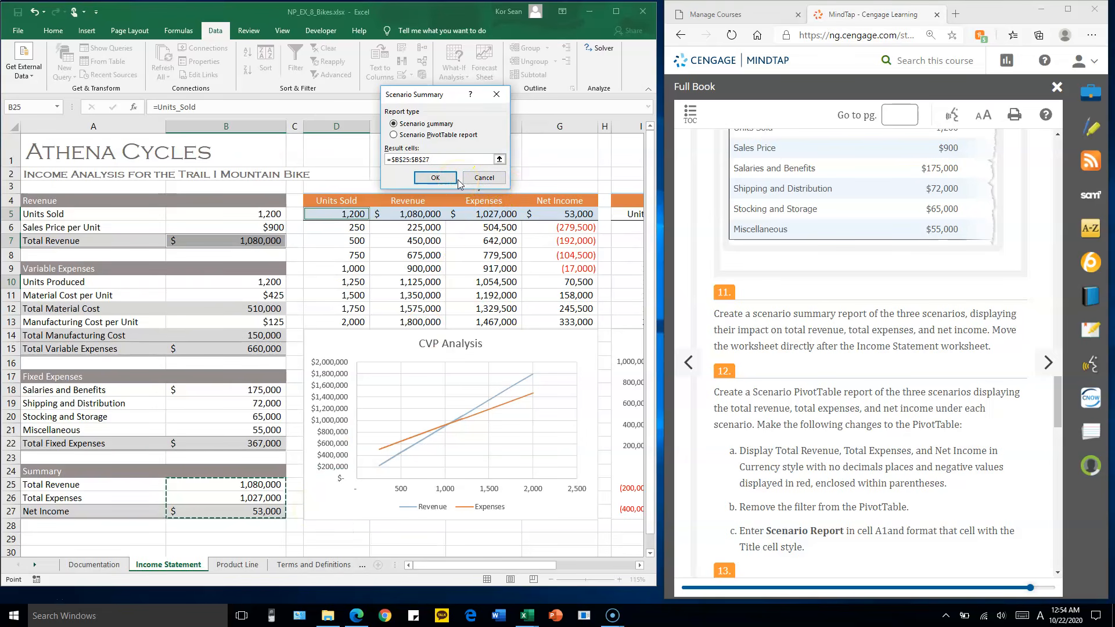
left_click(437, 177)
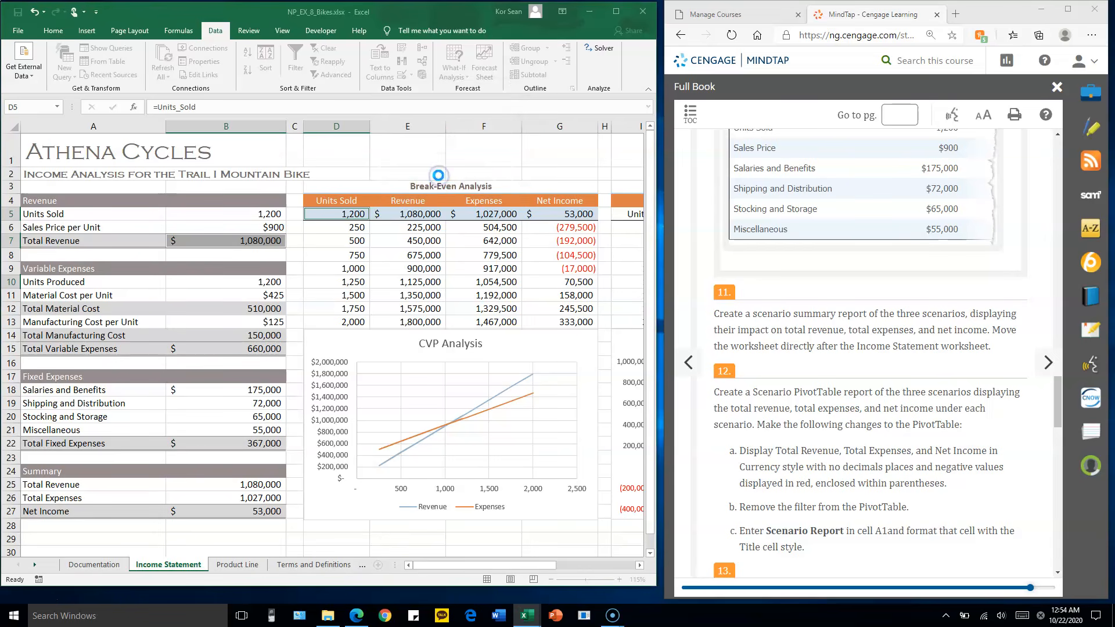
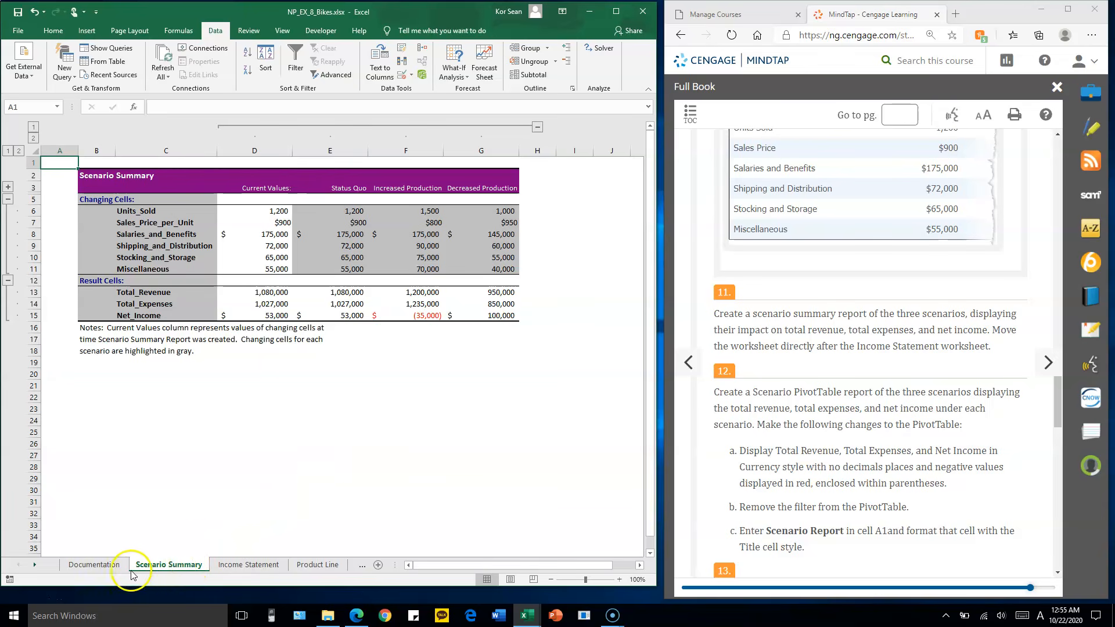
Review the units sold, sales price and fixed expense cells on the Income Statement sheet that feed the scenario summary
left_click(106, 569)
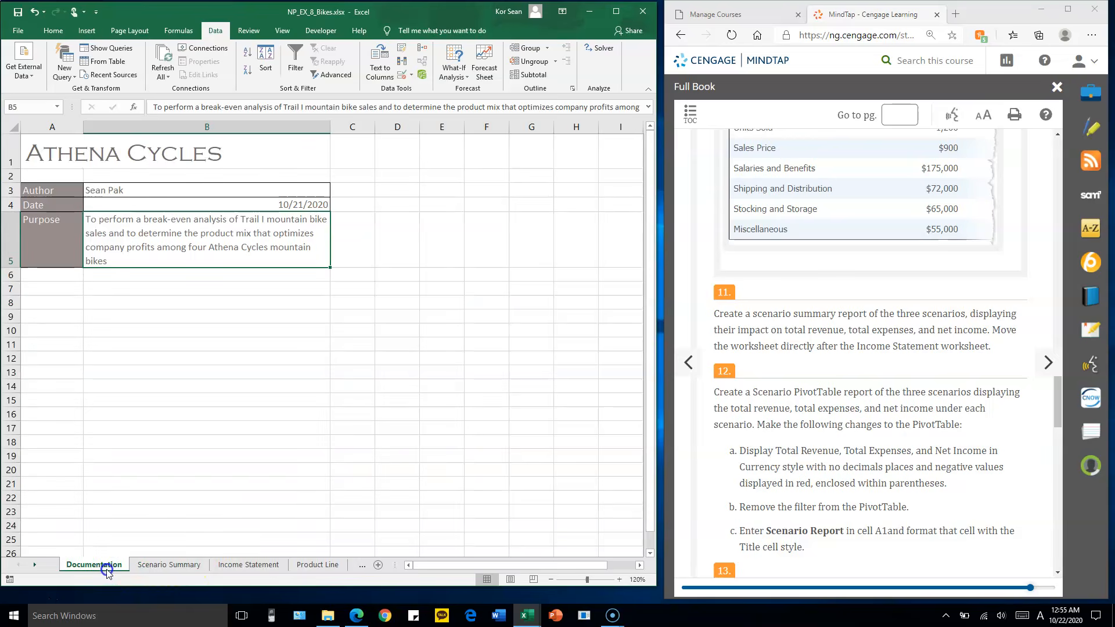
left_click(162, 566)
left_click(246, 566)
left_click(255, 216)
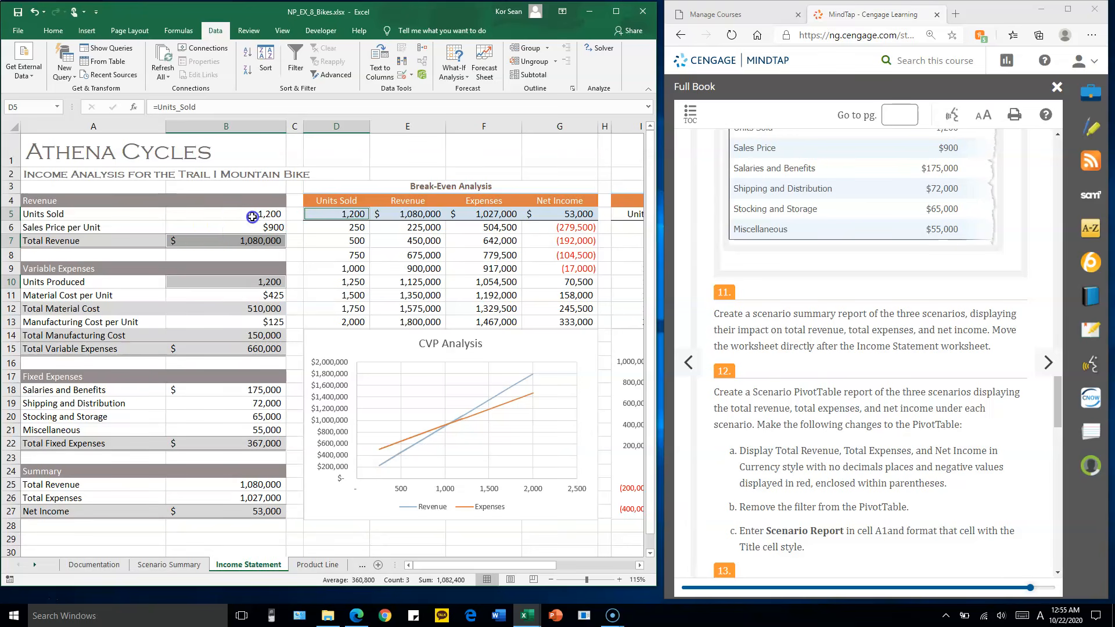
left_click_drag(265, 282, 257, 297)
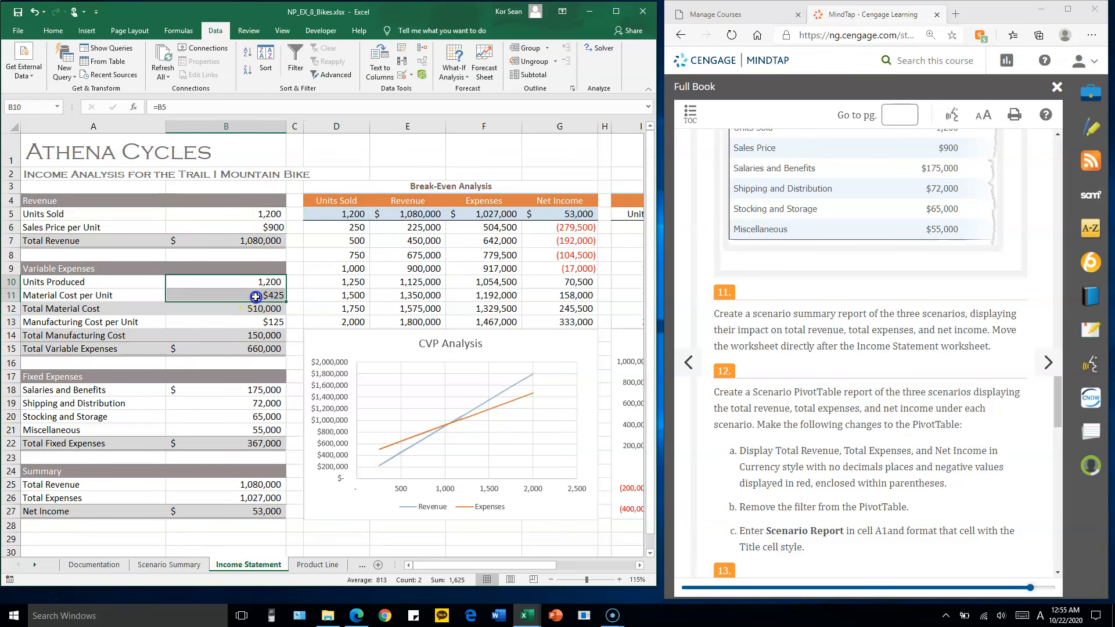
left_click_drag(262, 390, 263, 429)
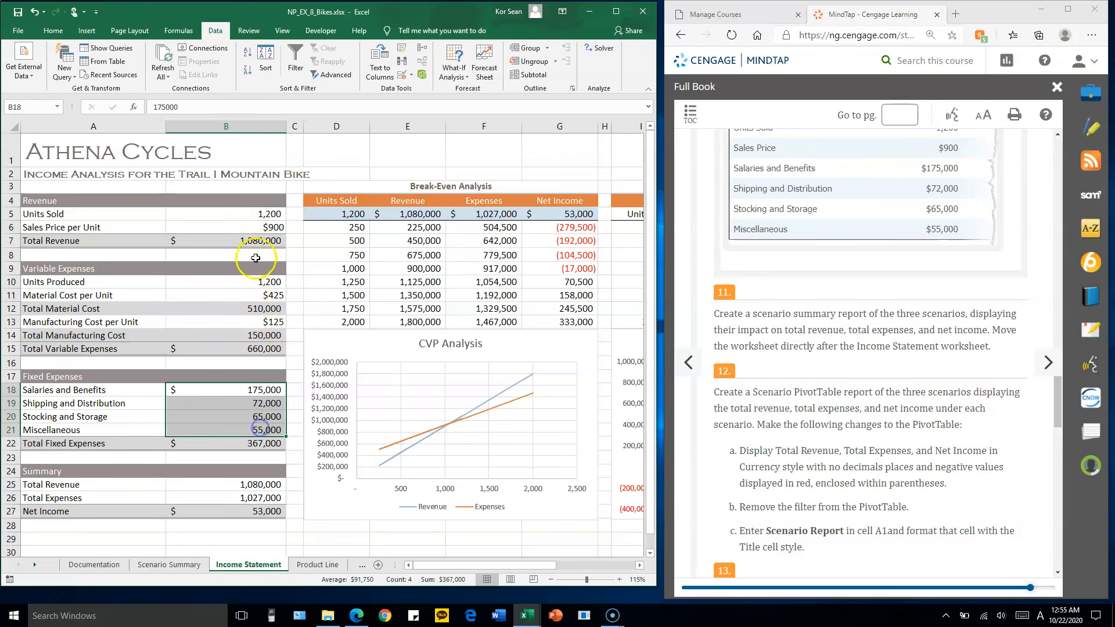
left_click(262, 216)
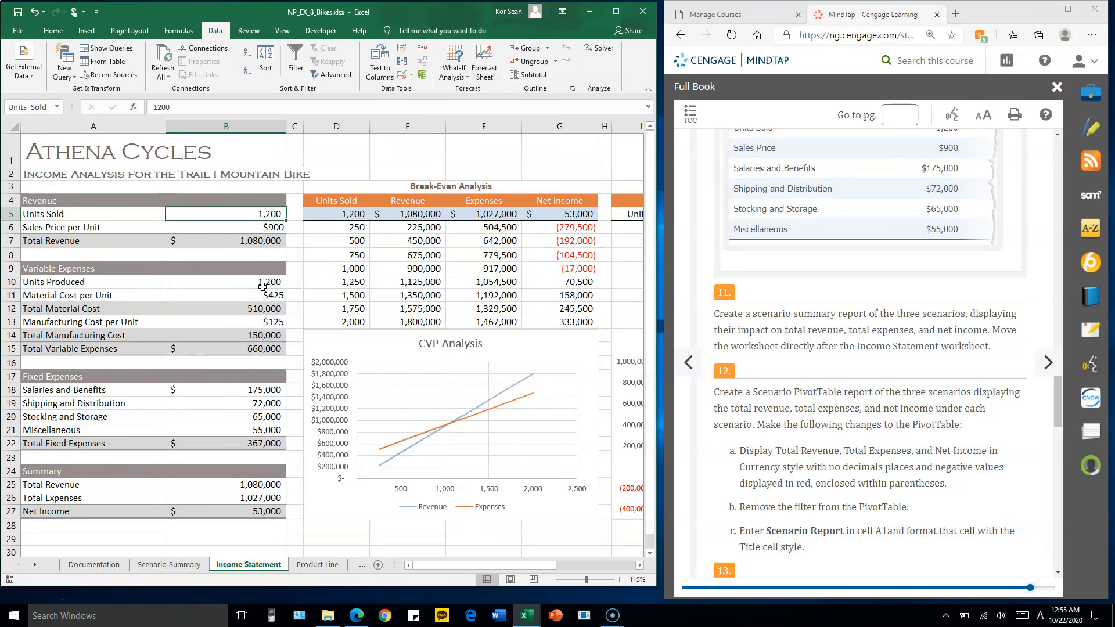
Move the Scenario Summary sheet directly after the Income Statement sheet
left_click(178, 564)
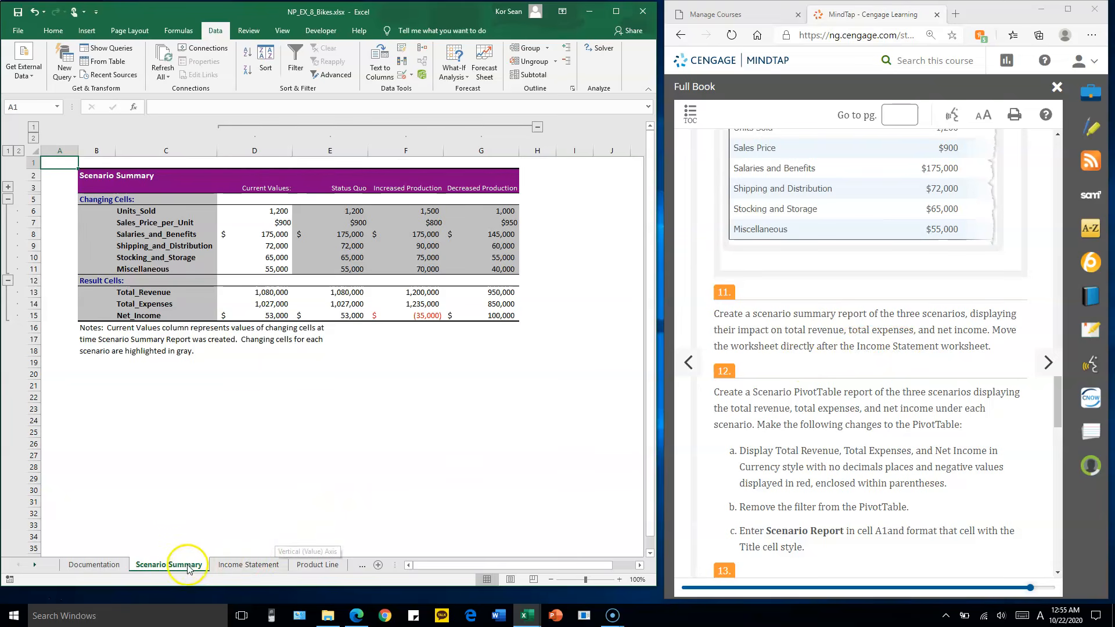
left_click_drag(187, 567, 181, 566)
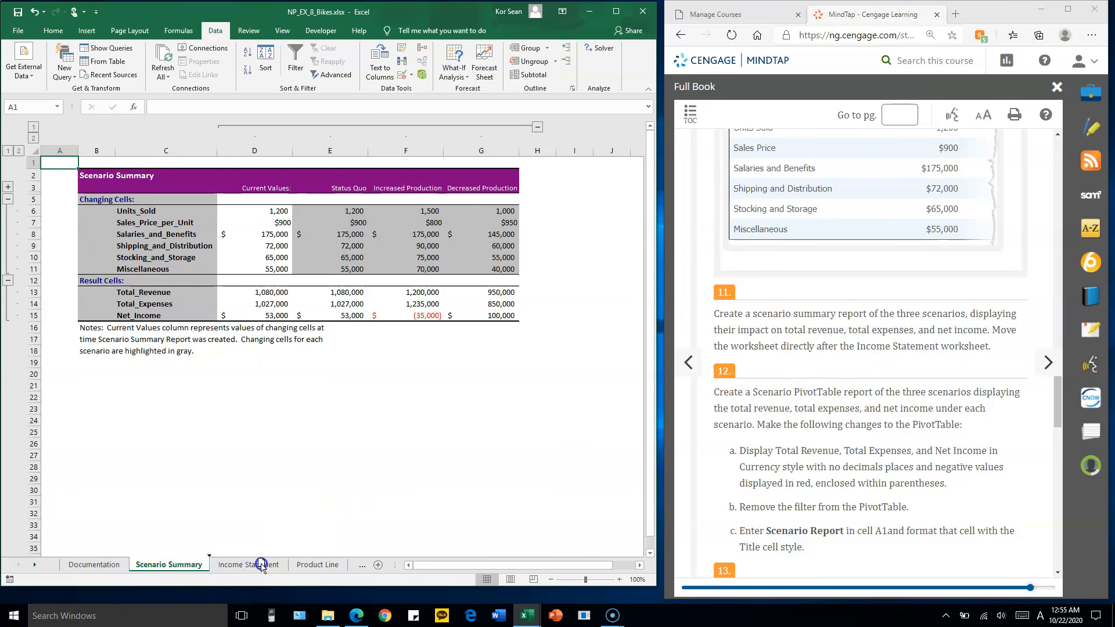
left_click_drag(291, 567, 290, 565)
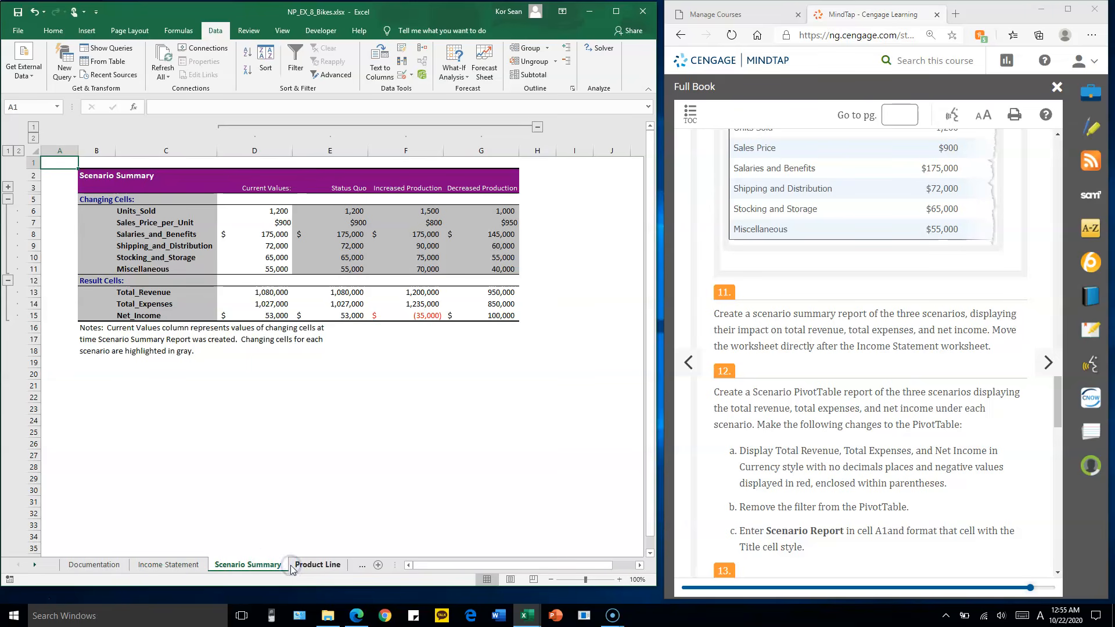
left_click_drag(394, 564, 516, 562)
Read assignment step 12 and generate a Scenario PivotTable report from the Income Statement scenarios with result cells B25:B27
left_click(812, 318)
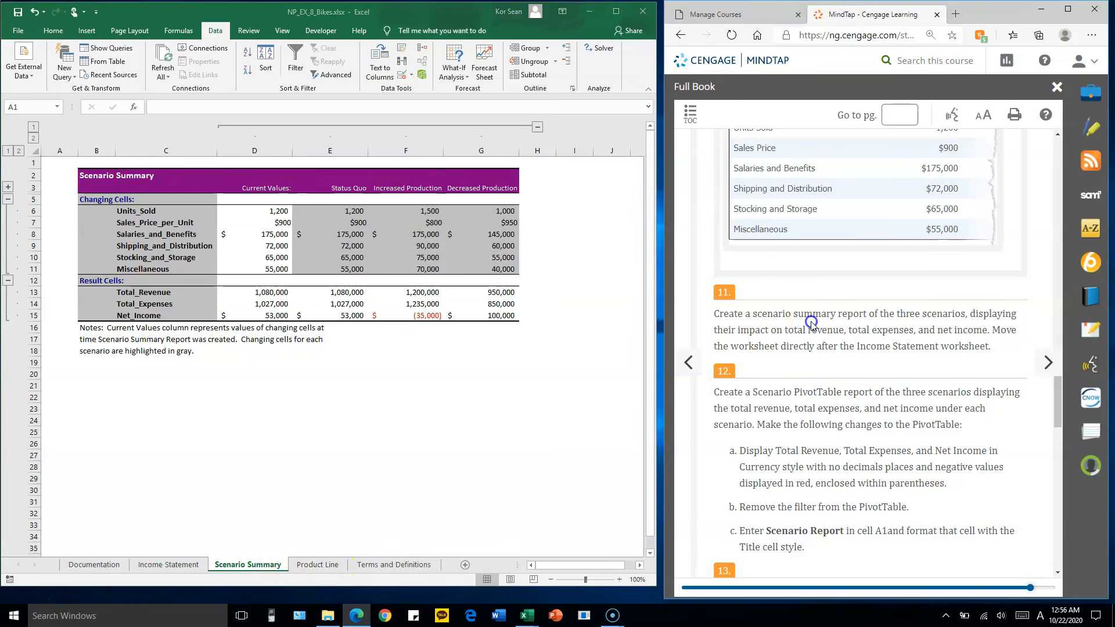
scroll(815, 328, "down", 1)
scroll(816, 337, "down", 1)
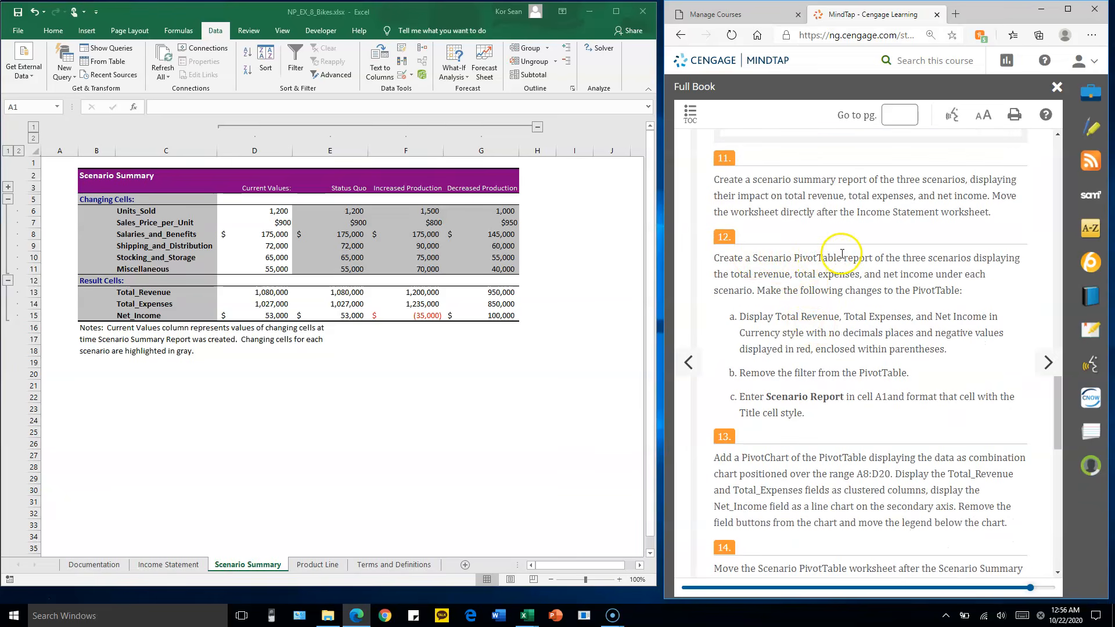
left_click(174, 567)
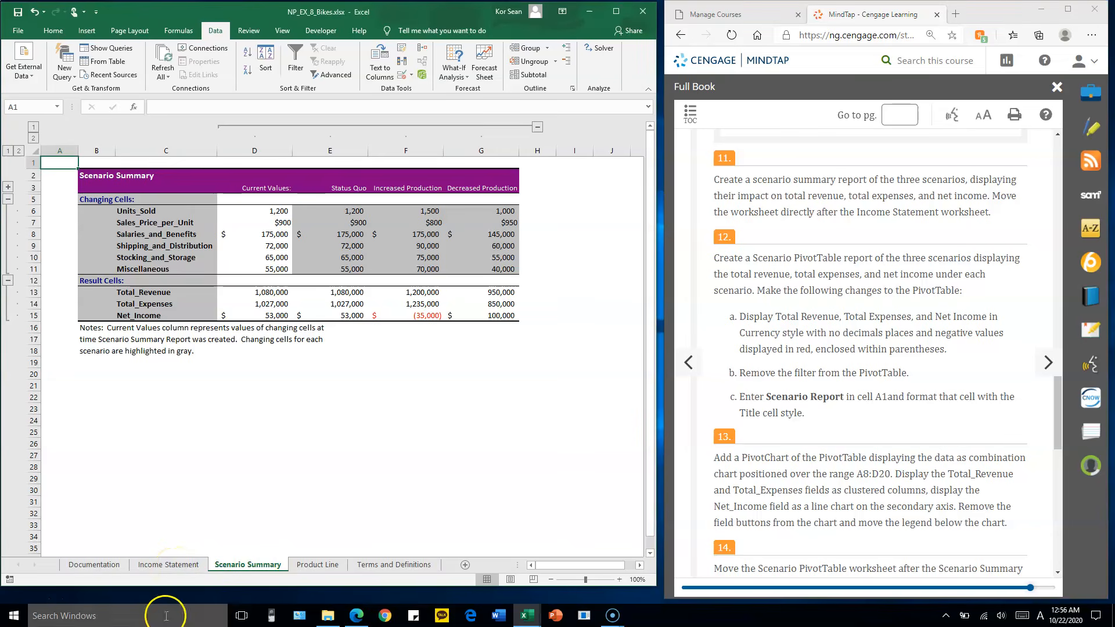
left_click(186, 564)
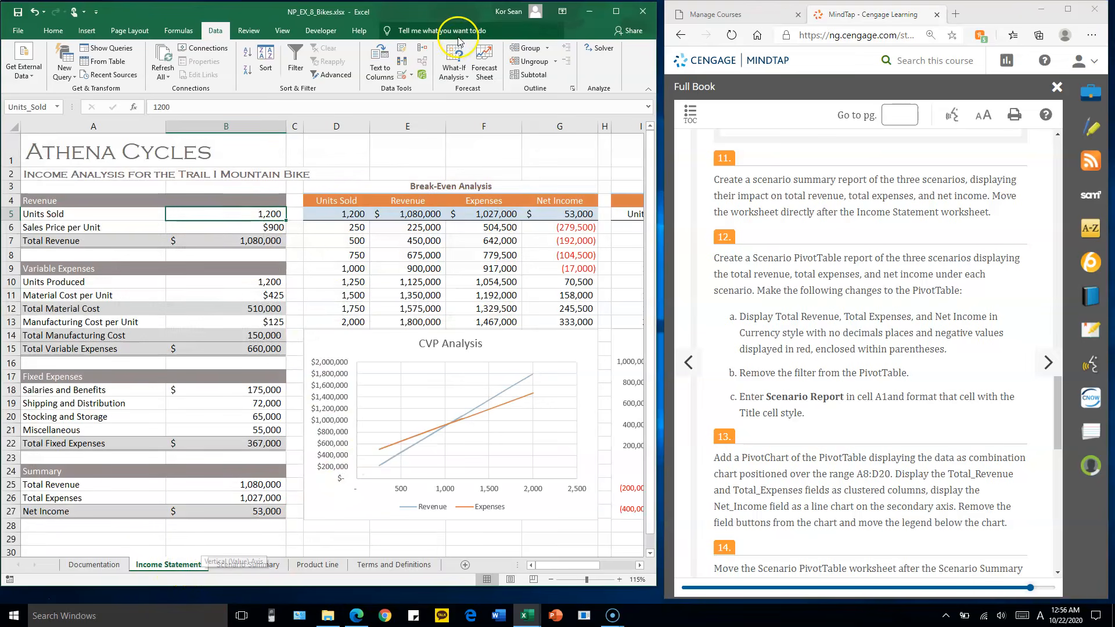
left_click(456, 73)
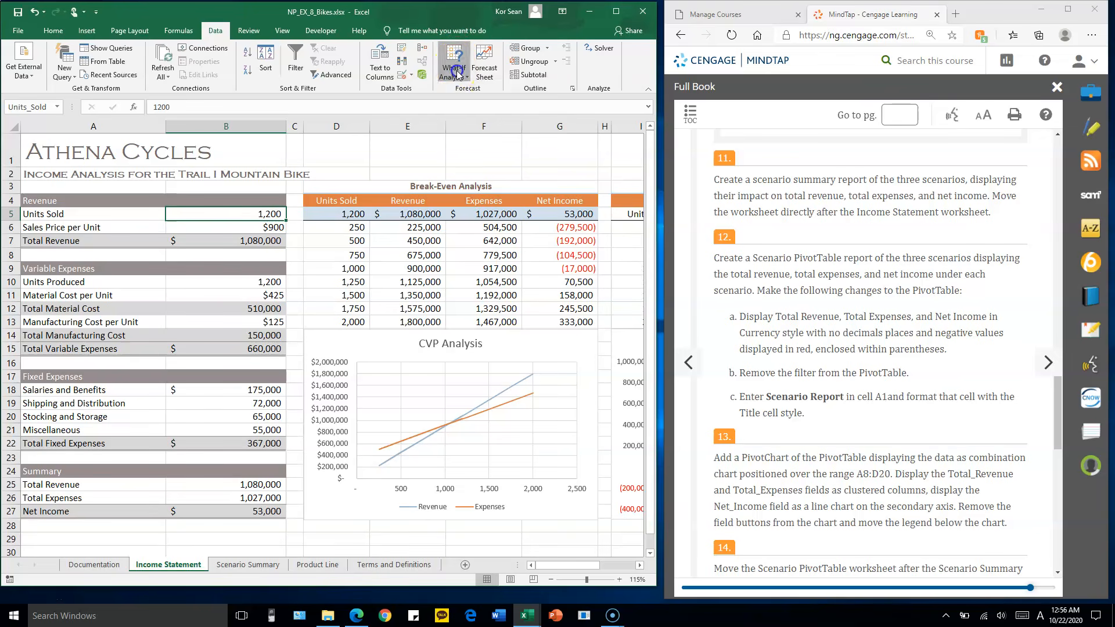
left_click(505, 94)
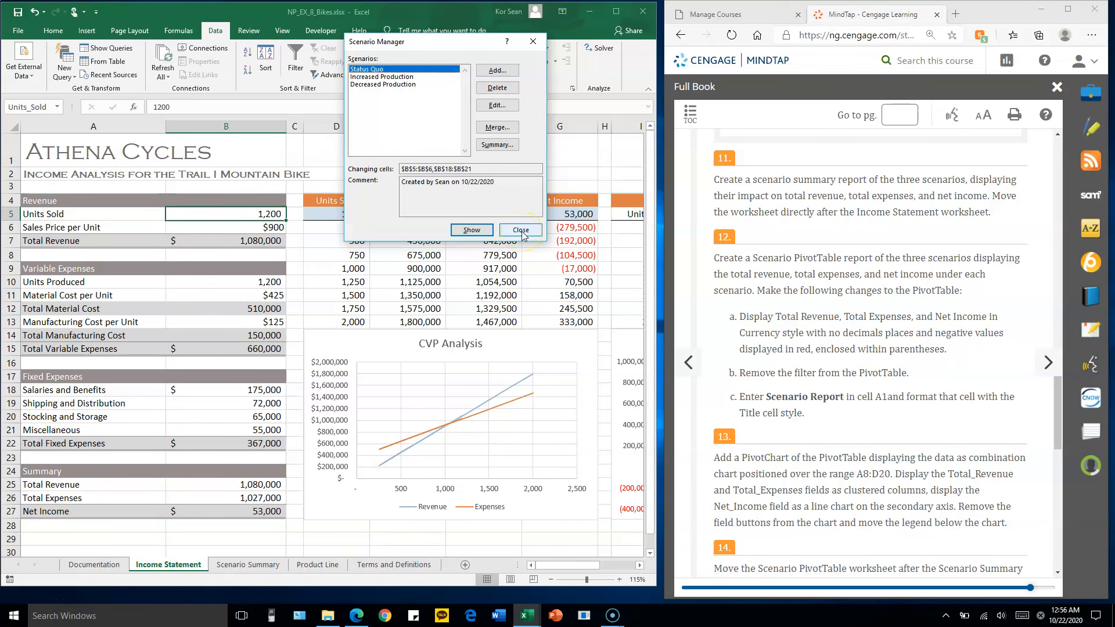
left_click(509, 147)
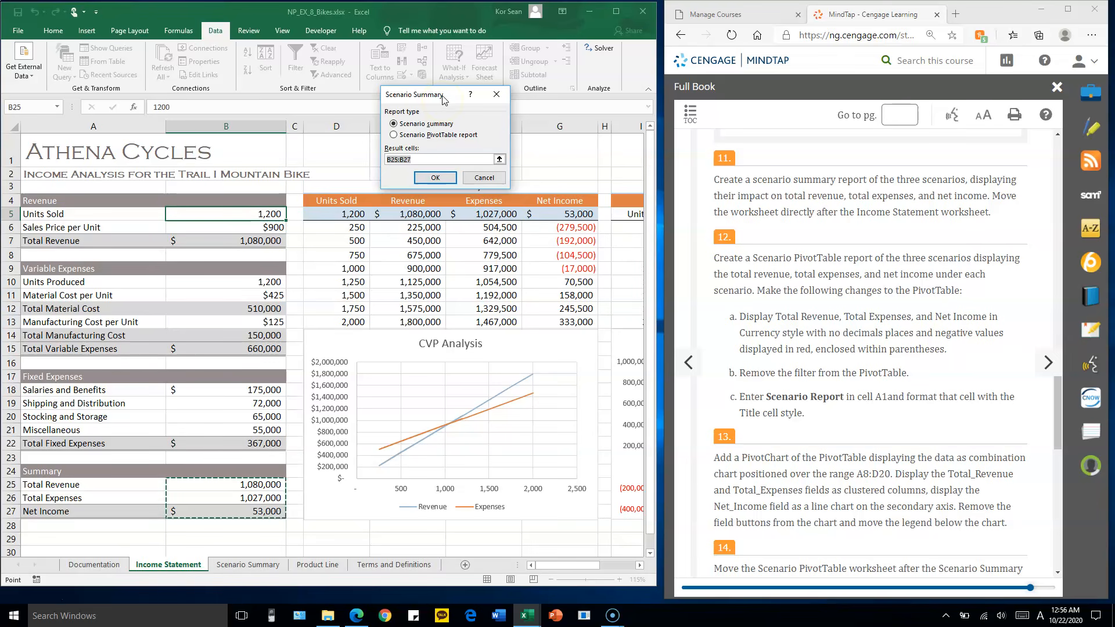
left_click(393, 135)
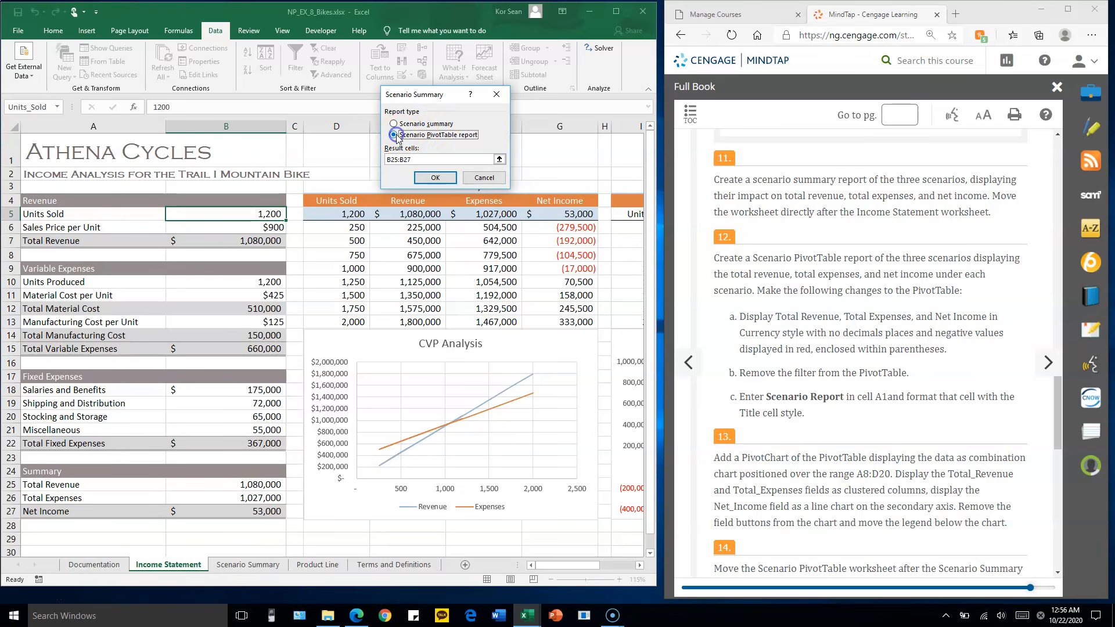
left_click(435, 179)
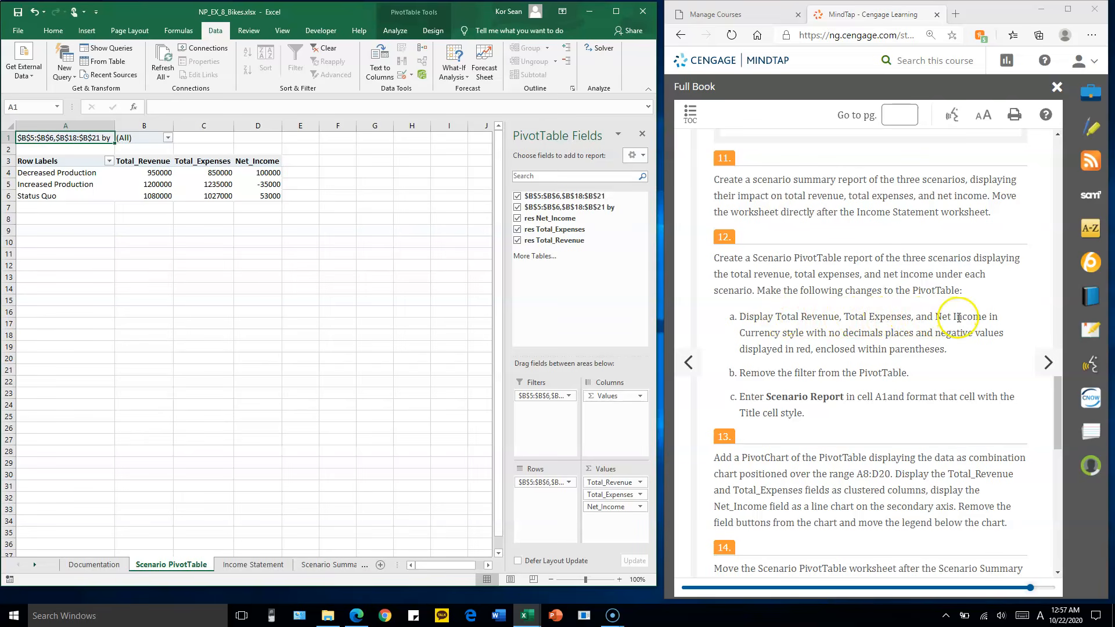
Format the PivotTable values in B4:D6 as Currency with no decimal places
left_click(178, 184)
left_click_drag(154, 173, 262, 194)
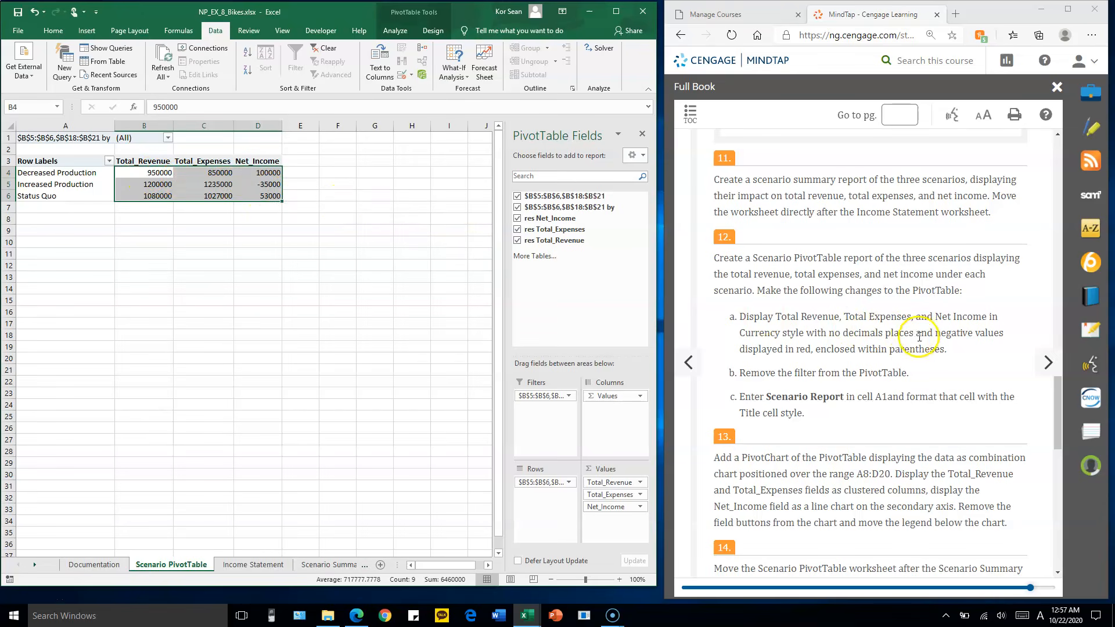
left_click(51, 38)
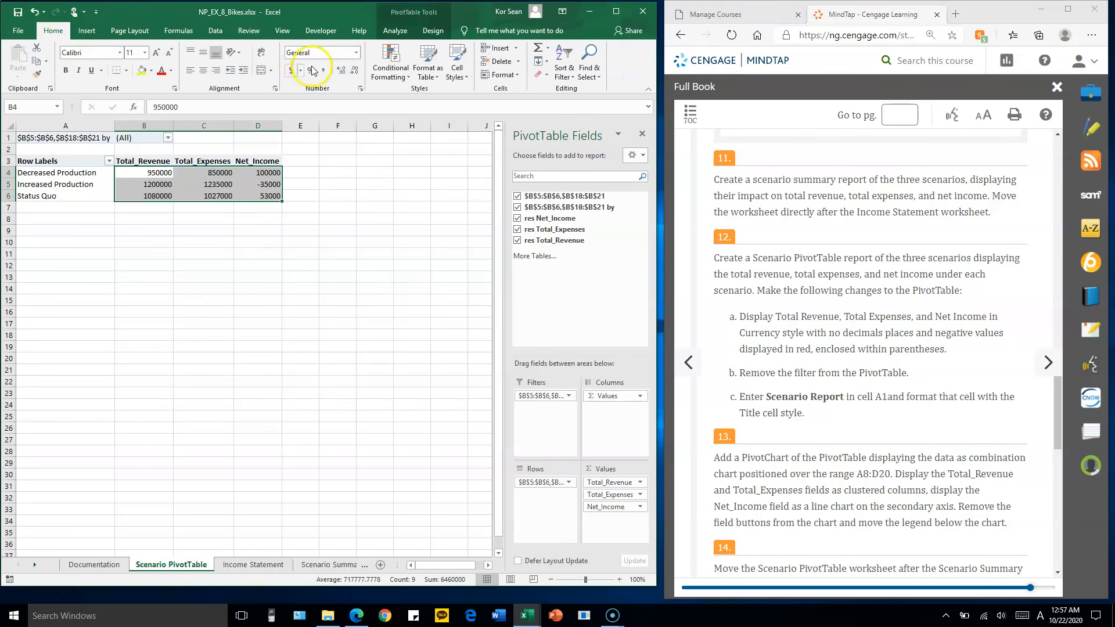
left_click(356, 54)
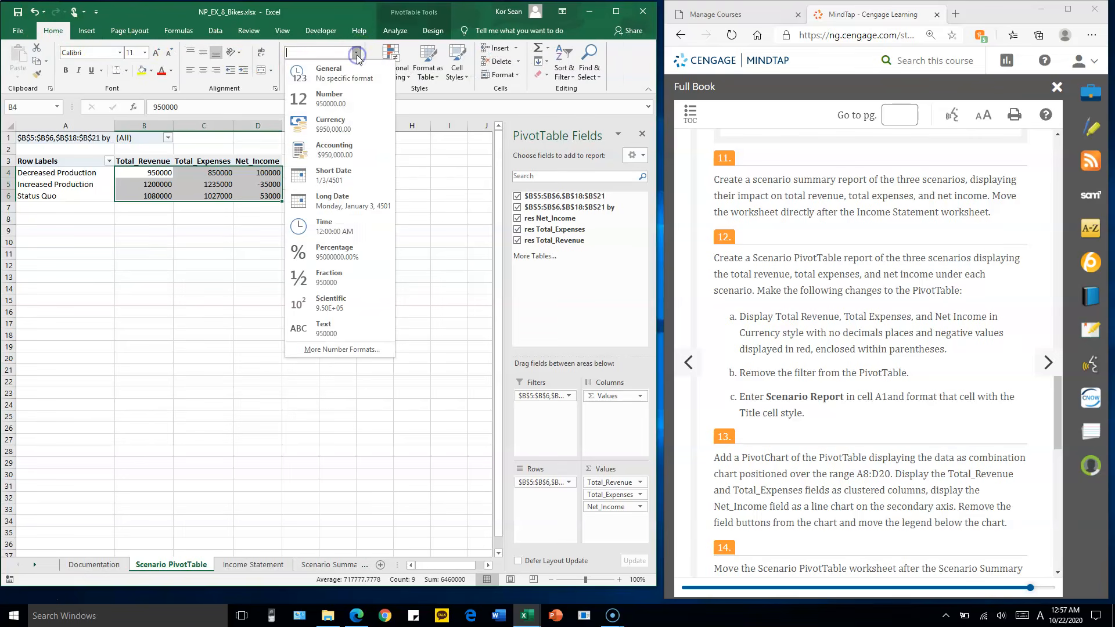
left_click(348, 130)
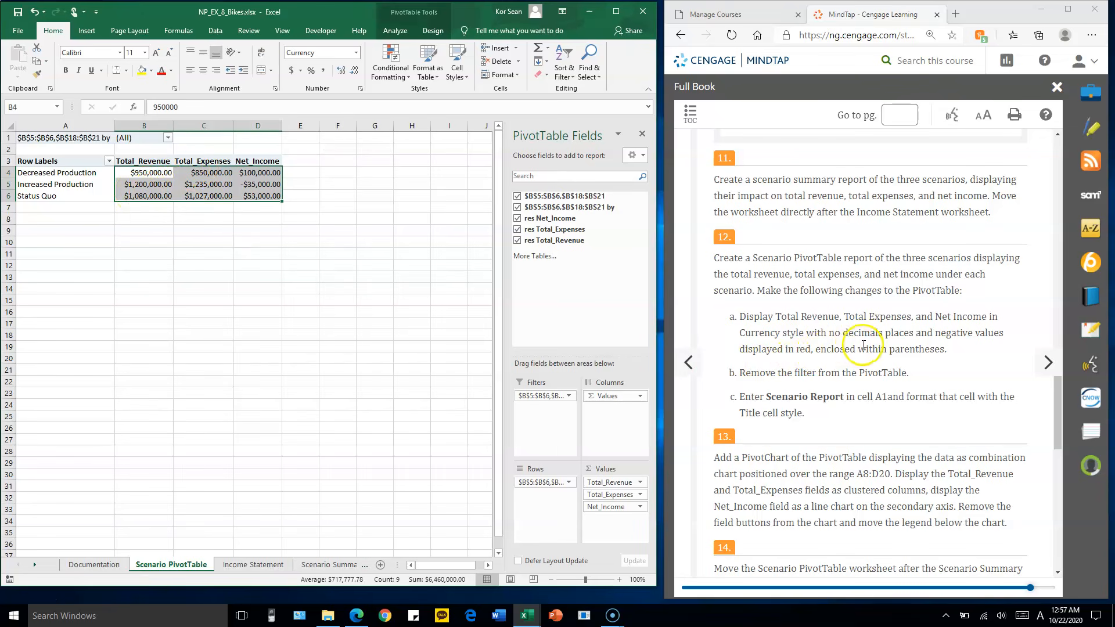
left_click(355, 72)
left_click(355, 72)
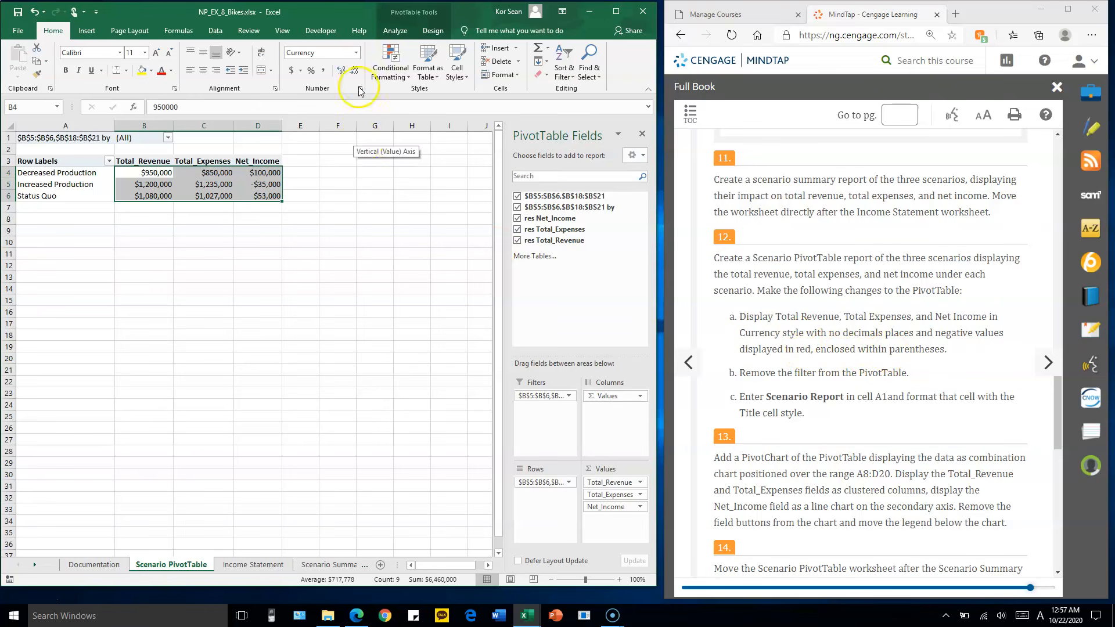
Set the Currency format of the PivotTable values to show negative numbers in red within parentheses
left_click(358, 54)
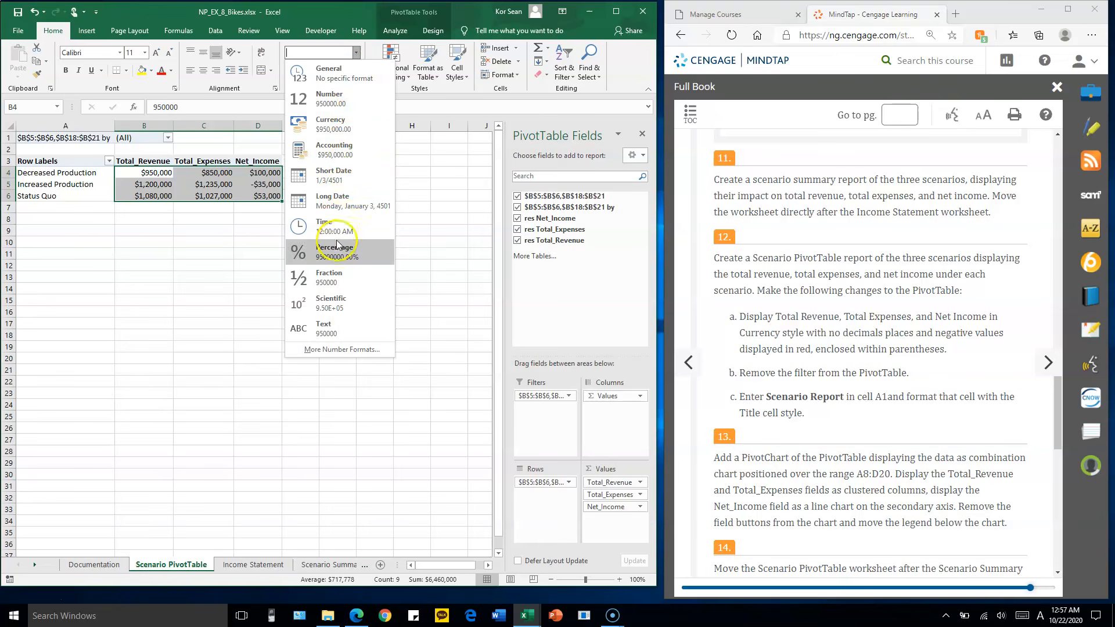
left_click(345, 350)
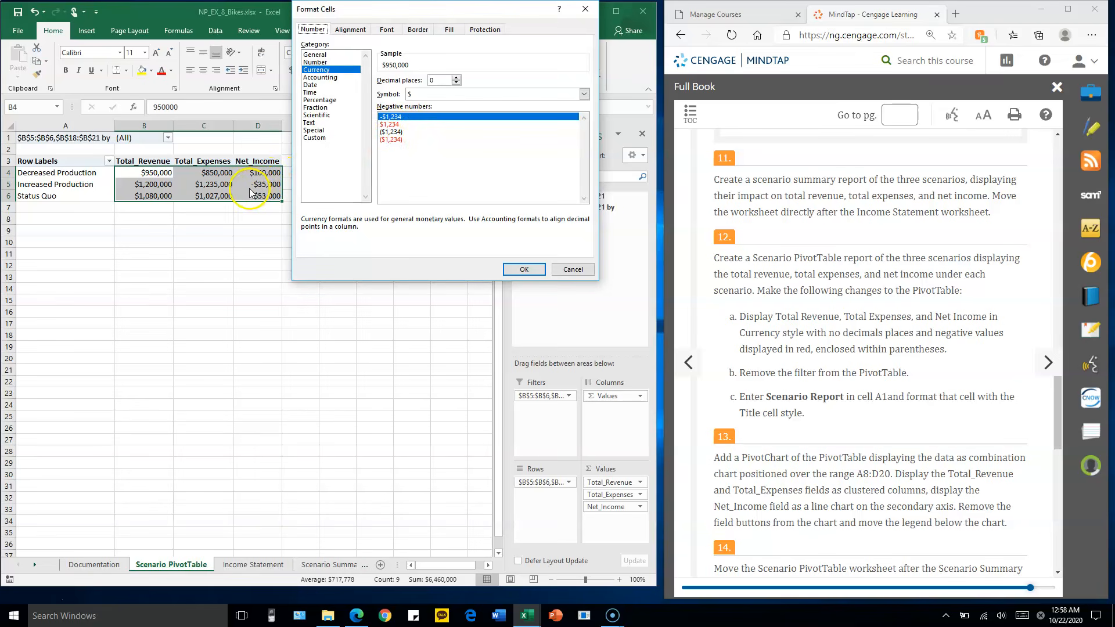
left_click(394, 140)
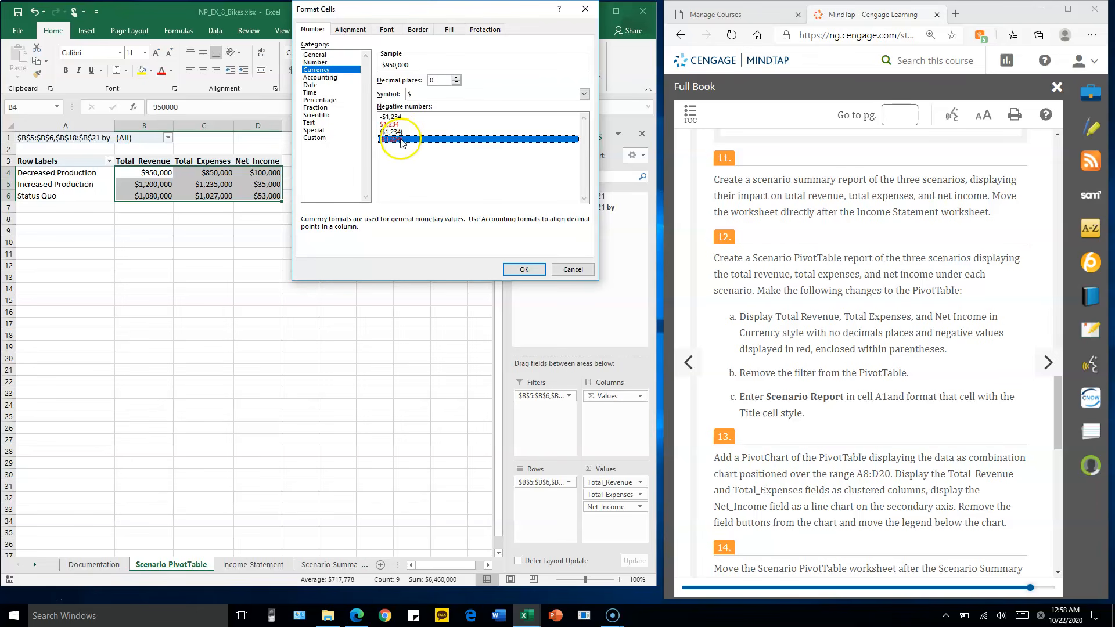
left_click(522, 270)
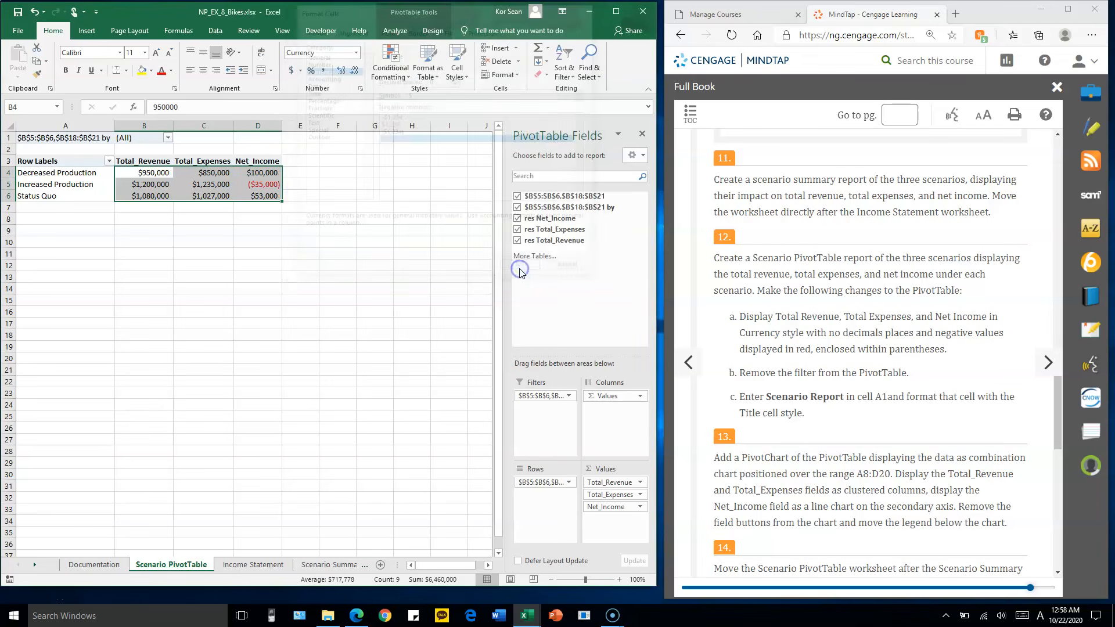
Remove the filter field from the PivotTable
left_click(254, 220)
left_click(259, 186)
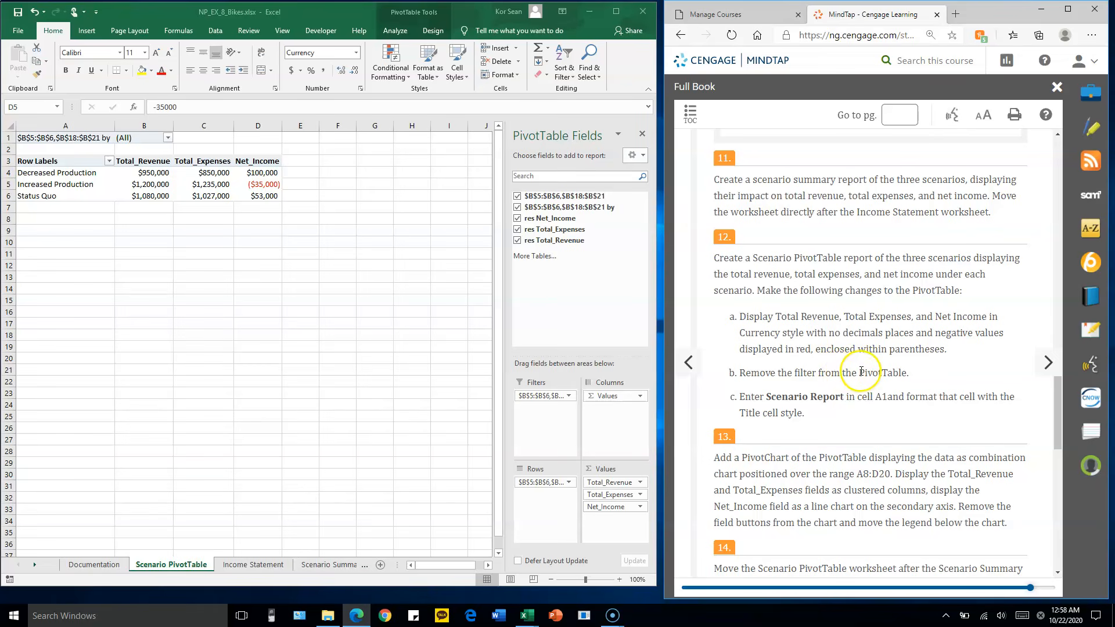
left_click(541, 395)
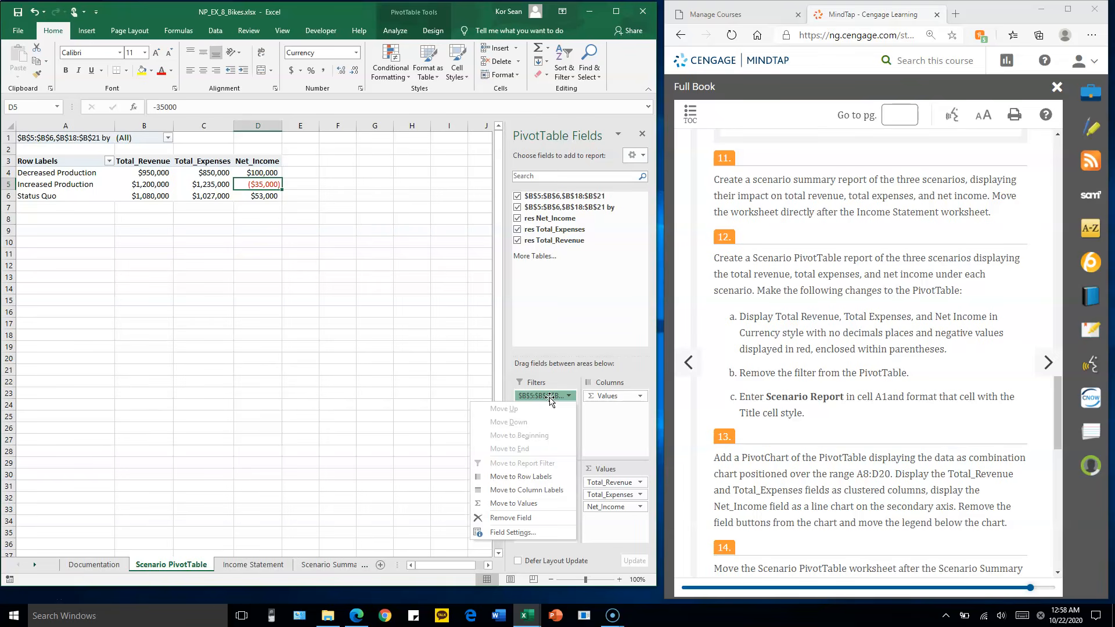
left_click_drag(549, 396, 572, 257)
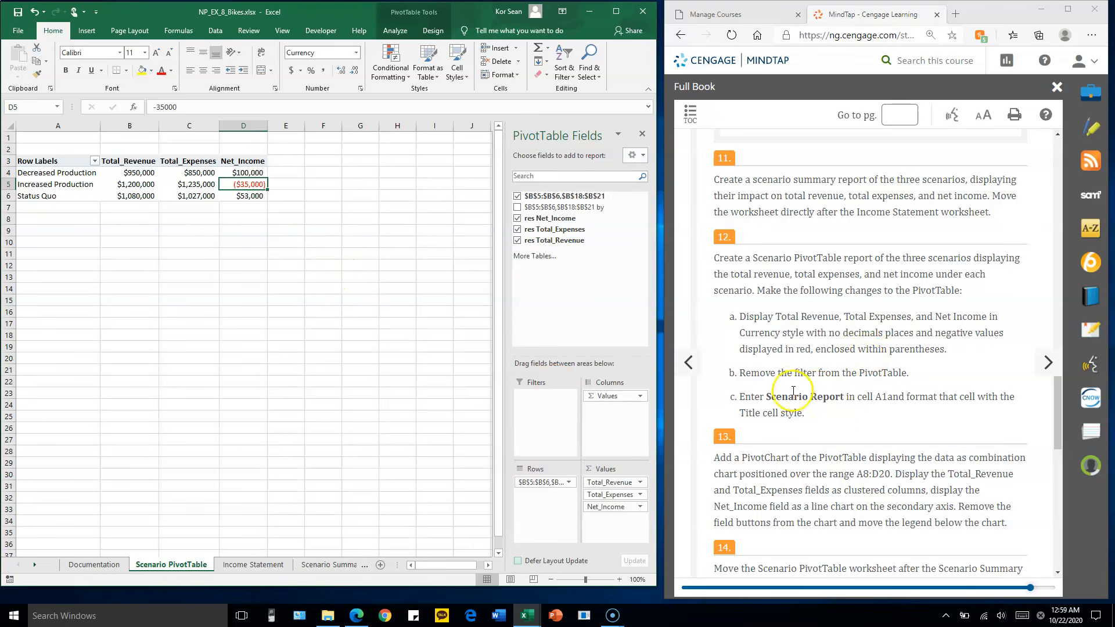
Enter the heading Scenario Report in cell A1 of the Scenario PivotTable sheet
left_click(81, 138)
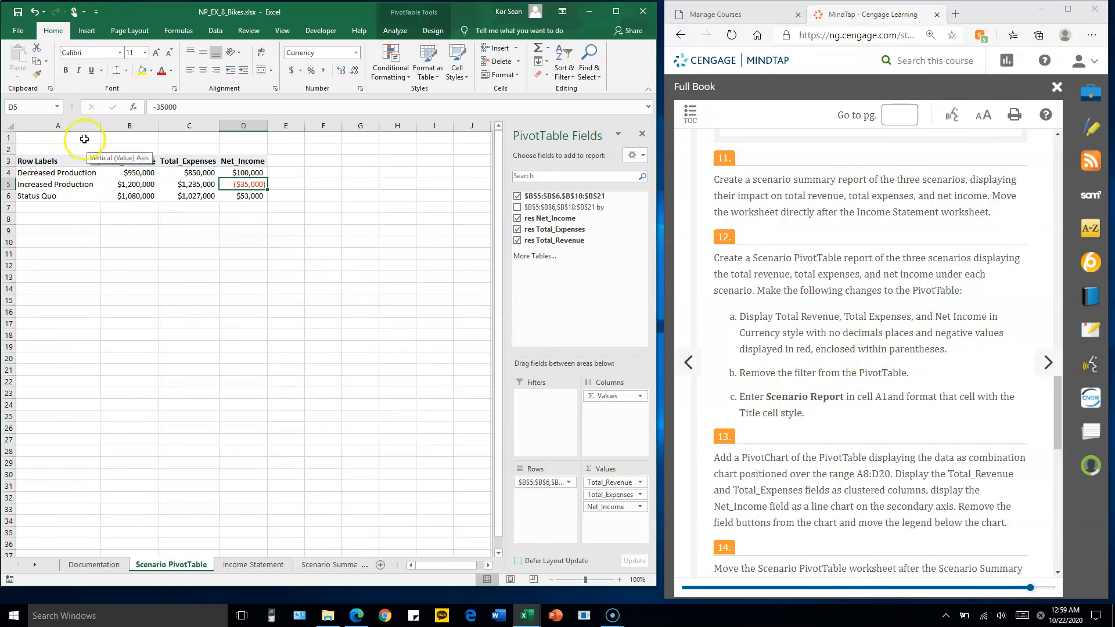
type("S")
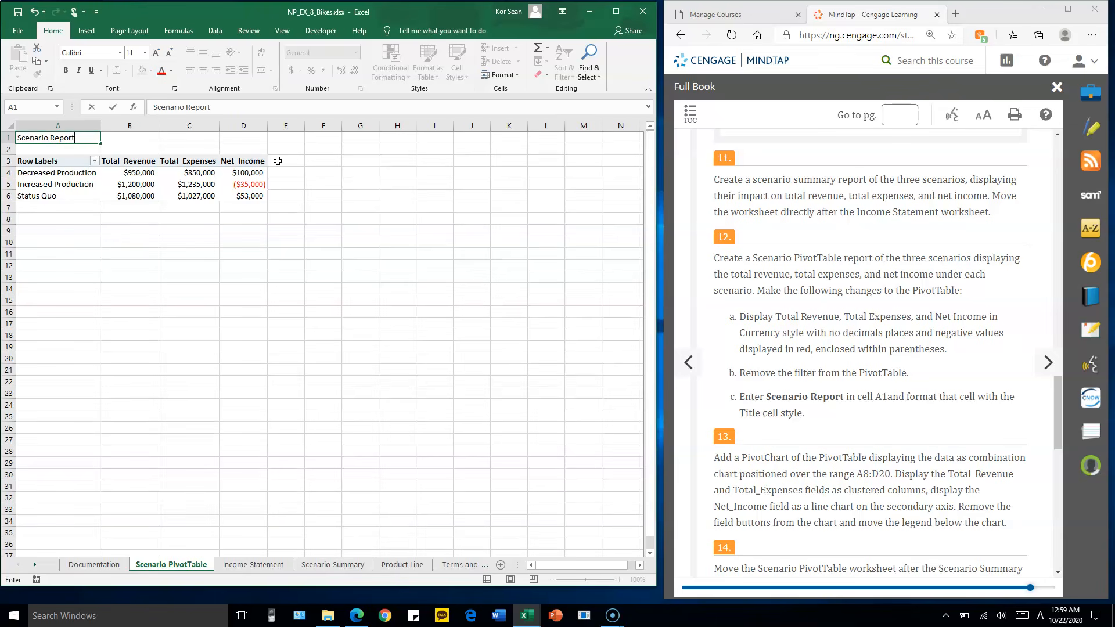
type("cenario Report")
left_click(174, 138)
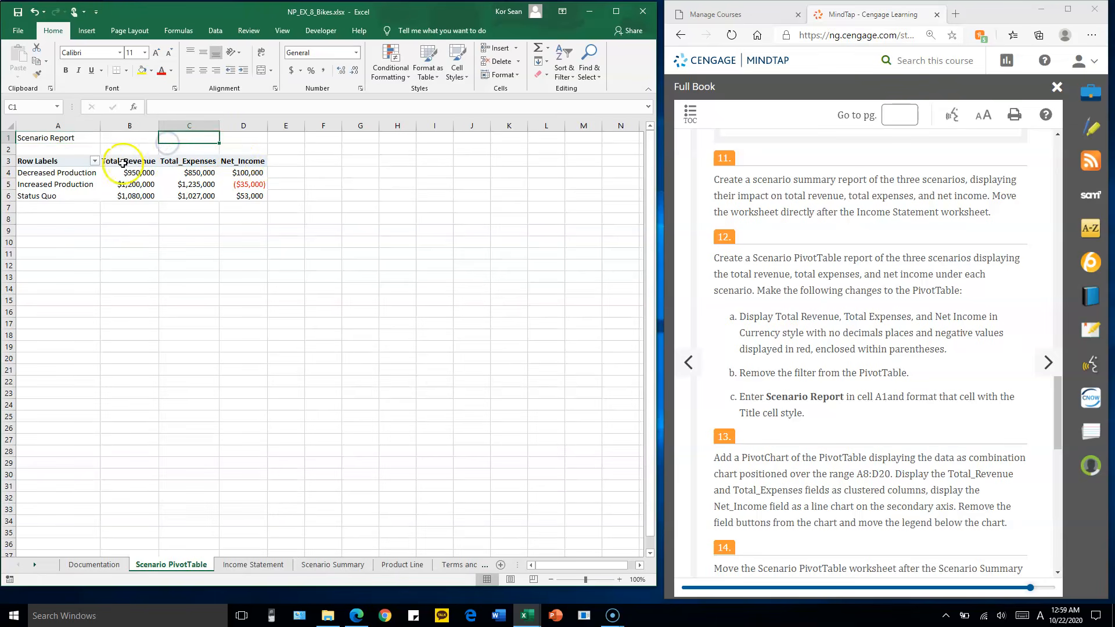
left_click(58, 243)
left_click(197, 220)
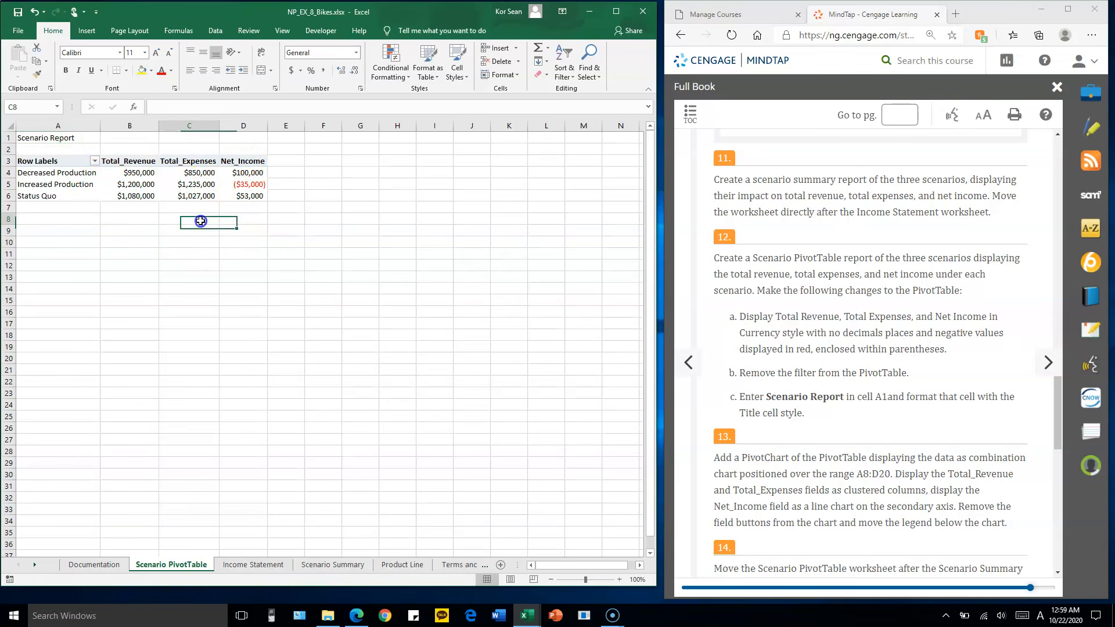
Format the Scenario Report heading in cell A1 with the Title cell style
left_click(50, 138)
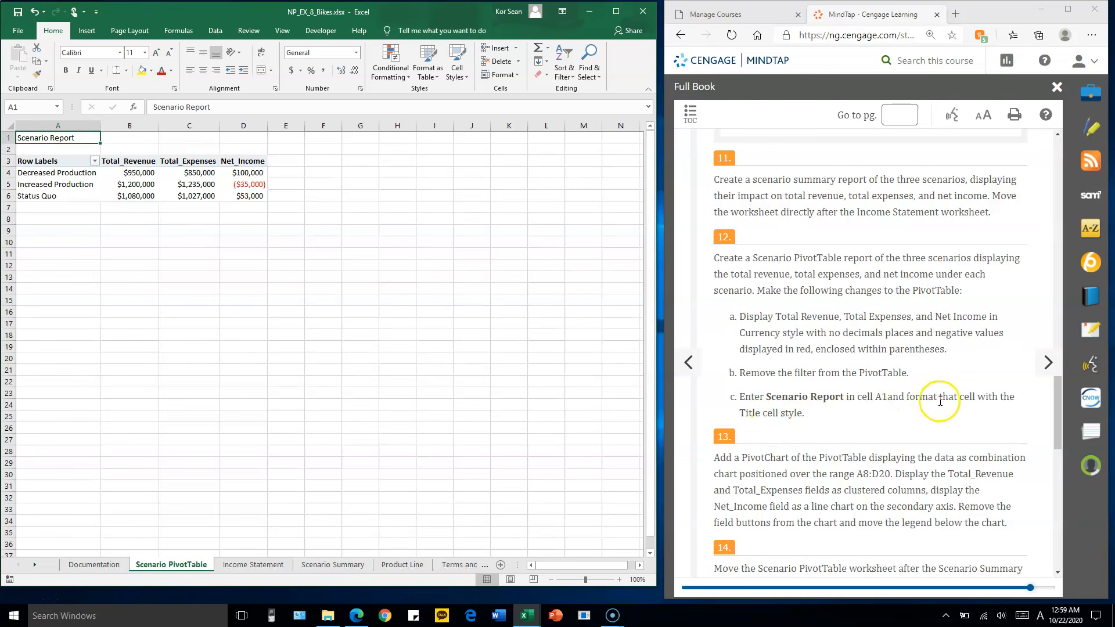
left_click(464, 77)
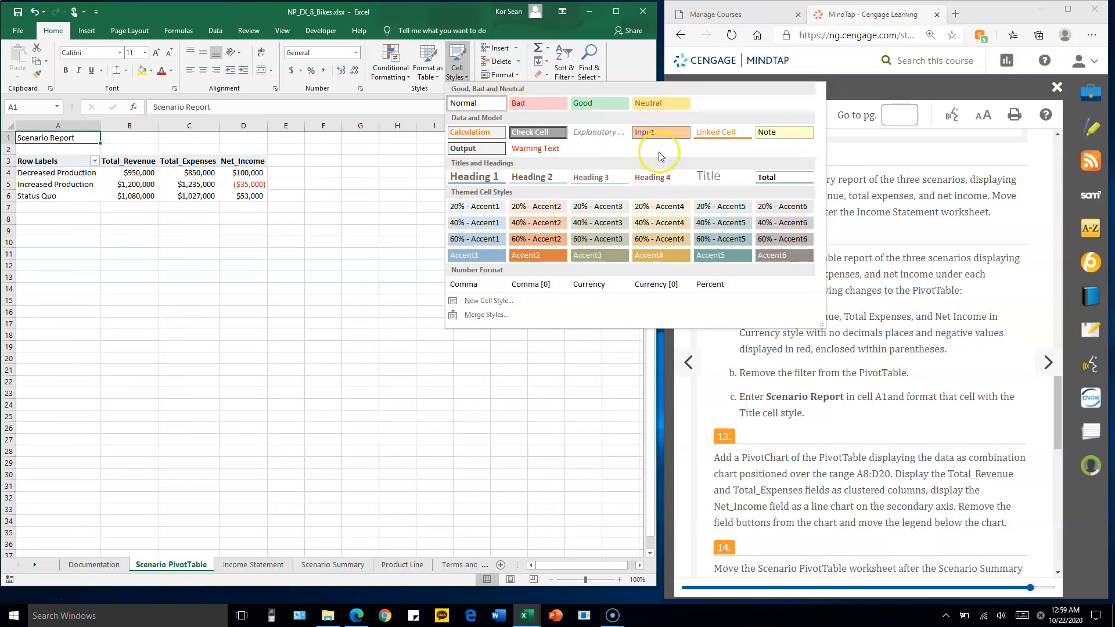
left_click(720, 182)
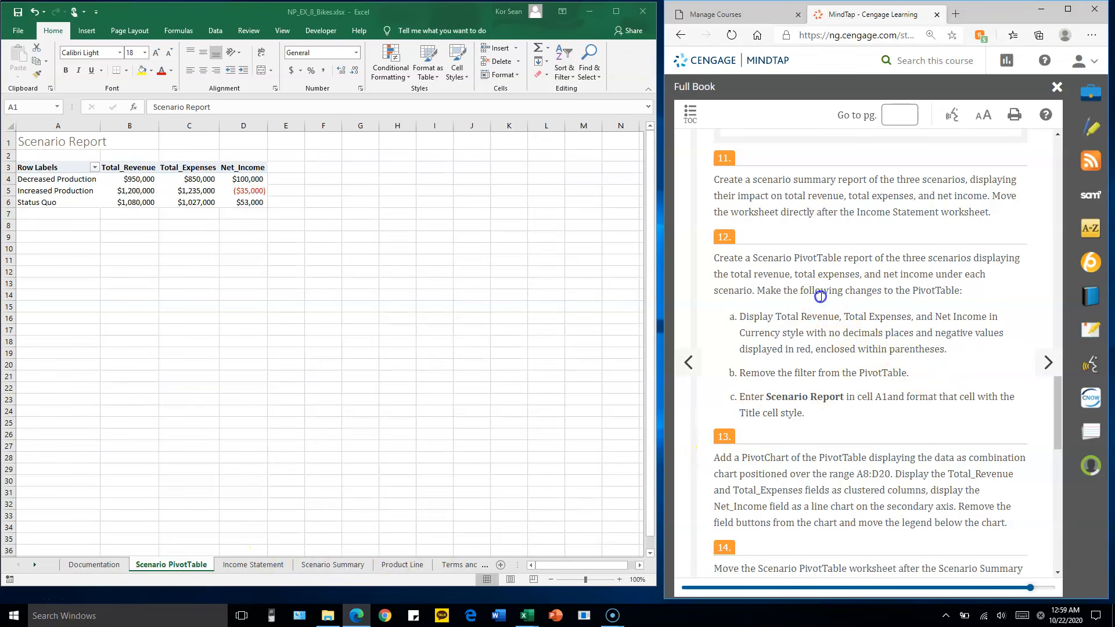
Insert a combo PivotChart with Total_Revenue and Total_Expenses as clustered columns and Net_Income as a line on the secondary axis
scroll(821, 301, "down", 5)
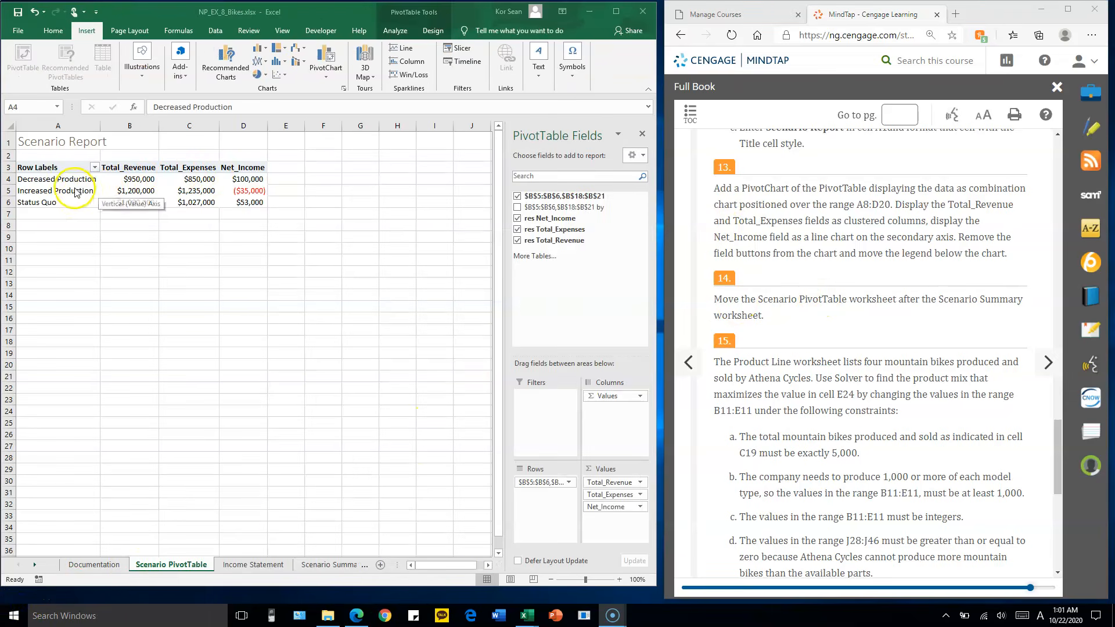
left_click(70, 184)
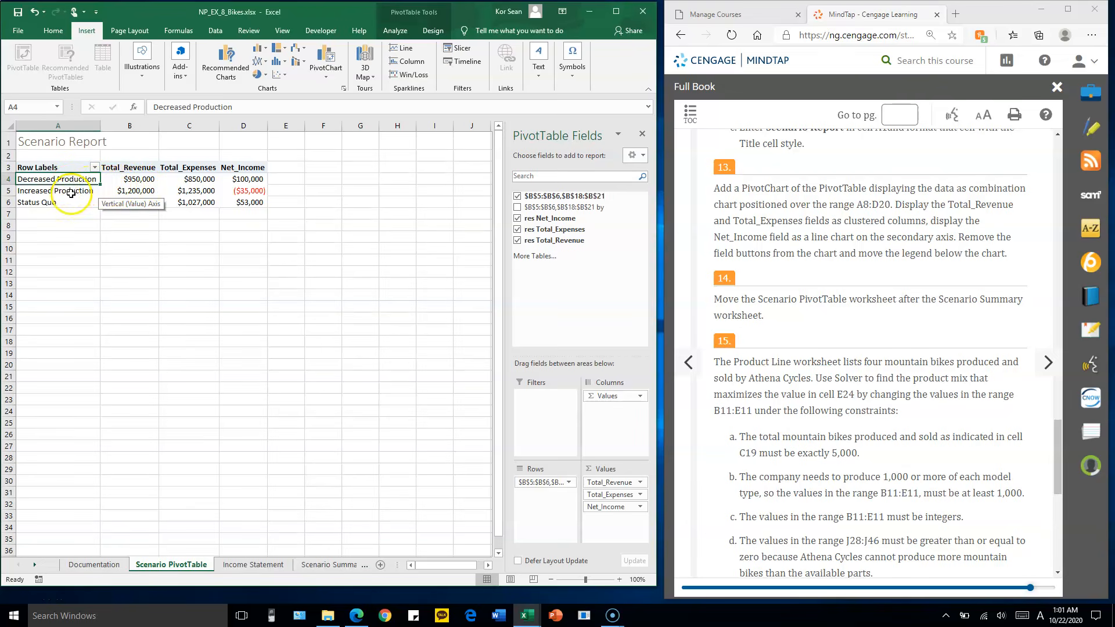
left_click(72, 189)
left_click(73, 186)
left_click(81, 190)
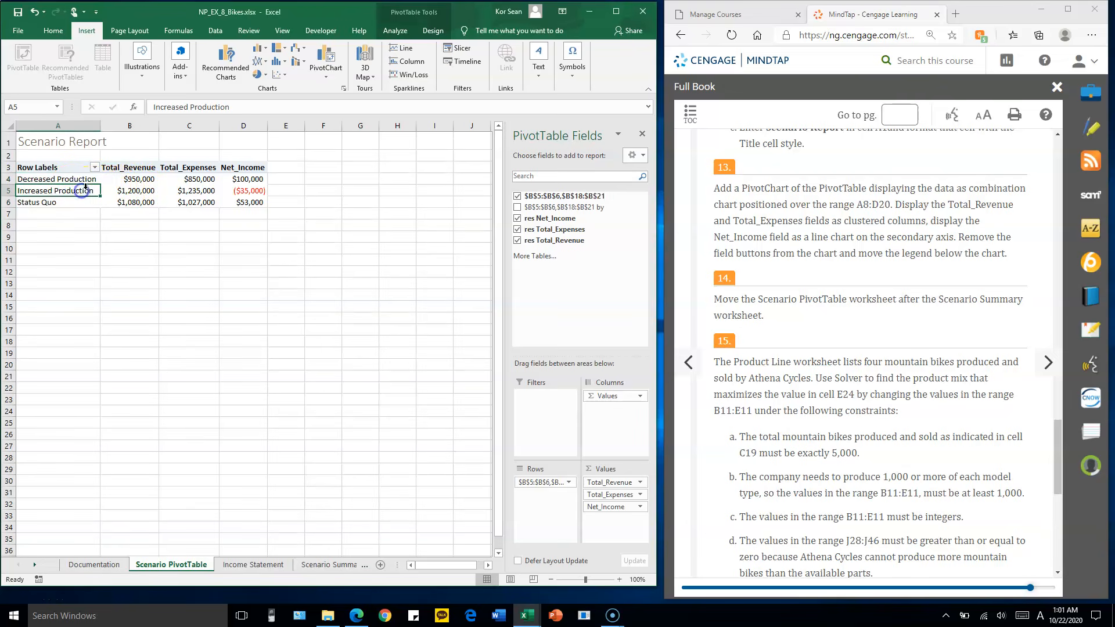
left_click(87, 31)
left_click(86, 32)
left_click(330, 56)
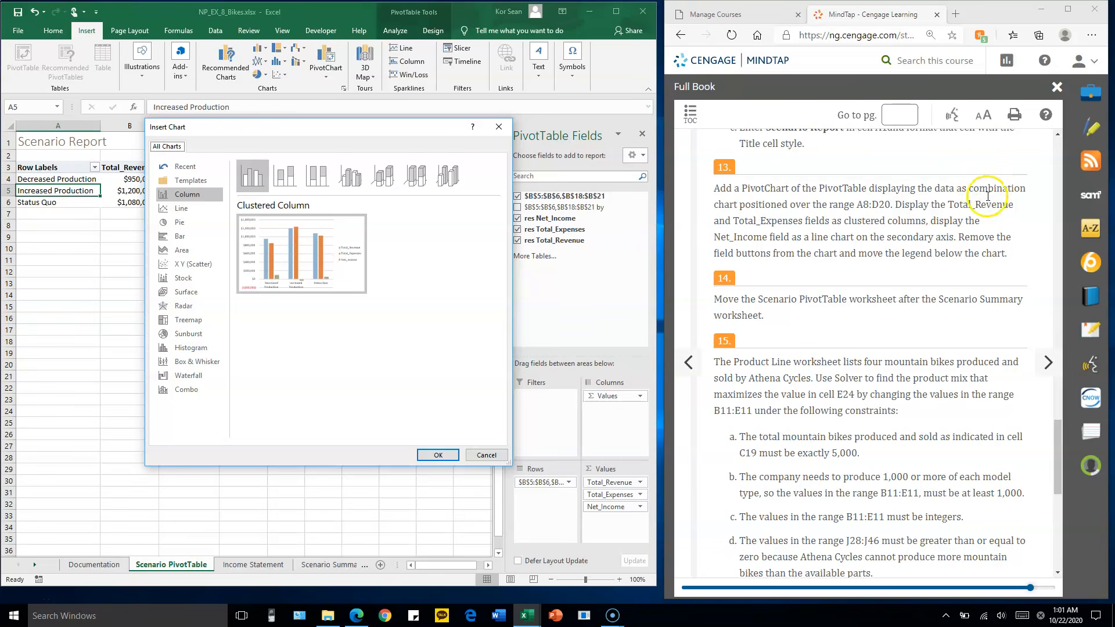
left_click(176, 393)
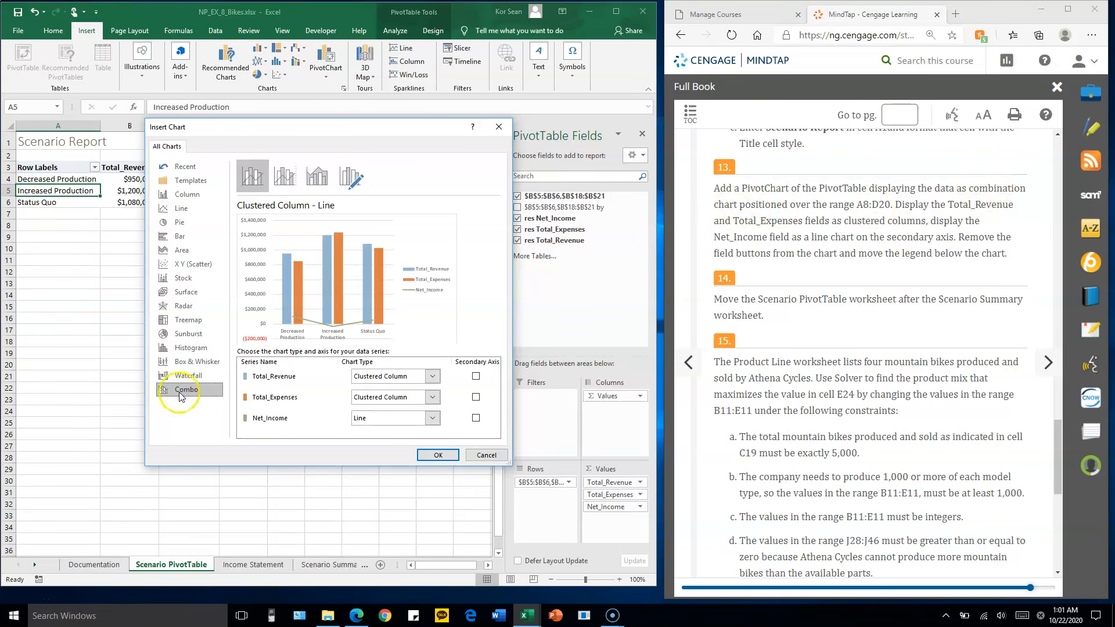
left_click_drag(371, 126, 527, 88)
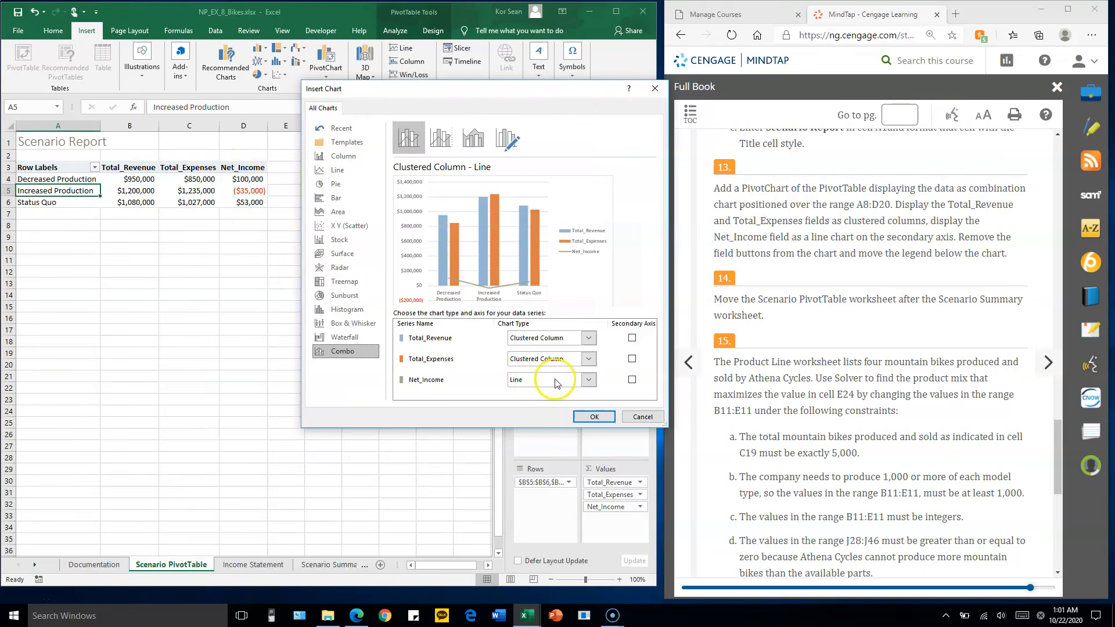
left_click(632, 379)
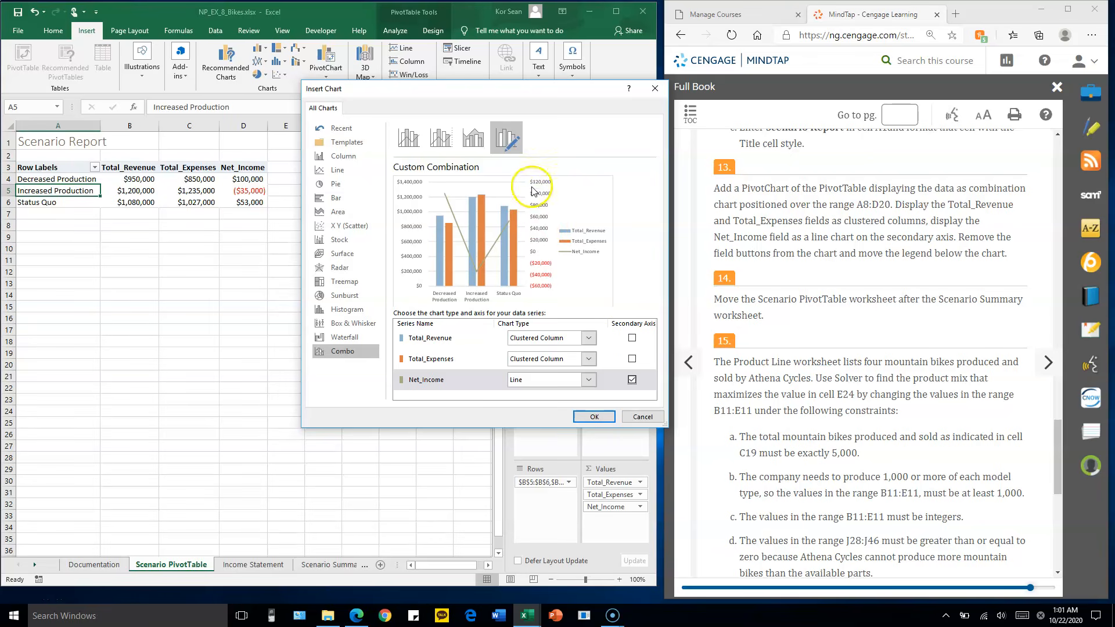
left_click(594, 417)
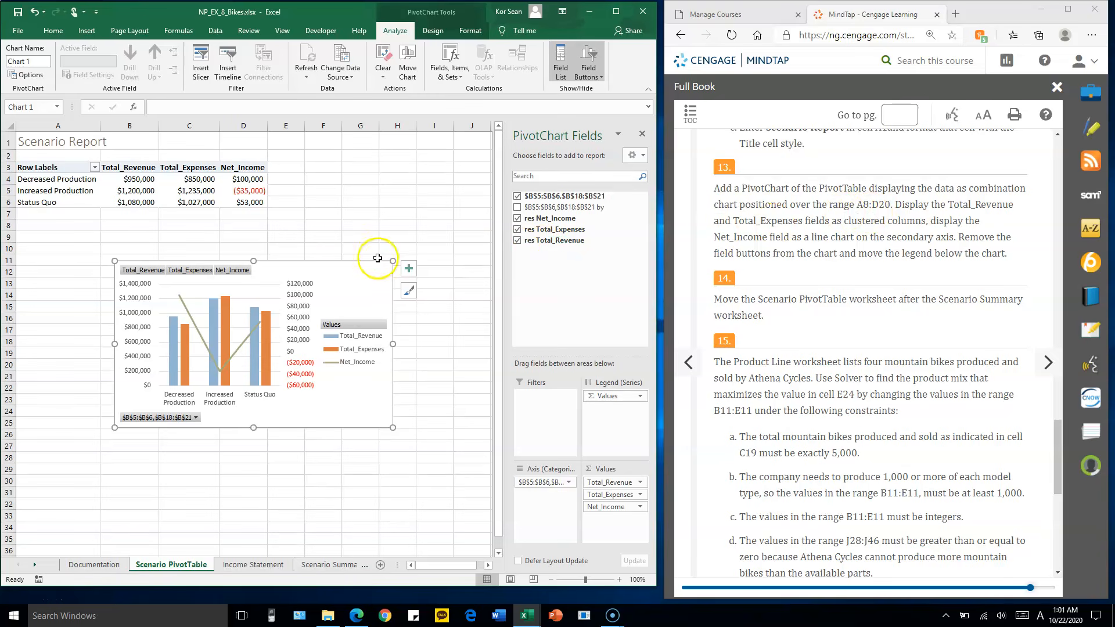
Move and resize the PivotChart to cover the range A8:D20 and hide all its field buttons
left_click_drag(364, 269, 267, 231)
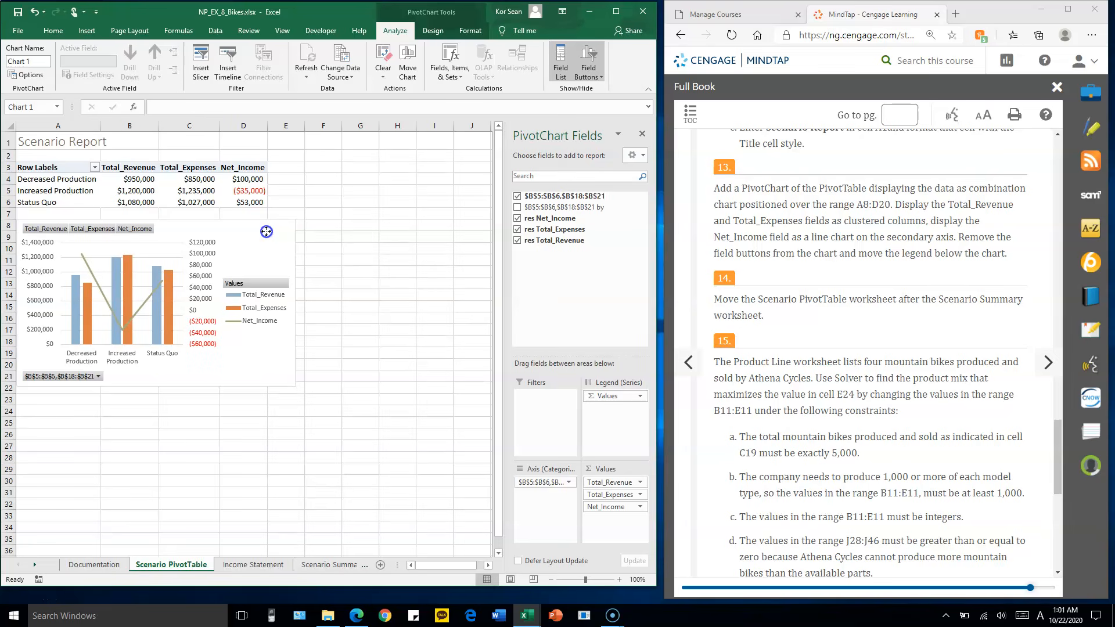
left_click_drag(295, 386, 267, 373)
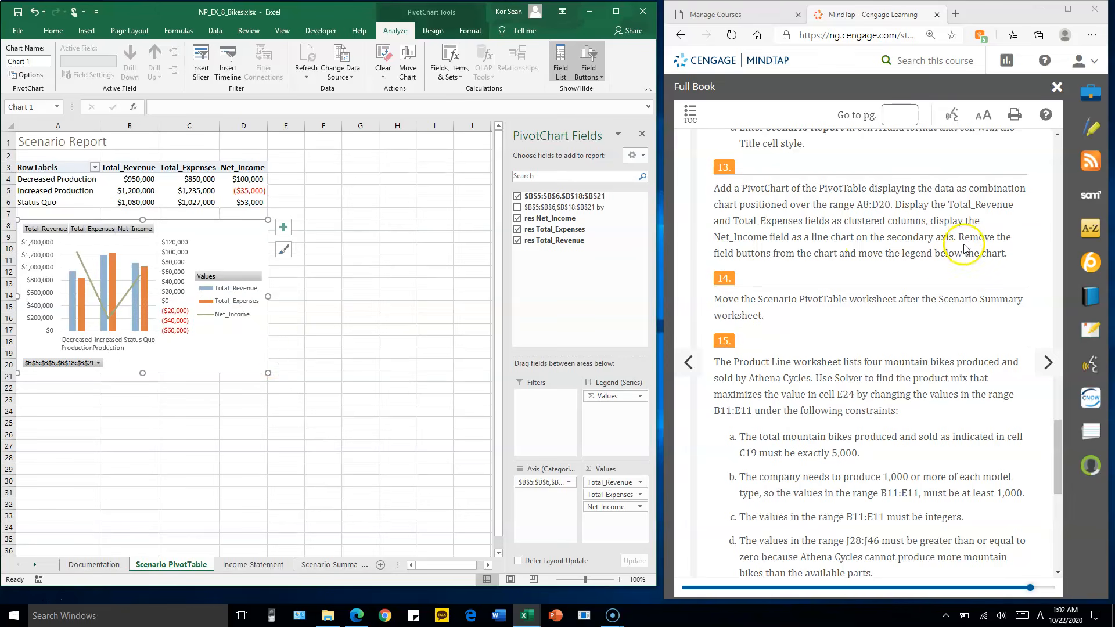
right_click(51, 229)
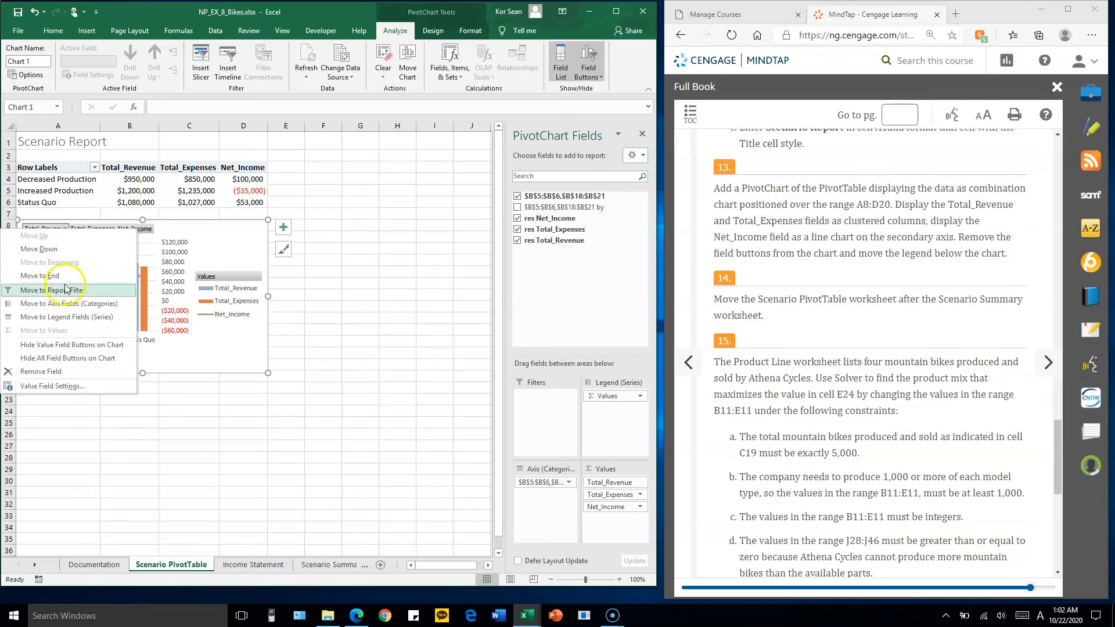
left_click(66, 359)
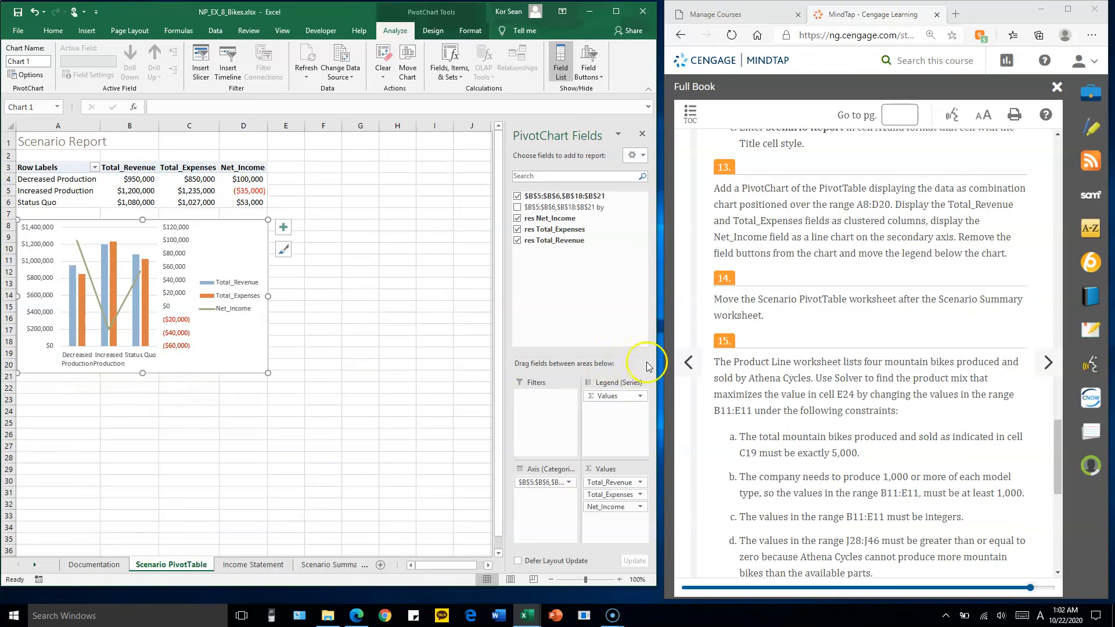
Close the PivotChart Fields pane and move the Scenario PivotTable worksheet directly after the Scenario Summary worksheet
left_click(745, 299)
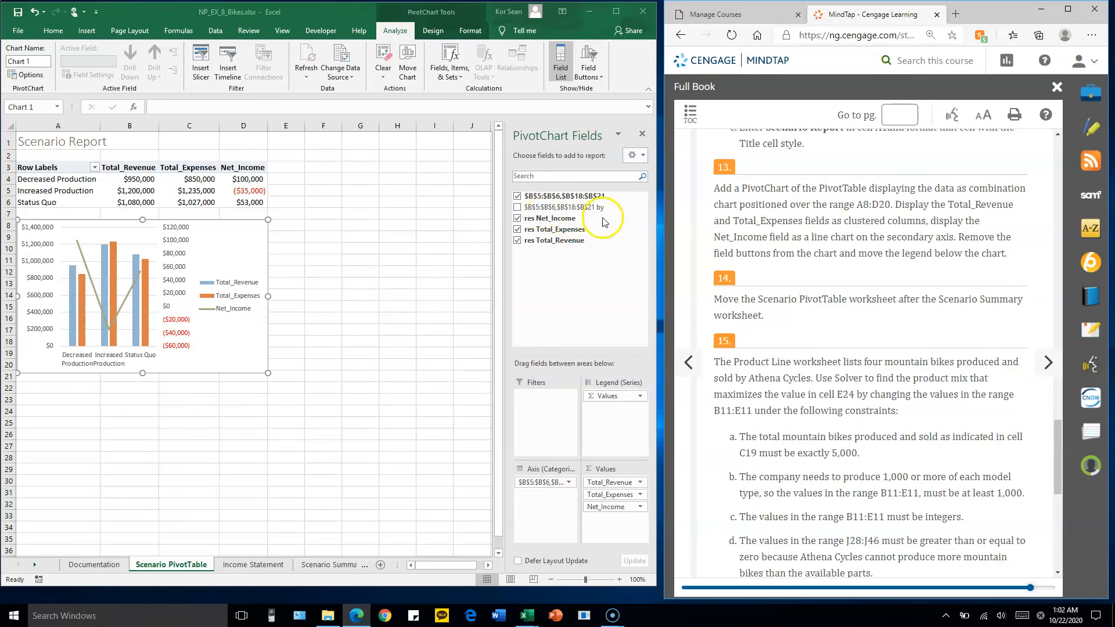
left_click(184, 566)
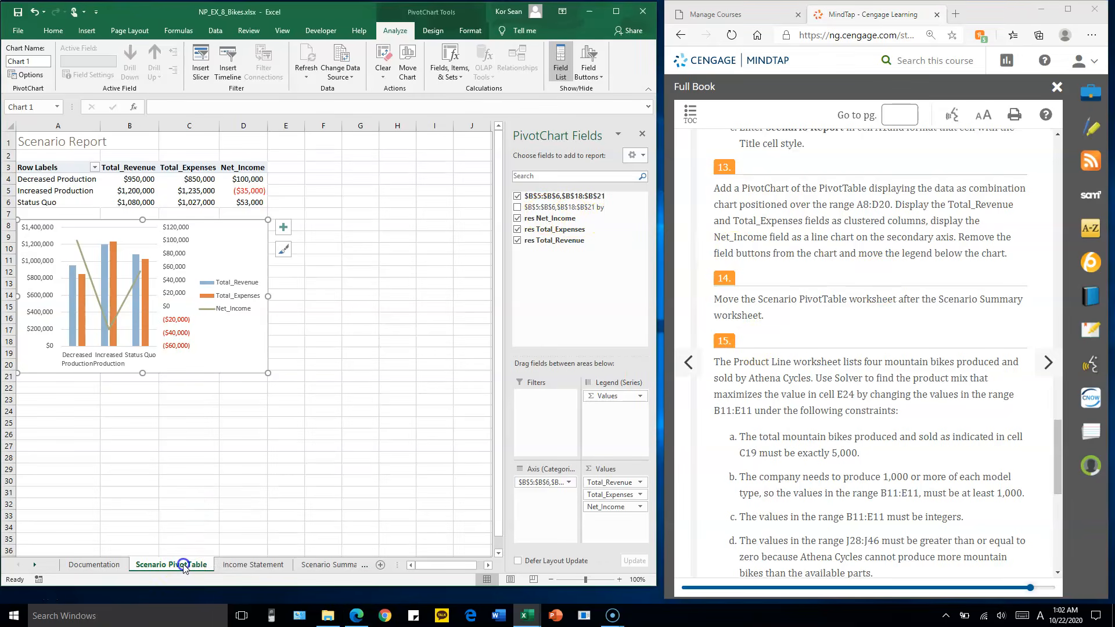
left_click_drag(290, 565, 194, 565)
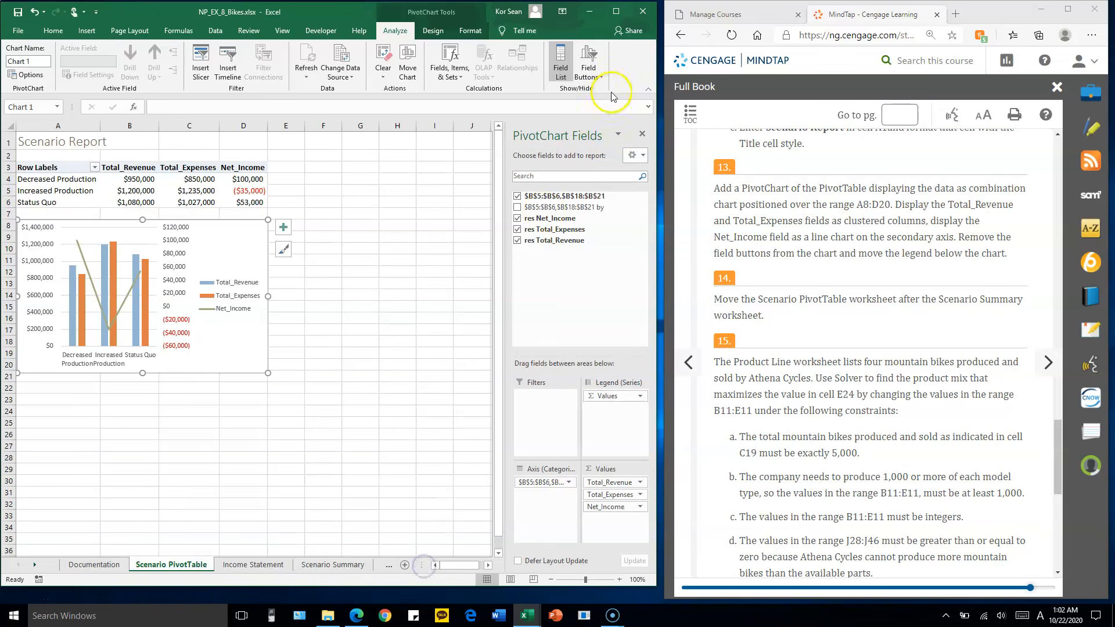
left_click(642, 134)
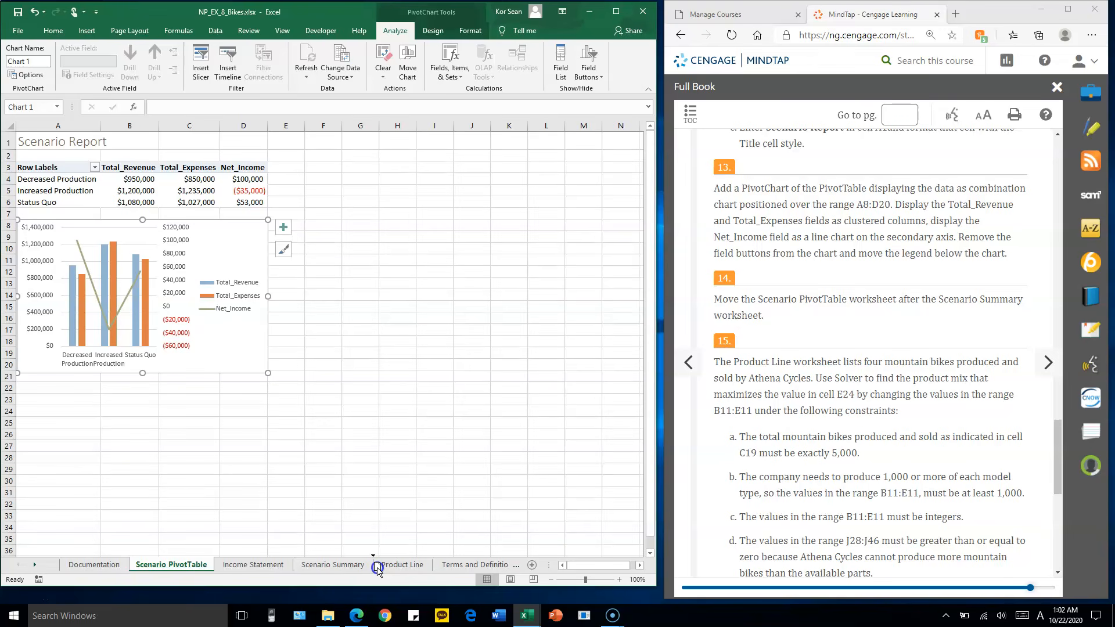
left_click_drag(377, 568, 377, 566)
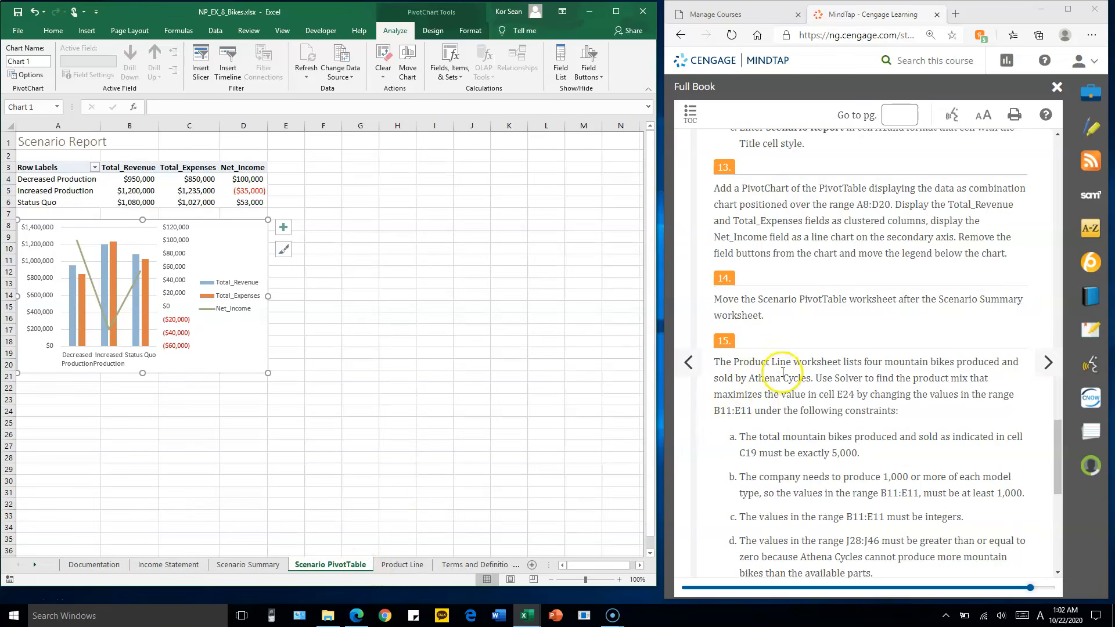
Read the Solver instructions in step 15 and open the Product Line worksheet
left_click(782, 321)
scroll(782, 321, "down", 3)
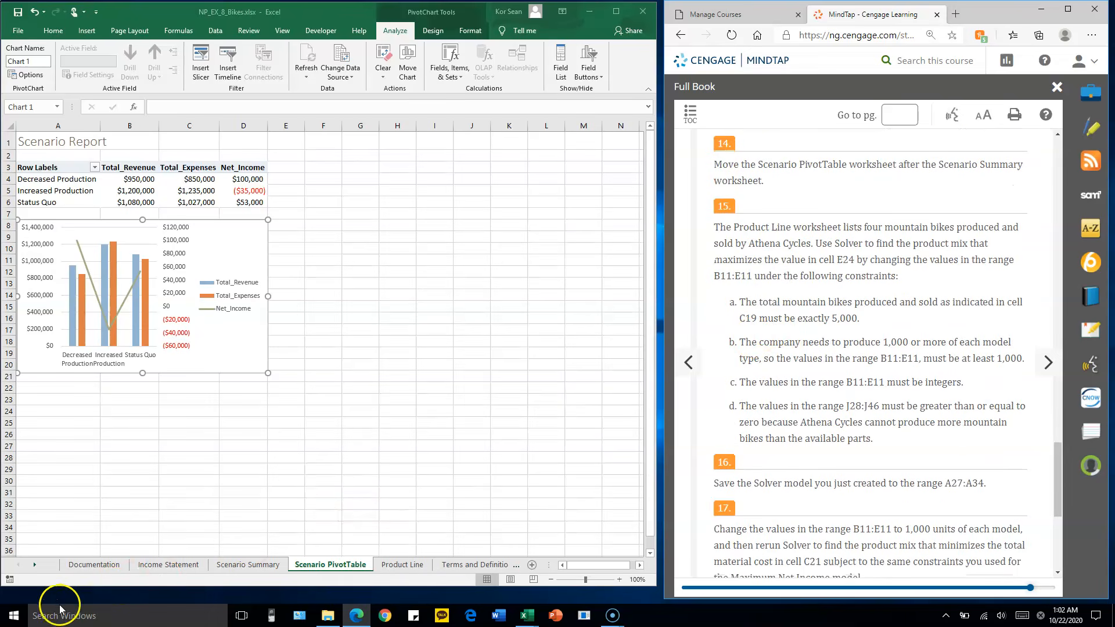
left_click(19, 604)
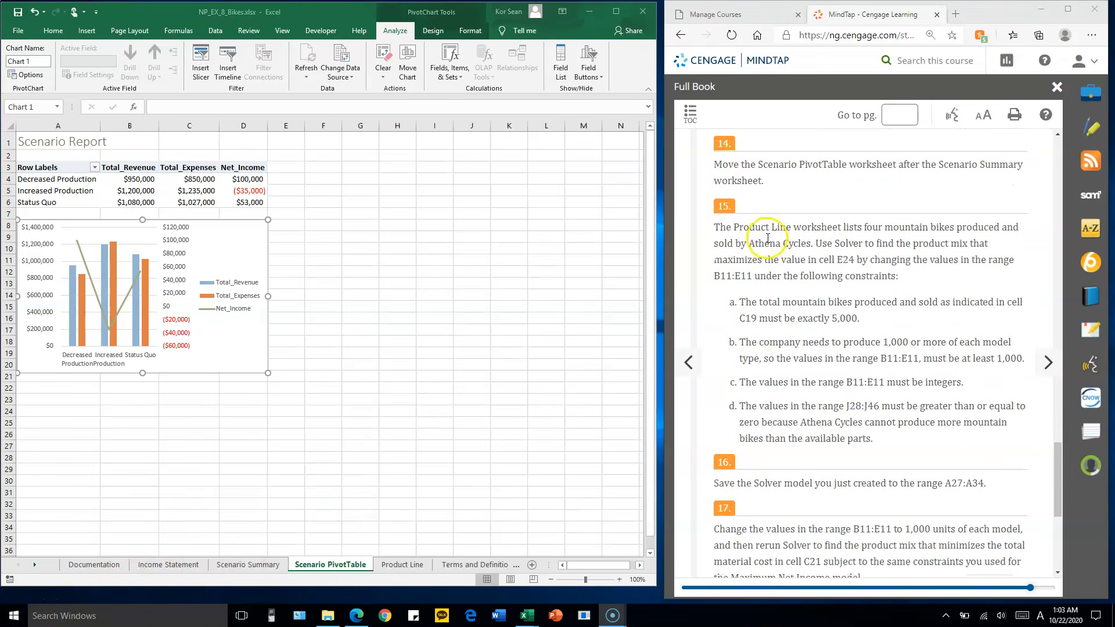
left_click(401, 565)
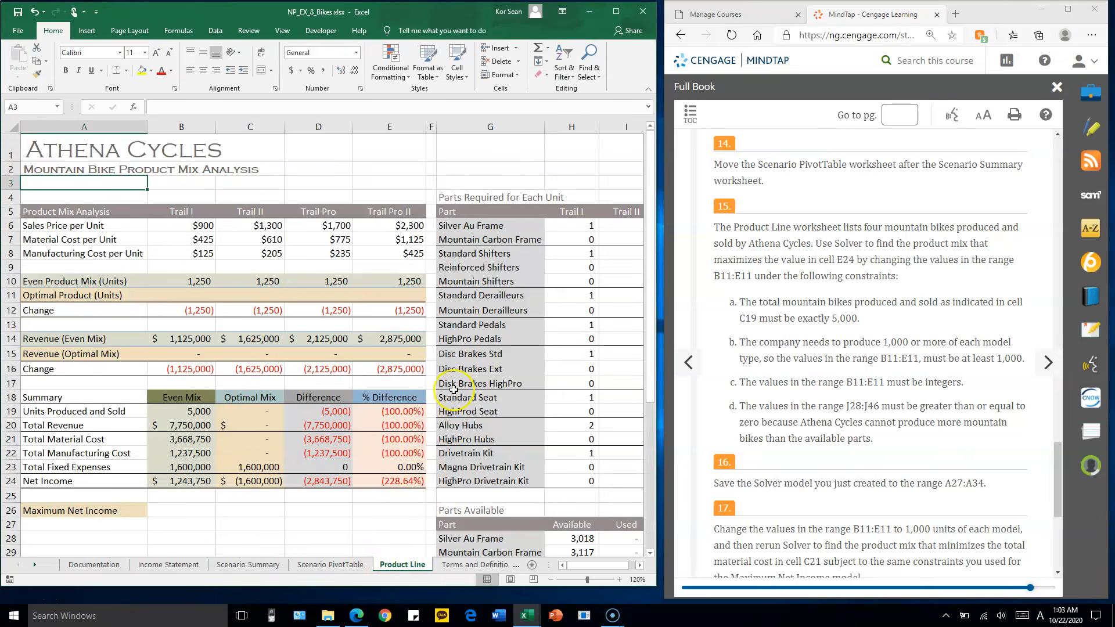
scroll(458, 372, "down", 3)
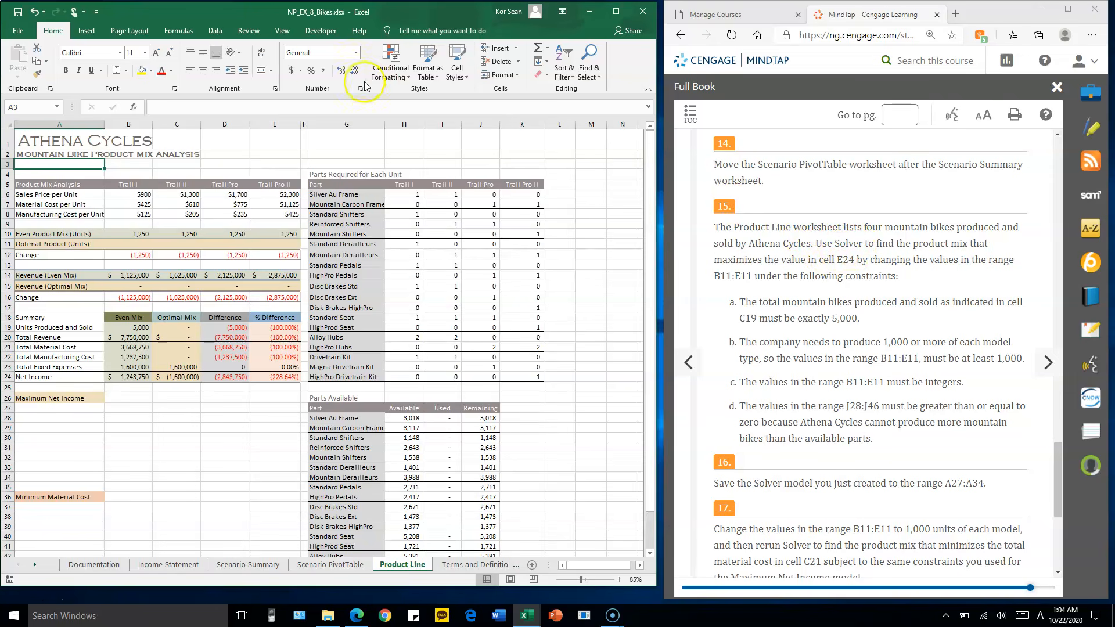
Check in the Excel Add-ins list that the Solver Add-in is enabled, and accept the dialog
left_click(214, 32)
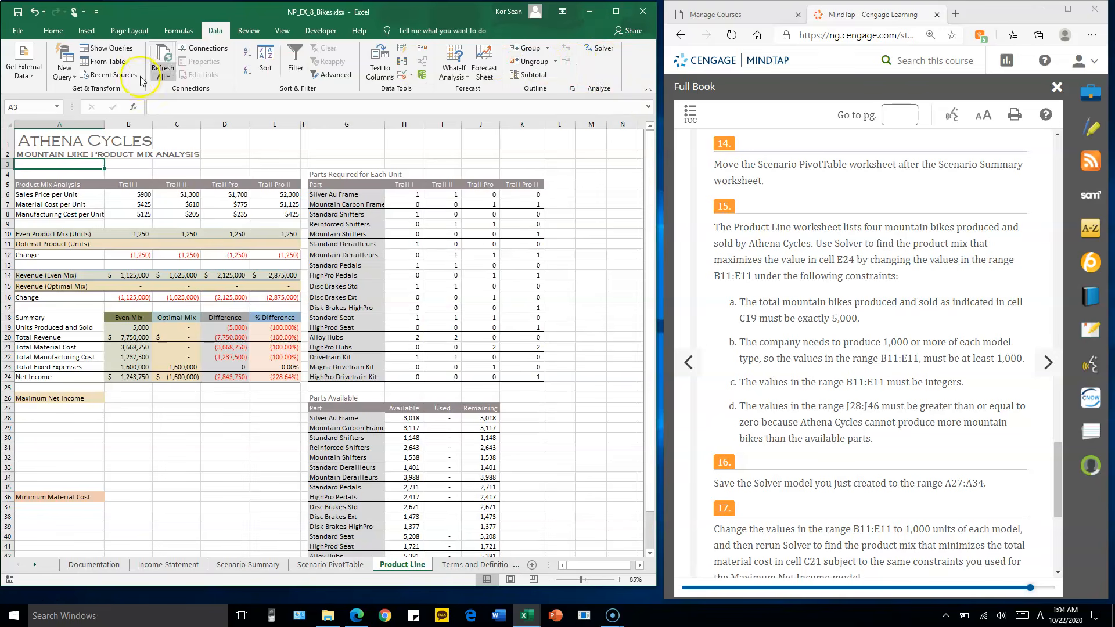
left_click(18, 33)
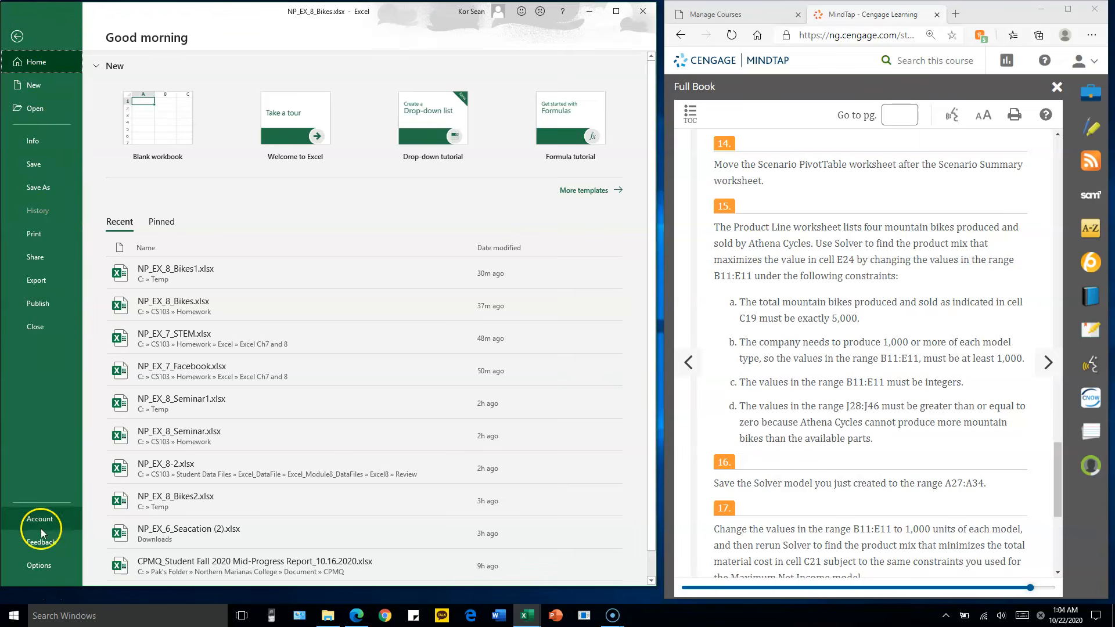
left_click(38, 566)
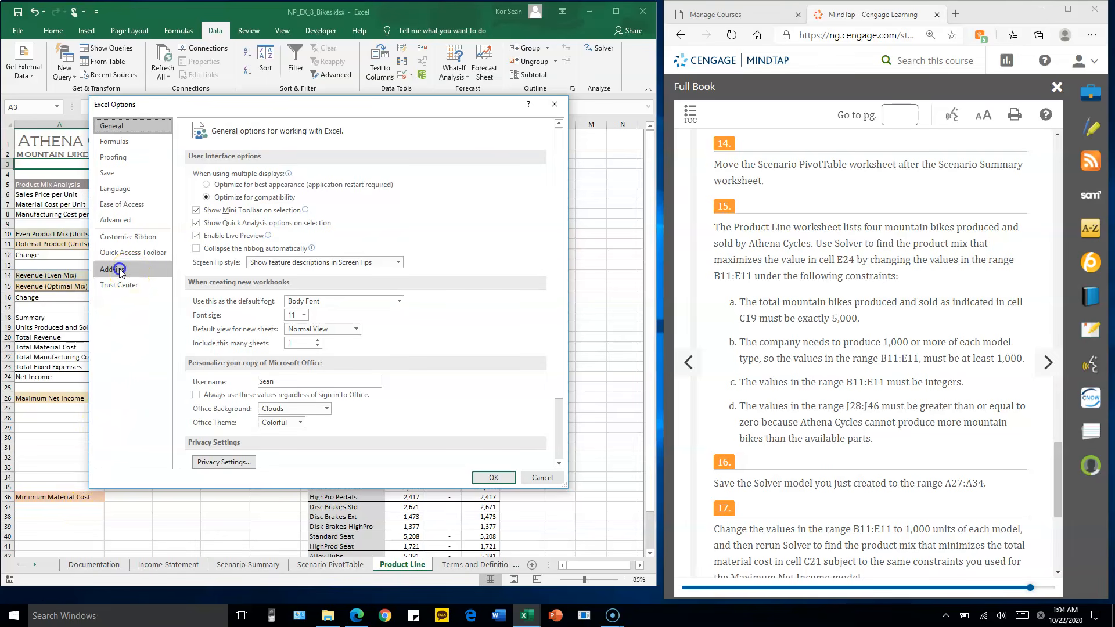
left_click(119, 270)
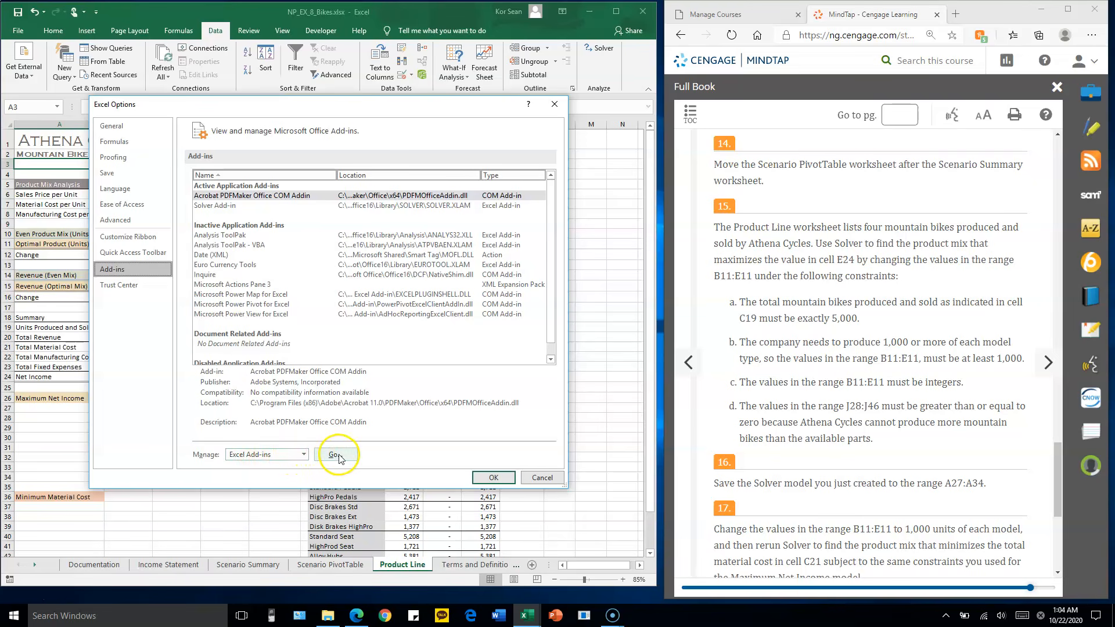
left_click(303, 455)
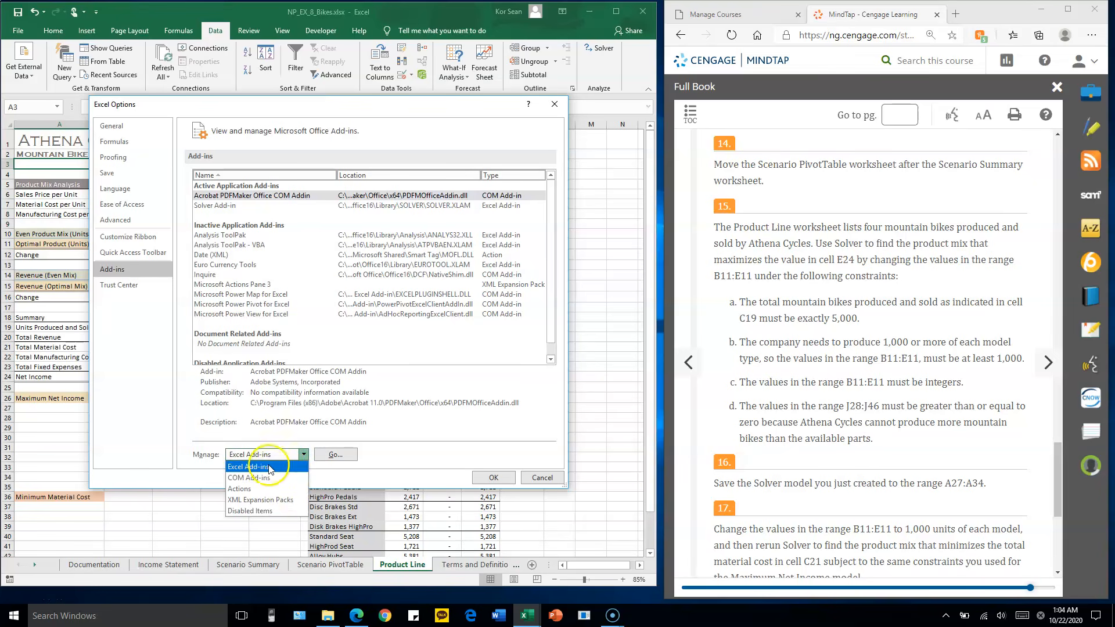
left_click(269, 467)
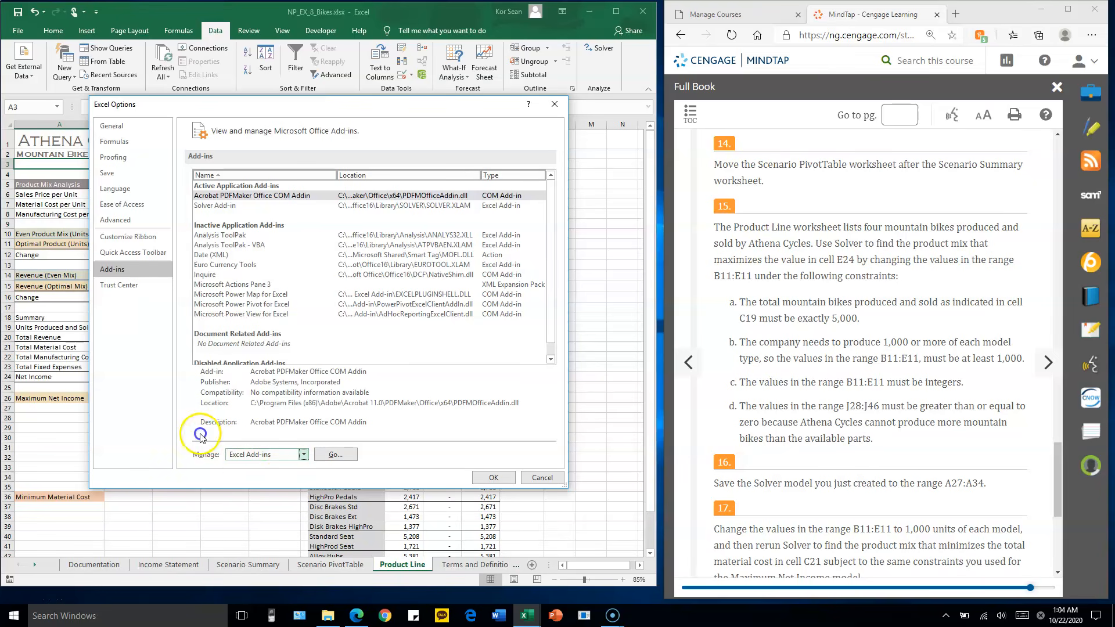
left_click(334, 455)
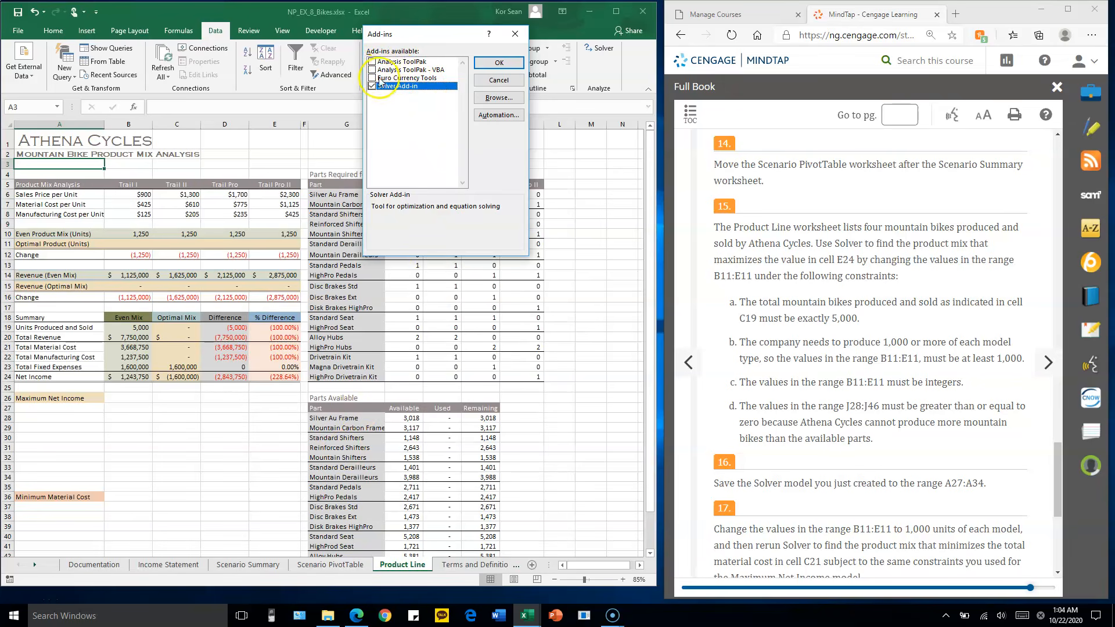
left_click_drag(428, 33, 433, 59)
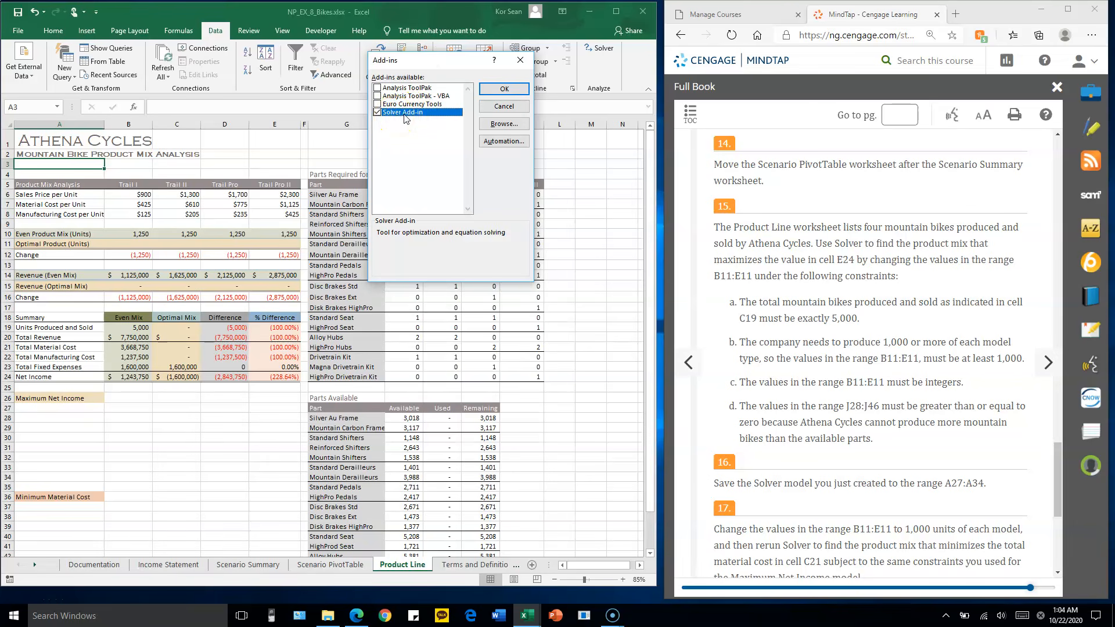
left_click(504, 89)
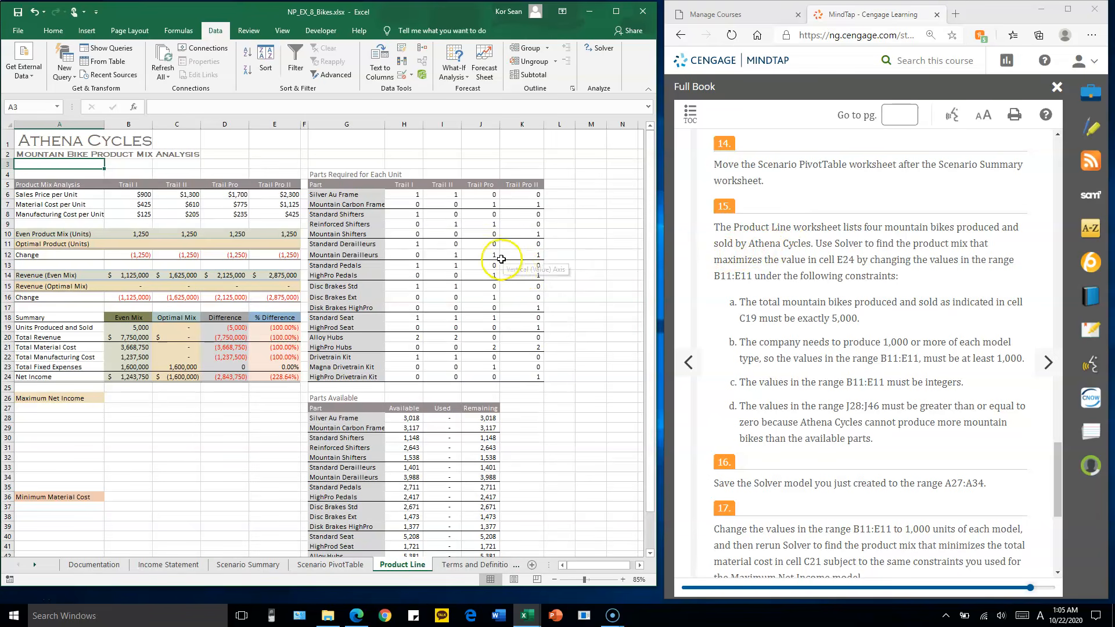
scroll(473, 260, "up", 2)
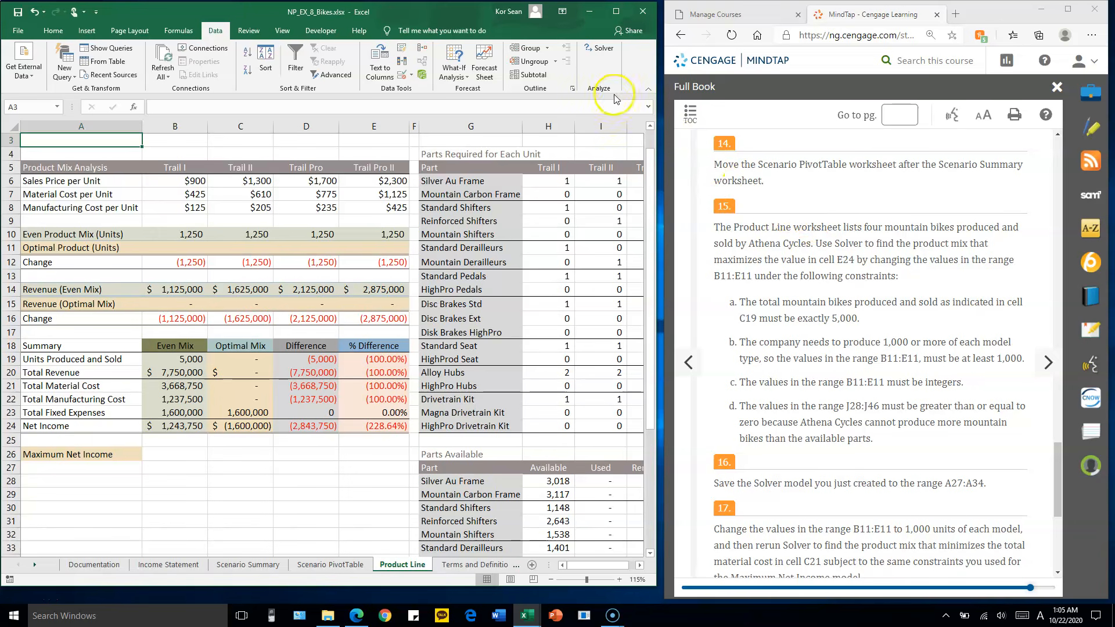
Start Solver and set the objective to maximize cell E24
left_click(600, 51)
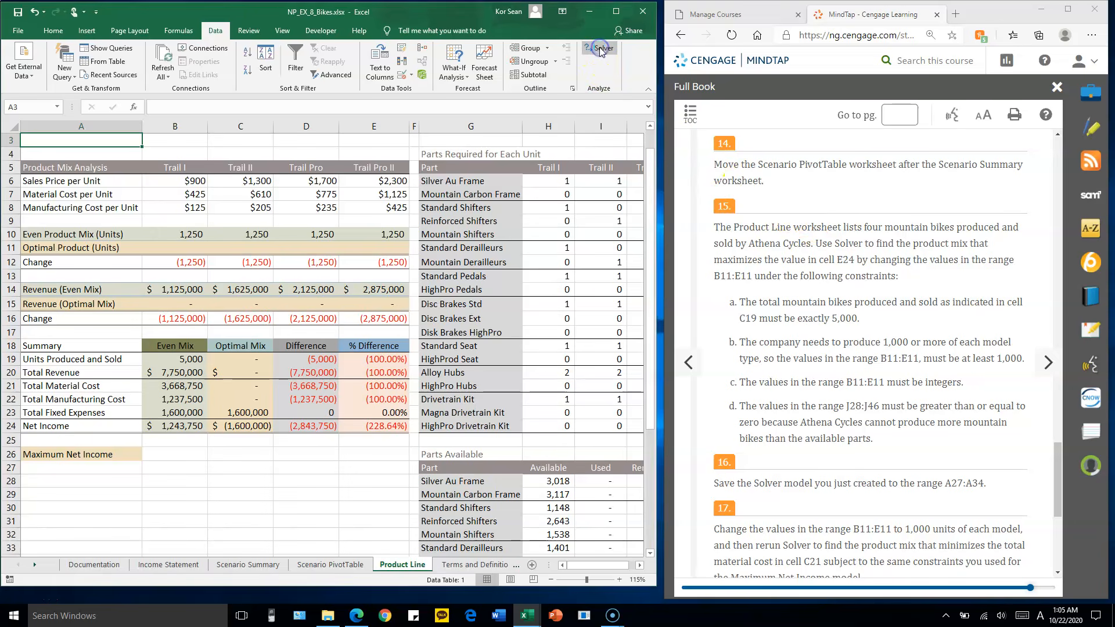
left_click_drag(528, 14, 607, 82)
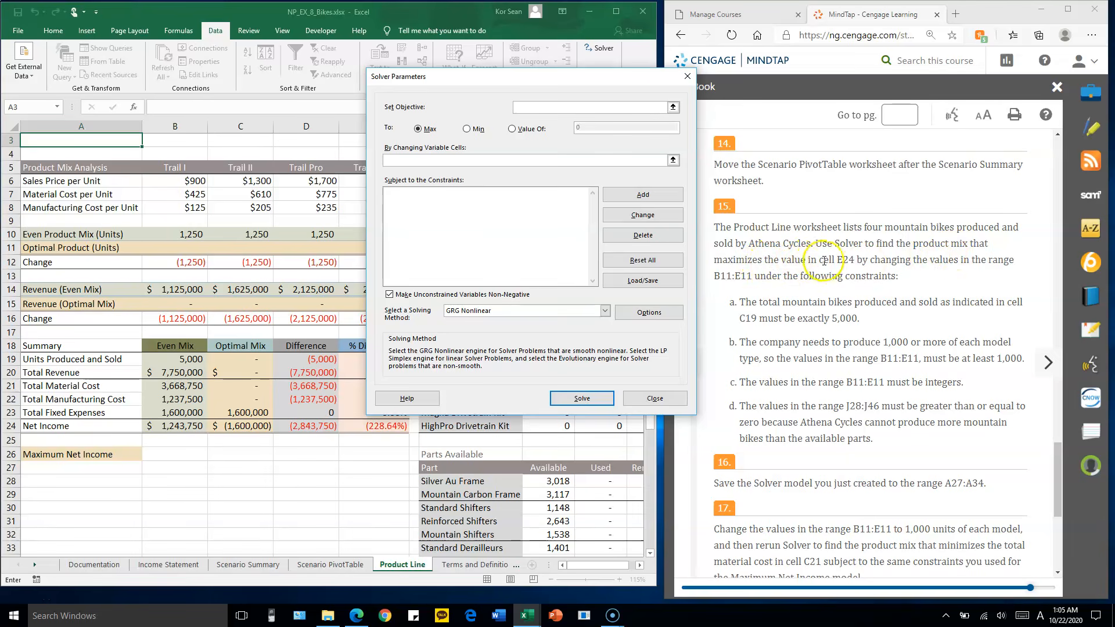
left_click_drag(597, 91, 627, 29)
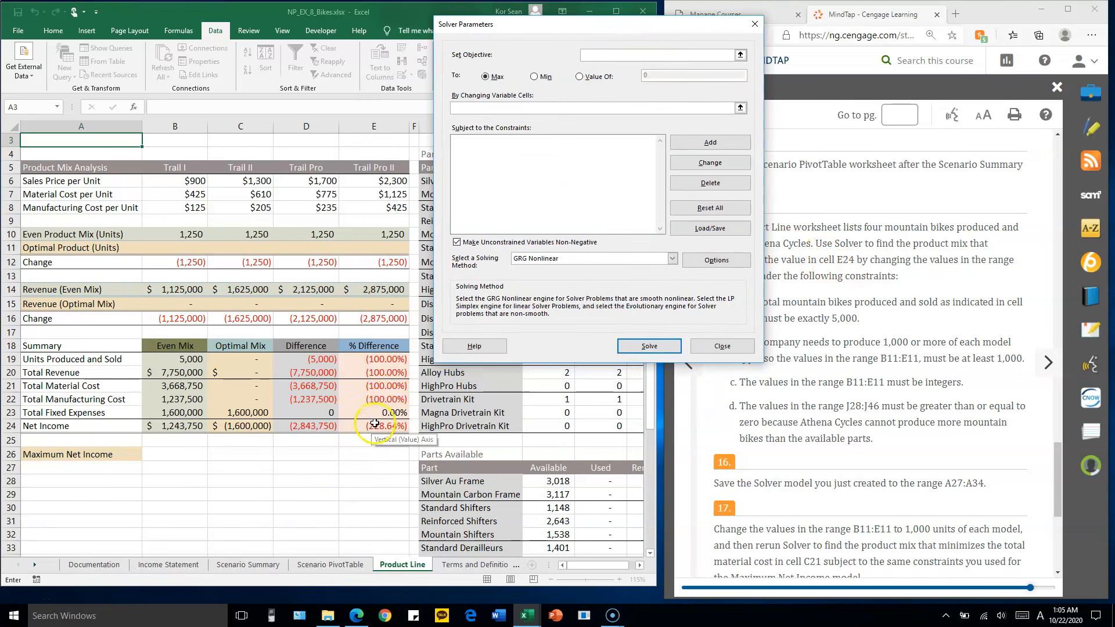
left_click(589, 55)
left_click(384, 427)
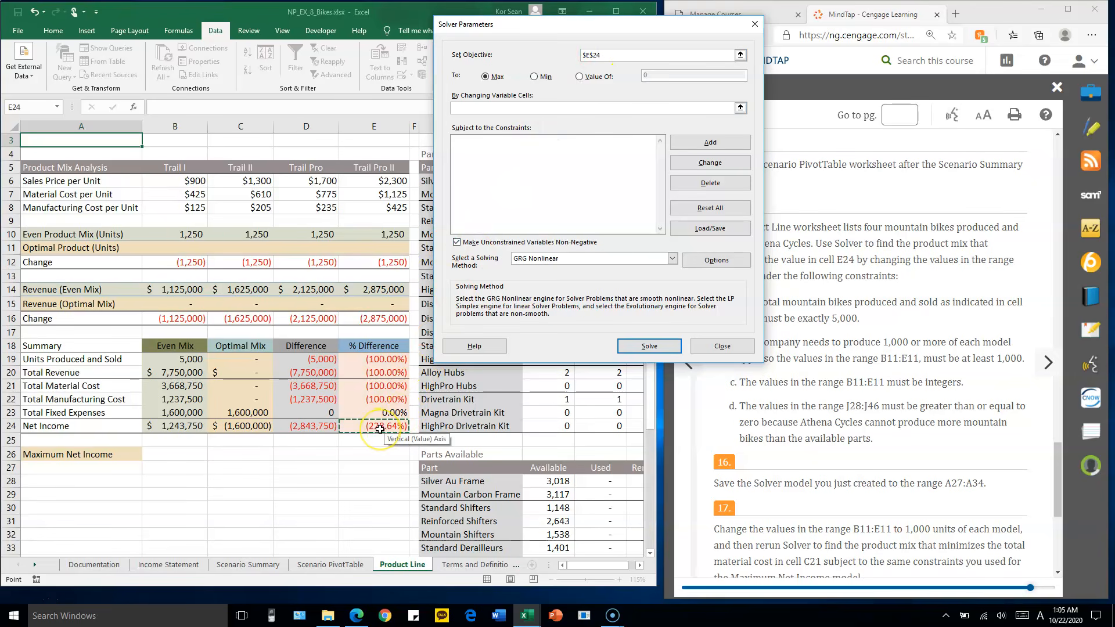
left_click(485, 76)
Set the Solver's changing variable cells to the range B11:E11
left_click(490, 107)
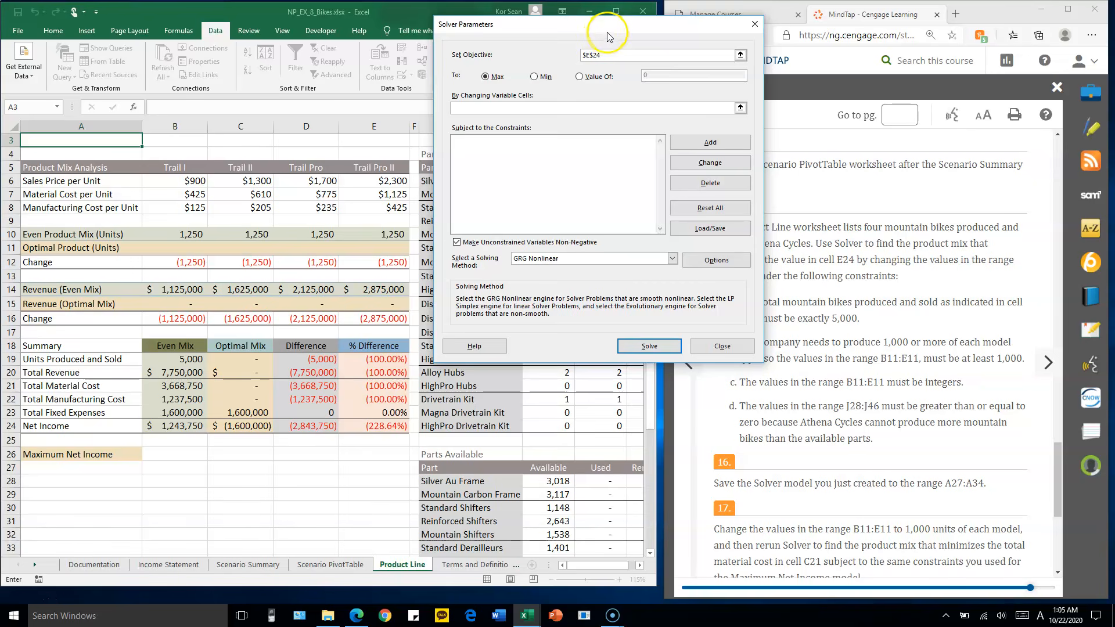
left_click_drag(607, 34, 659, 20)
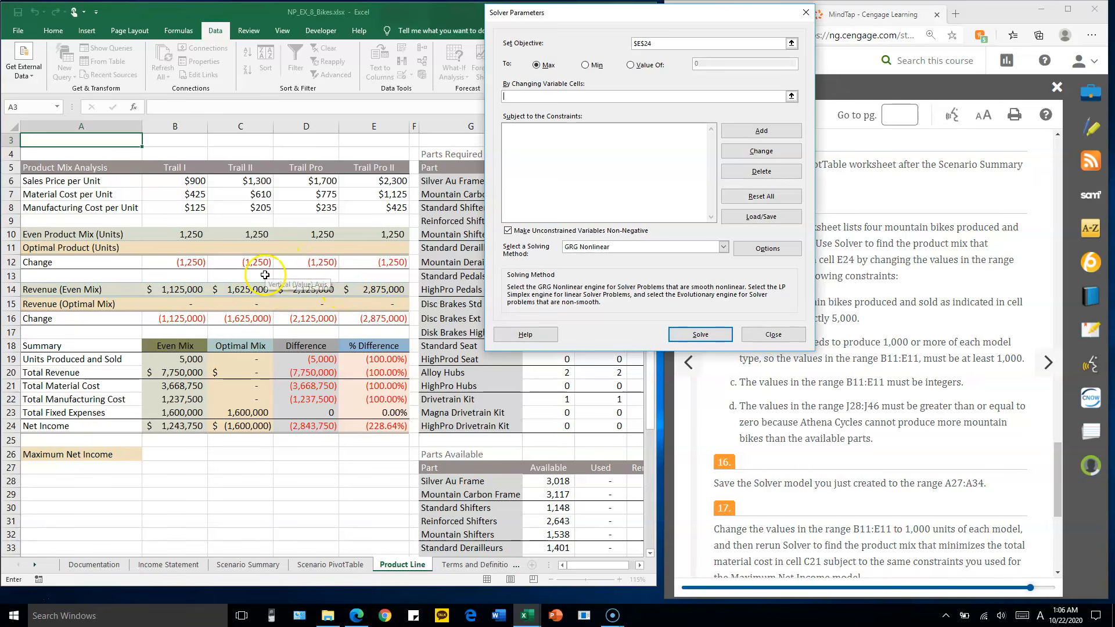
left_click_drag(185, 247, 371, 248)
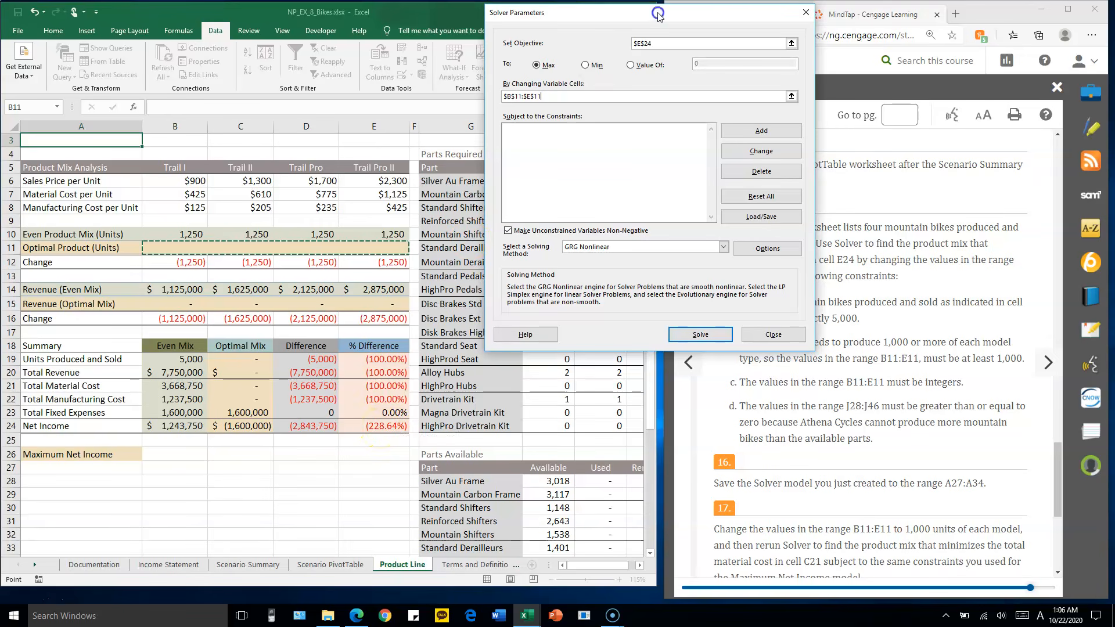
left_click_drag(658, 15, 472, 19)
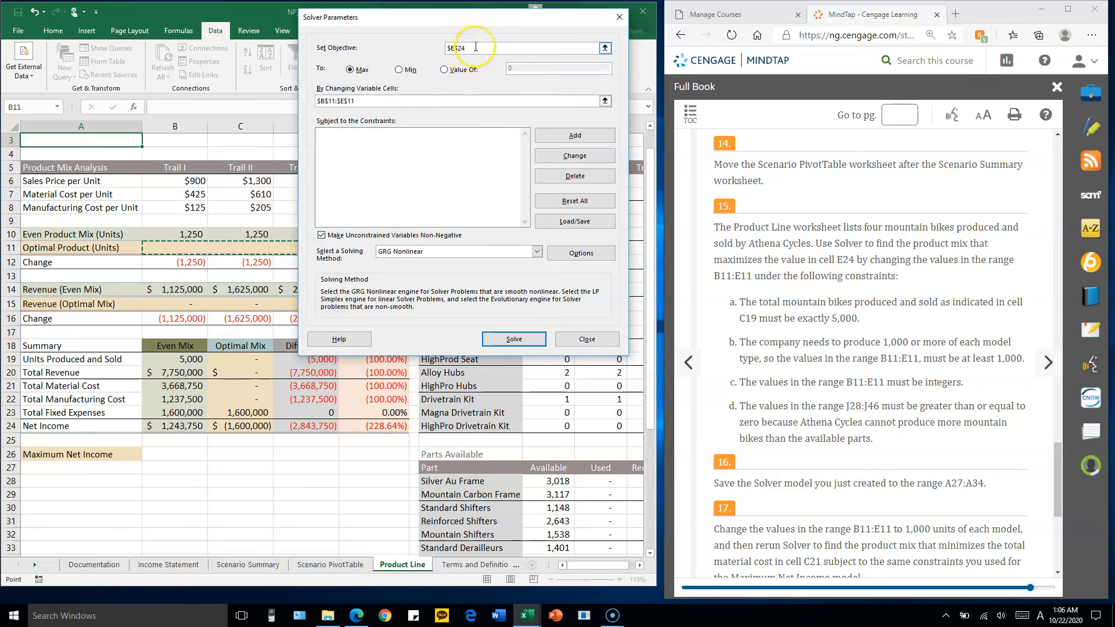
left_click(403, 99)
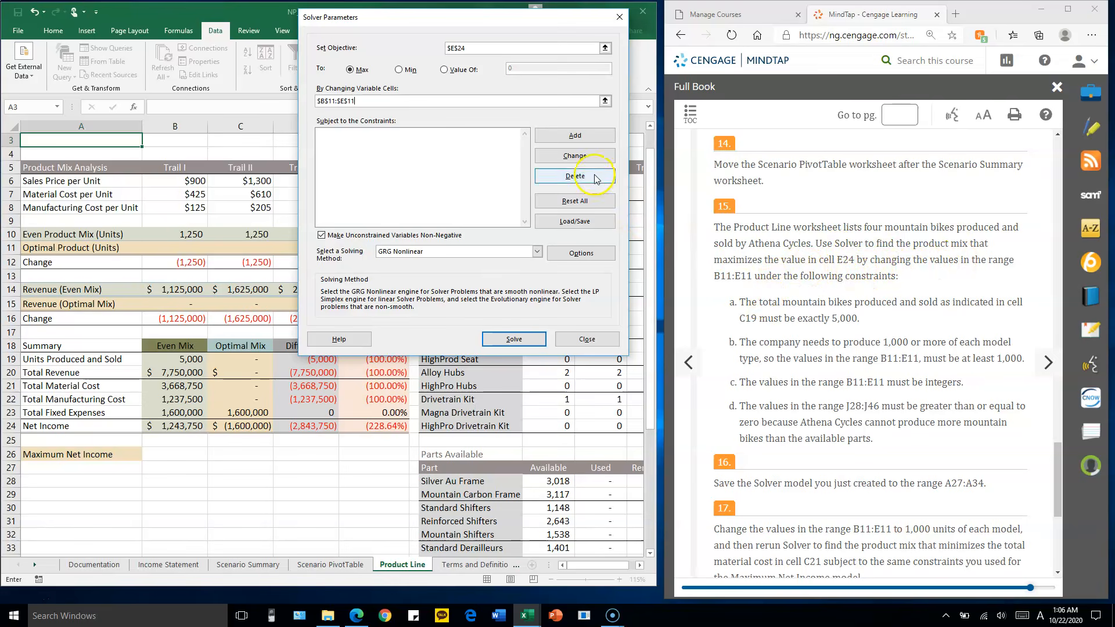
left_click_drag(454, 19, 507, 19)
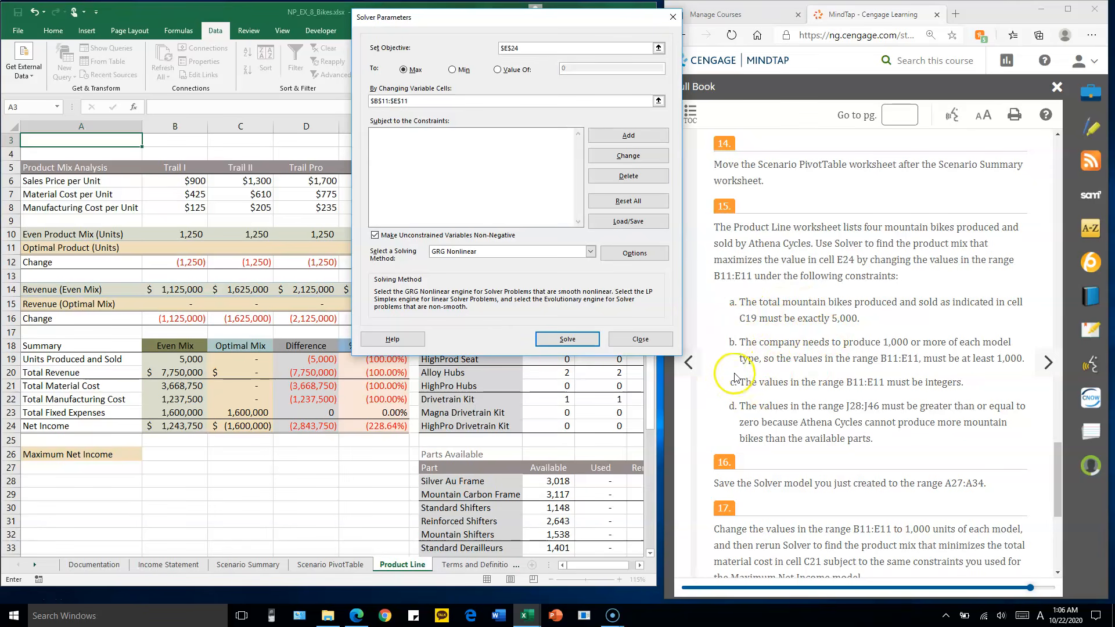
Add a Solver constraint requiring cell C19 to equal 5000
left_click(646, 139)
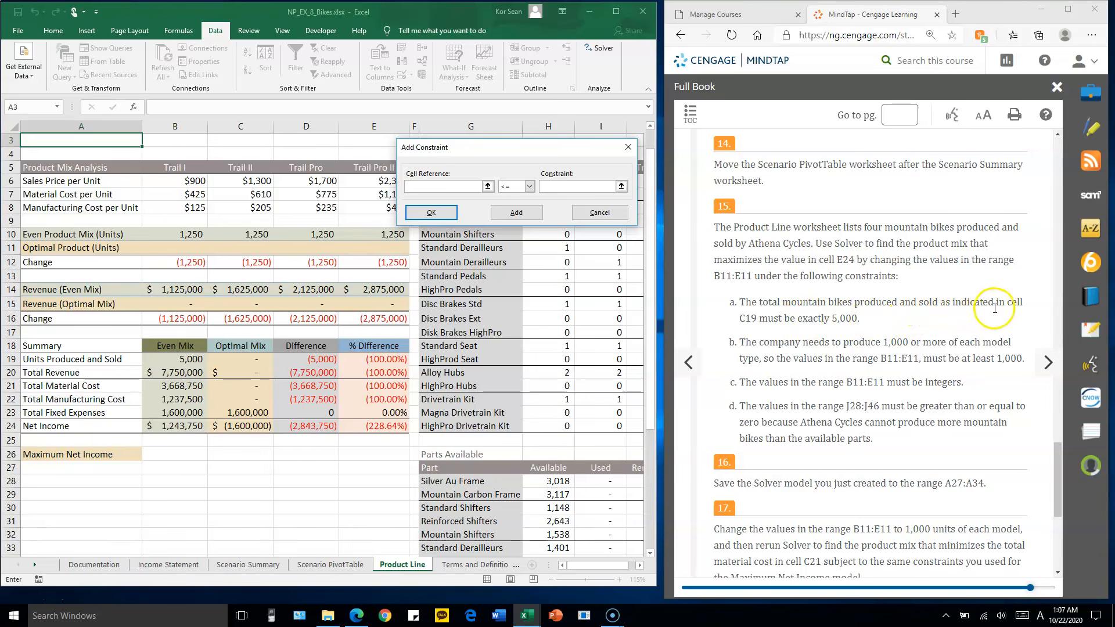
left_click_drag(551, 145, 569, 121)
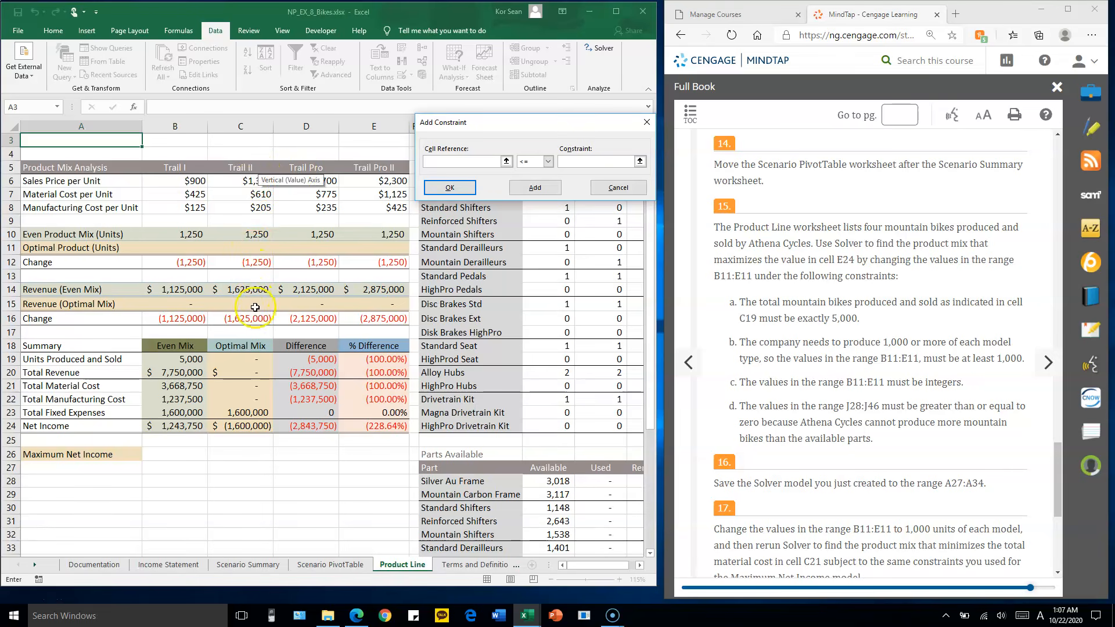
left_click(249, 359)
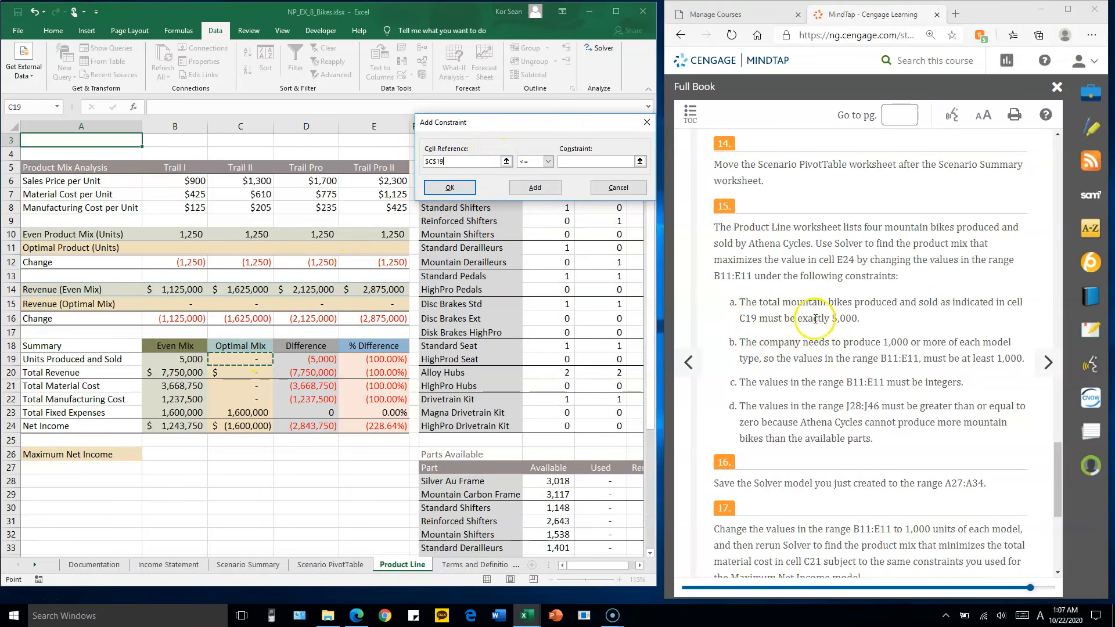
left_click(548, 162)
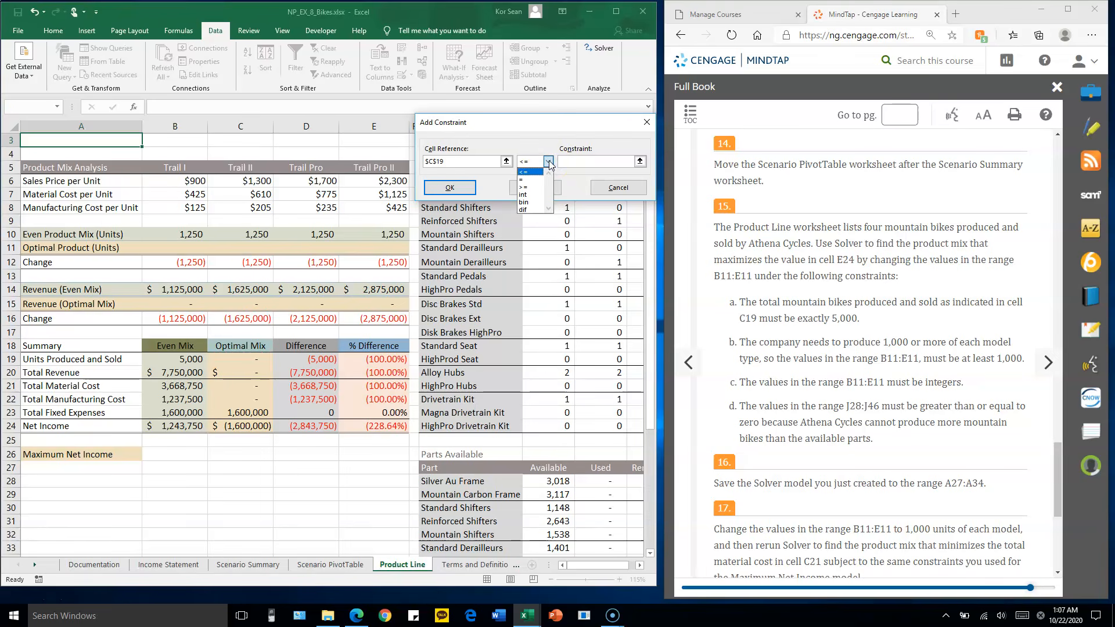
left_click(529, 179)
left_click(581, 161)
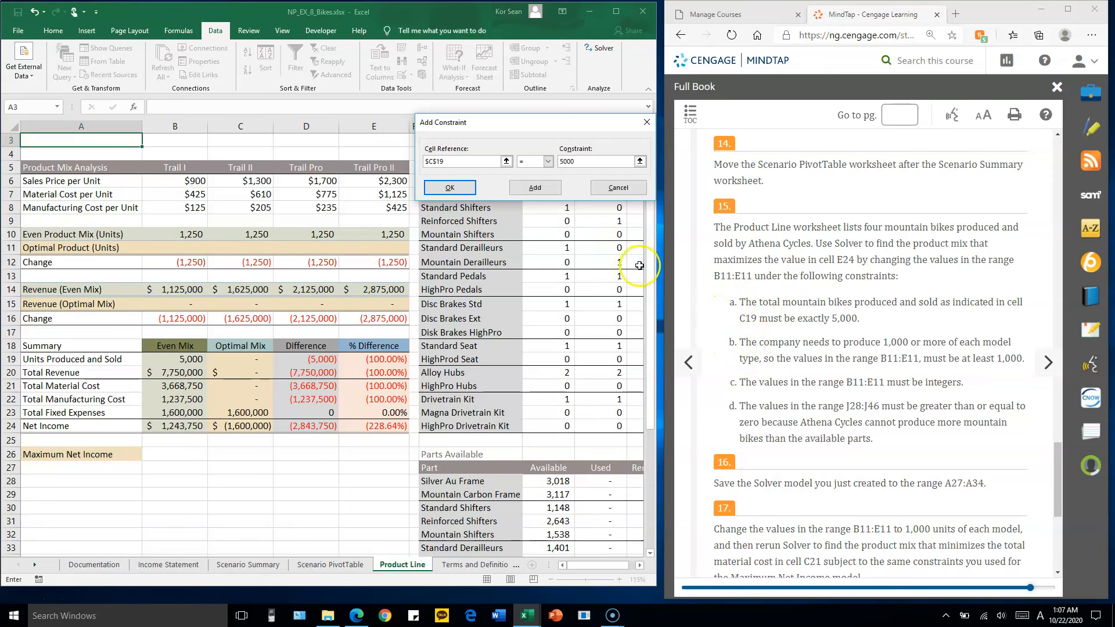
left_click(535, 188)
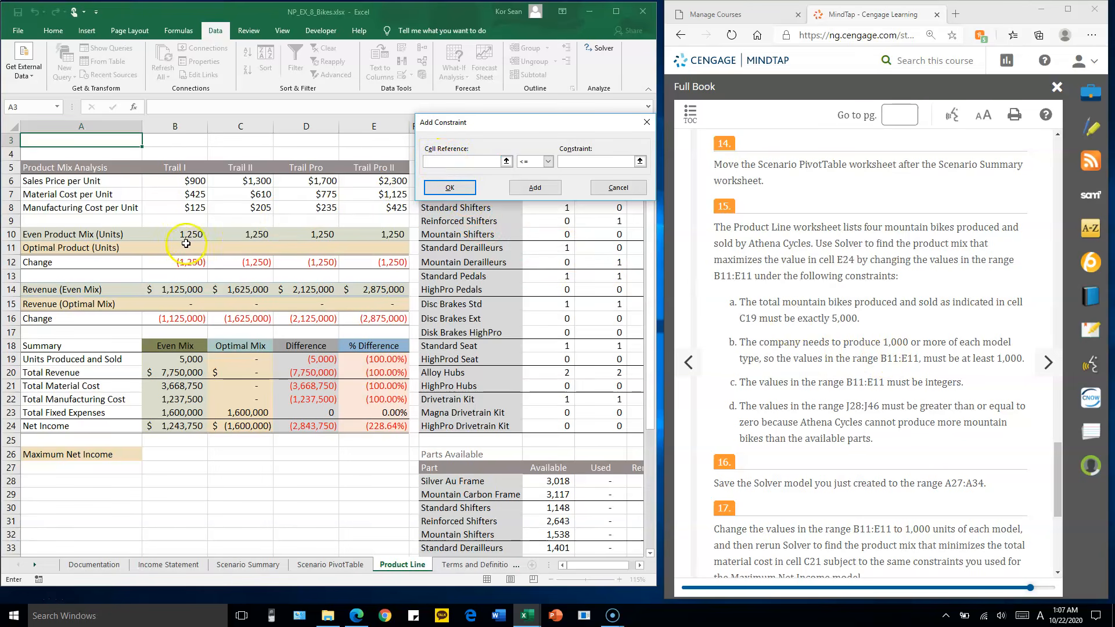
Add a Solver constraint on the range B11:E11 with the operator <= and the value 1000
left_click(208, 248)
left_click_drag(207, 248, 377, 248)
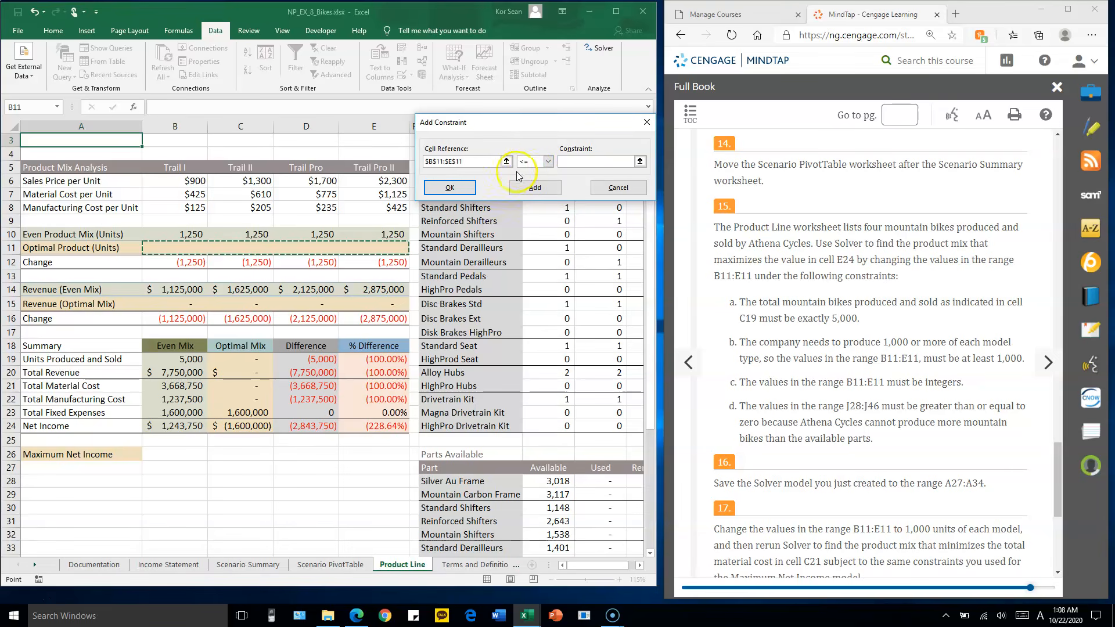
left_click(575, 162)
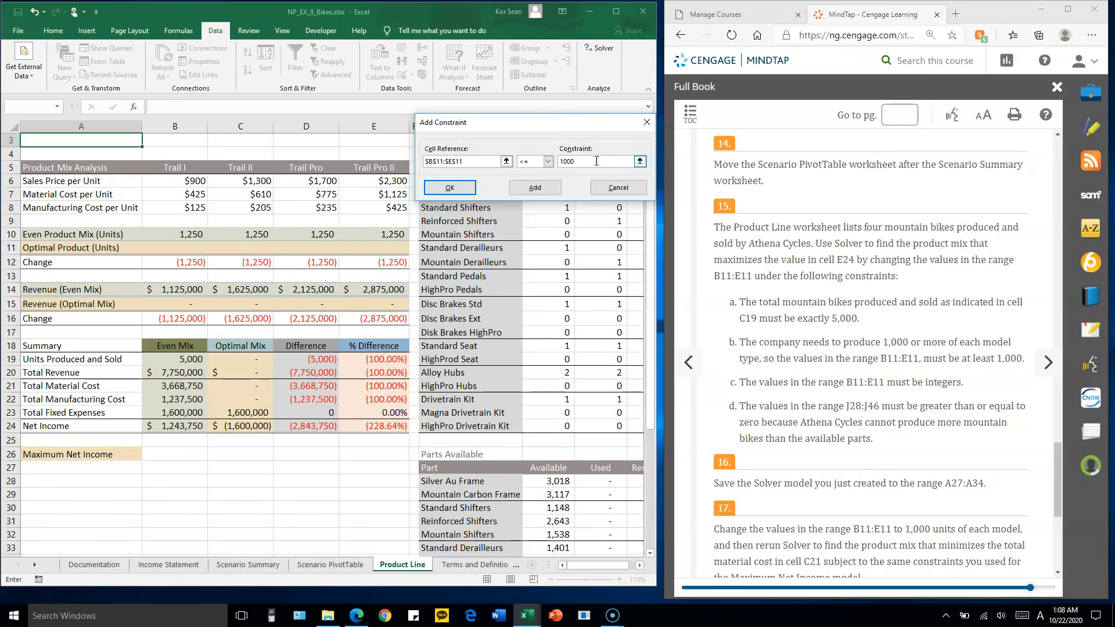
left_click(545, 192)
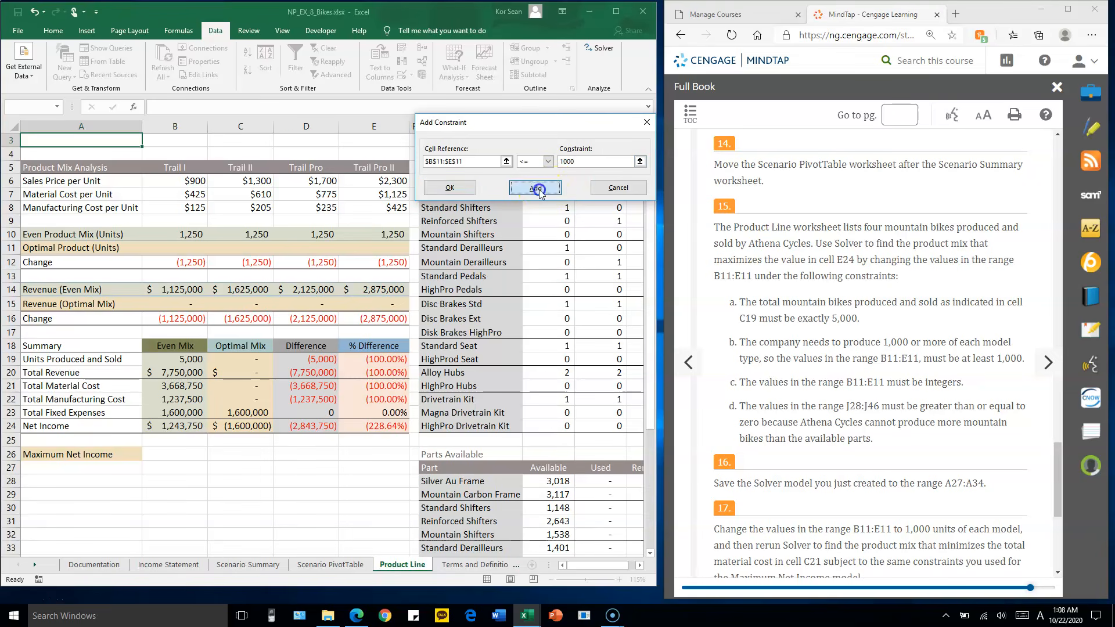
Add a Solver constraint requiring the values in B11:E11 to be integers
left_click(739, 388)
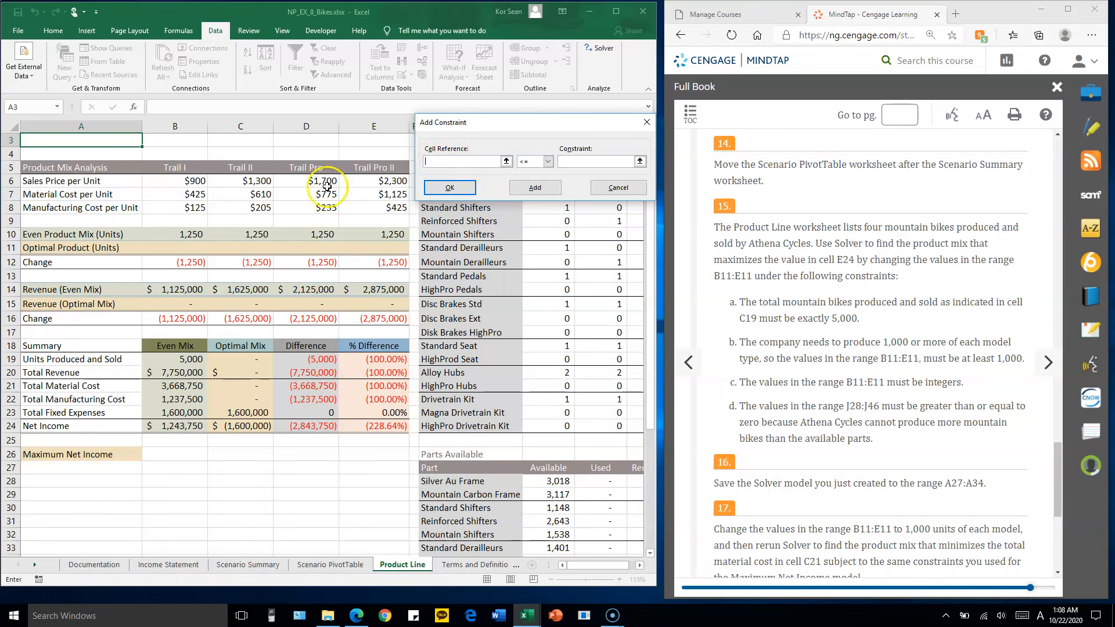
left_click_drag(185, 248, 379, 244)
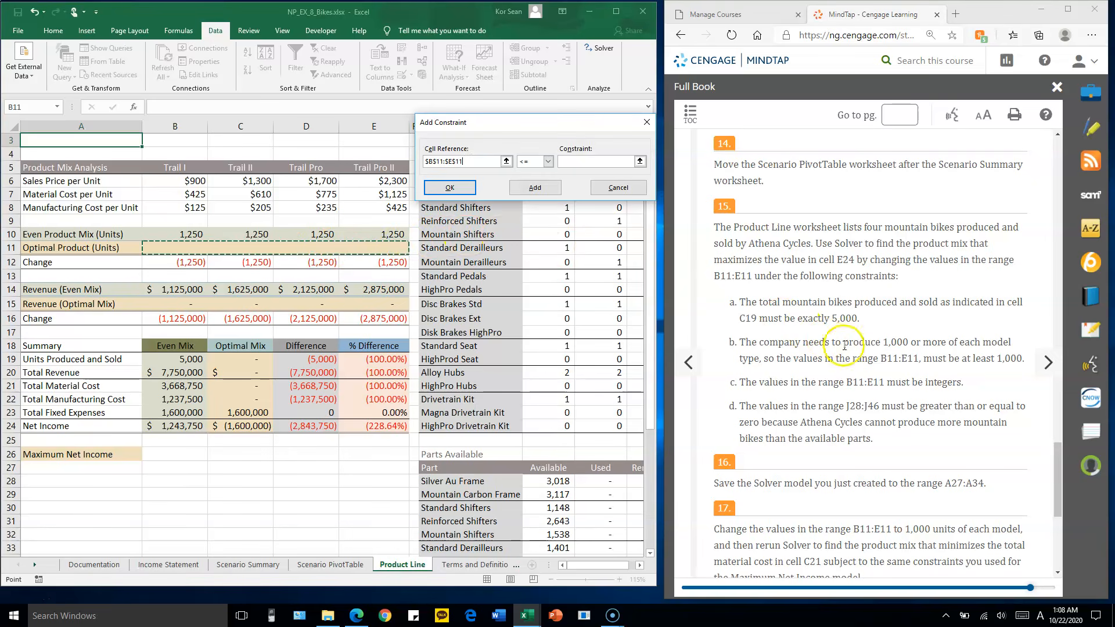
left_click(549, 162)
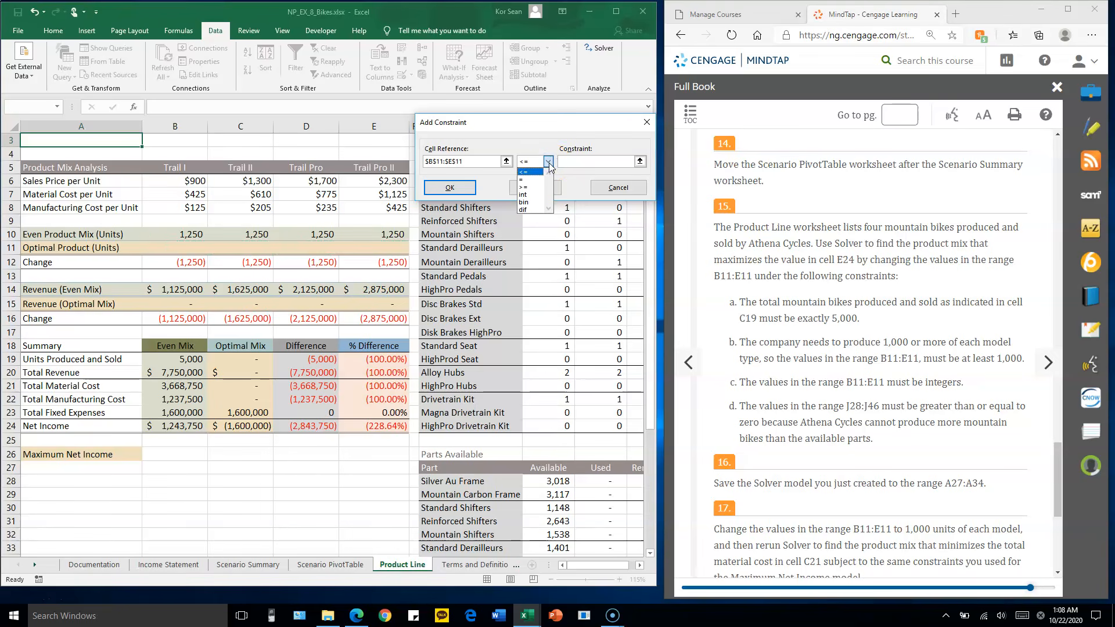
left_click(534, 195)
left_click(535, 196)
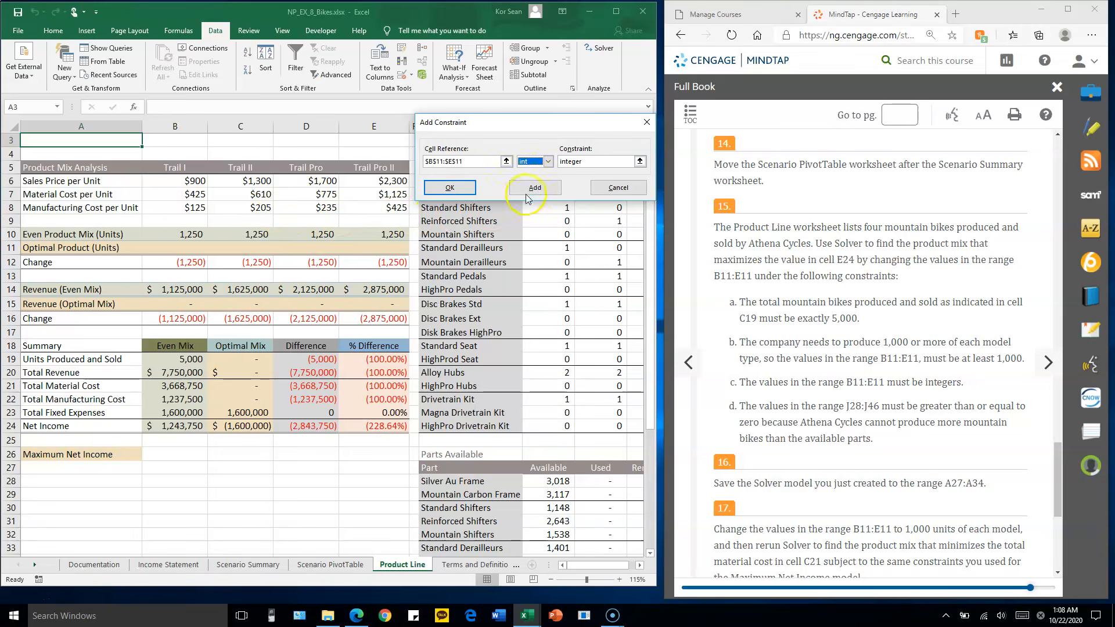
left_click(536, 189)
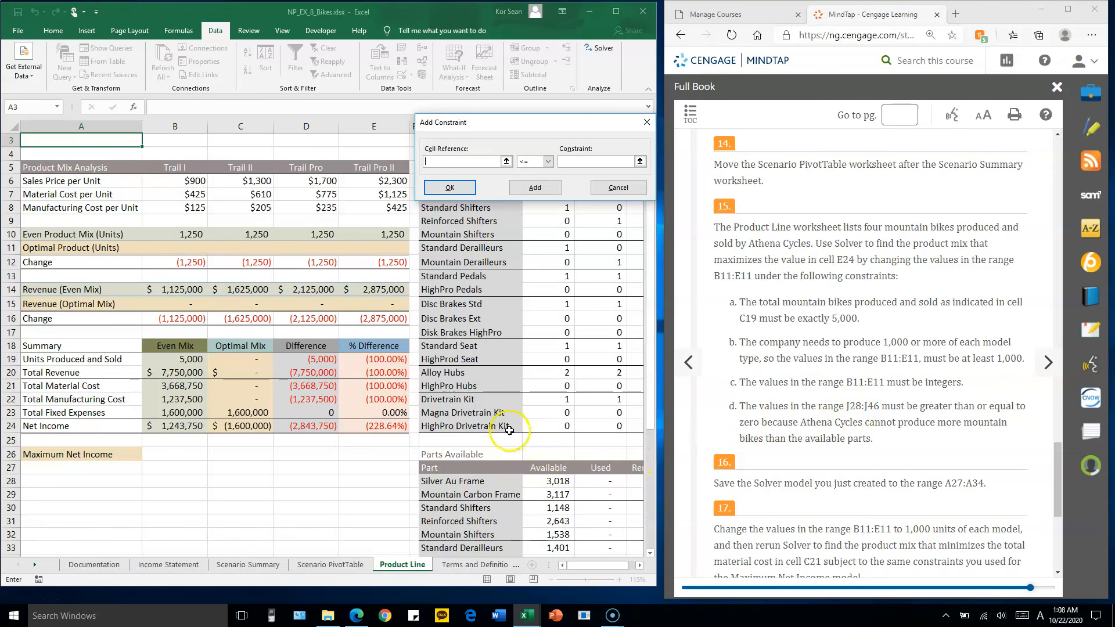
Add a final Solver constraint J28:J46 >= 0, return to the Solver parameters and compare the constraint list with step 15
scroll(509, 429, "down", 3)
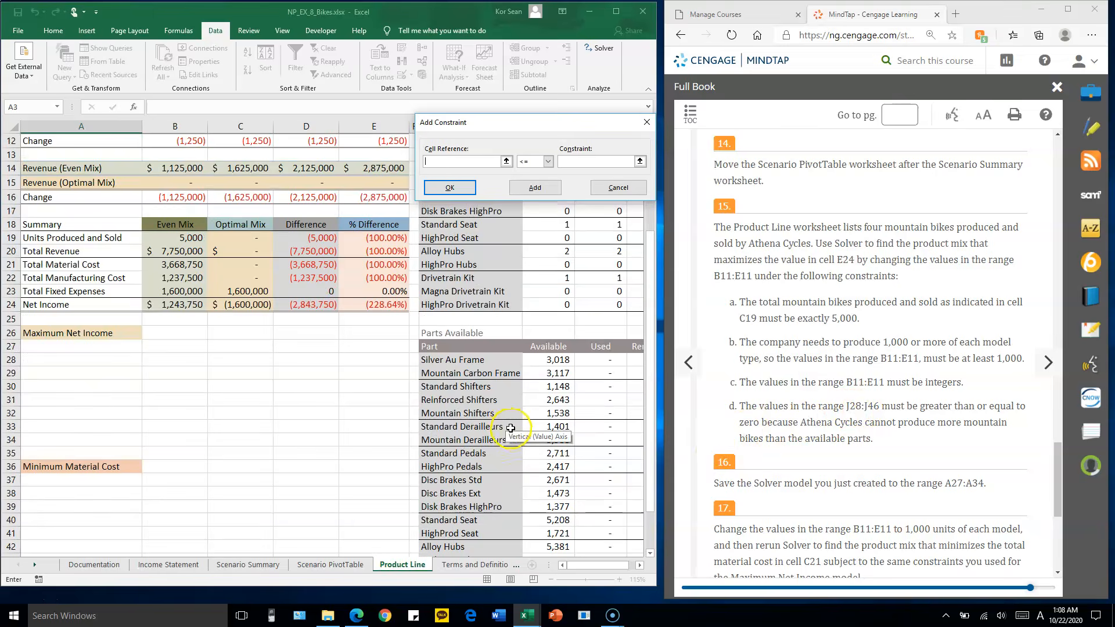
left_click_drag(522, 120, 232, 66)
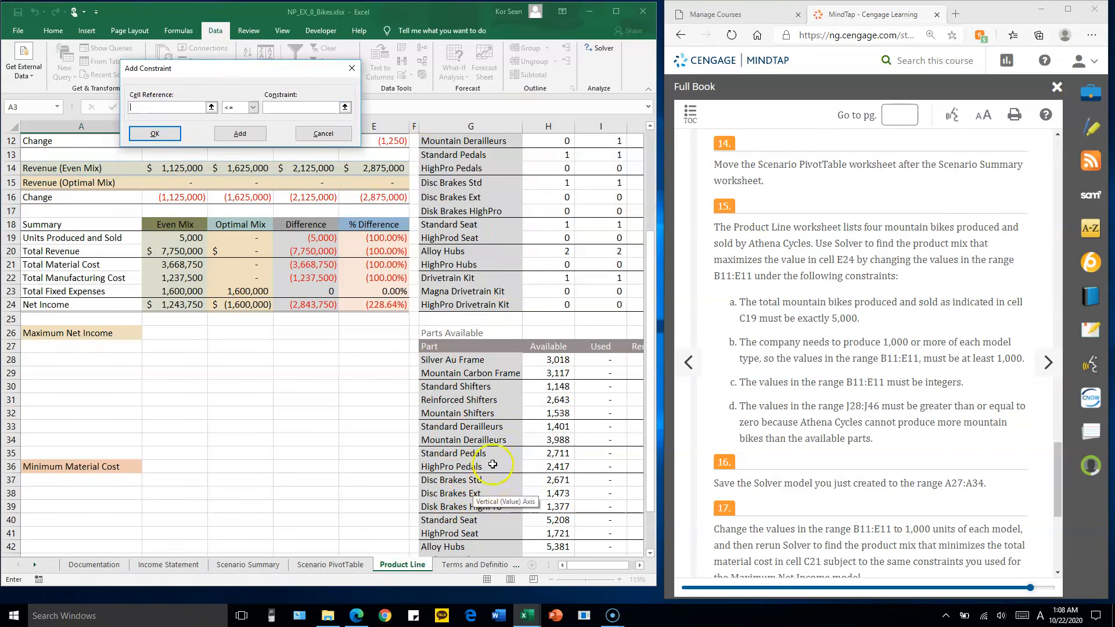
left_click(439, 19)
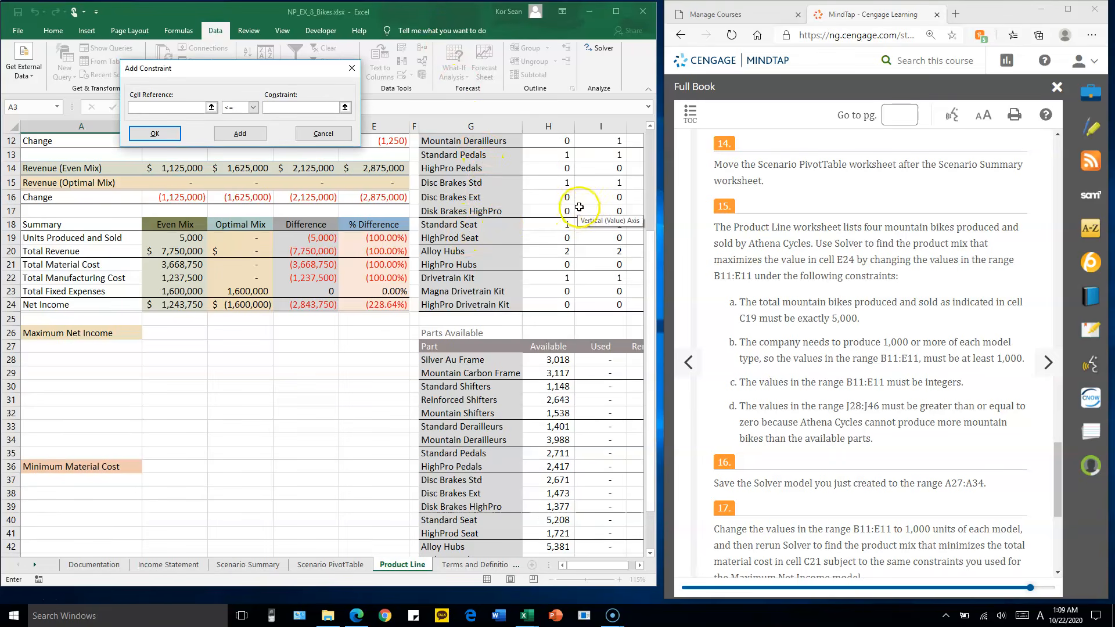
left_click(607, 564)
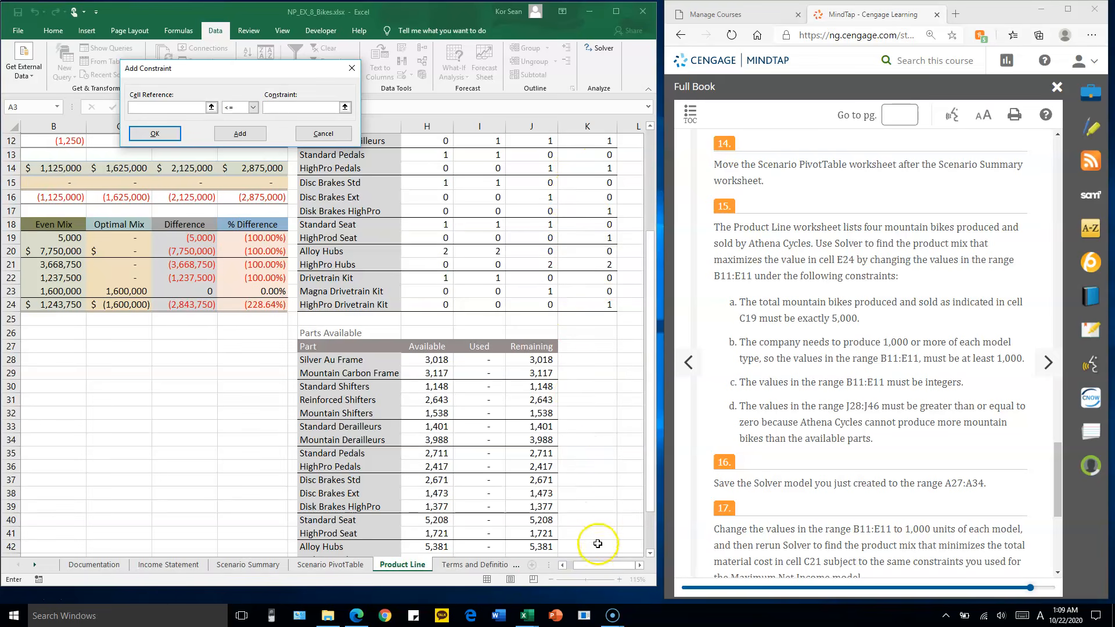
left_click(538, 361)
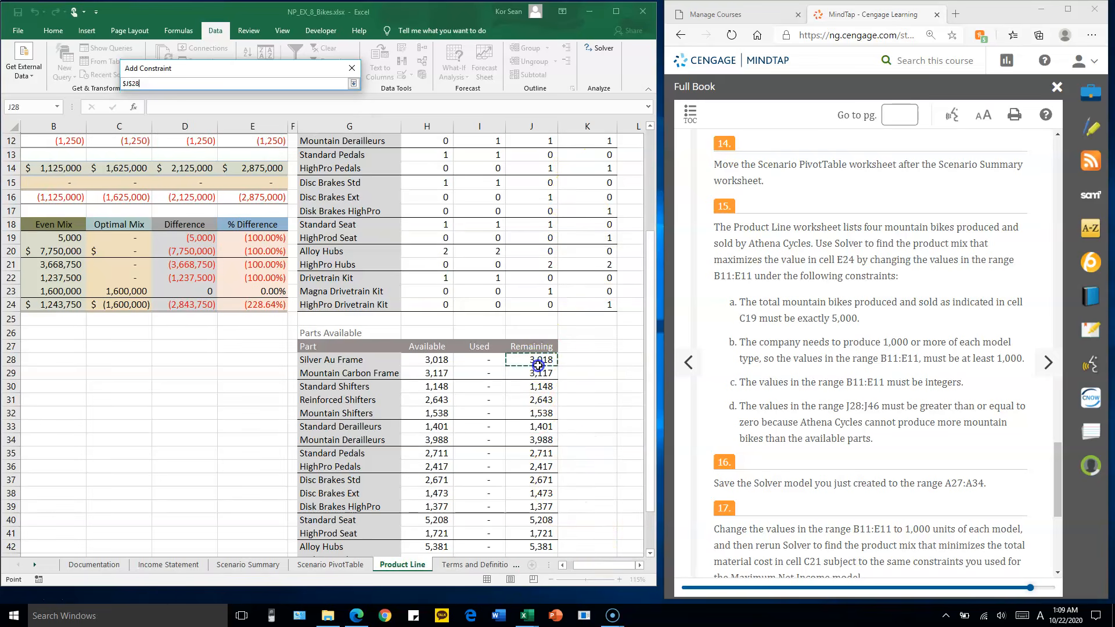
left_click_drag(538, 365, 539, 529)
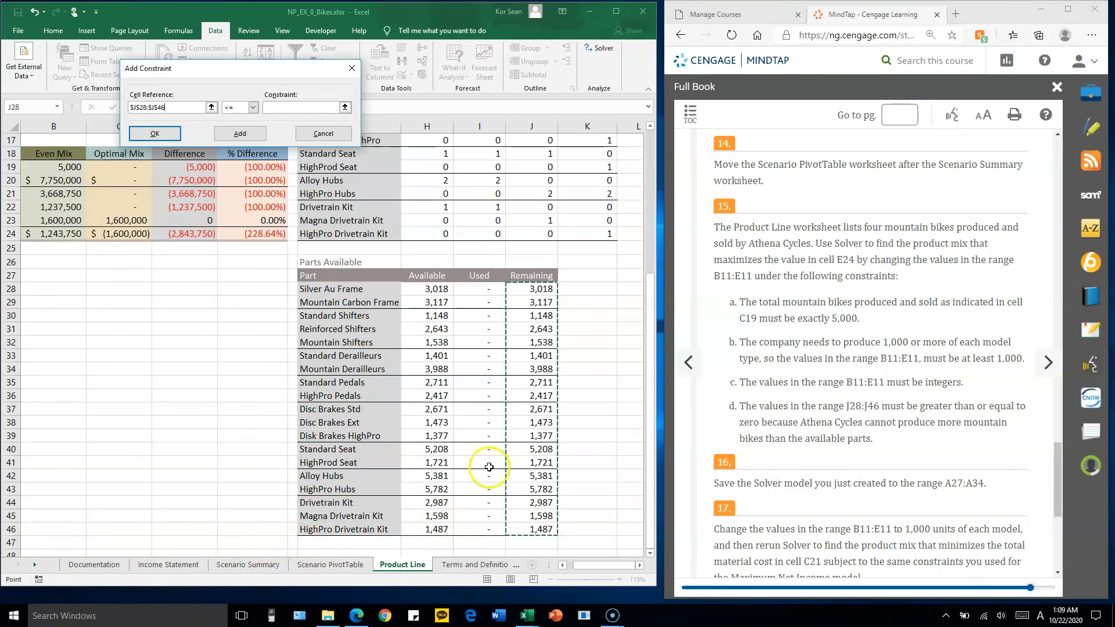
left_click(111, 110)
left_click_drag(273, 72, 491, 158)
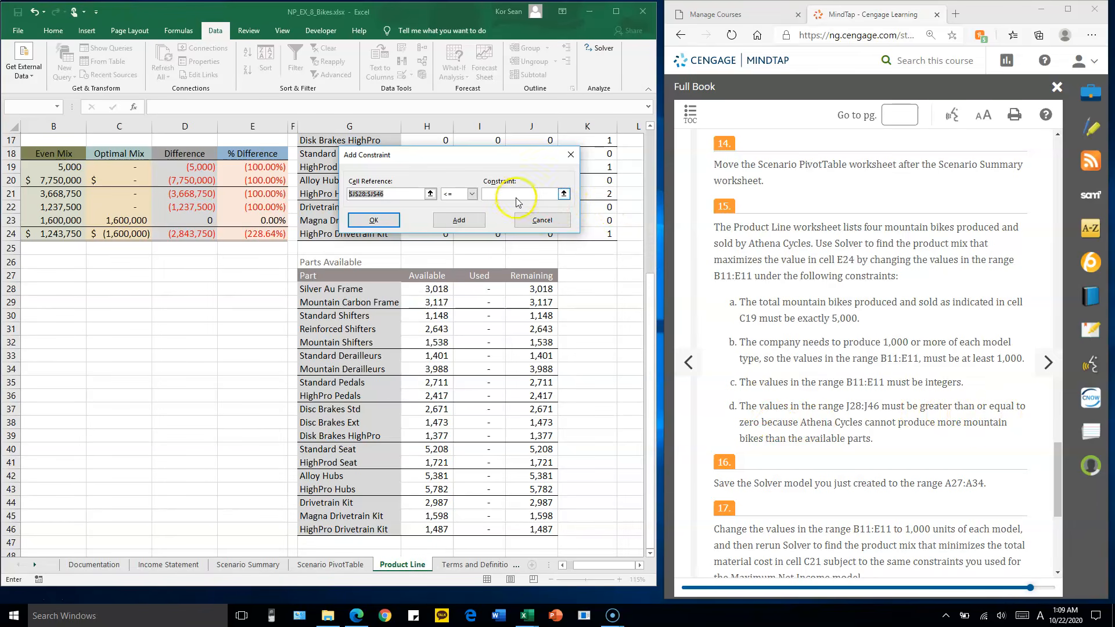
left_click(471, 194)
left_click(461, 220)
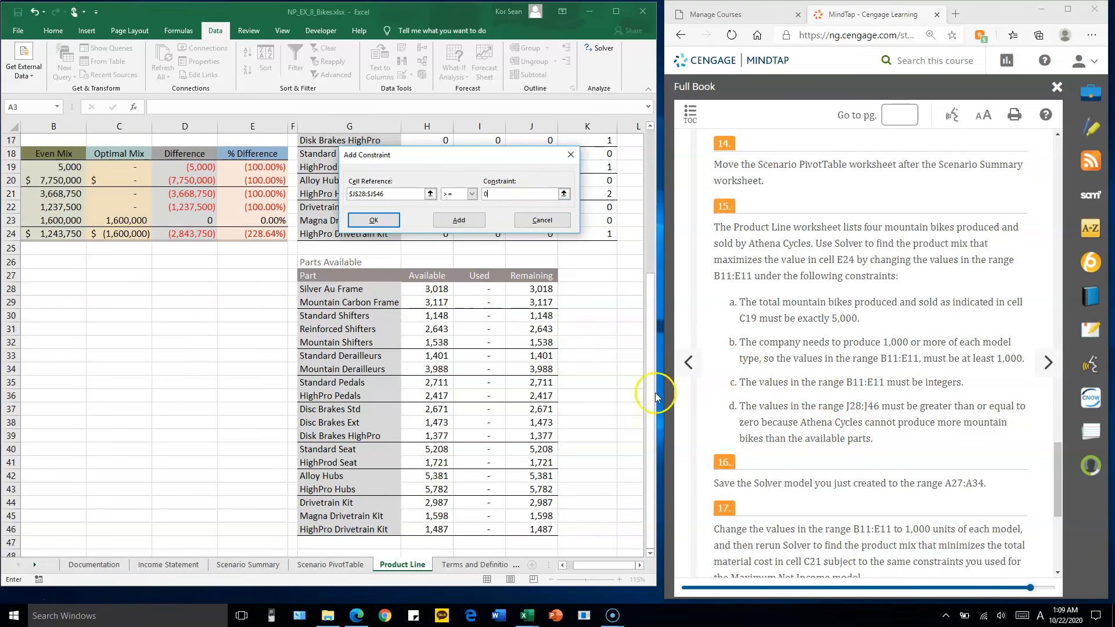
left_click(373, 220)
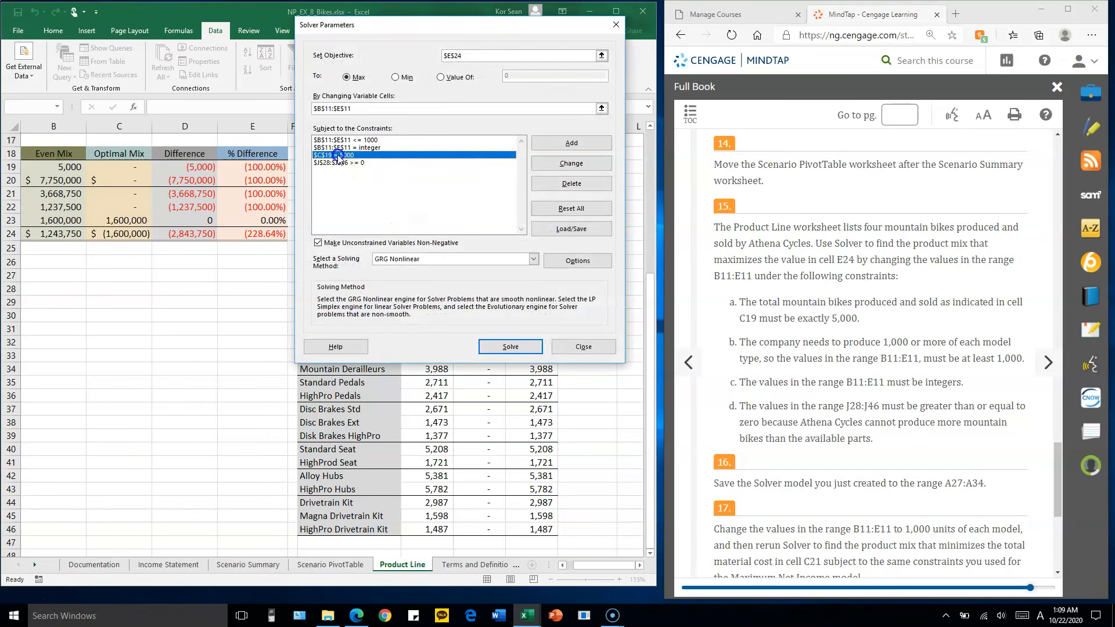
left_click(340, 183)
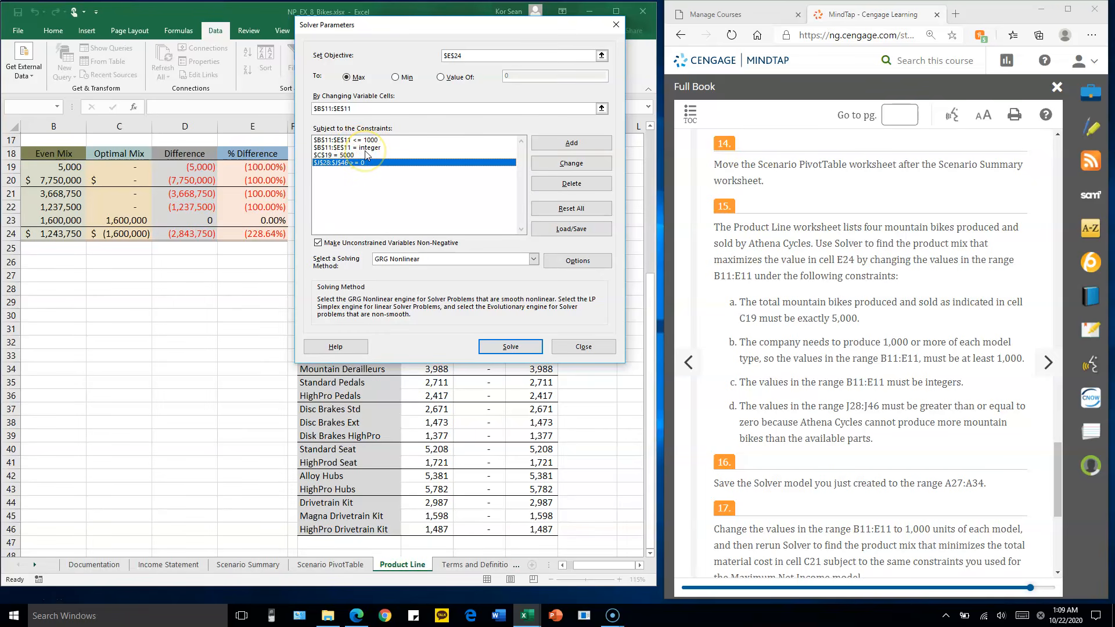
left_click(902, 292)
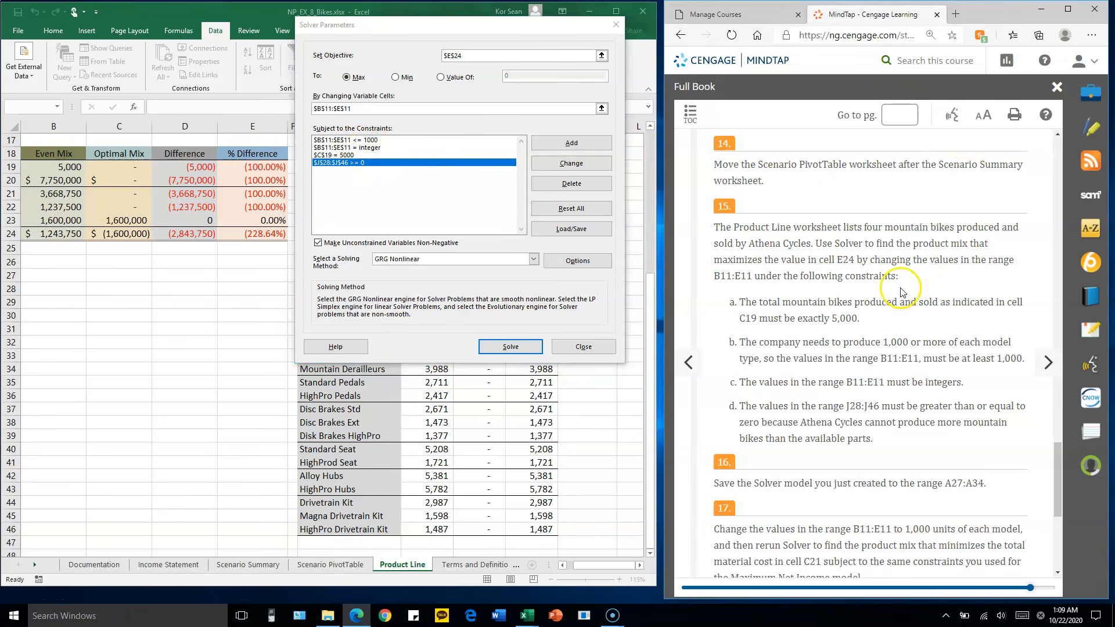
Save the Solver model to the range A27:A34 under Maximum Net Income and close Solver
scroll(902, 292, "down", 5)
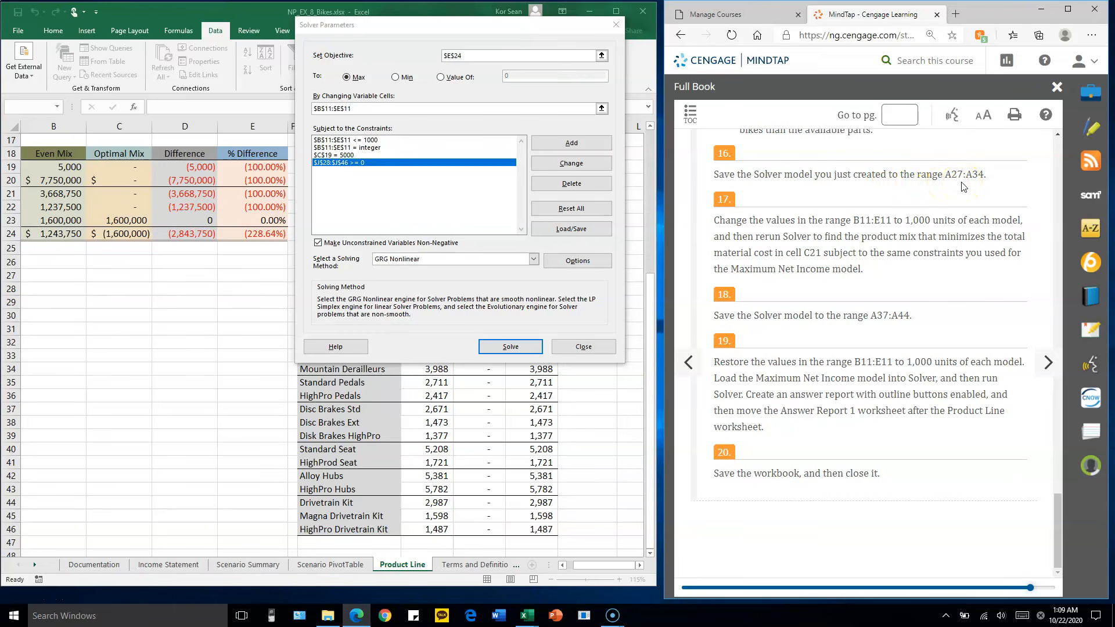
left_click(607, 565)
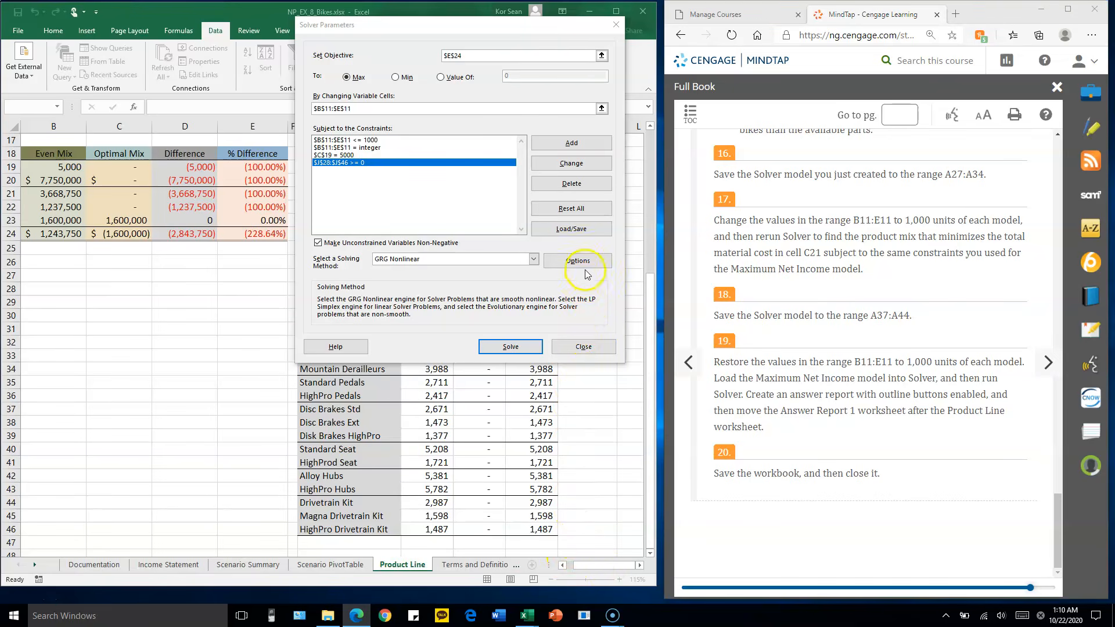
left_click(572, 230)
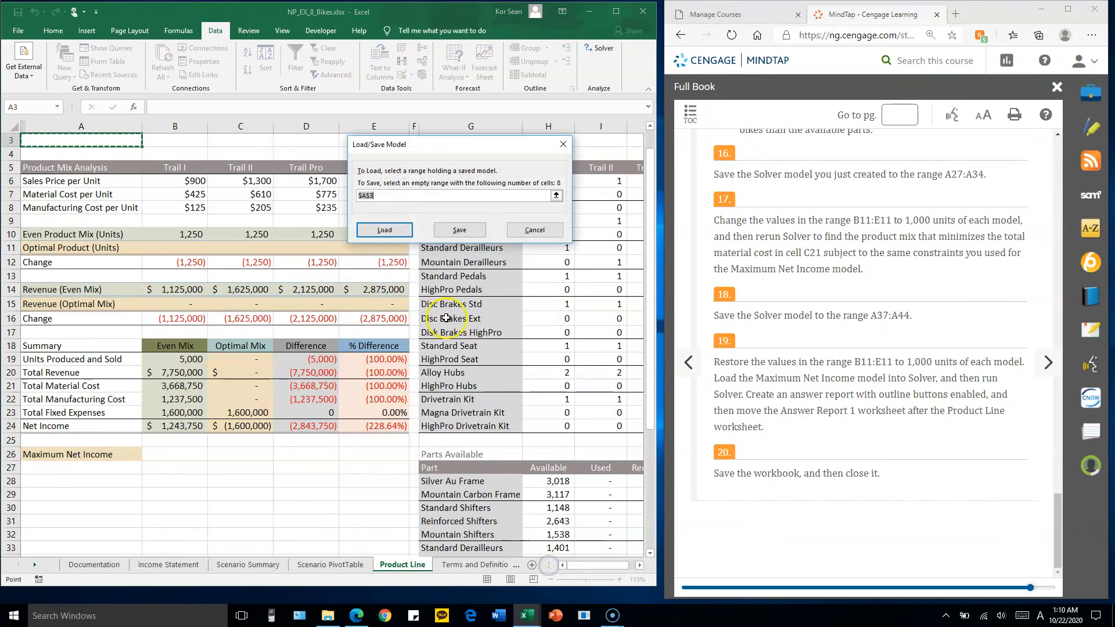
left_click_drag(441, 155, 499, 77)
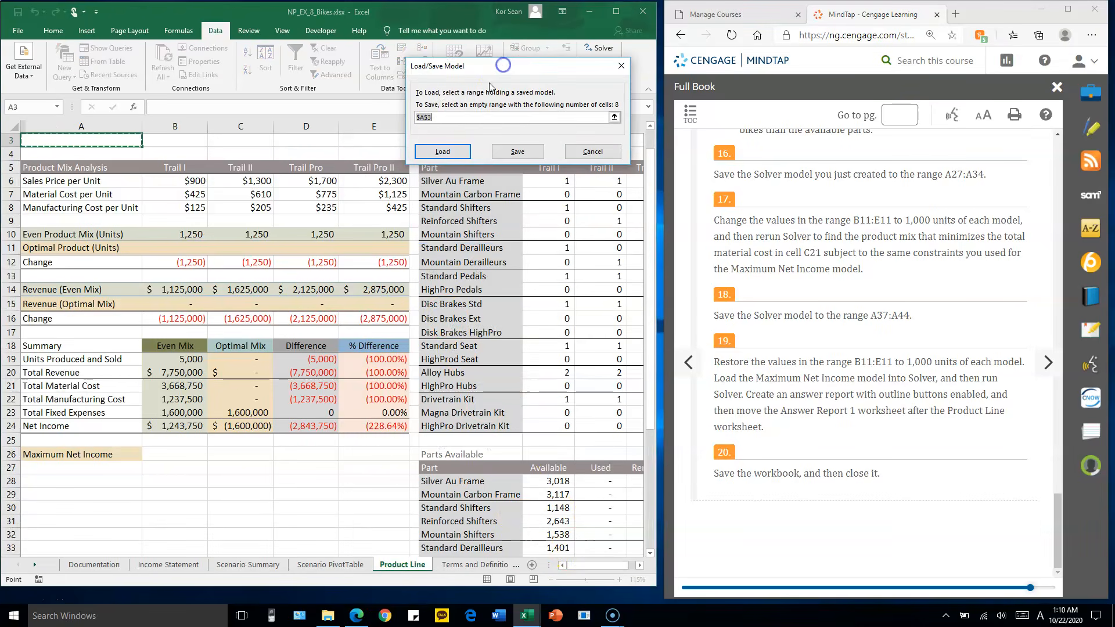
scroll(201, 354, "down", 2)
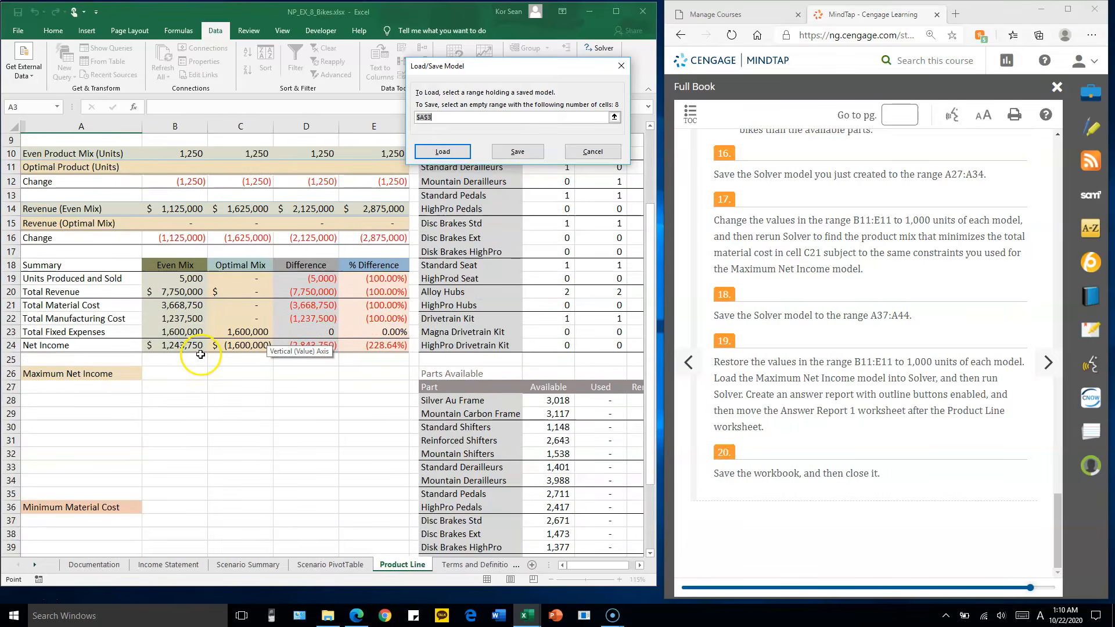
scroll(200, 356, "down", 1)
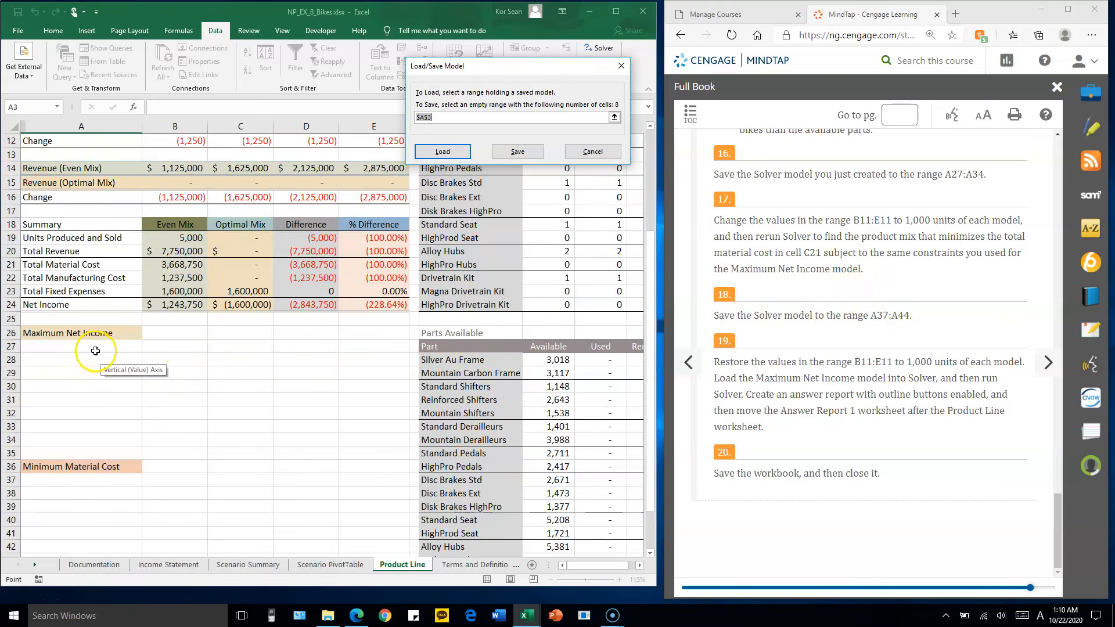
scroll(952, 246, "up", 1)
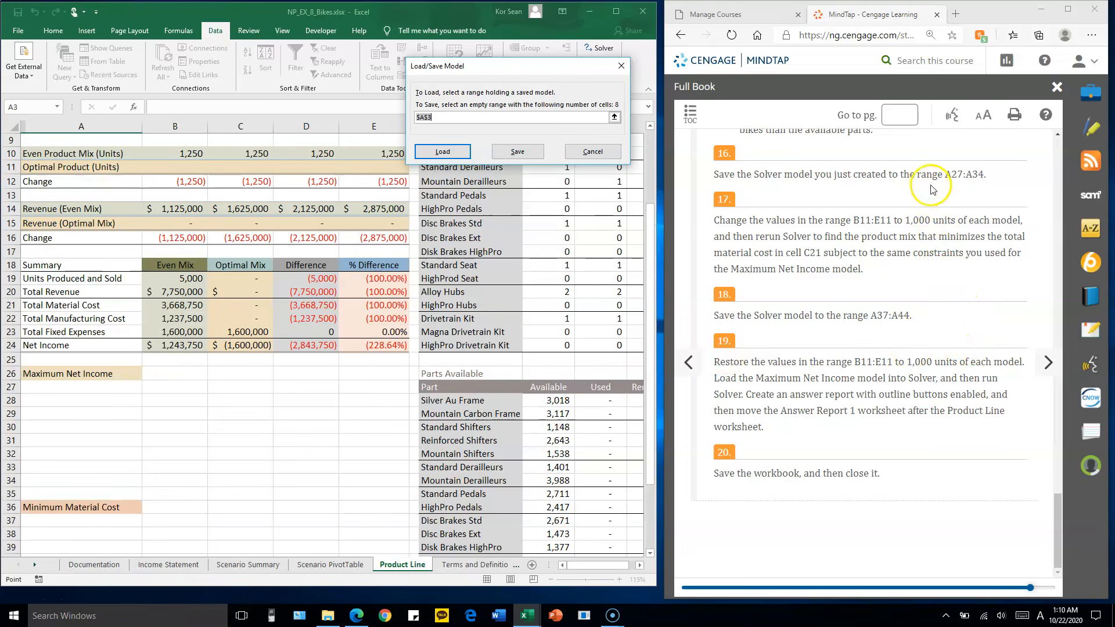
left_click_drag(94, 386, 81, 477)
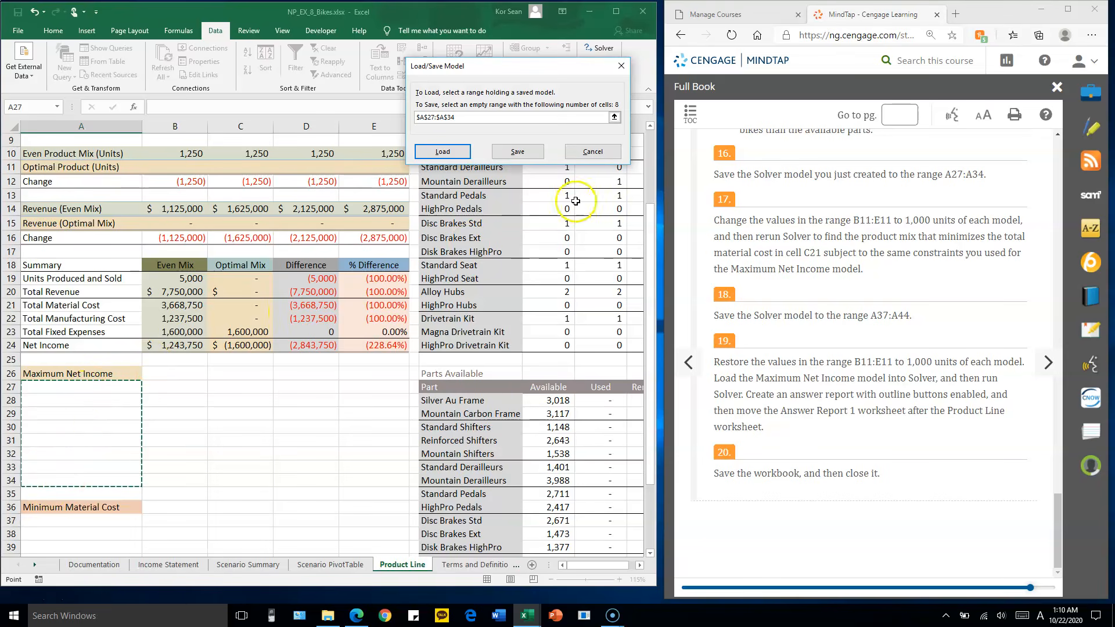
left_click(517, 153)
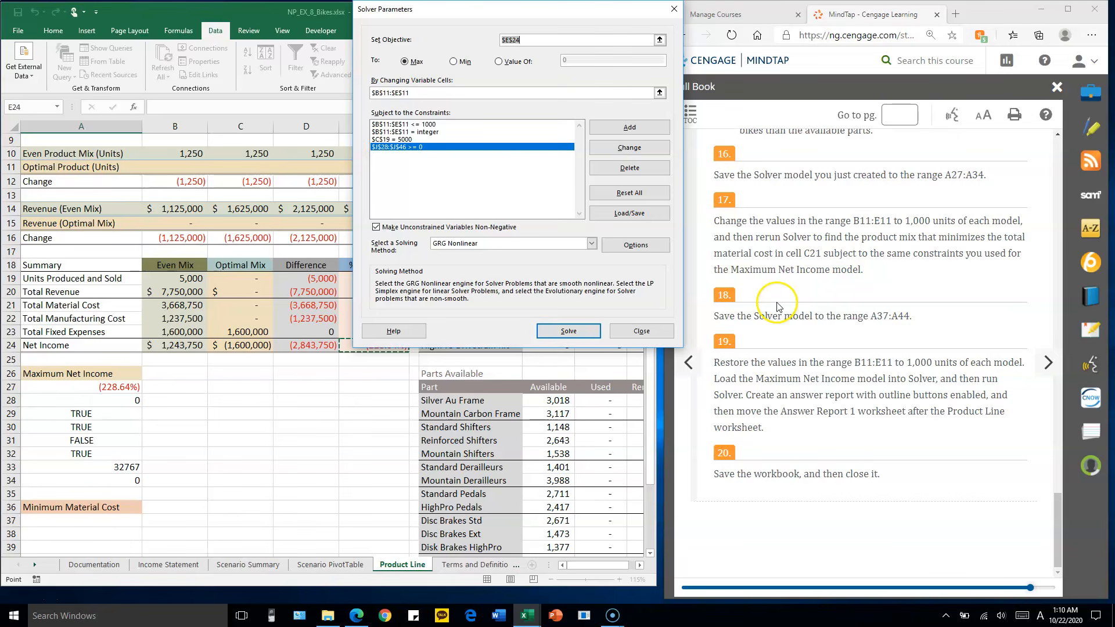
left_click(641, 331)
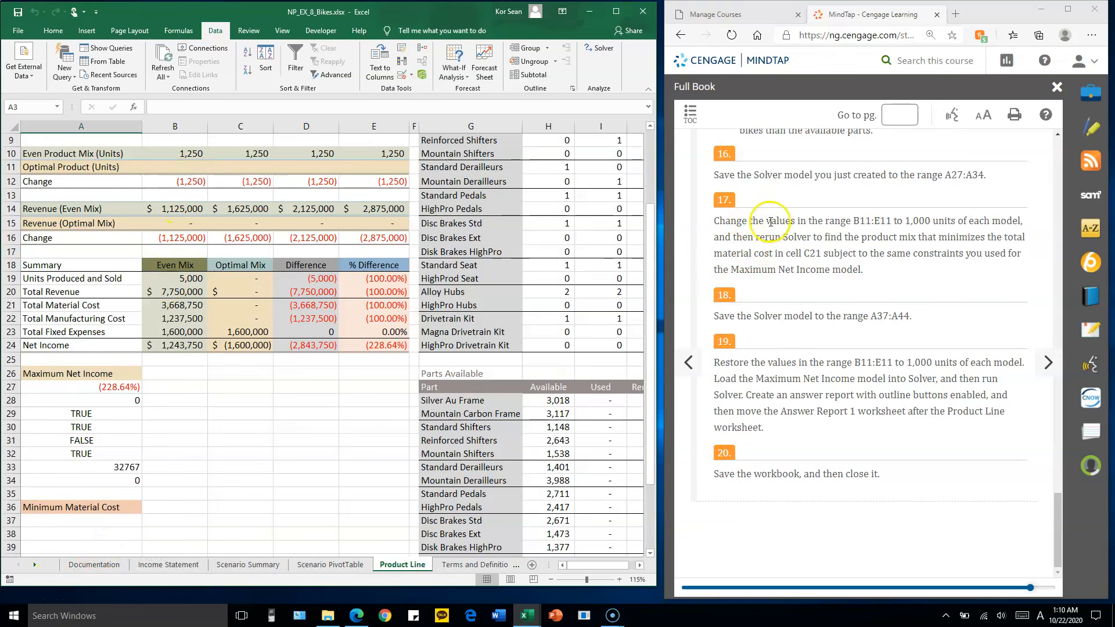
Enter 1000 optimal product units for each of the four bike models in B11:E11
left_click(194, 169)
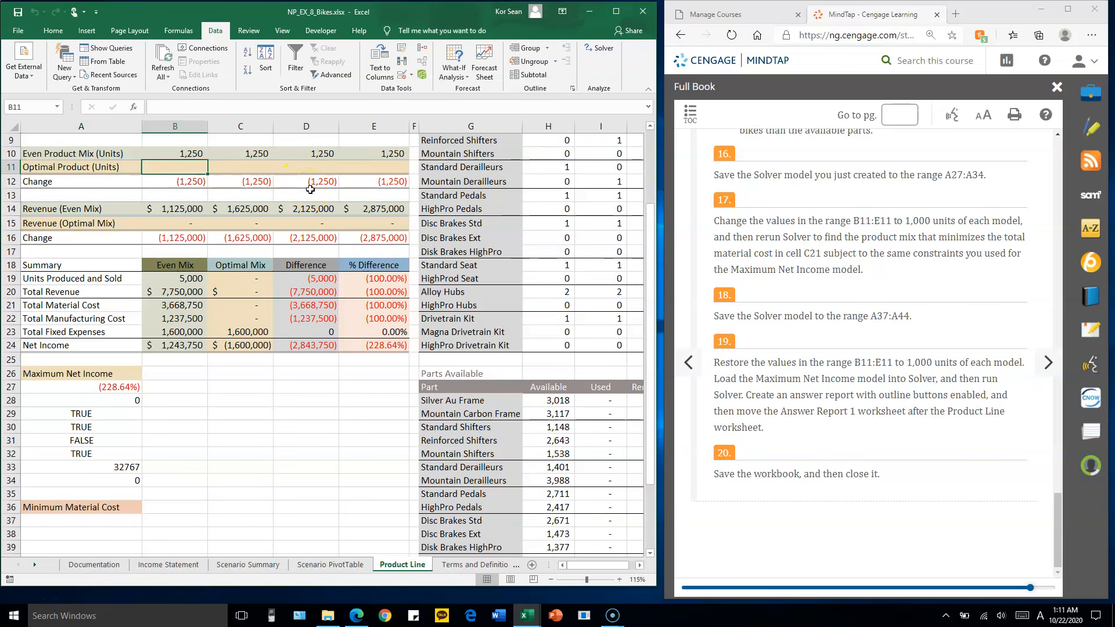
type("1,")
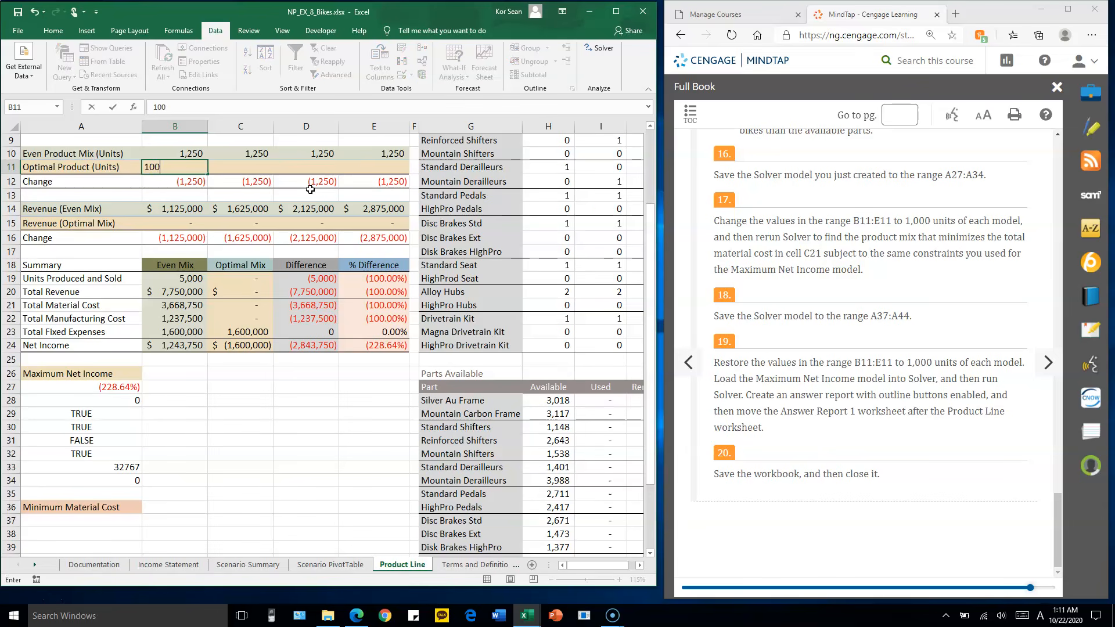
type("000")
key("Tab")
type("1")
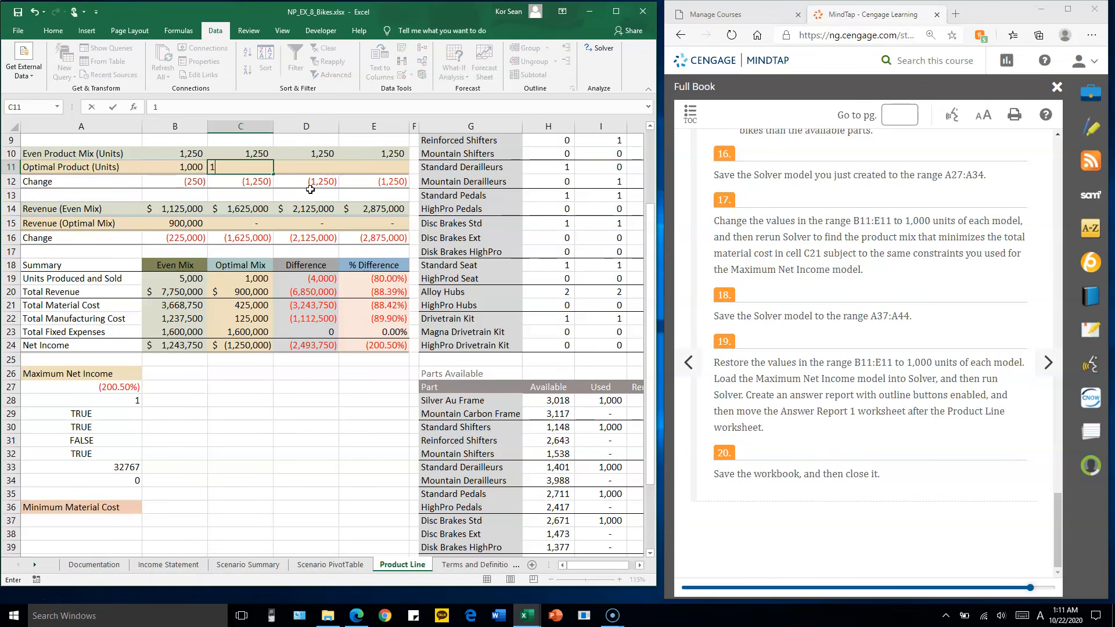
key("Tab")
type("1,0")
type("00")
key("Tab")
type("10")
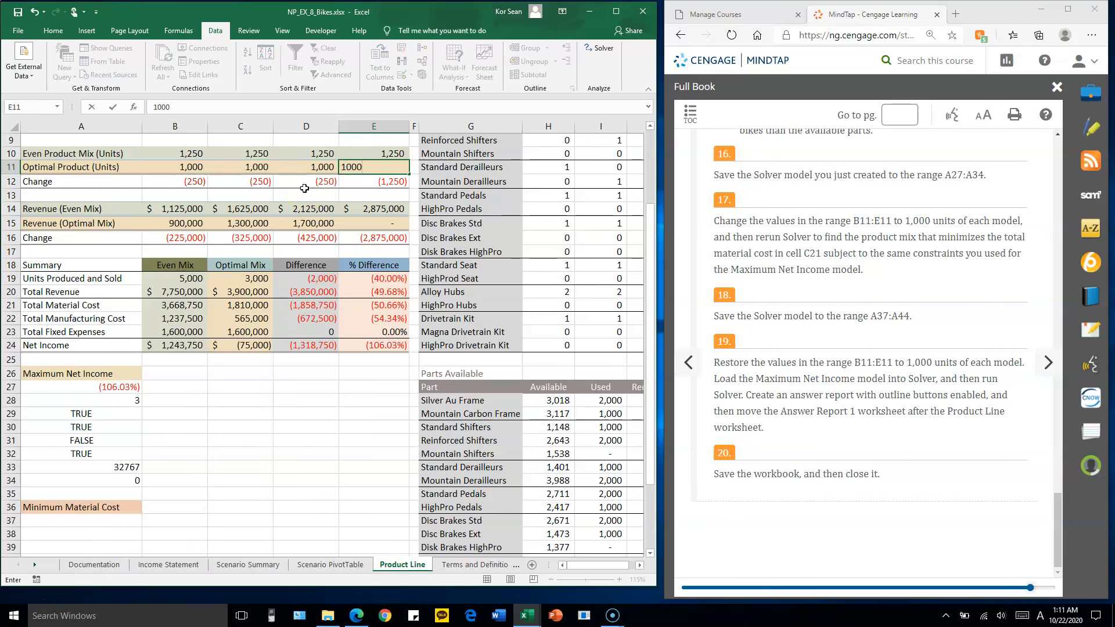
key("Return")
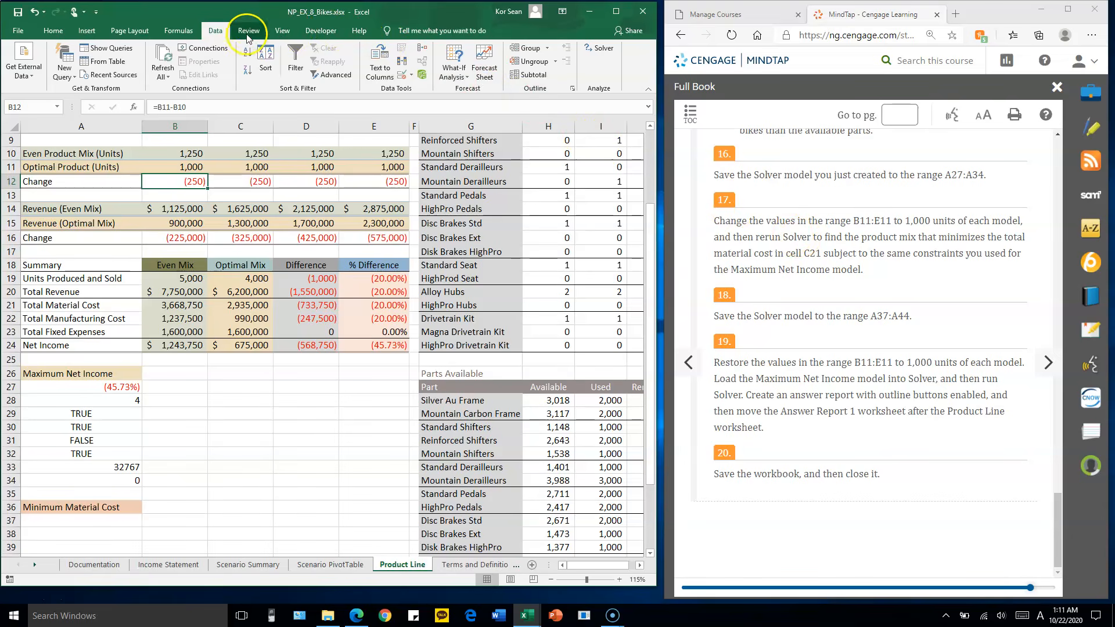
Set the Solver objective to minimize the optimal mix's total material cost in cell C21
left_click(604, 50)
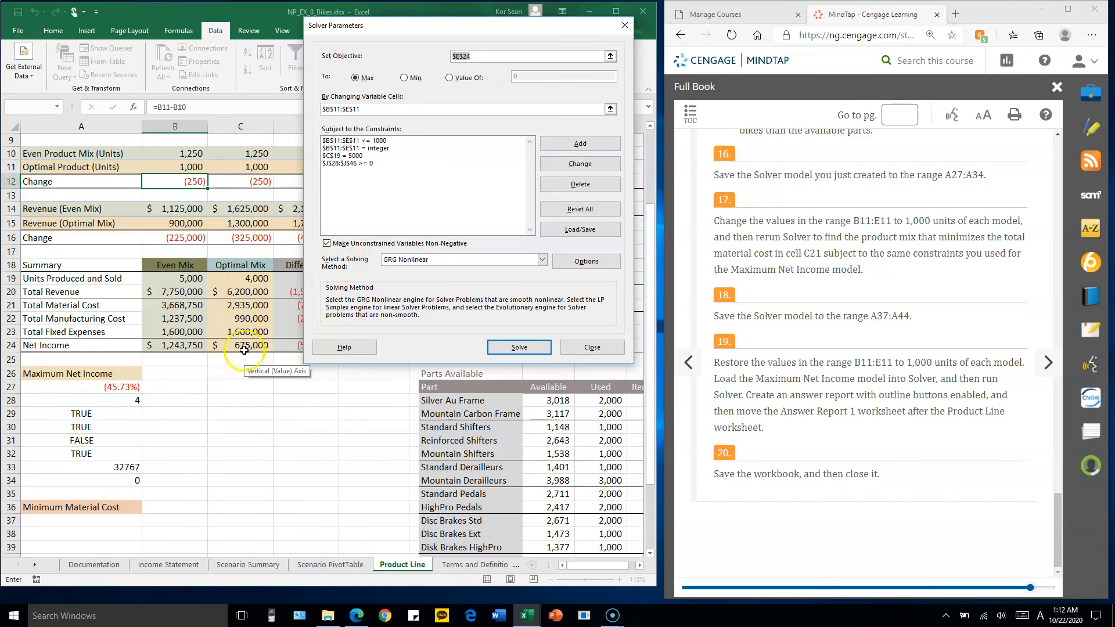
left_click(252, 304)
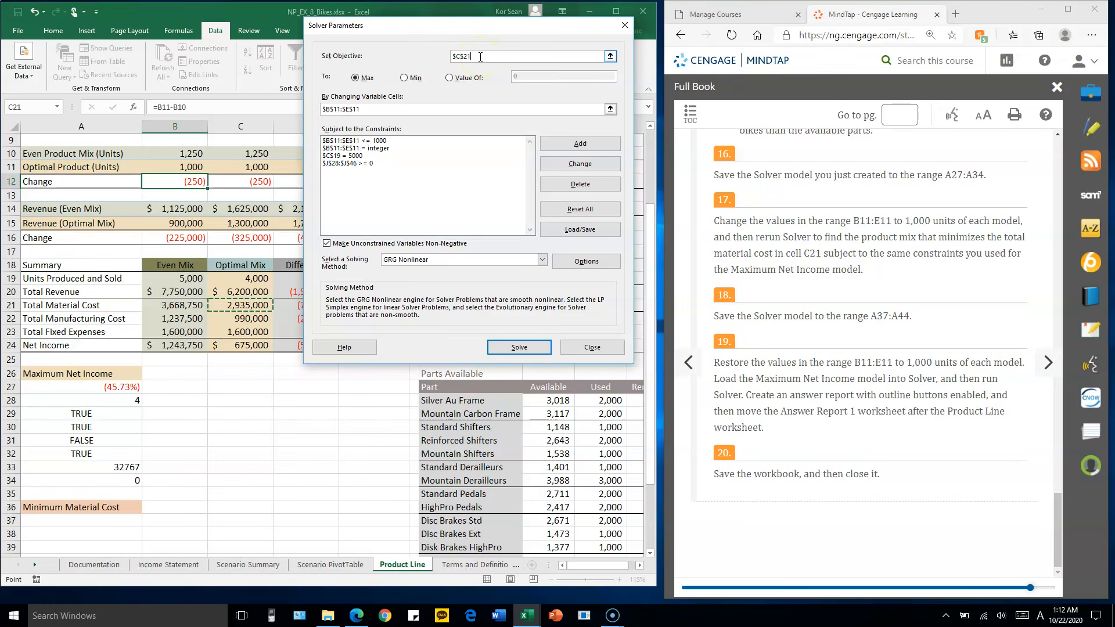
left_click(404, 78)
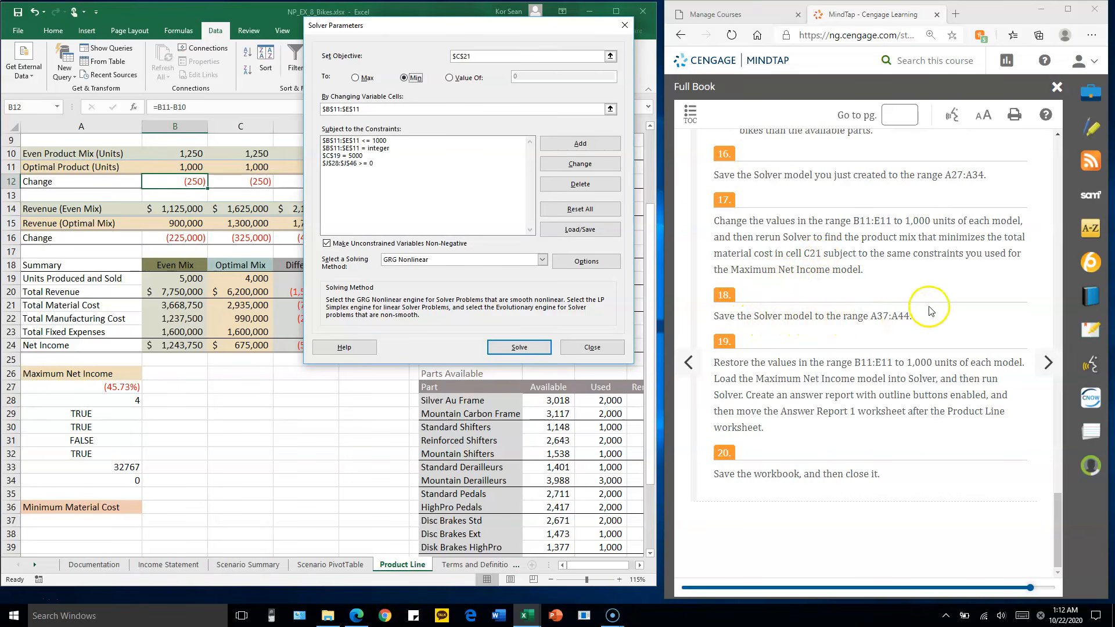
Save the material cost Solver model to the range A37:A44 under Minimum Material Cost and close Solver
left_click(594, 231)
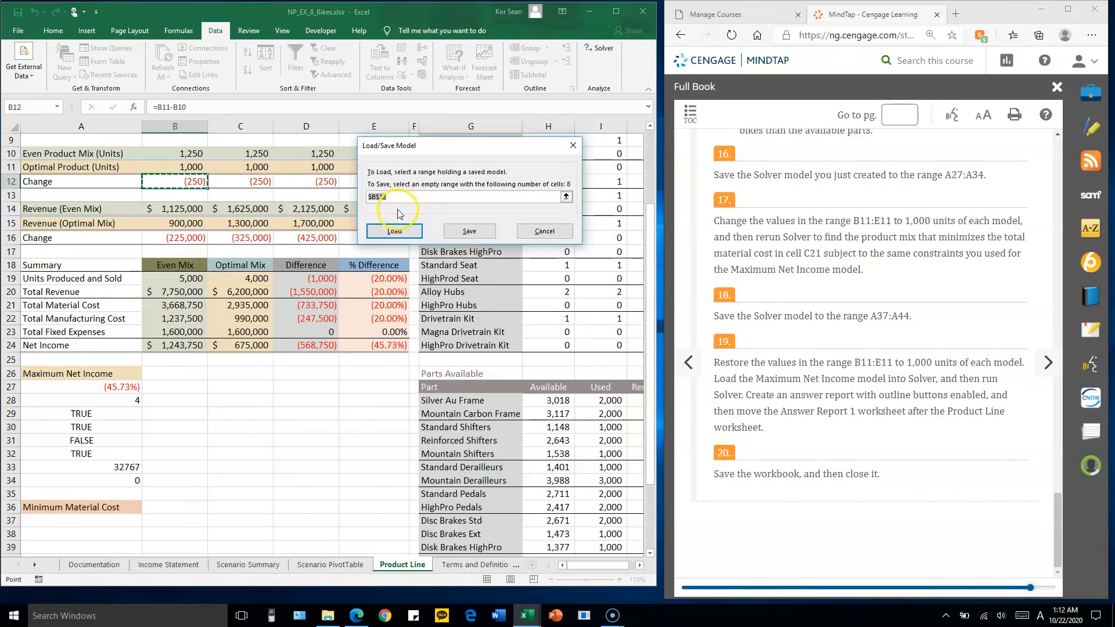
scroll(238, 358, "down", 3)
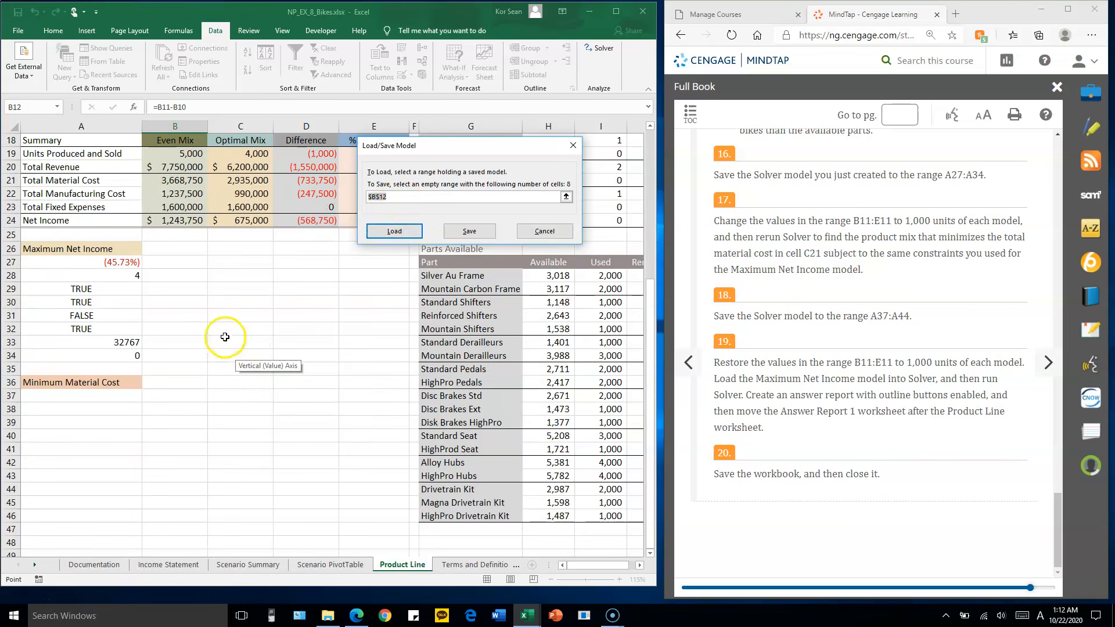
left_click_drag(90, 393, 83, 489)
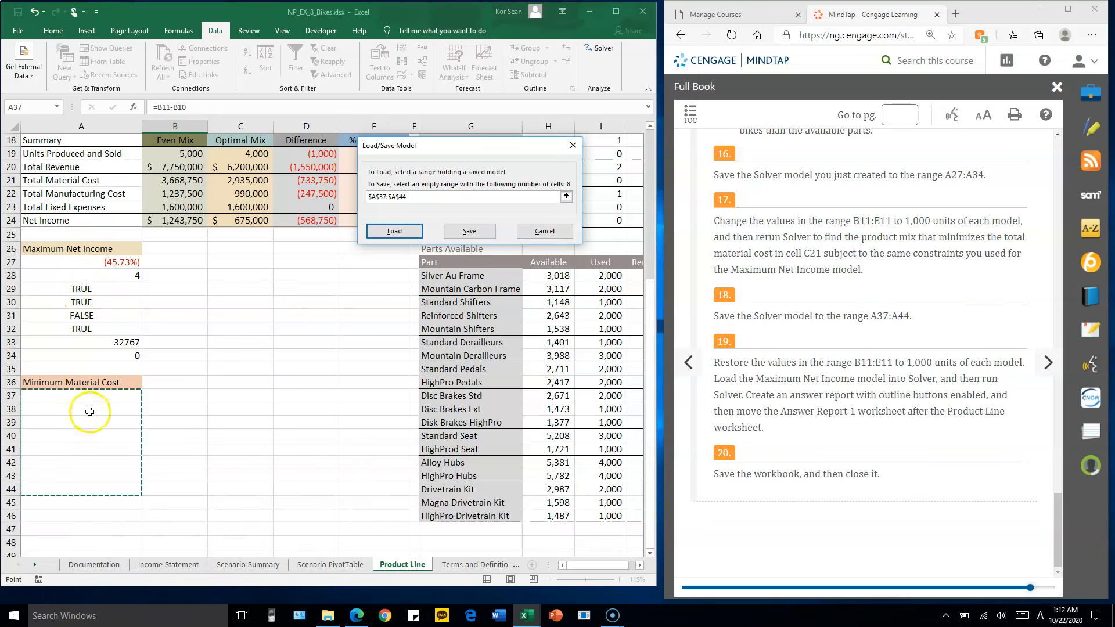
left_click(477, 233)
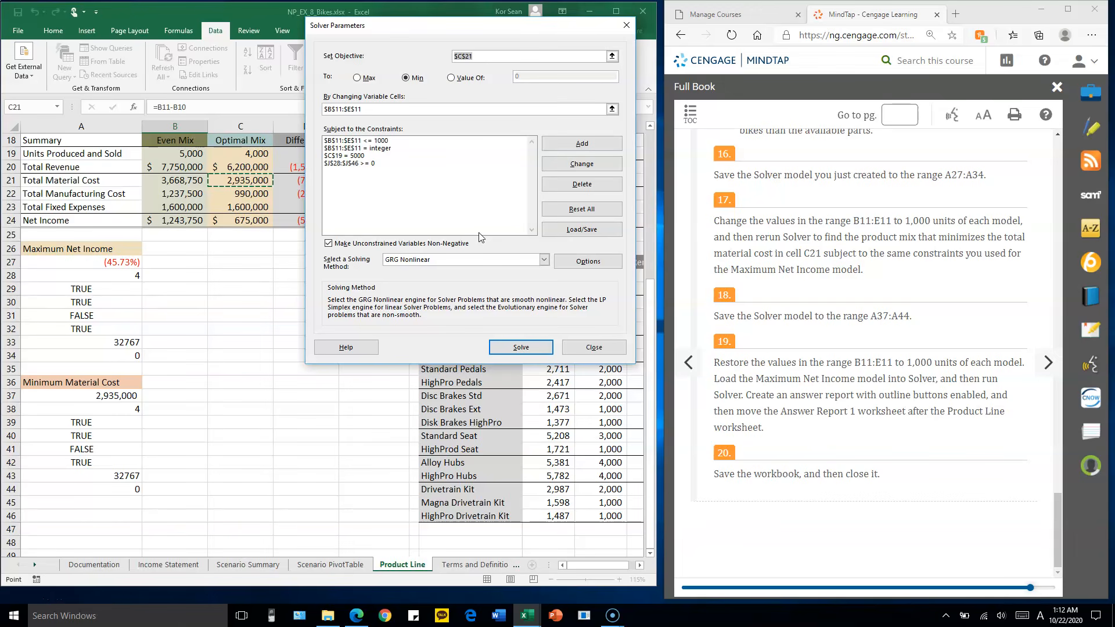
left_click(593, 348)
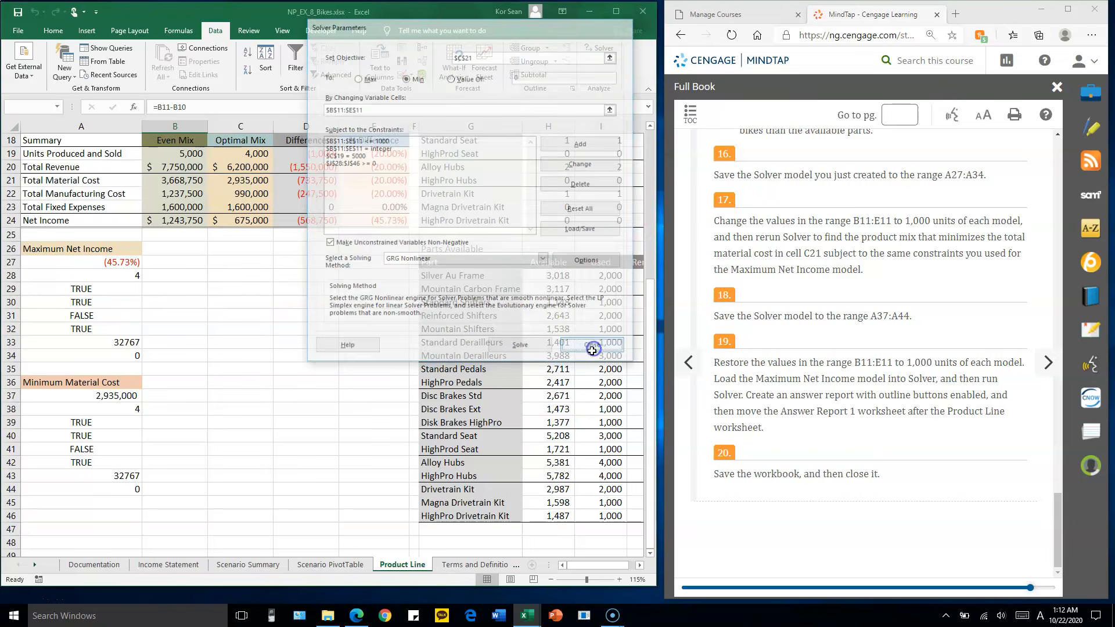
Reopen Solver and set its objective to maximize cell E24, the net income % difference
scroll(427, 335, "up", 3)
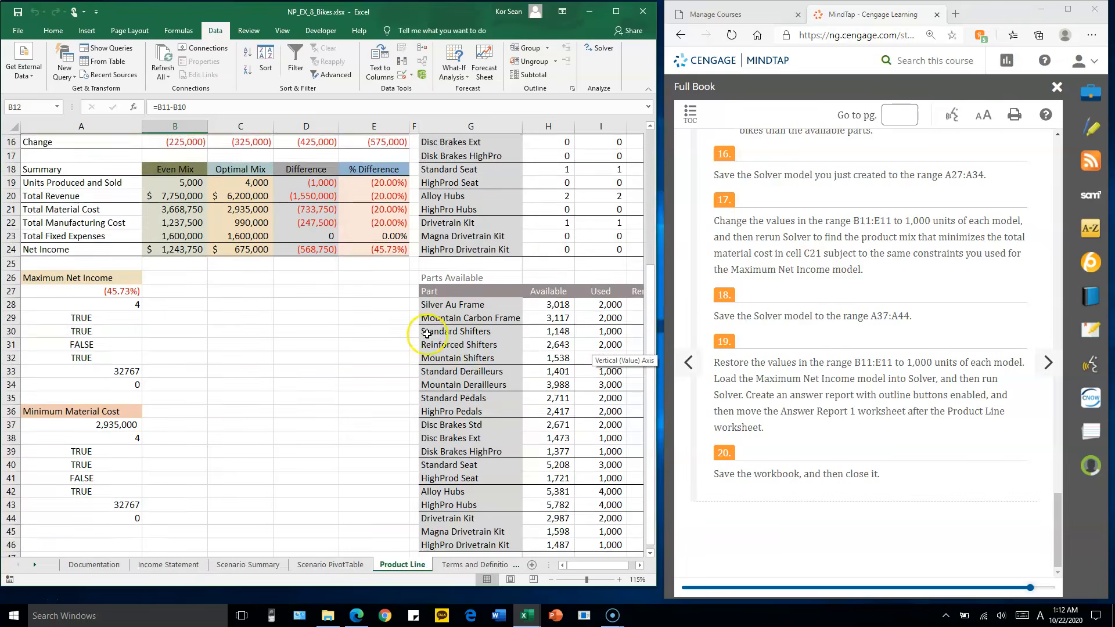
scroll(428, 333, "up", 2)
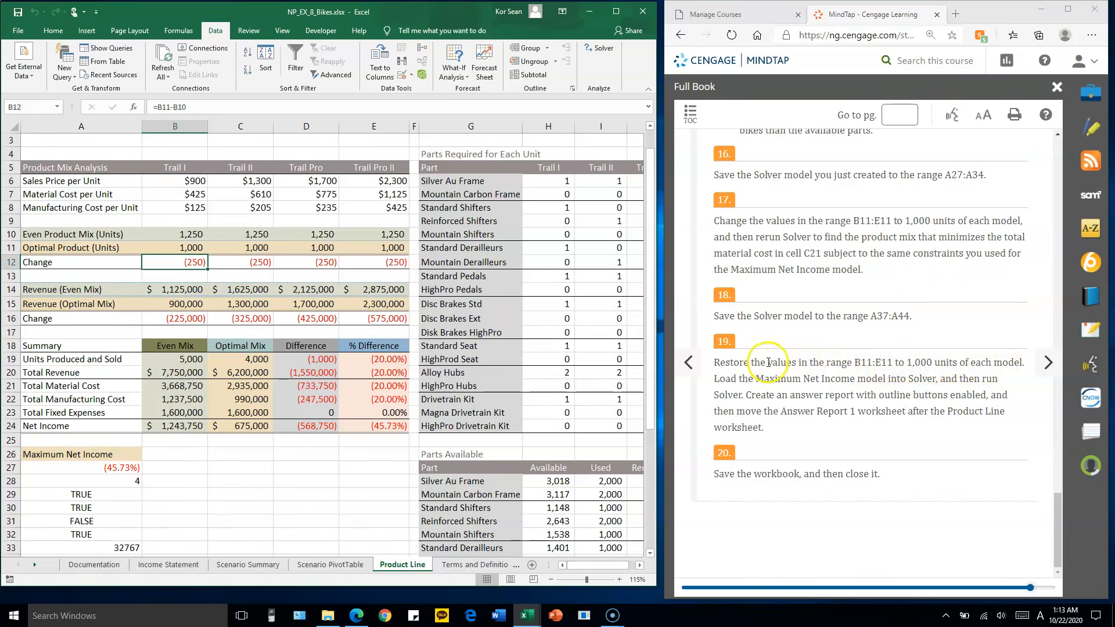
left_click(604, 52)
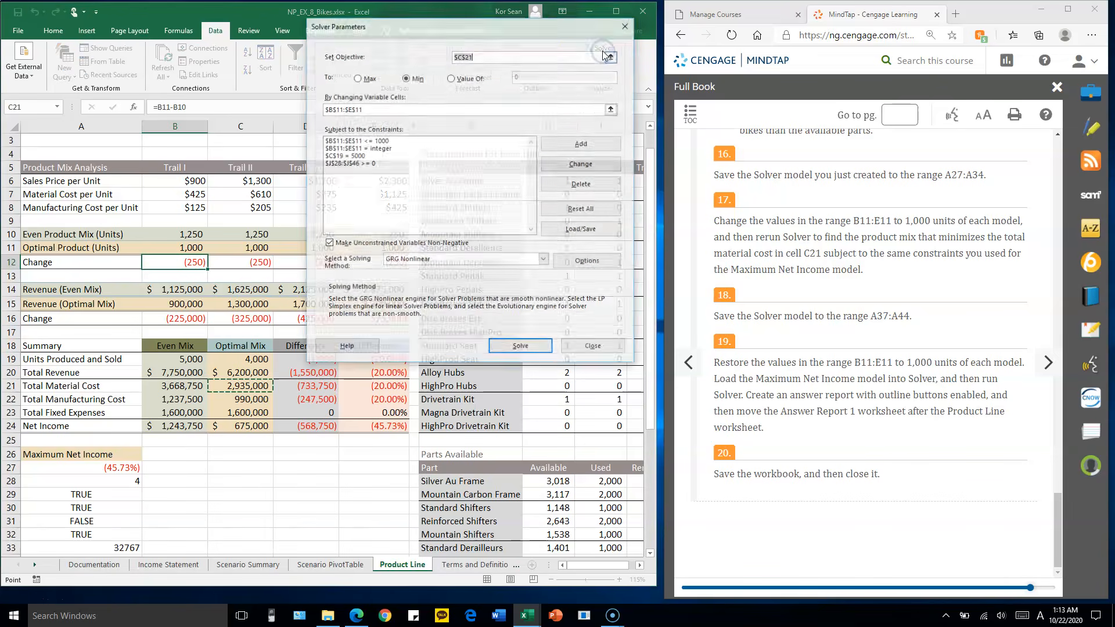
left_click_drag(543, 29, 543, 24)
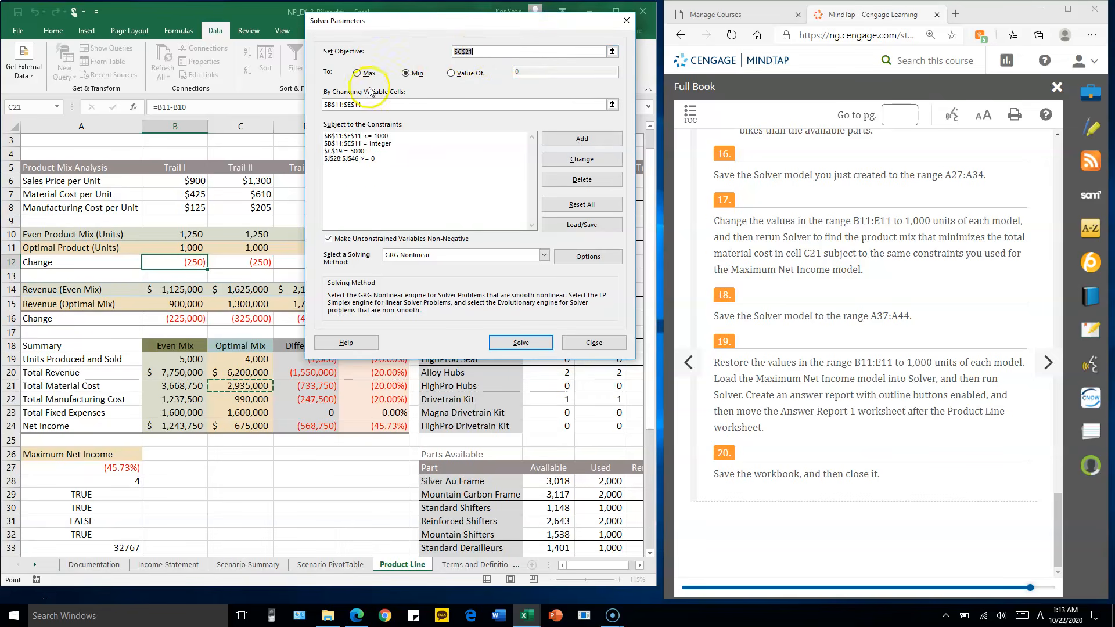
left_click(384, 428)
left_click_drag(522, 23, 699, 7)
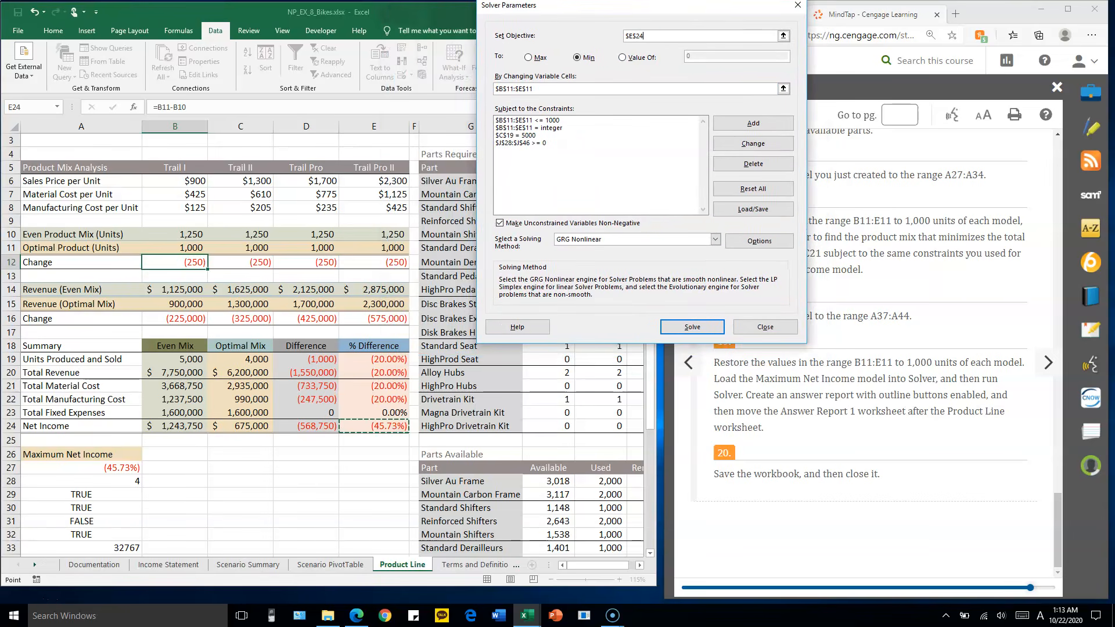
left_click(654, 39)
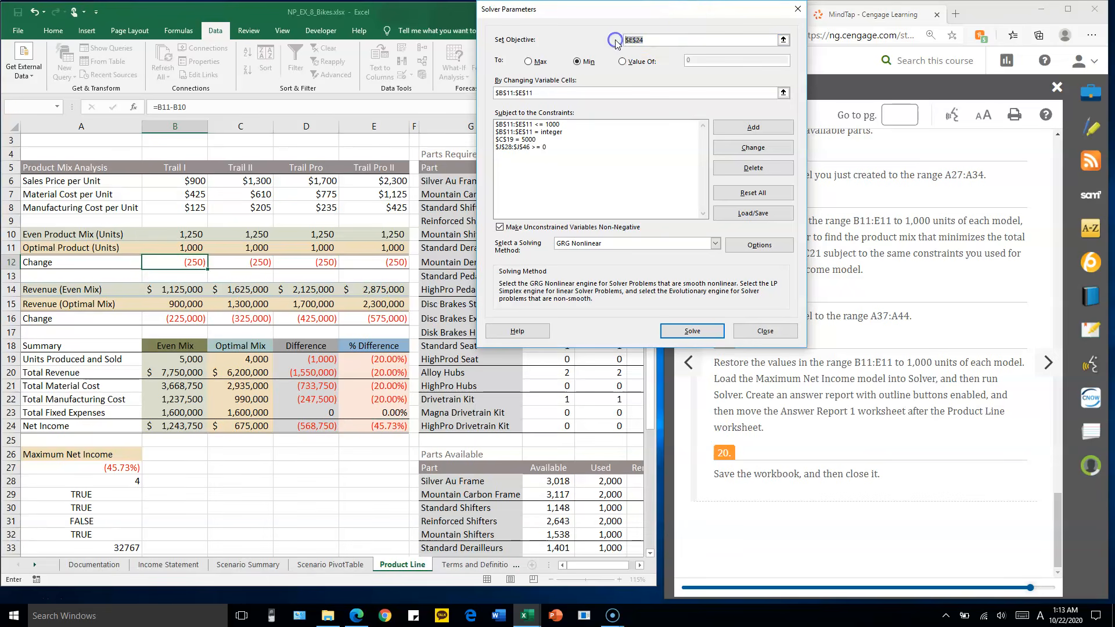
left_click(529, 61)
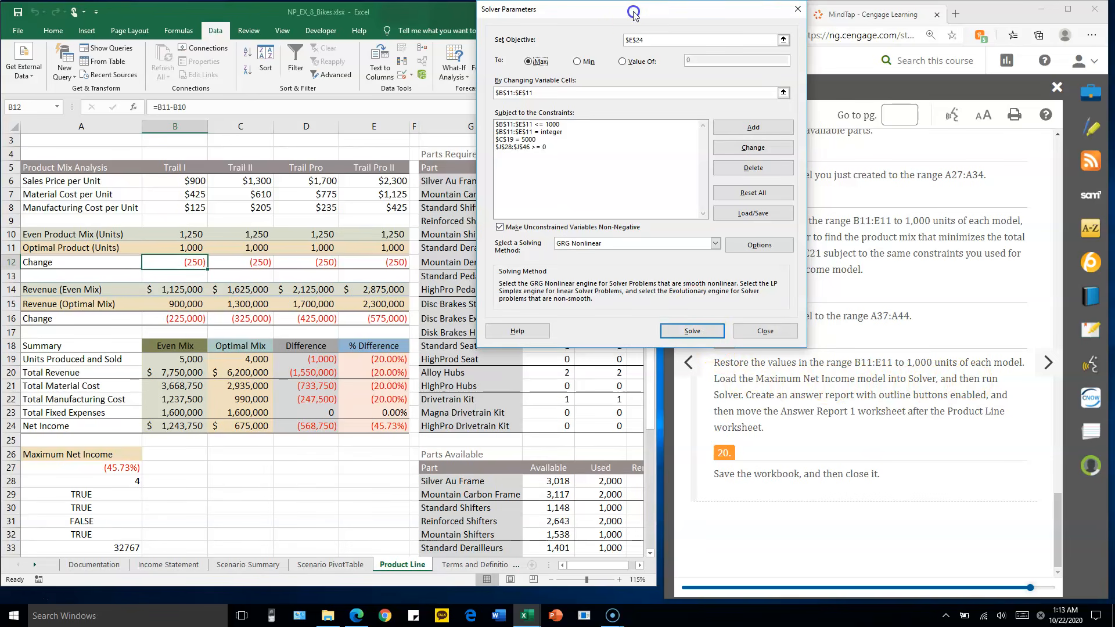
left_click_drag(633, 11, 615, 16)
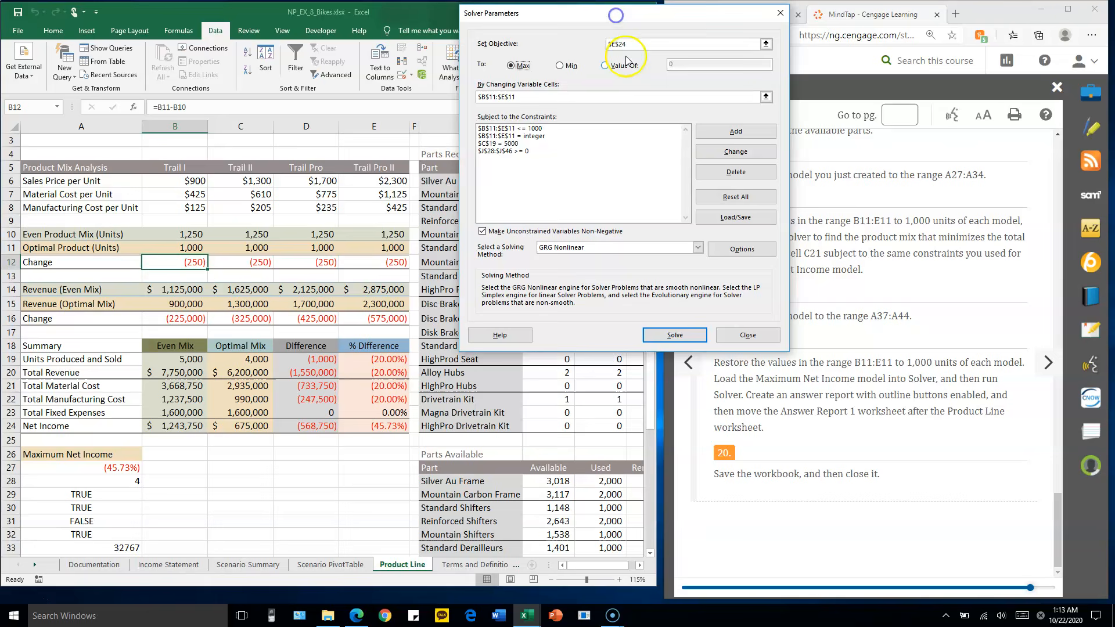
Try to solve the model that maximizes E24 and close the Solver results
left_click(674, 335)
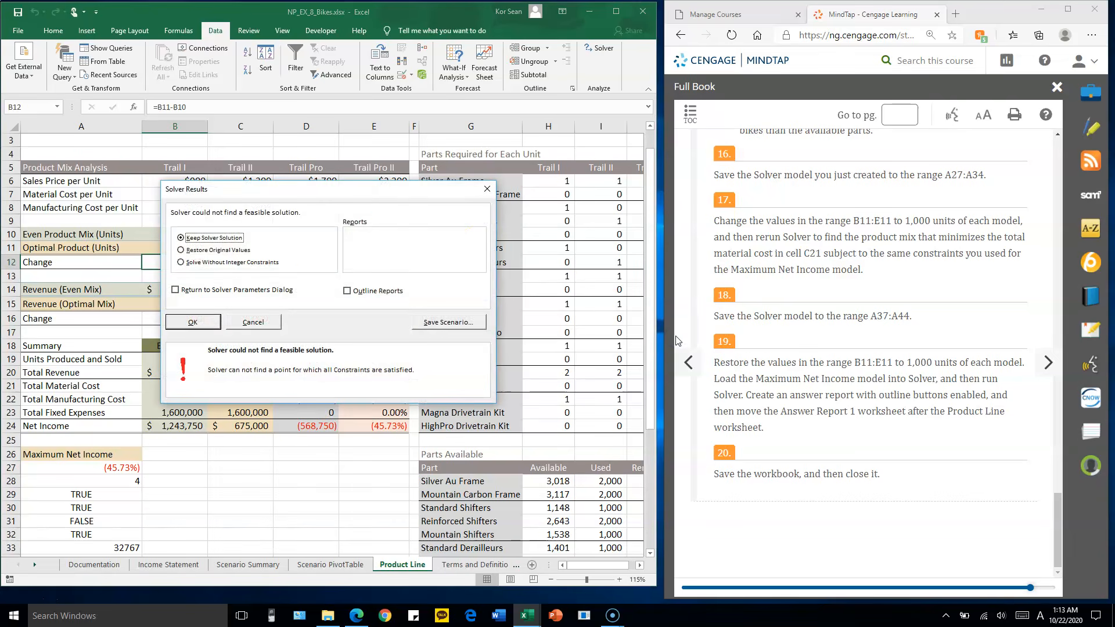
left_click_drag(381, 194, 536, 94)
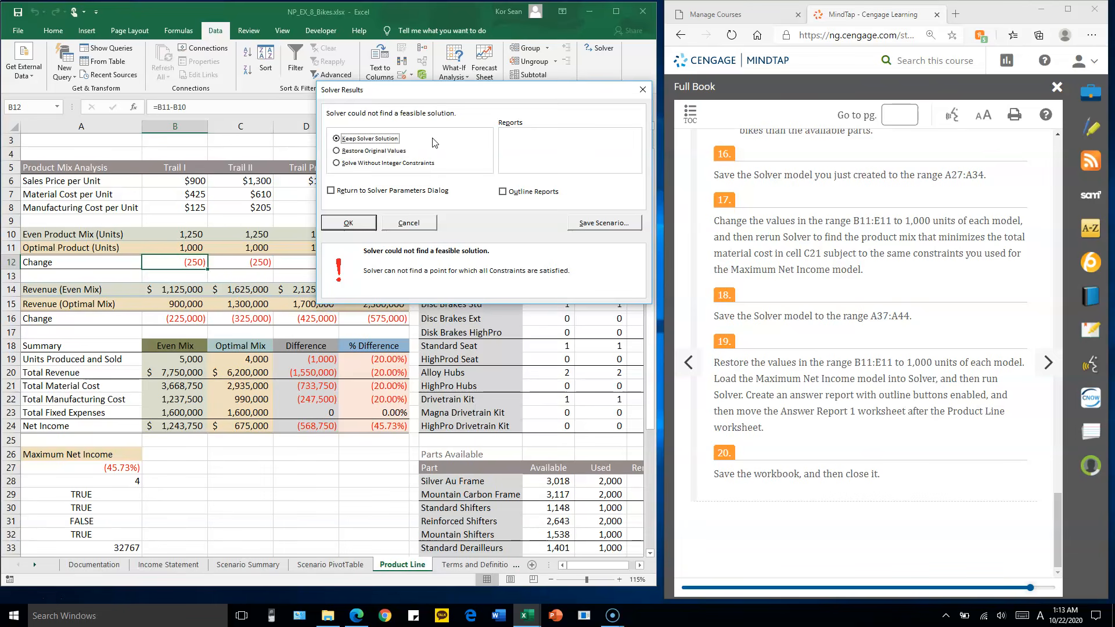
left_click(405, 226)
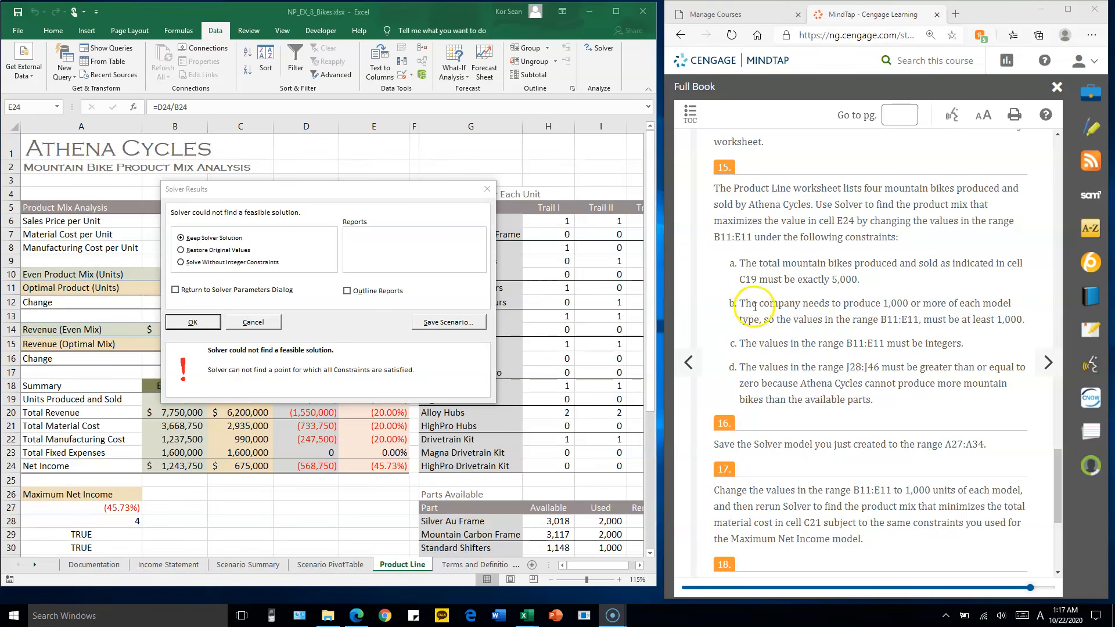
left_click(194, 323)
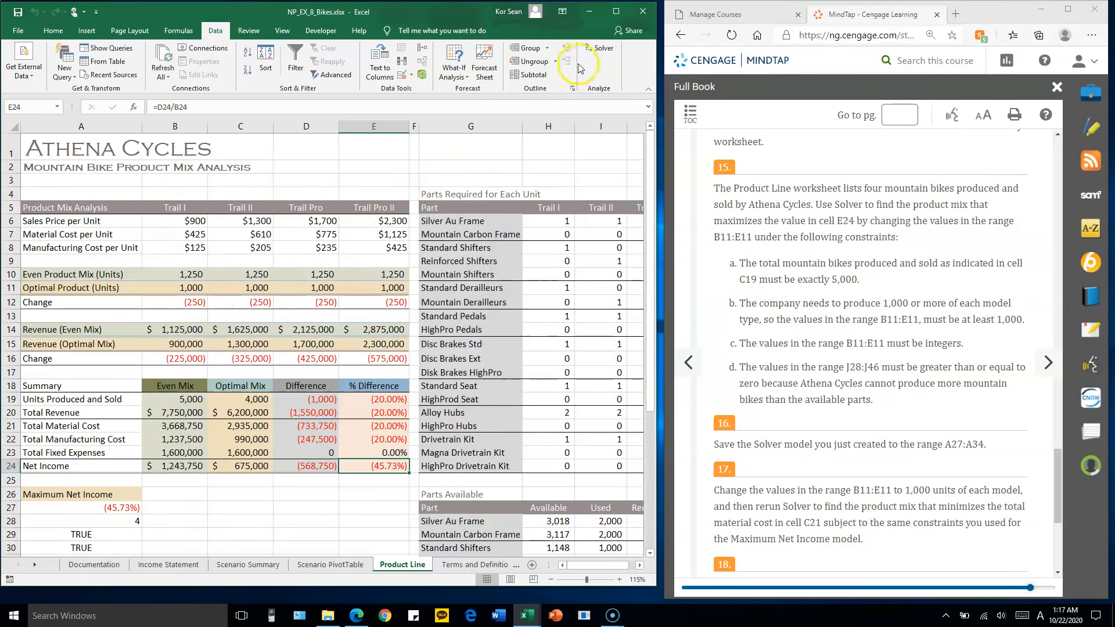
Reopen Solver and delete the constraint that limits B11:E11 to at most 1000
left_click(602, 51)
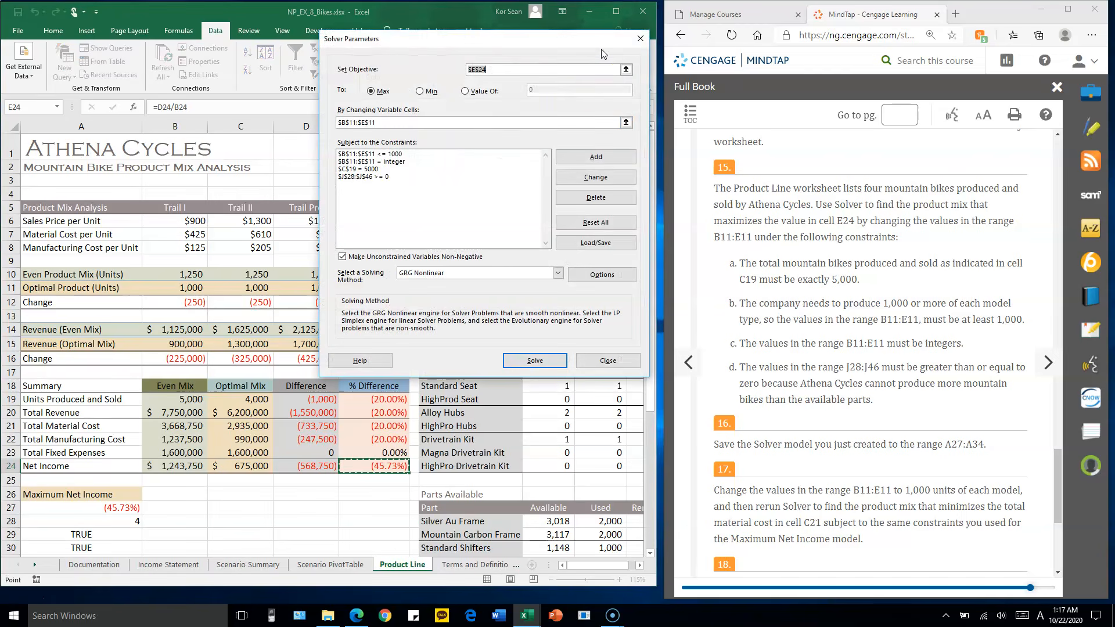
left_click(417, 192)
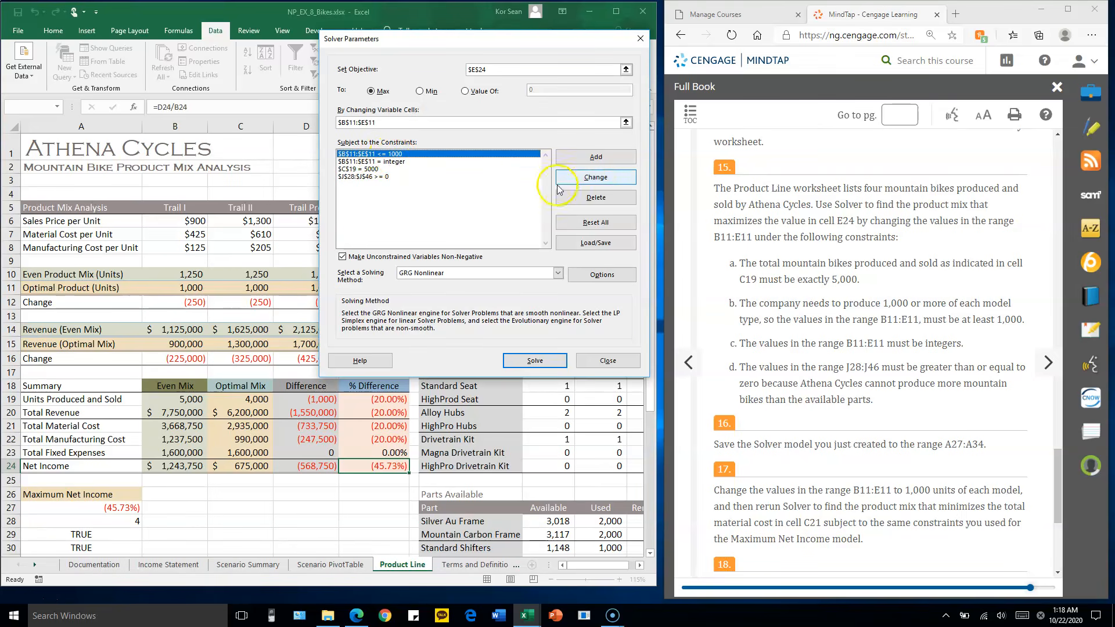
left_click(596, 199)
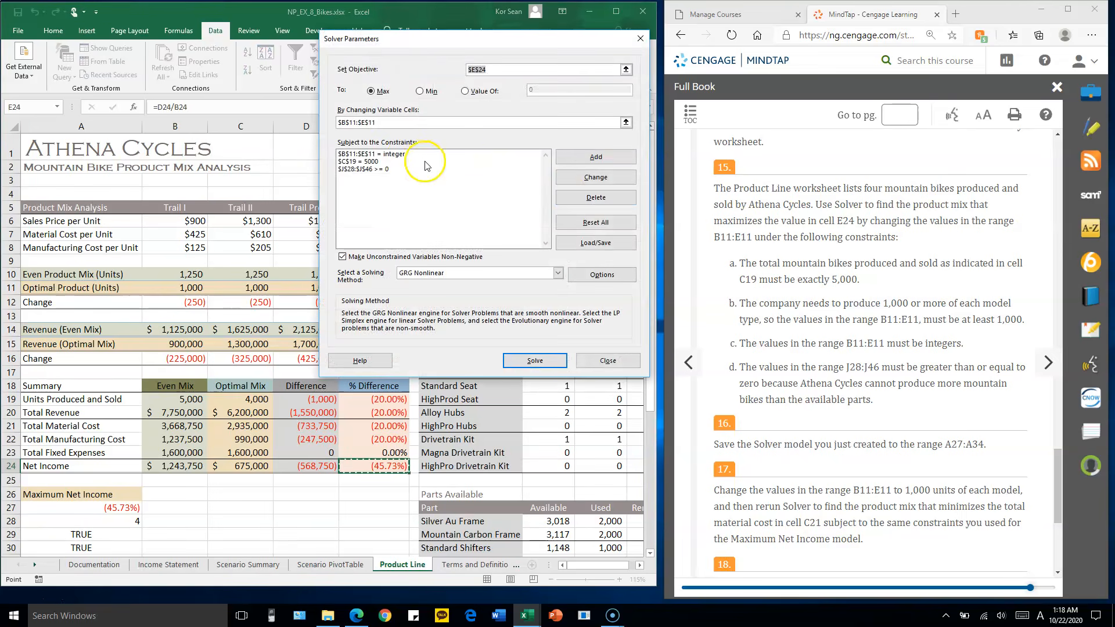
Add a Solver constraint requiring the optimal product units in B11:E11 to be greater than or equal to 1000
left_click(604, 164)
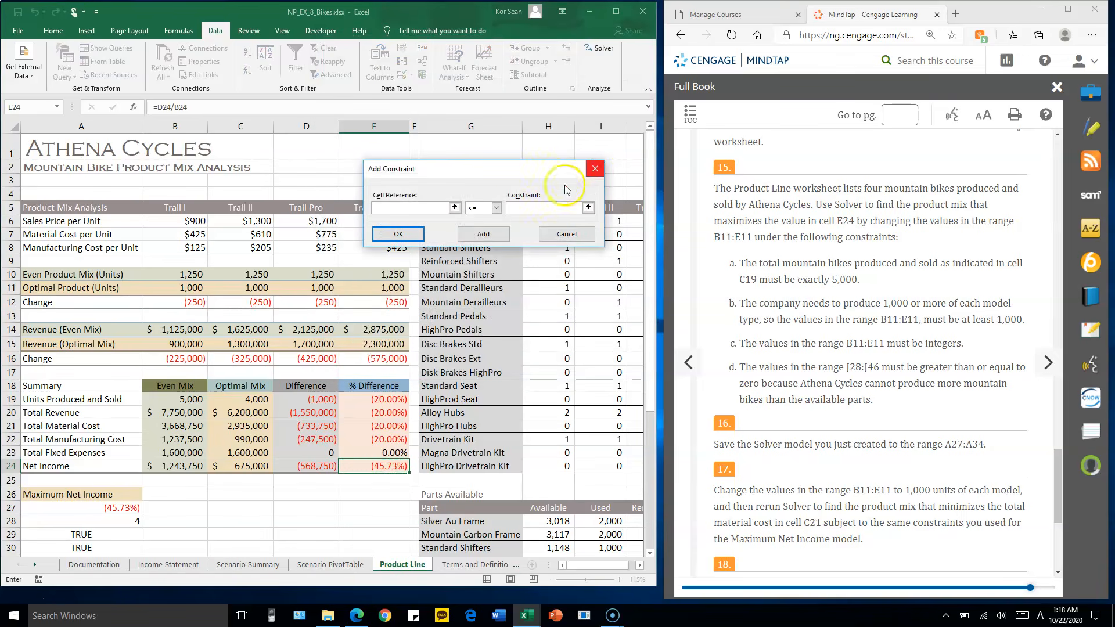
left_click_drag(522, 169, 536, 114)
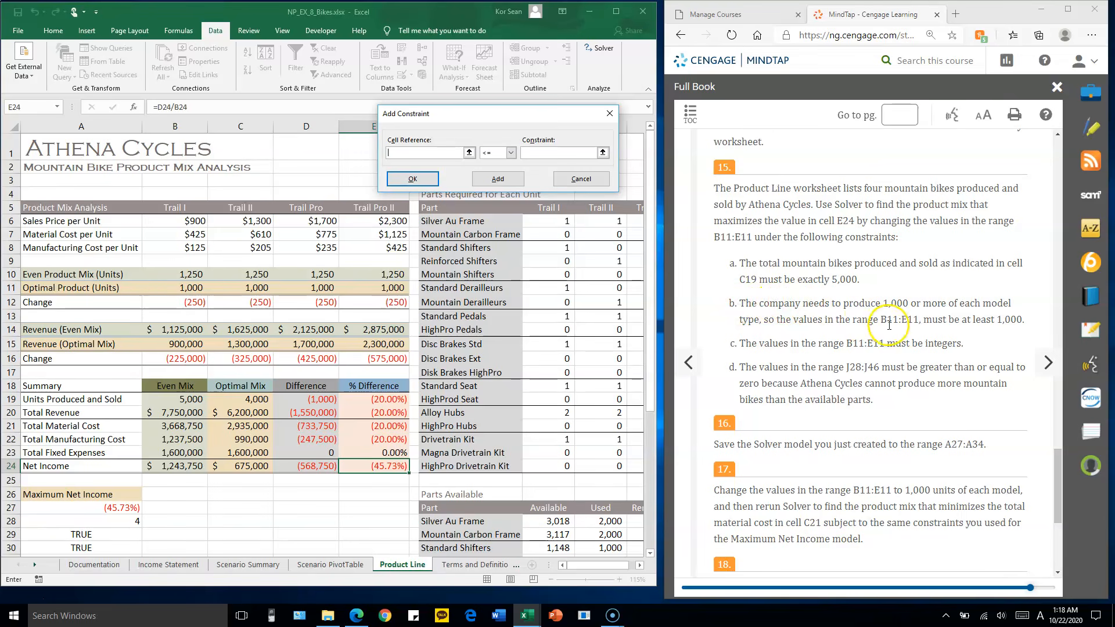
left_click(187, 286)
left_click_drag(187, 286, 366, 288)
left_click(498, 152)
left_click(497, 176)
left_click(539, 152)
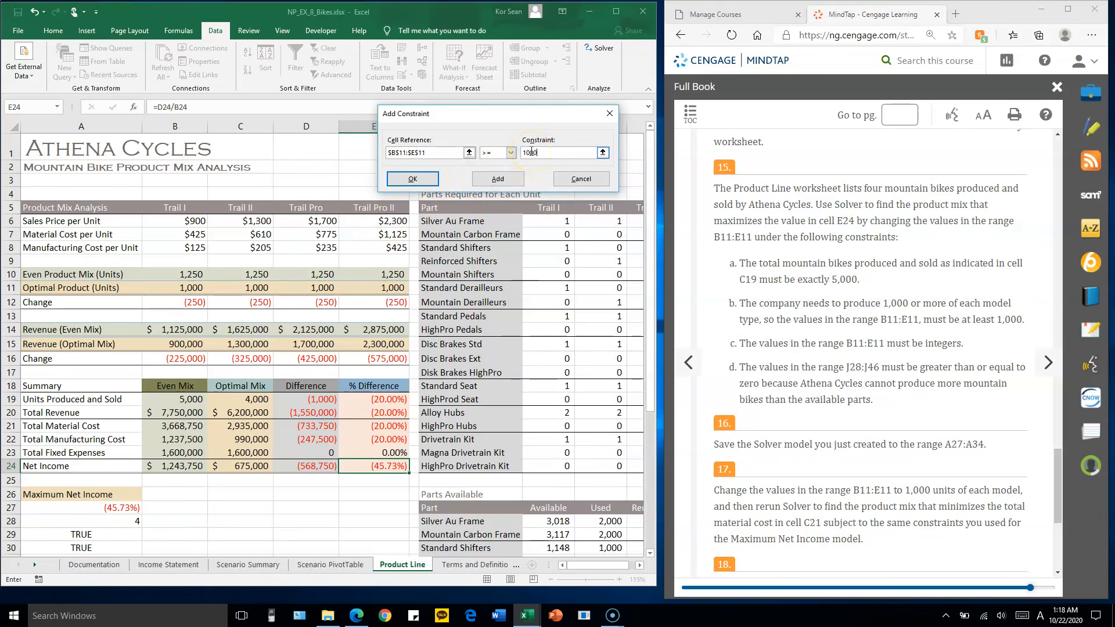
type("10000")
key("BackSpace")
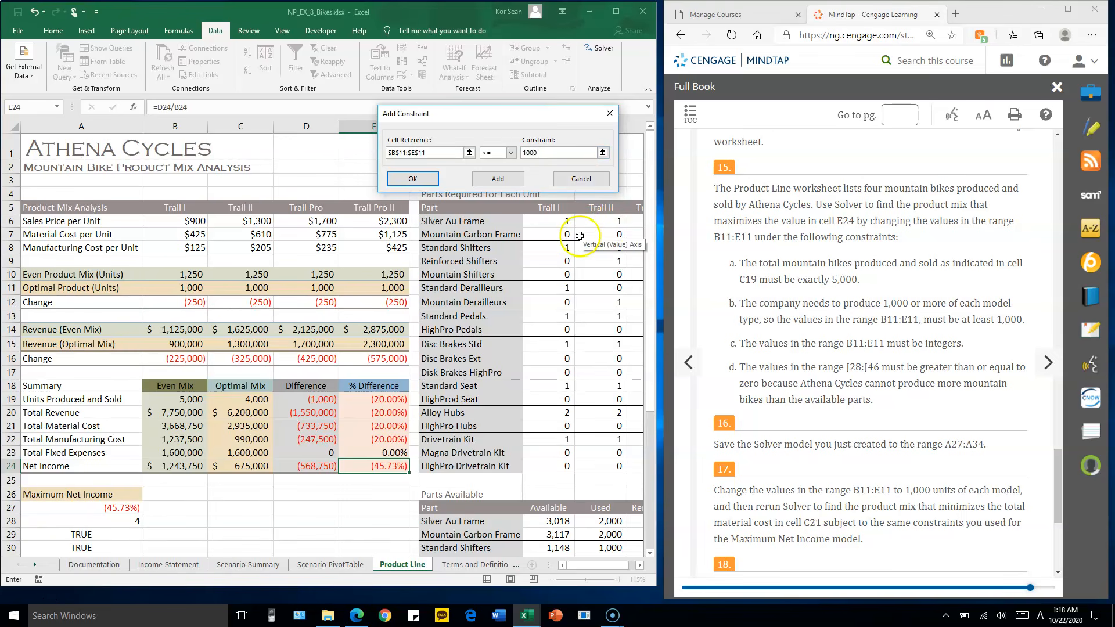
left_click(412, 178)
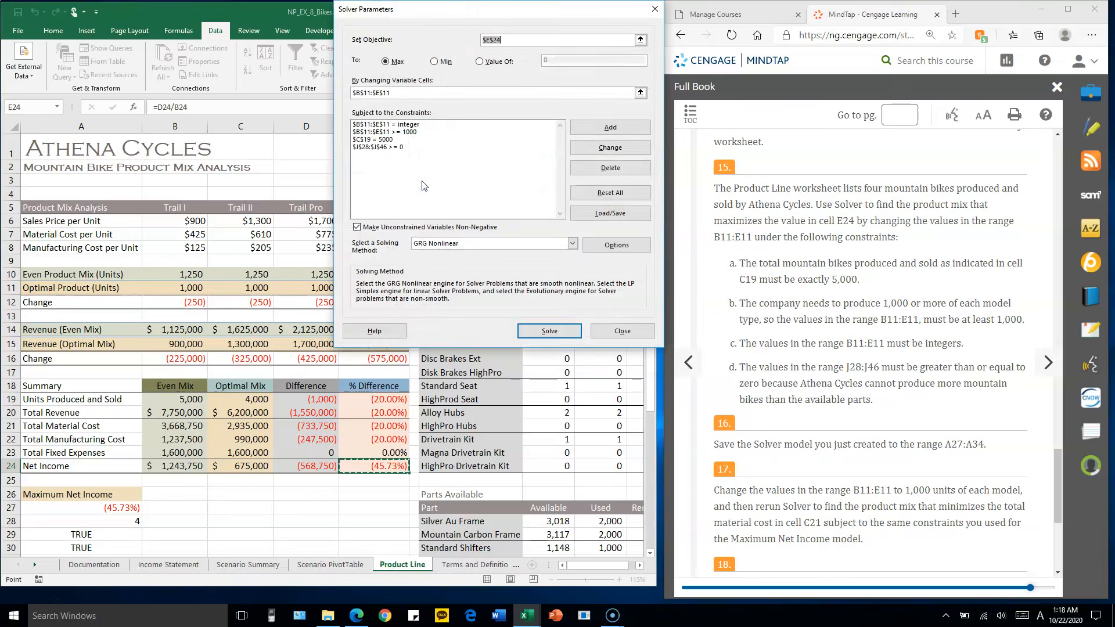
left_click(400, 131)
left_click(460, 167)
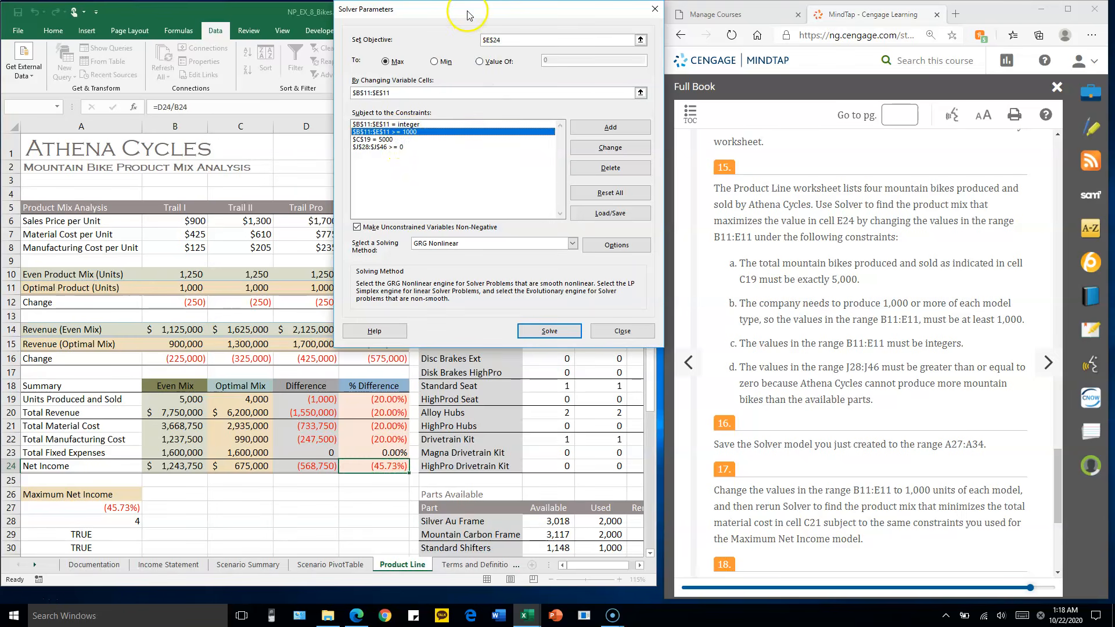
Try running Solver with the corrected constraints and cancel the Solver results without keeping the solution
left_click(848, 398)
scroll(848, 398, "down", 5)
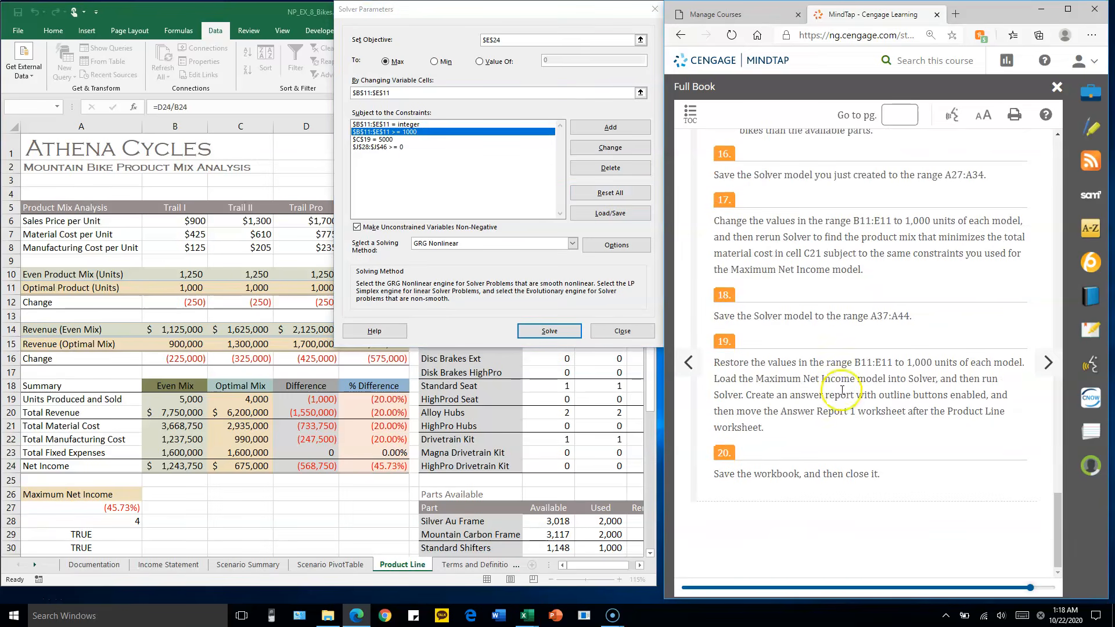
left_click(549, 331)
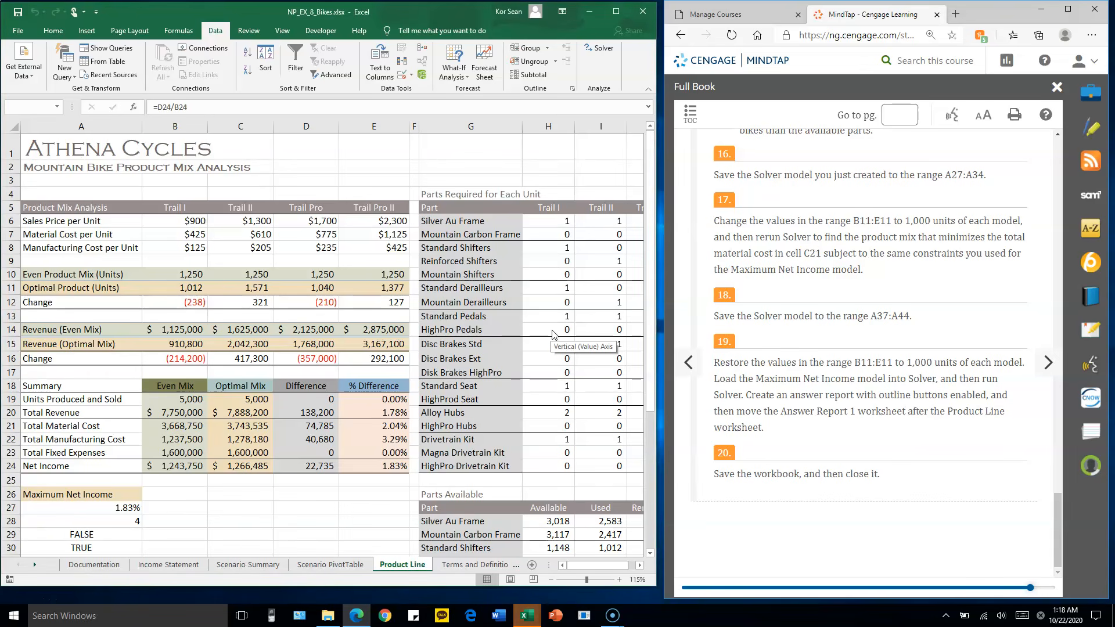
left_click(584, 576)
left_click_drag(384, 195, 524, 98)
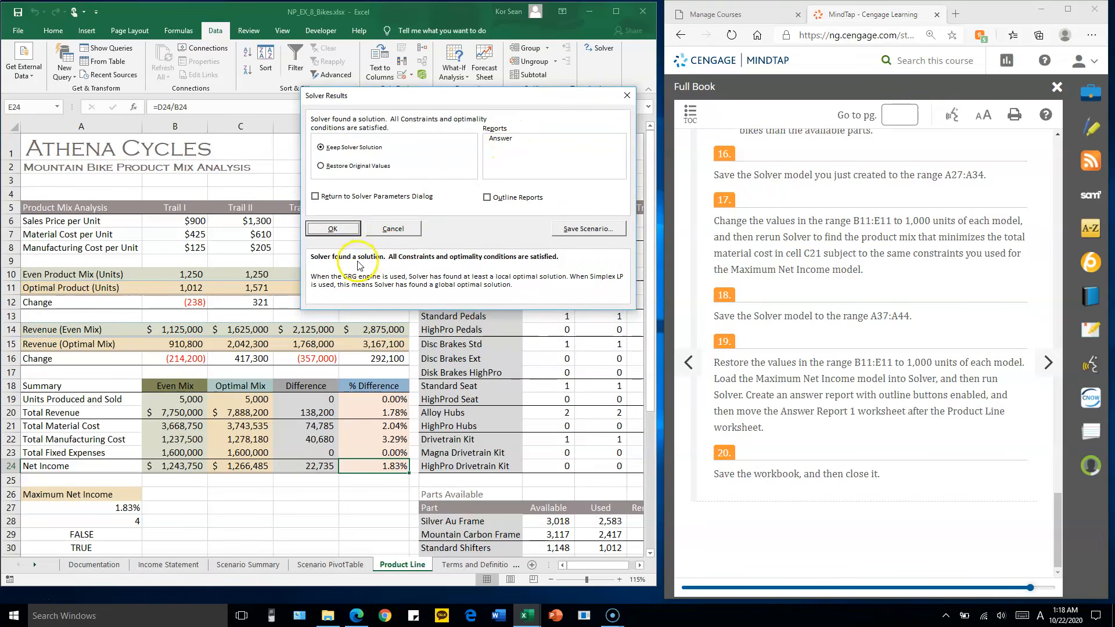
left_click(504, 140)
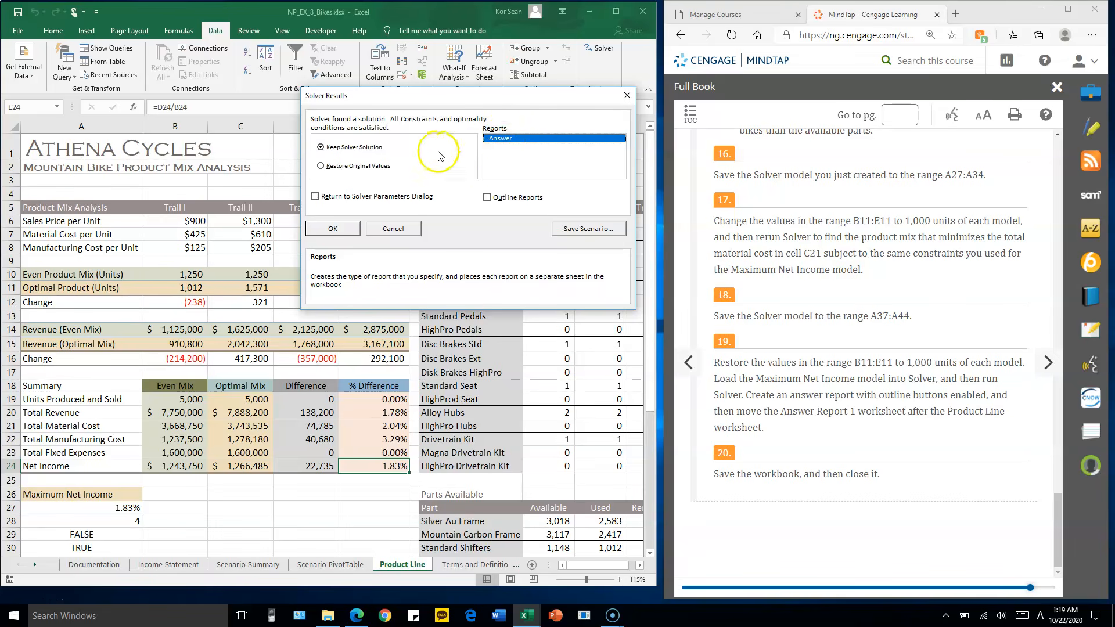
left_click(501, 141)
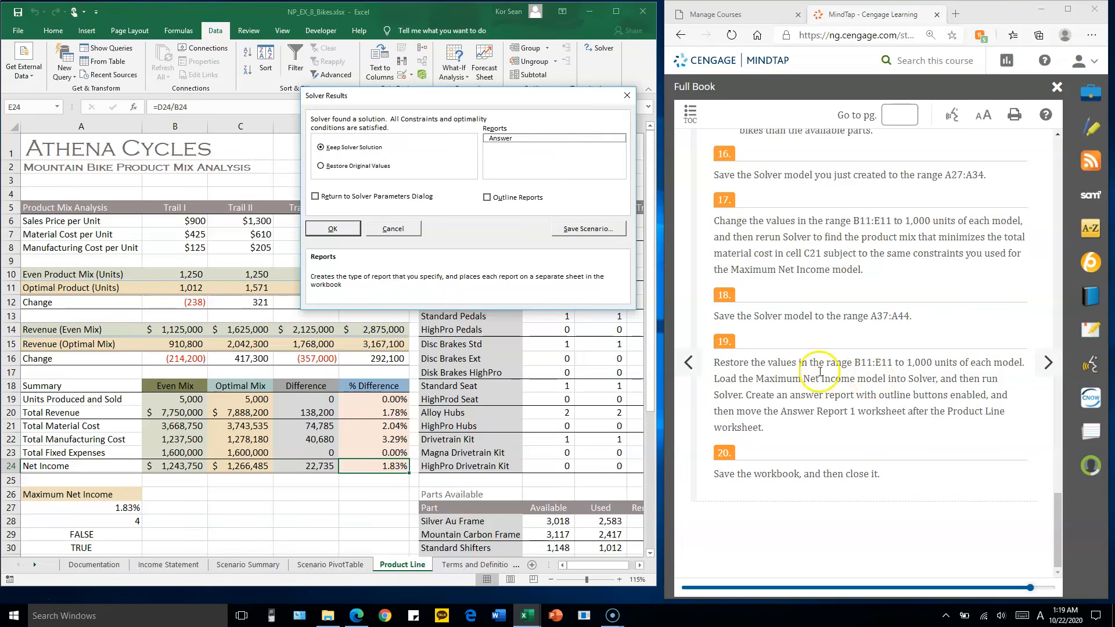
left_click_drag(446, 100, 497, 62)
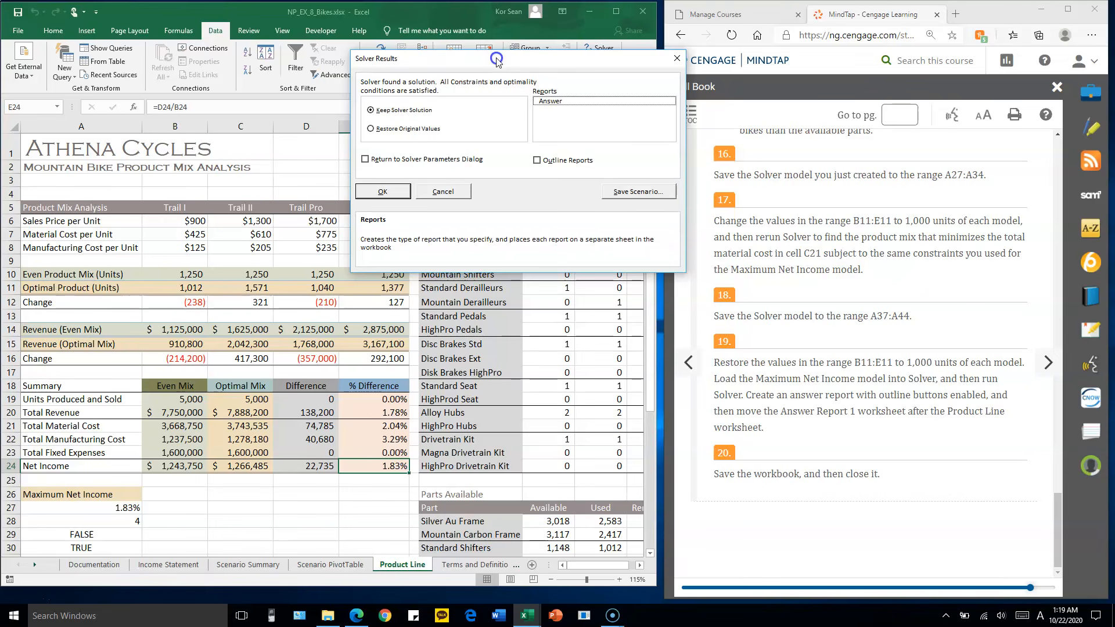
left_click_drag(496, 61, 466, 61)
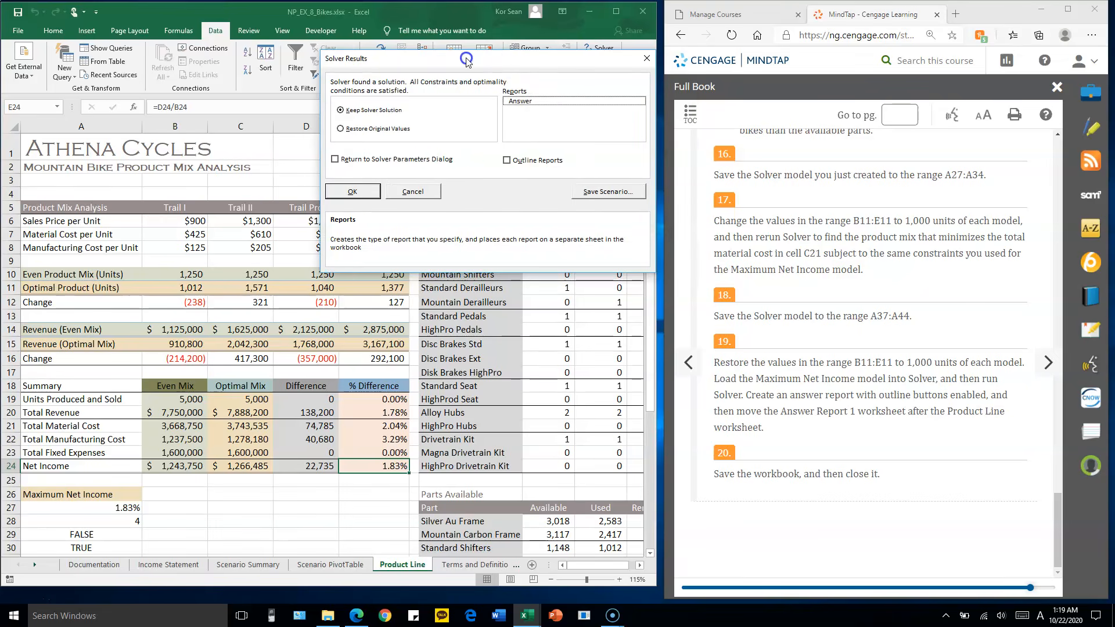
left_click(412, 194)
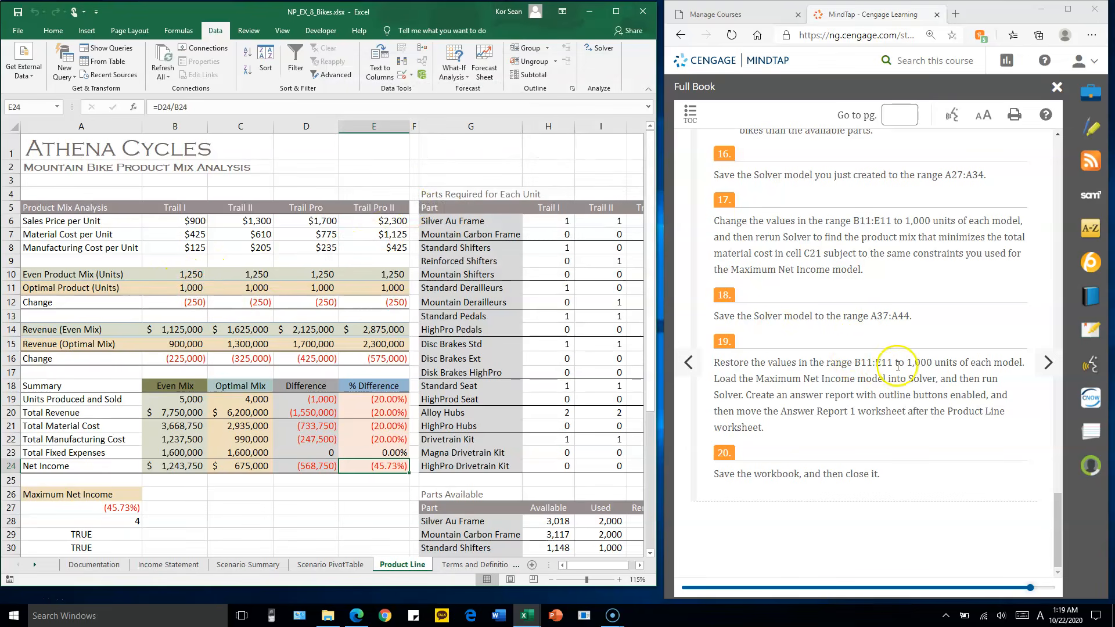
Run Solver again to maximize E24 by changing the optimal product units in B11:E11
left_click_drag(187, 286, 375, 290)
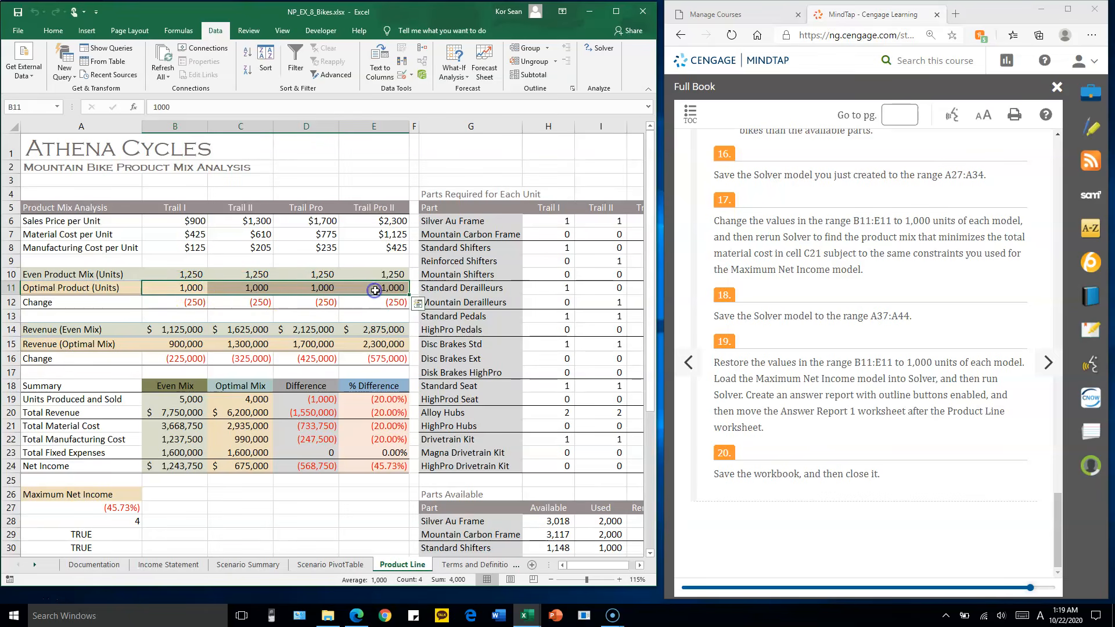
left_click(605, 48)
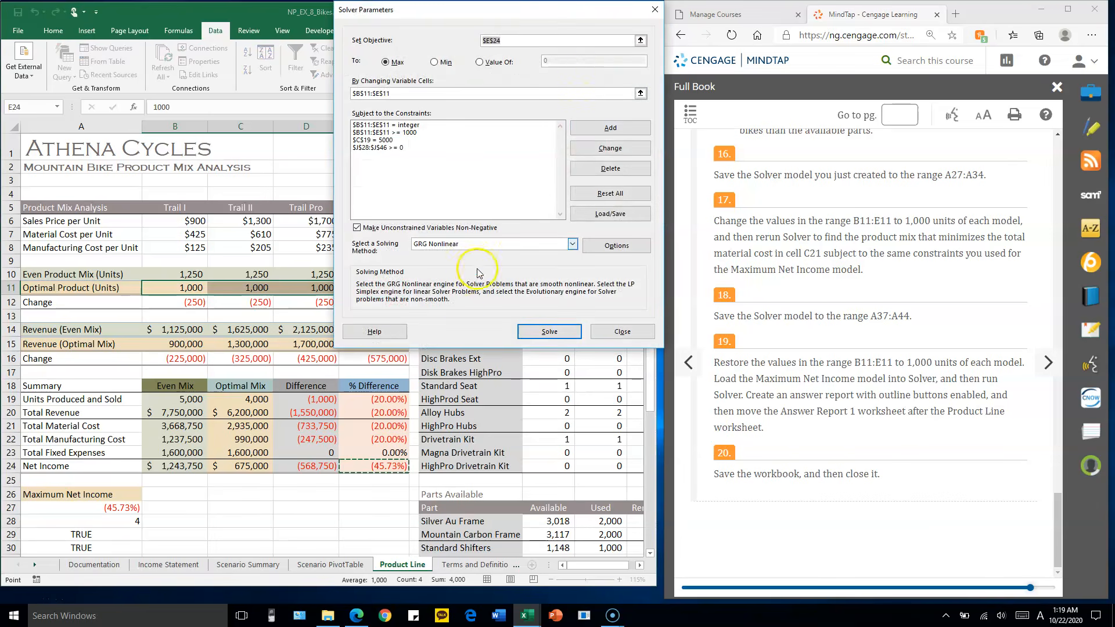
left_click(548, 331)
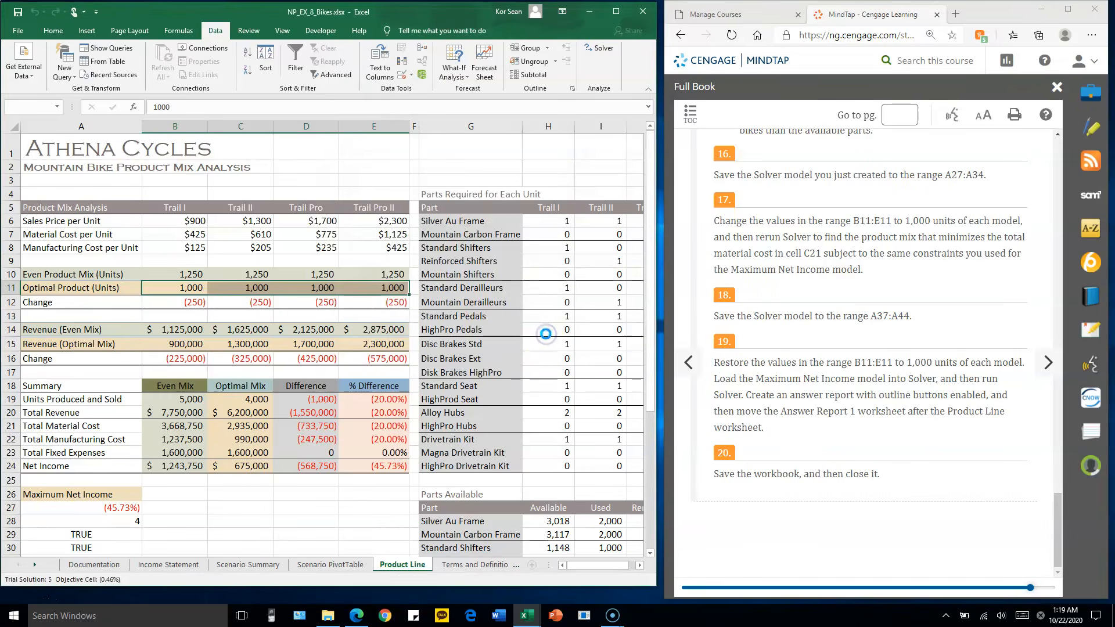
left_click_drag(374, 188, 487, 54)
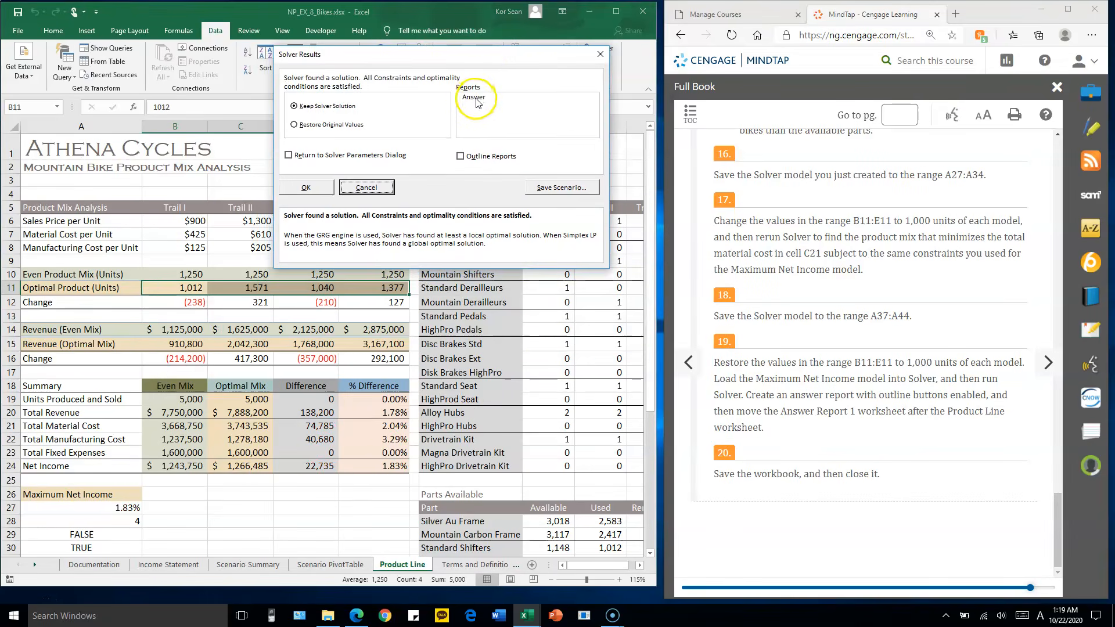
Keep the Solver solution and create an Answer report with outline reports enabled
left_click(475, 99)
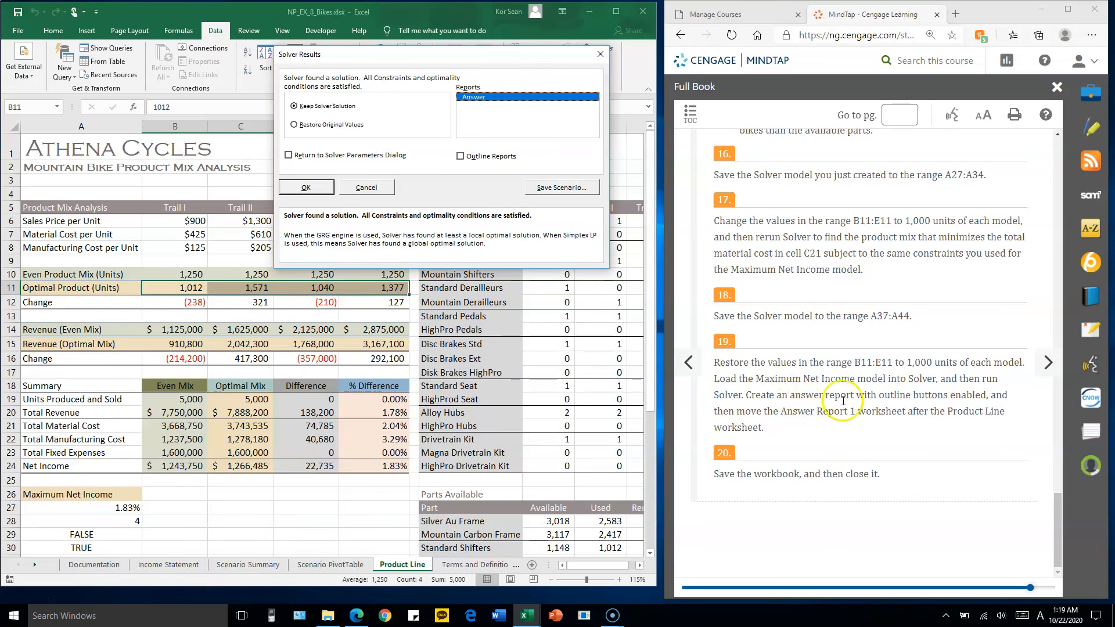
left_click(489, 100)
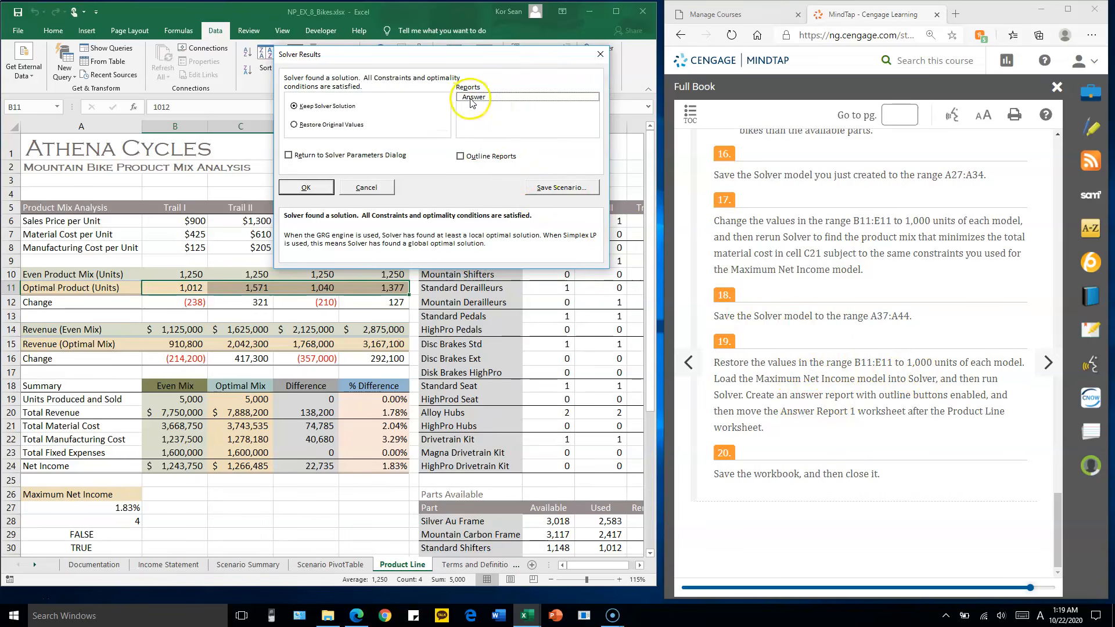
left_click(476, 96)
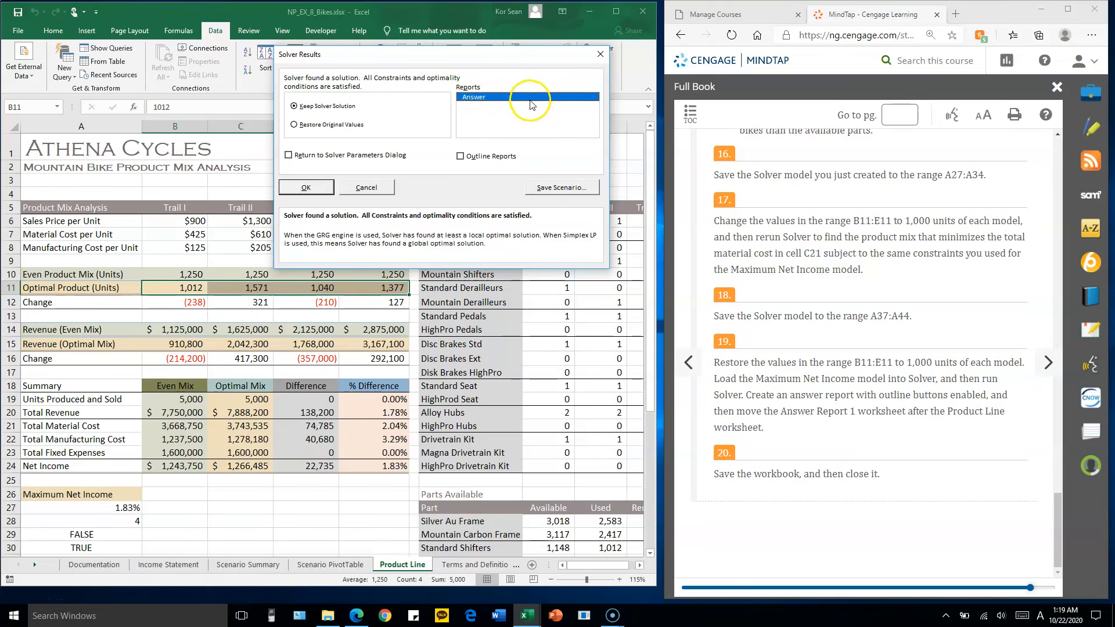
left_click(460, 157)
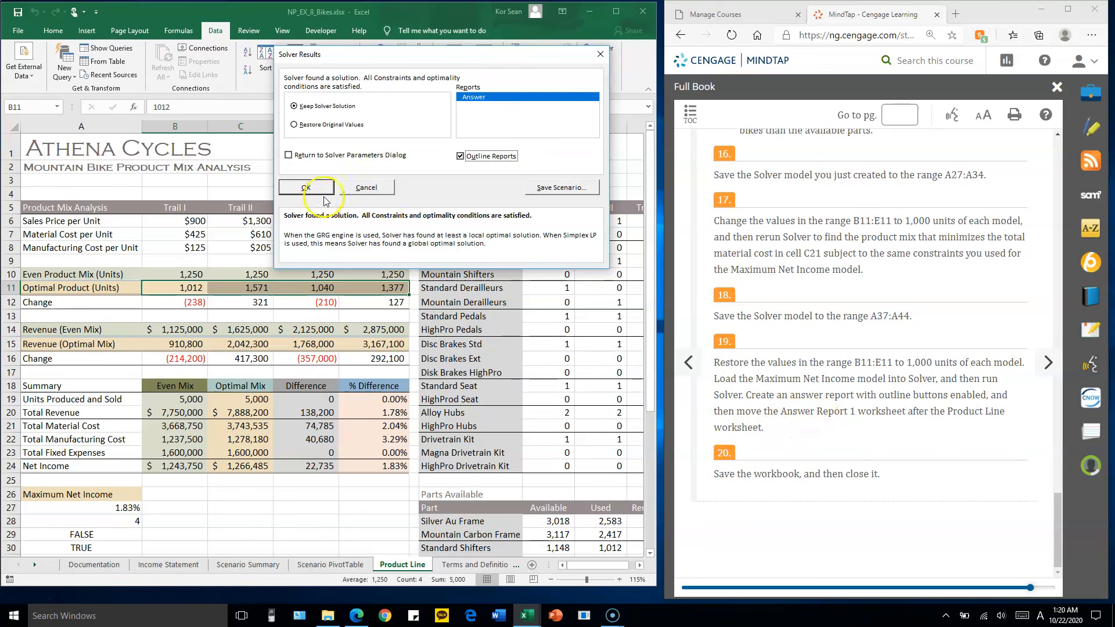
left_click(306, 188)
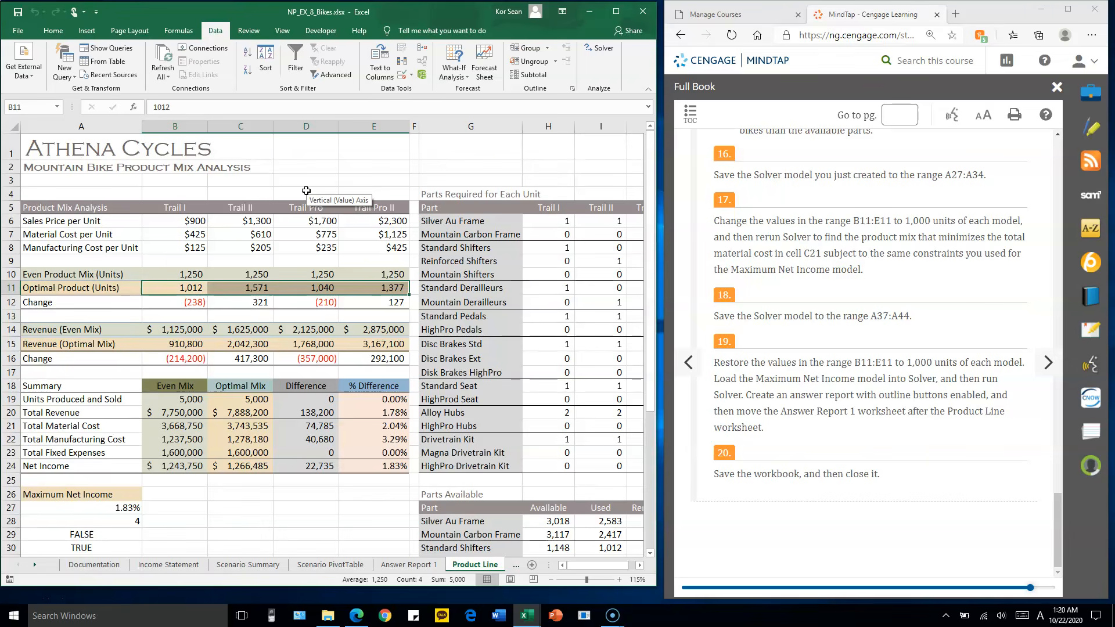
Move the Answer Report 1 worksheet directly after the Product Line worksheet
left_click(399, 565)
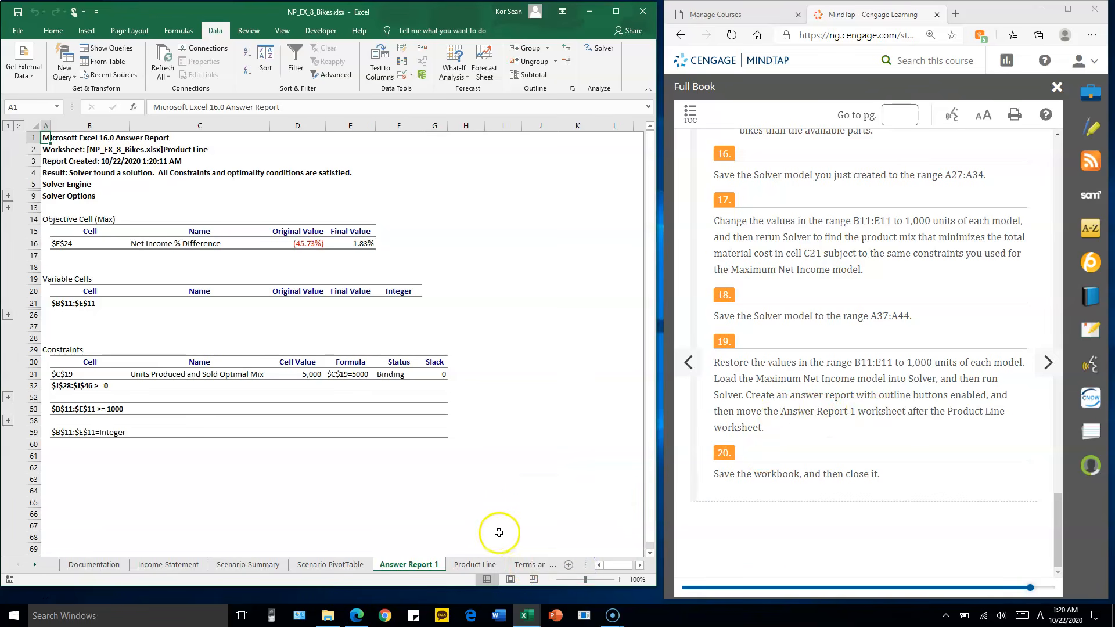
right_click(421, 565)
left_click_drag(512, 566, 513, 567)
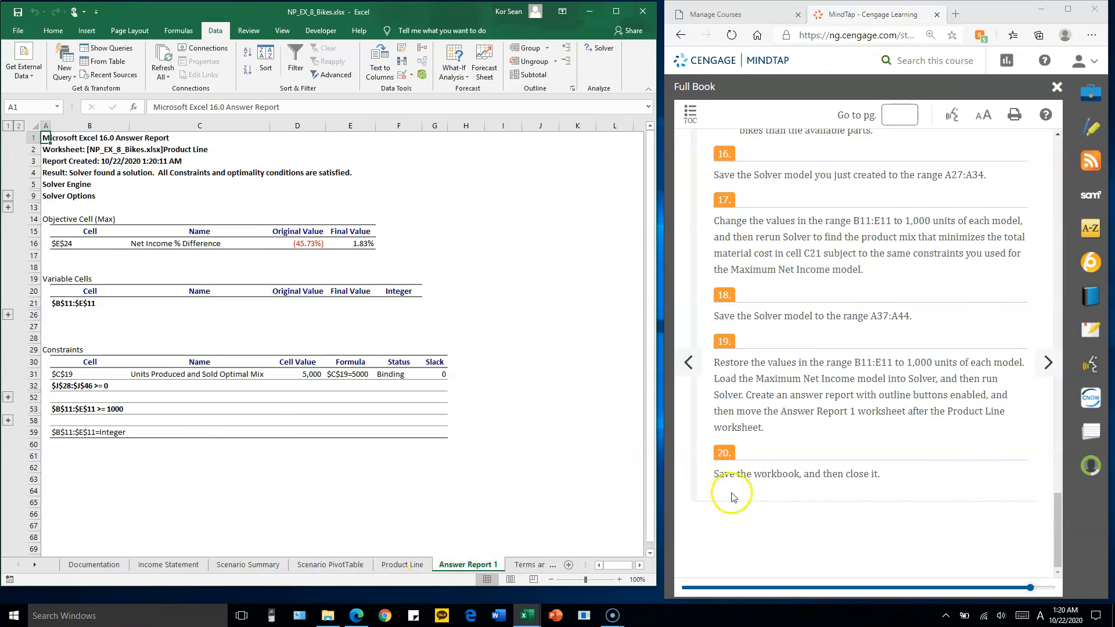
Review the Documentation sheet, the Income Statement's data tables and charts, and the Scenario Summary sheet
left_click(109, 563)
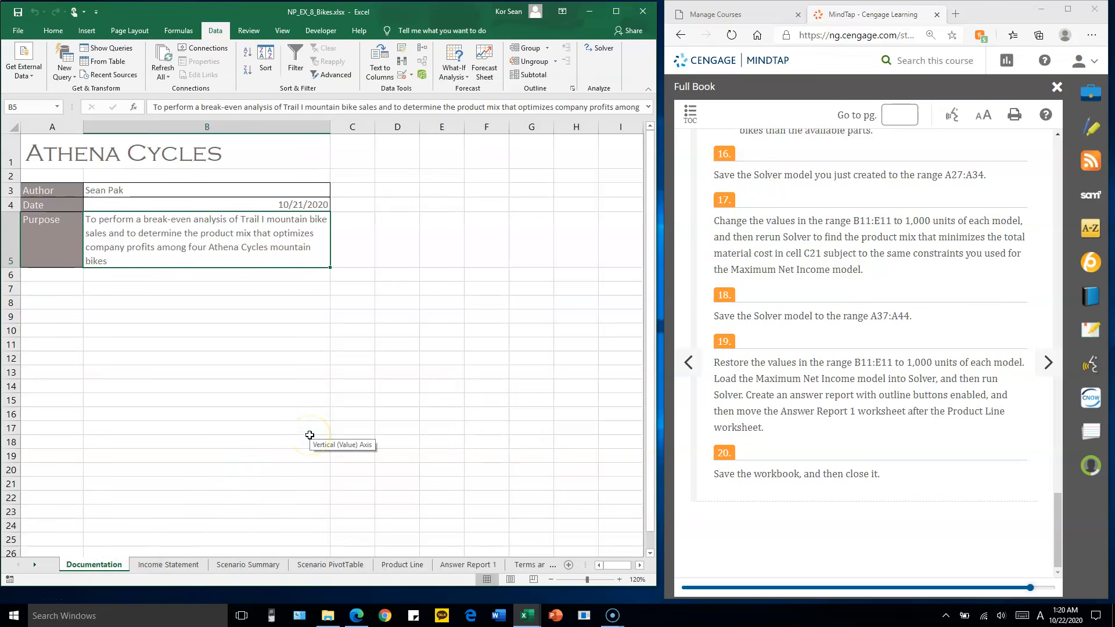
left_click(177, 564)
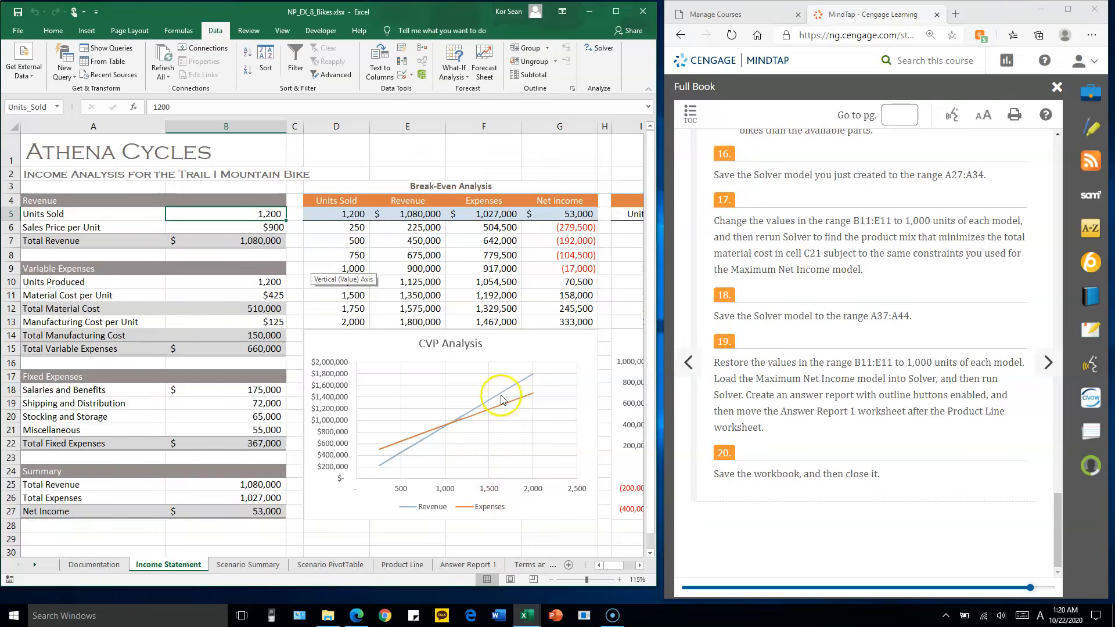
scroll(503, 399, "down", 2)
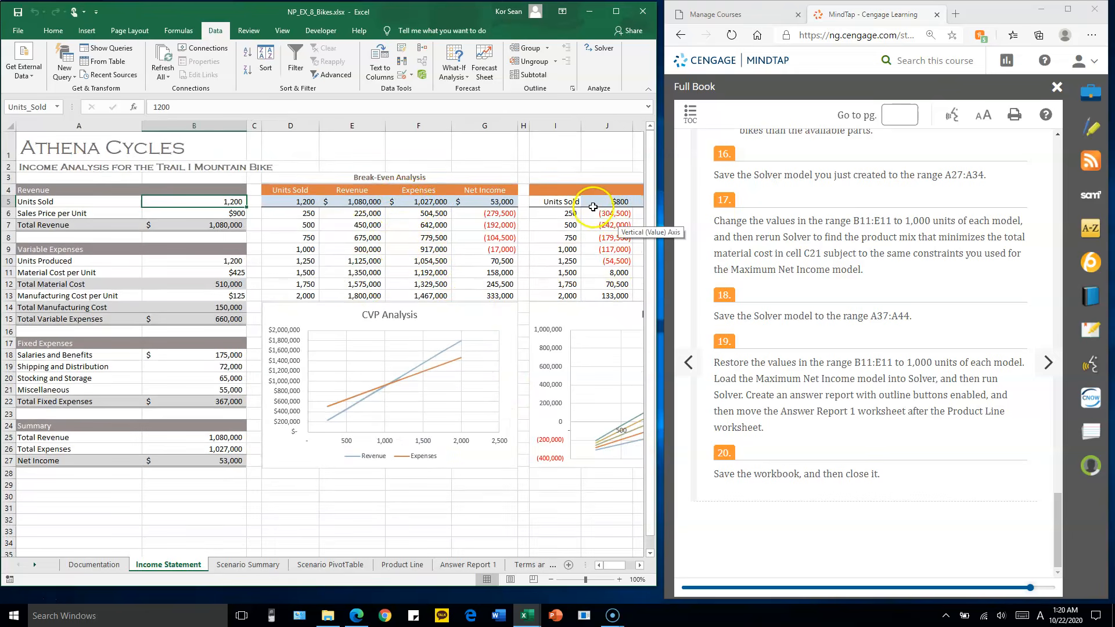
scroll(592, 206, "down", 2)
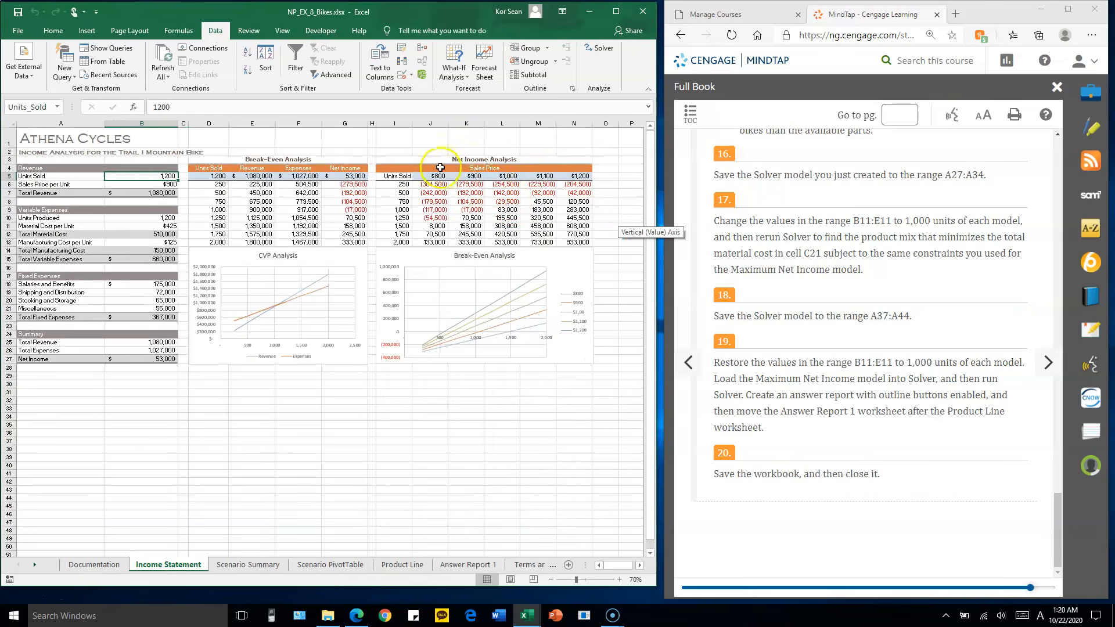
left_click_drag(431, 184, 538, 209)
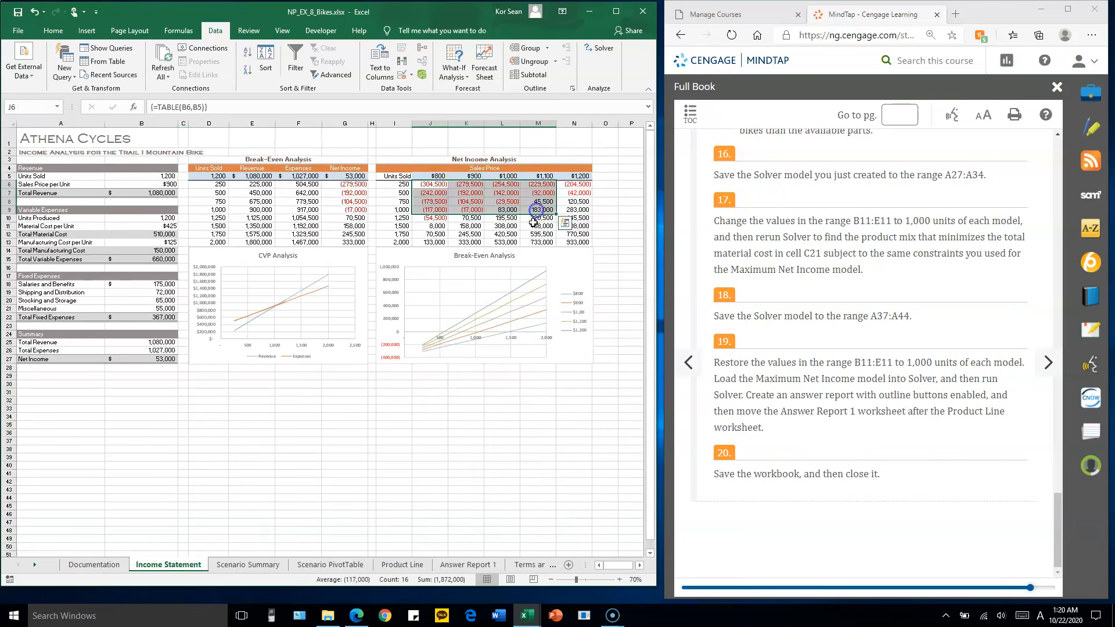
left_click(569, 260)
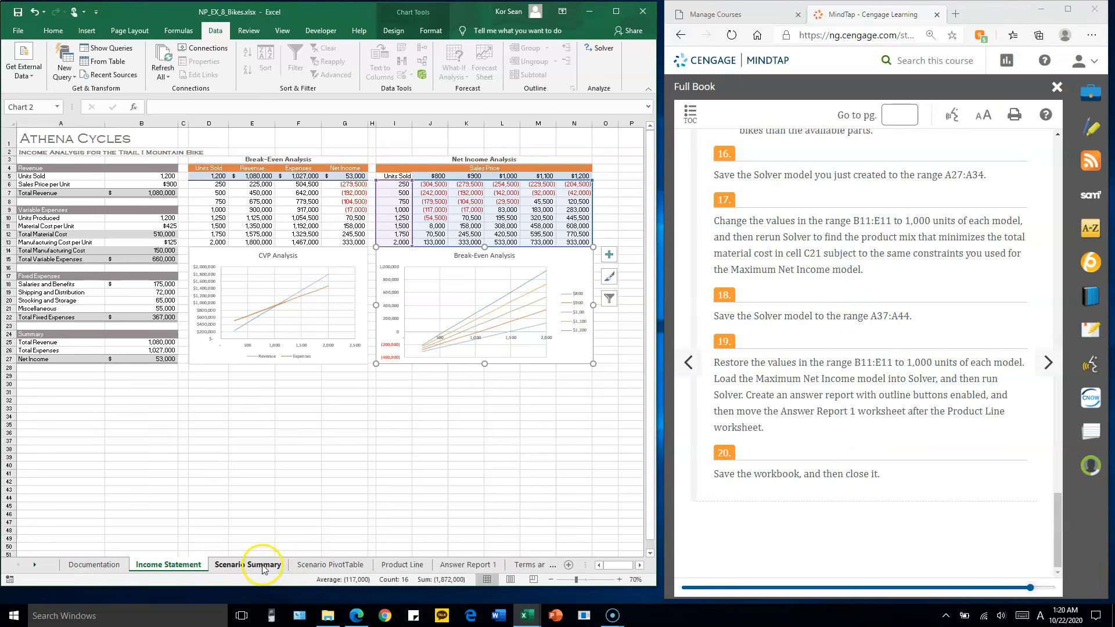
left_click(262, 564)
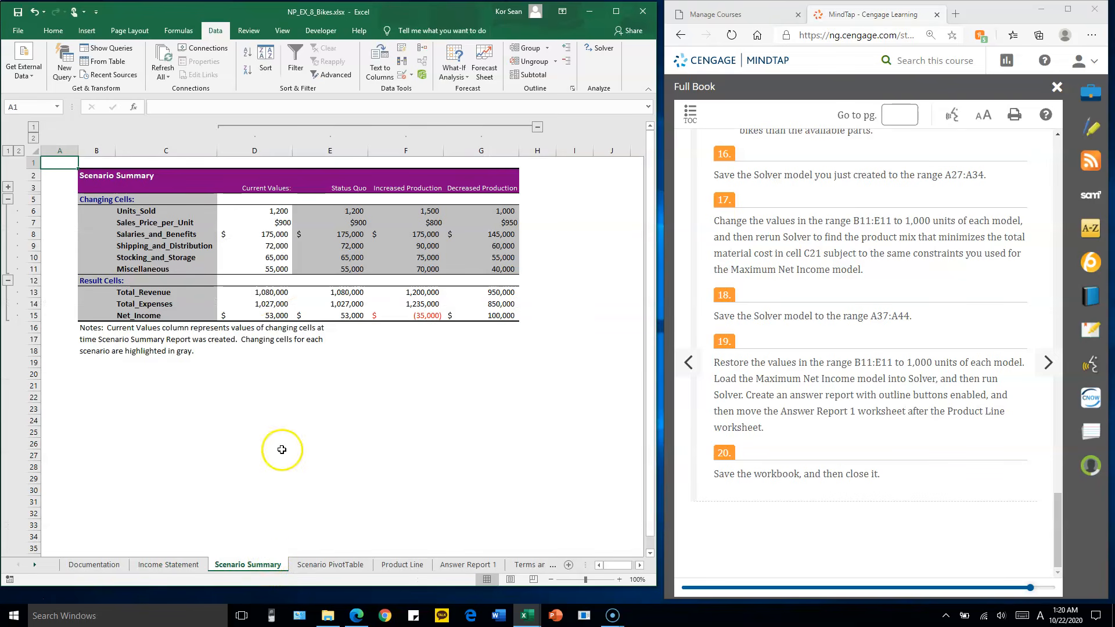
Review the Scenario PivotTable report and chart, the Product Line sheet's product mix and Solver models, and the Answer Report 1 sheet
left_click(324, 566)
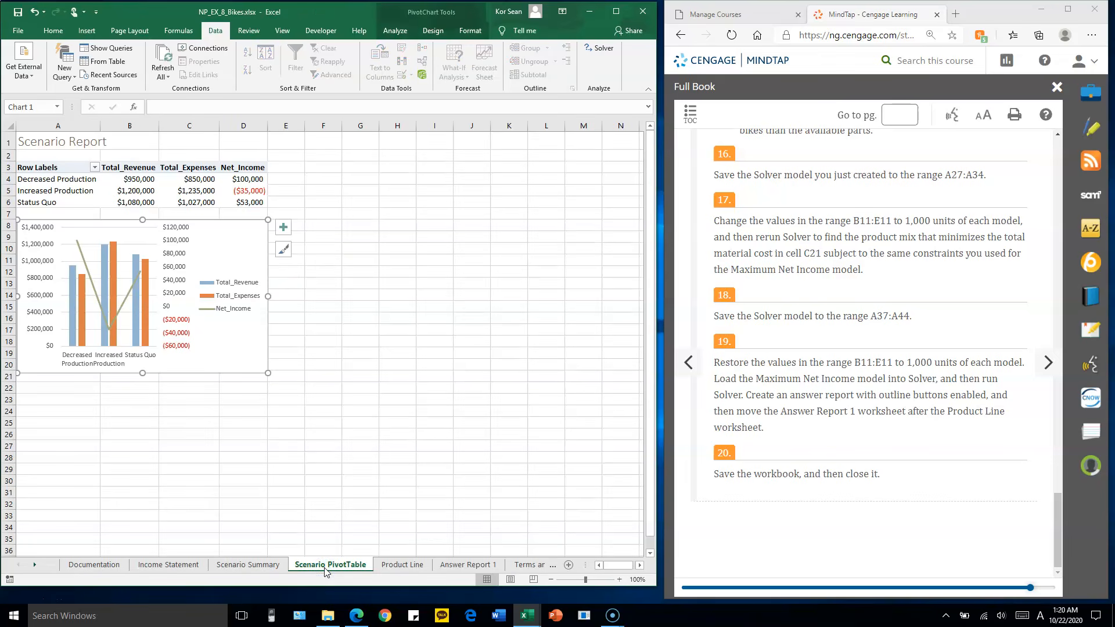
left_click(403, 565)
scroll(423, 351, "down", 1)
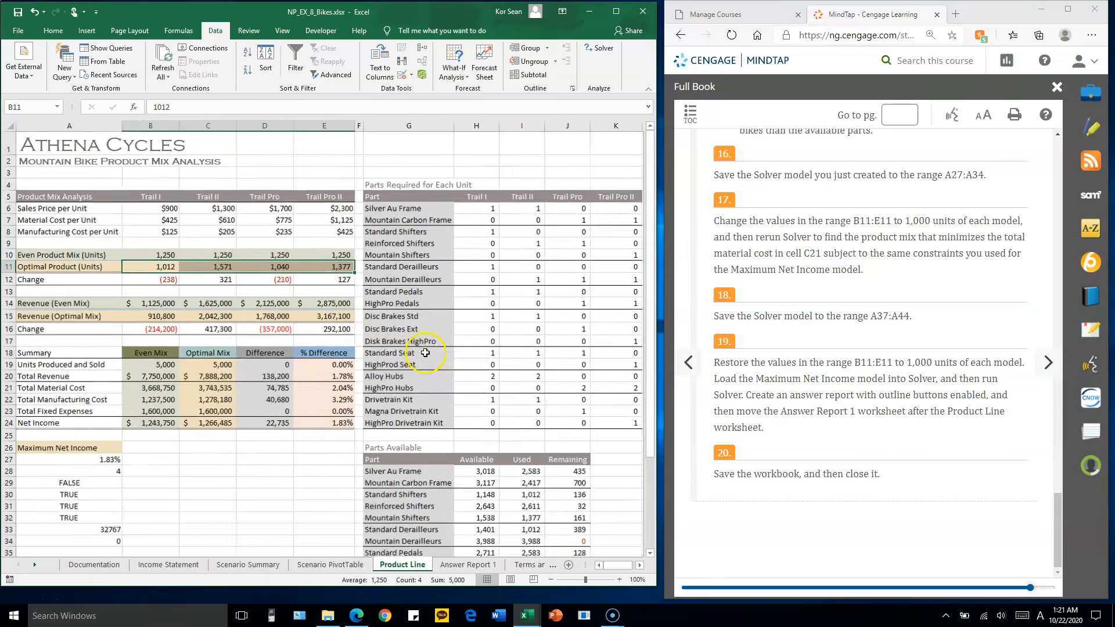
scroll(425, 352, "down", 1)
scroll(404, 343, "up", 1)
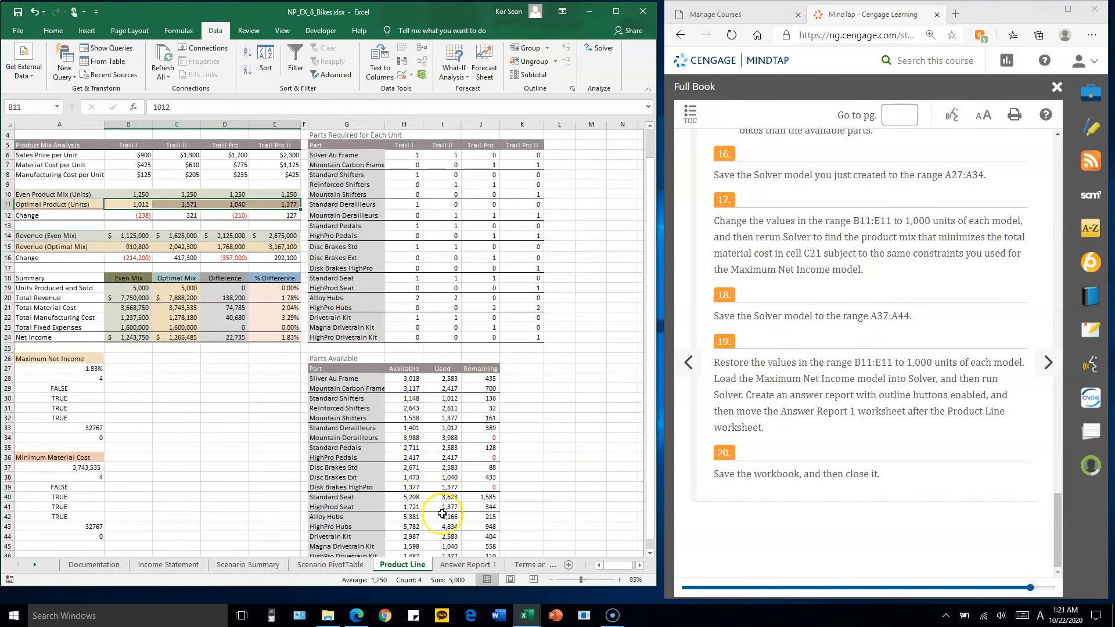
left_click(468, 565)
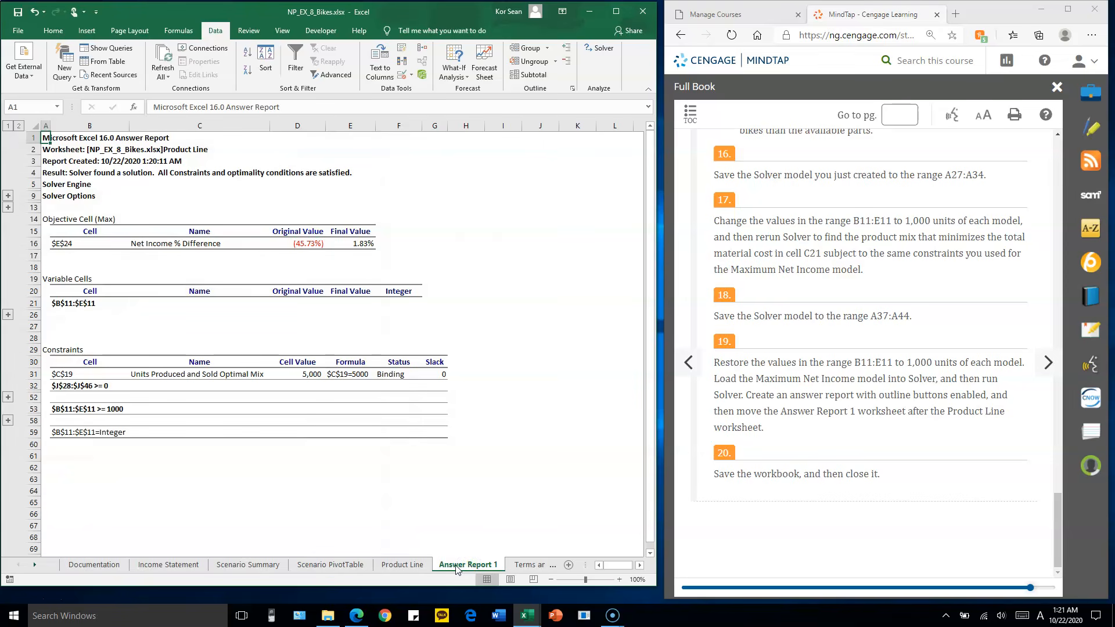
Recheck the Product Line sheet and return to the Income Statement sheet, deselecting its Break-Even Analysis chart
left_click(405, 565)
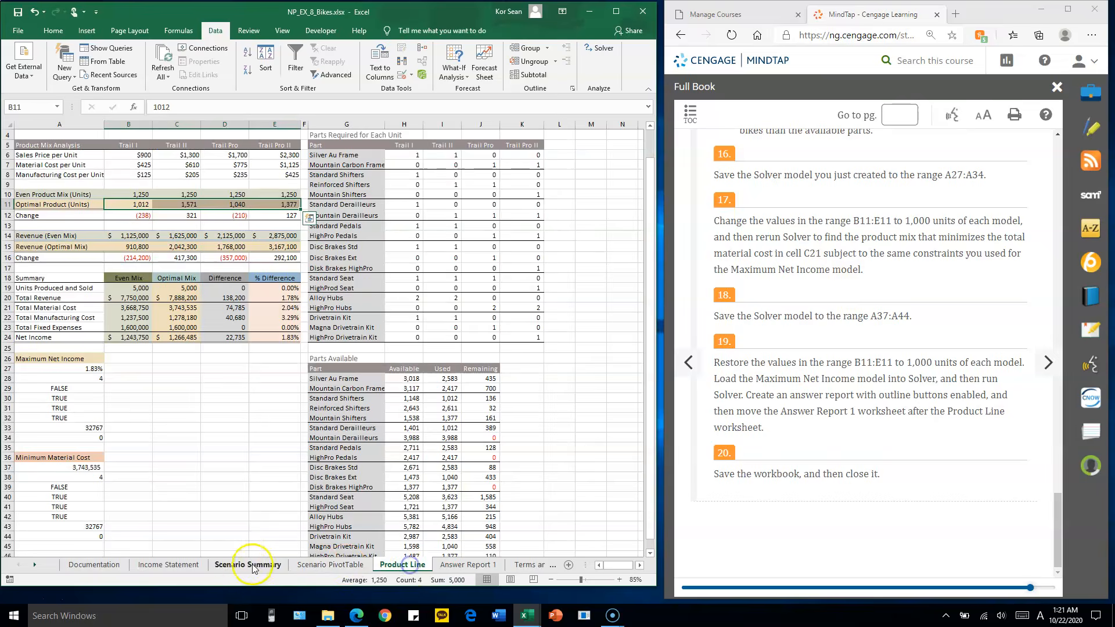
left_click(179, 566)
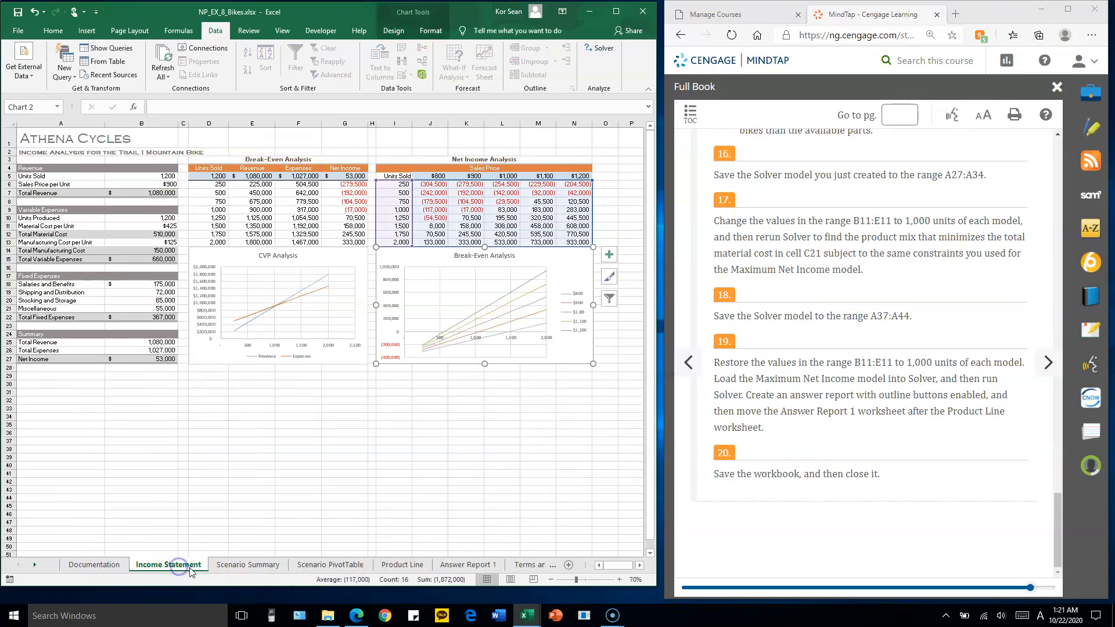
left_click(303, 383)
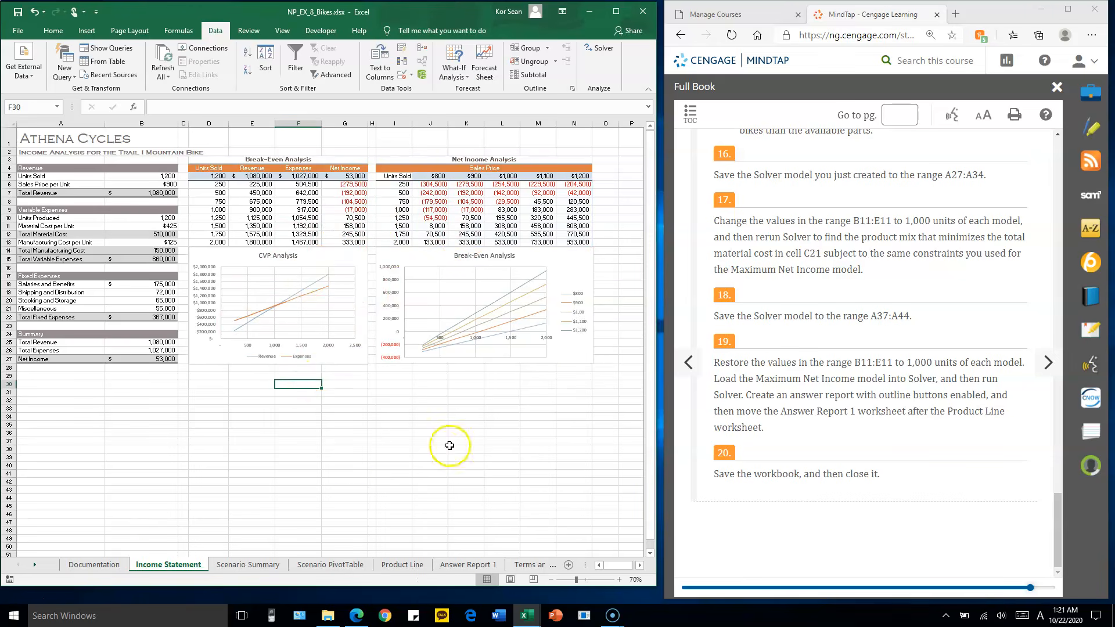